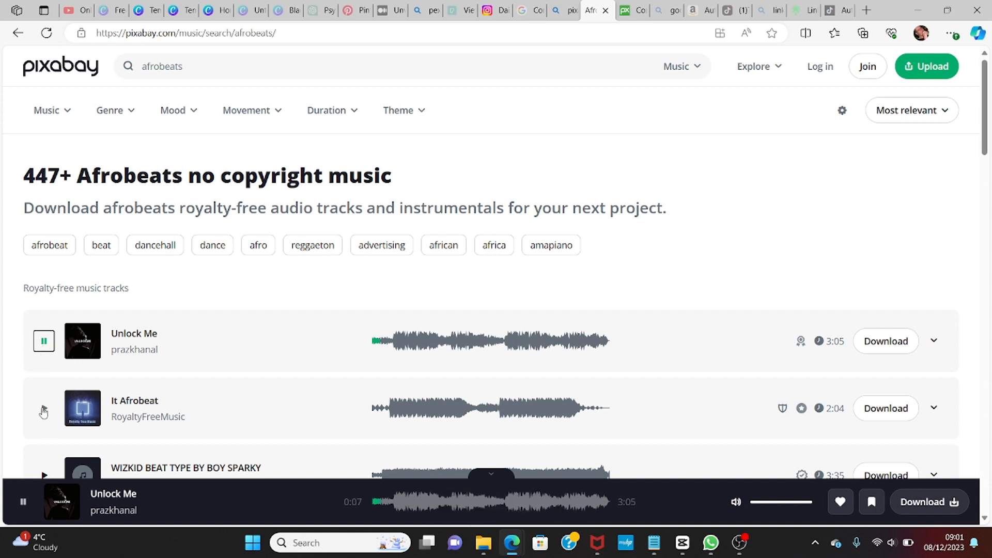
Step: Preview the afrobeats tracks and download 'Unlock Me' by prazkhanal, then dismiss the thank-you popup
left_click(44, 341)
left_click(44, 408)
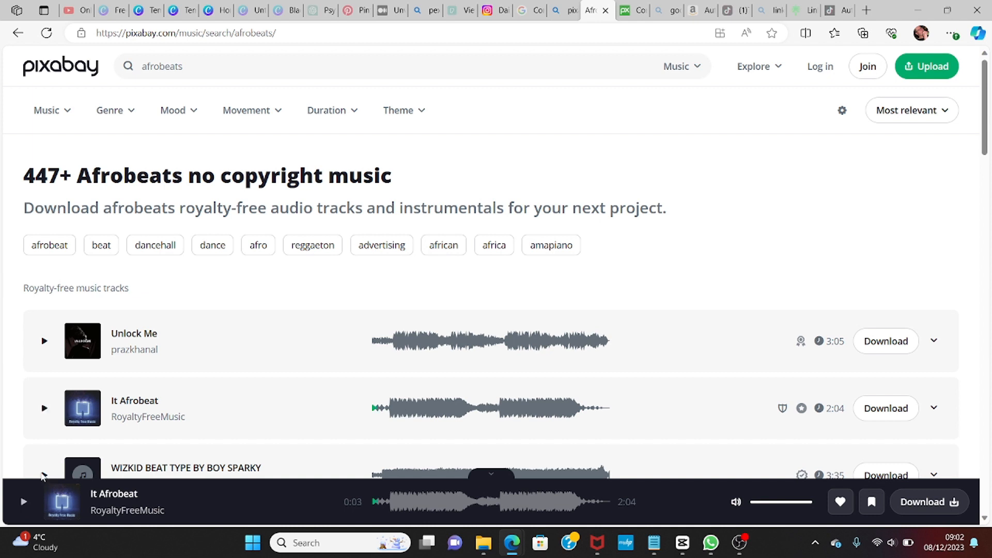
left_click(43, 475)
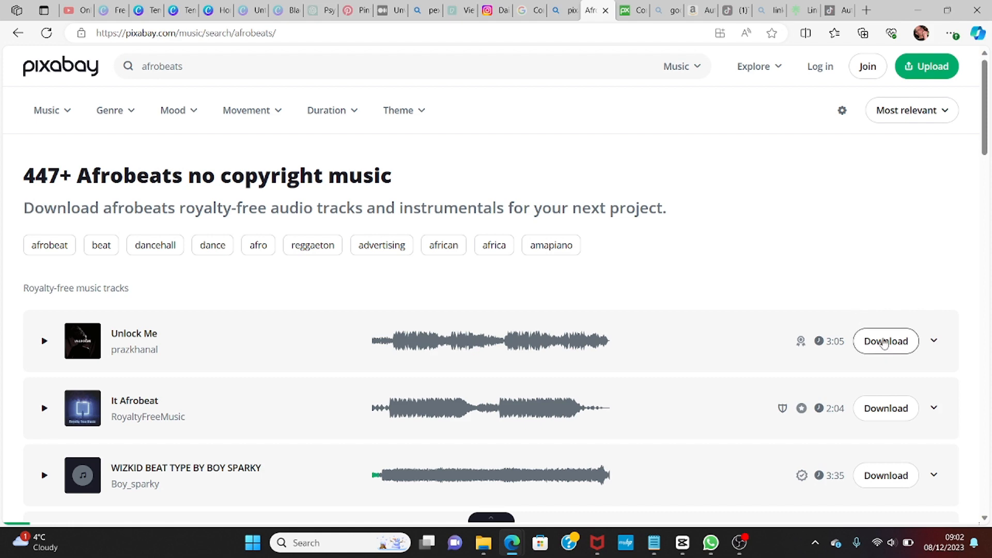
left_click(884, 342)
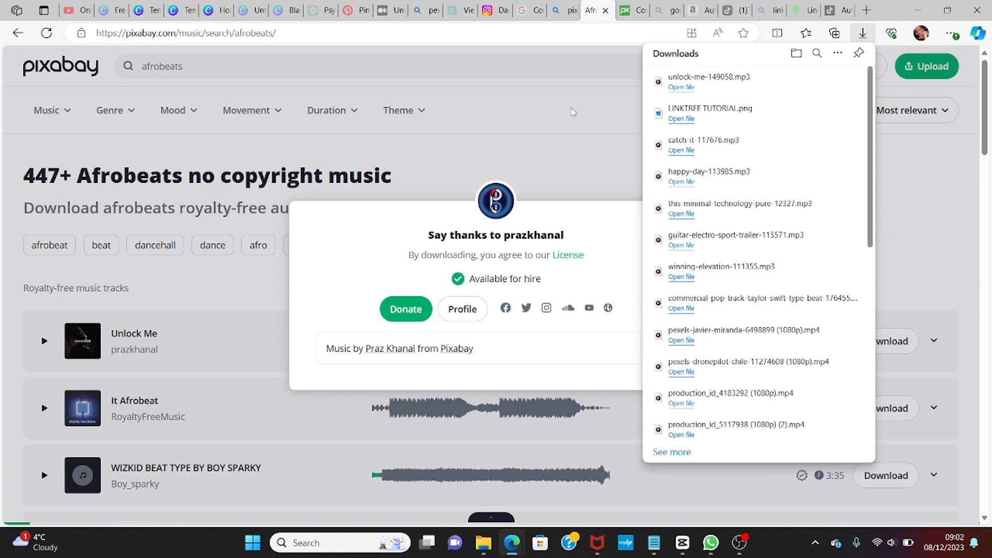
left_click(582, 93)
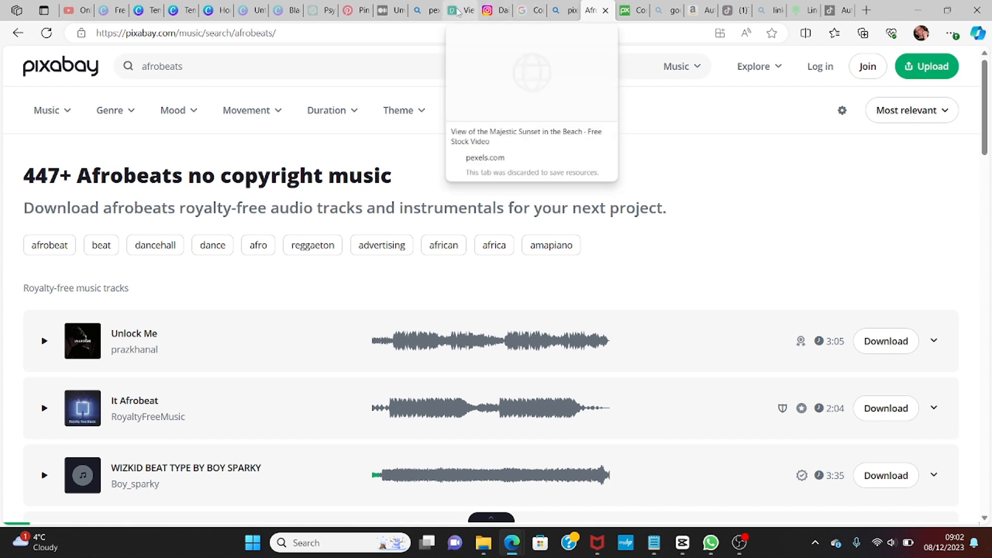
Step: Switch to the Pexels tab, set the search type to Videos, and search for Sunset Beach
left_click(458, 10)
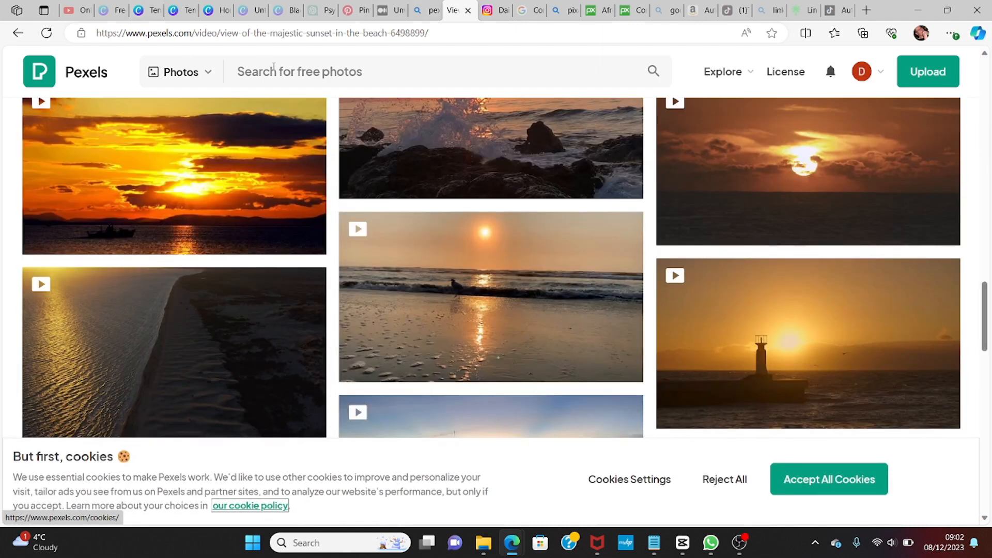
left_click(212, 72)
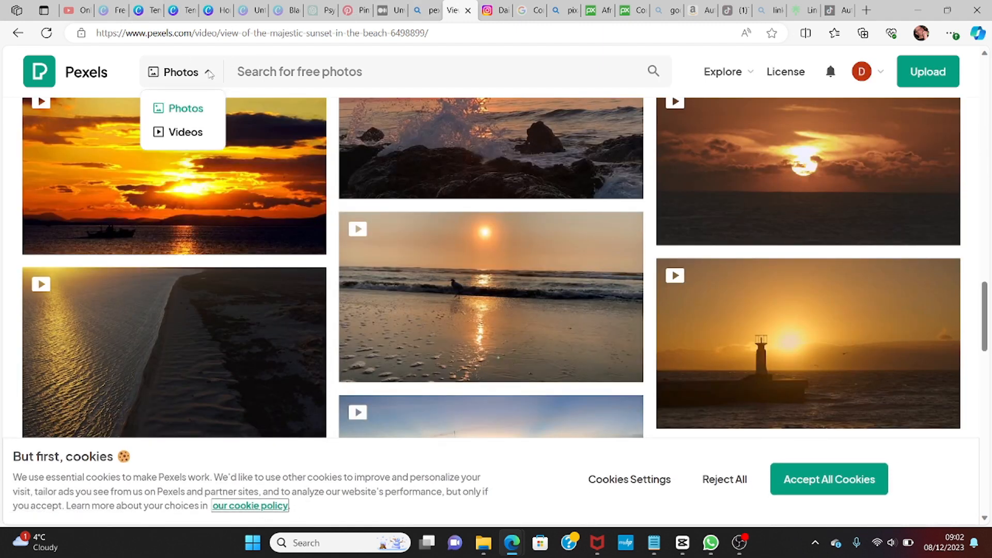
left_click(190, 135)
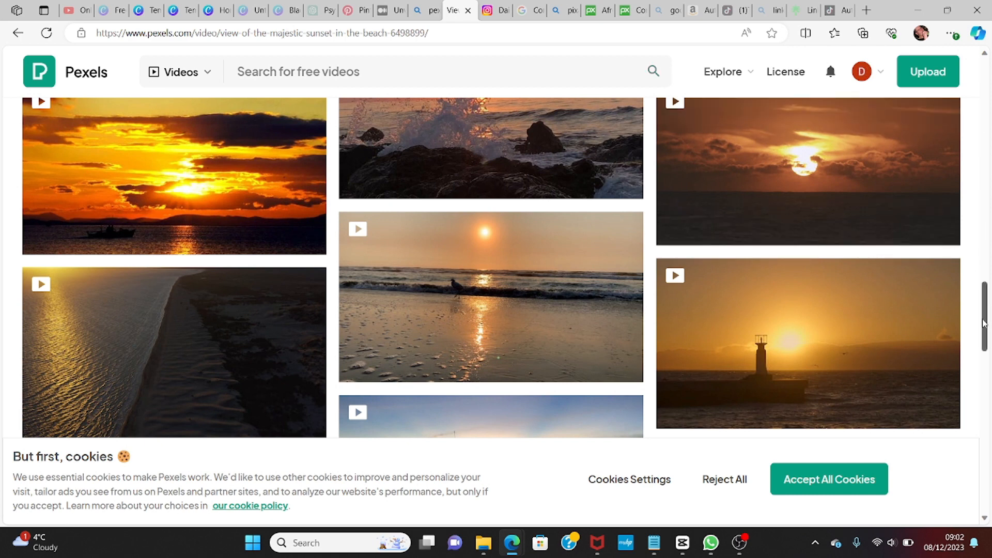
left_click(476, 72)
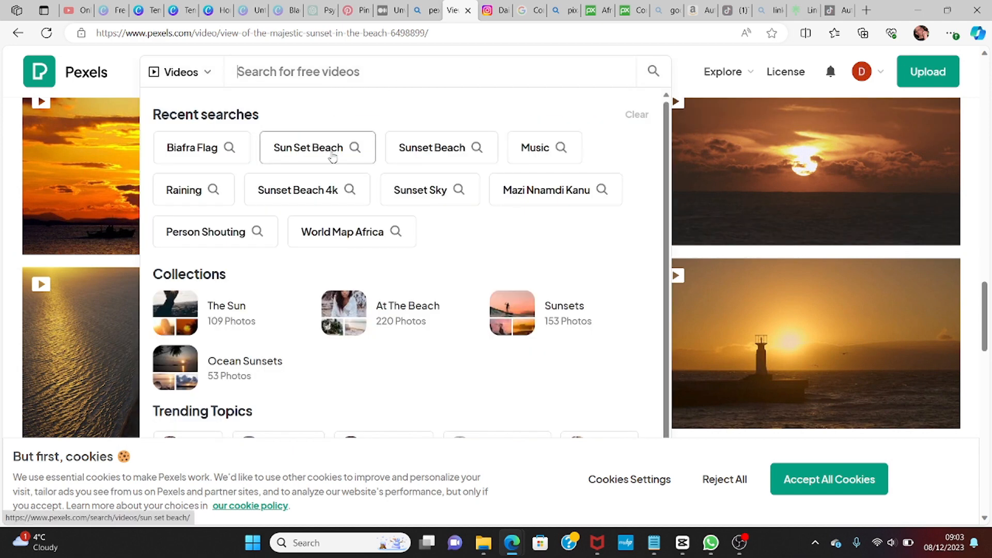
left_click(440, 150)
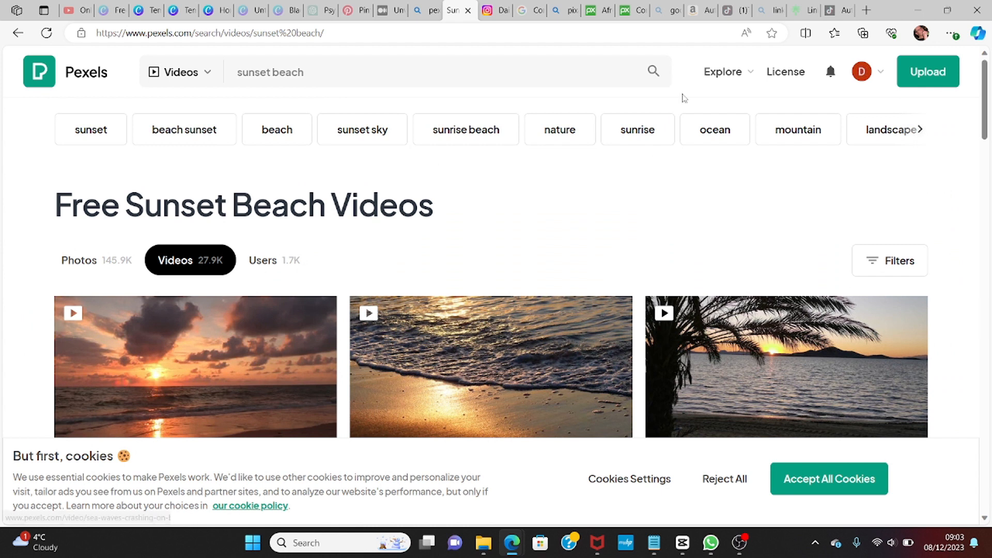
Step: Open the sea waves crashing on beach video, accept all cookies, and download it for free
left_click_drag(984, 108, 990, 360)
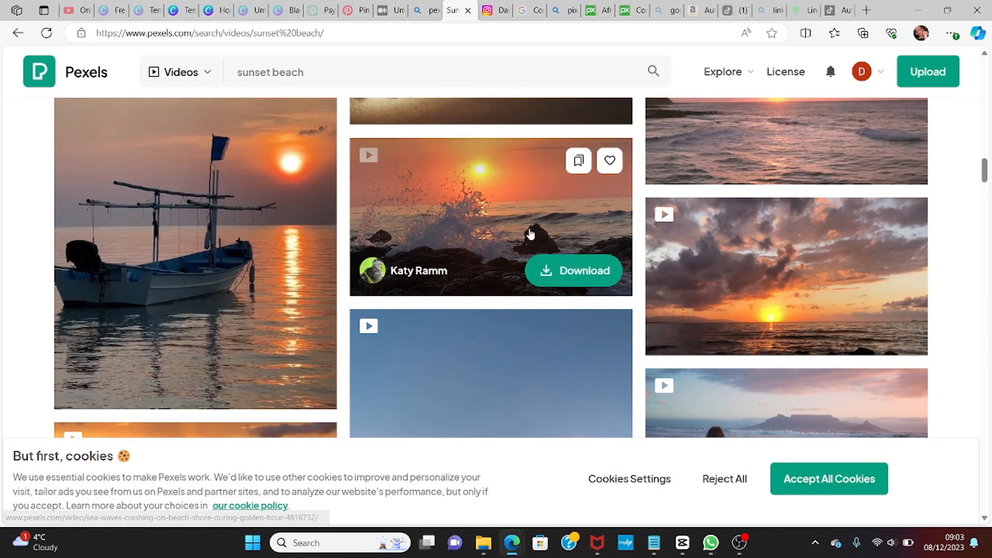
left_click(506, 230)
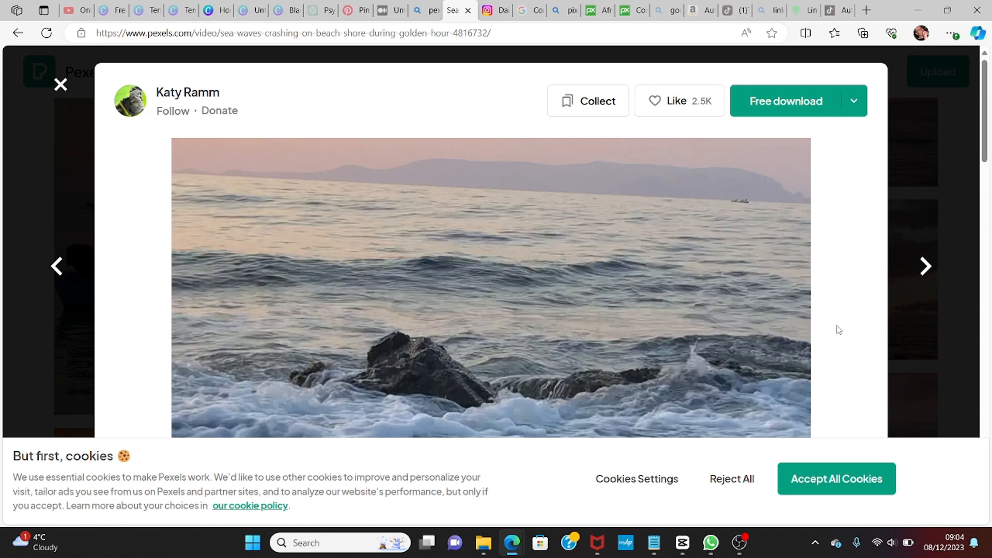
left_click(827, 480)
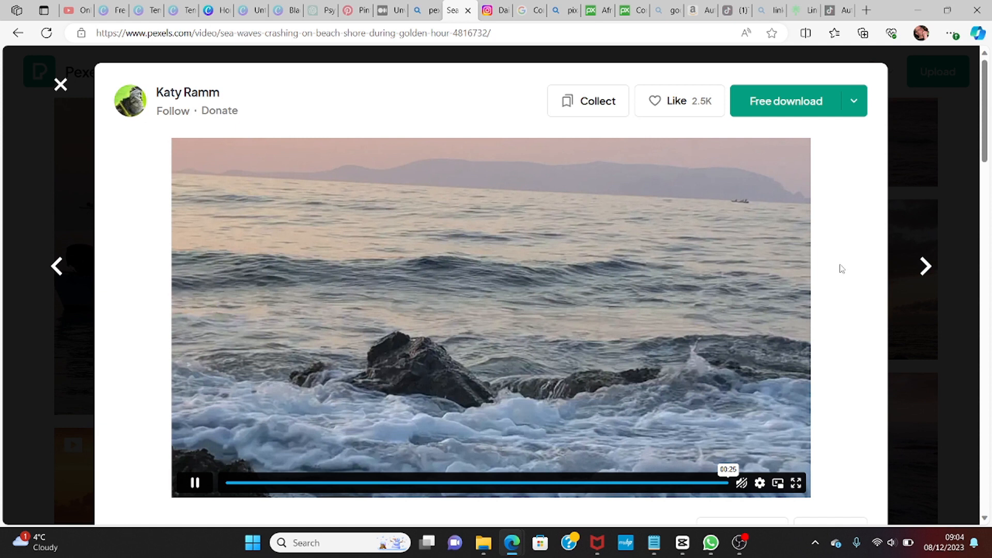
left_click(793, 98)
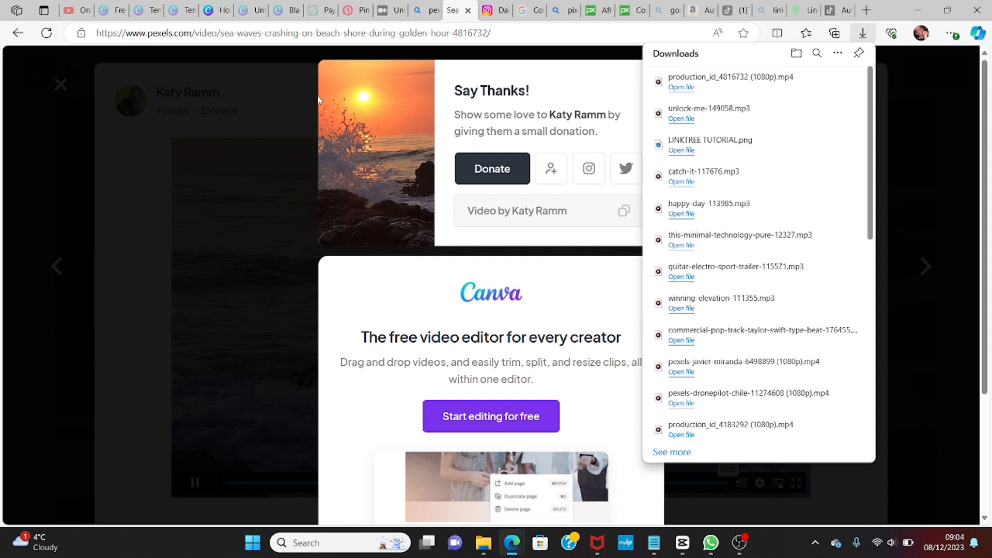
Step: Switch to the ChatGPT psychology conversation and scroll back through it to the original facts prompt
left_click(313, 11)
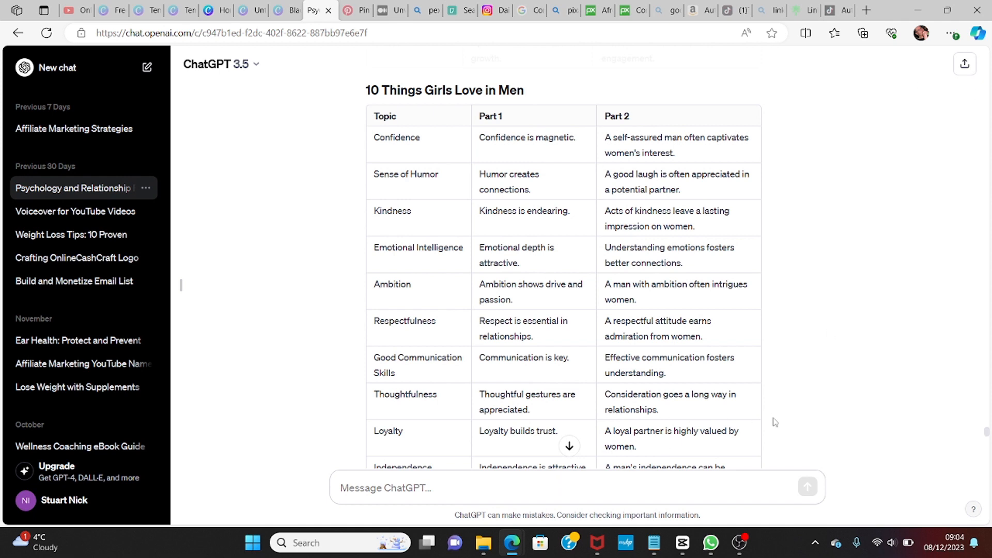
scroll(829, 402, "down", 20)
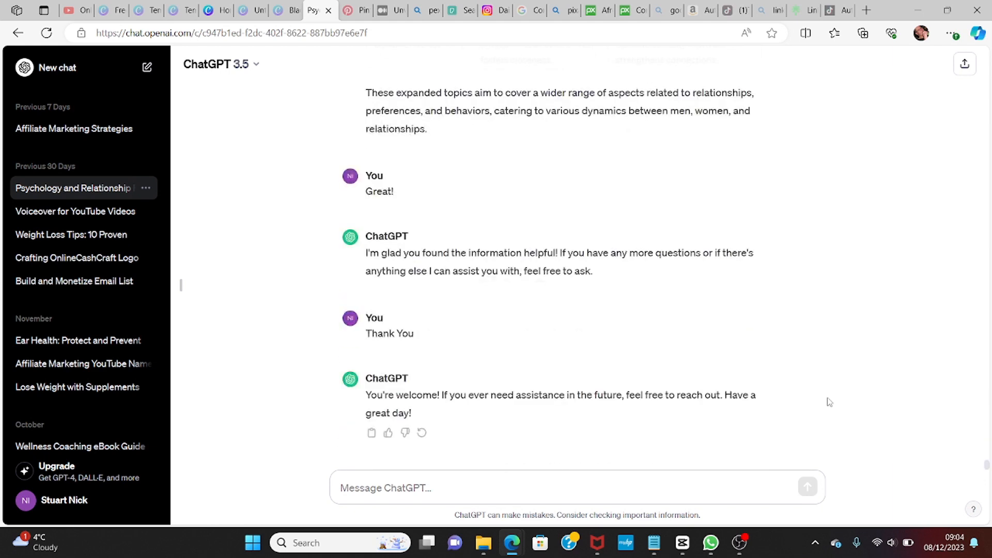
left_click(488, 497)
scroll(831, 283, "up", 15)
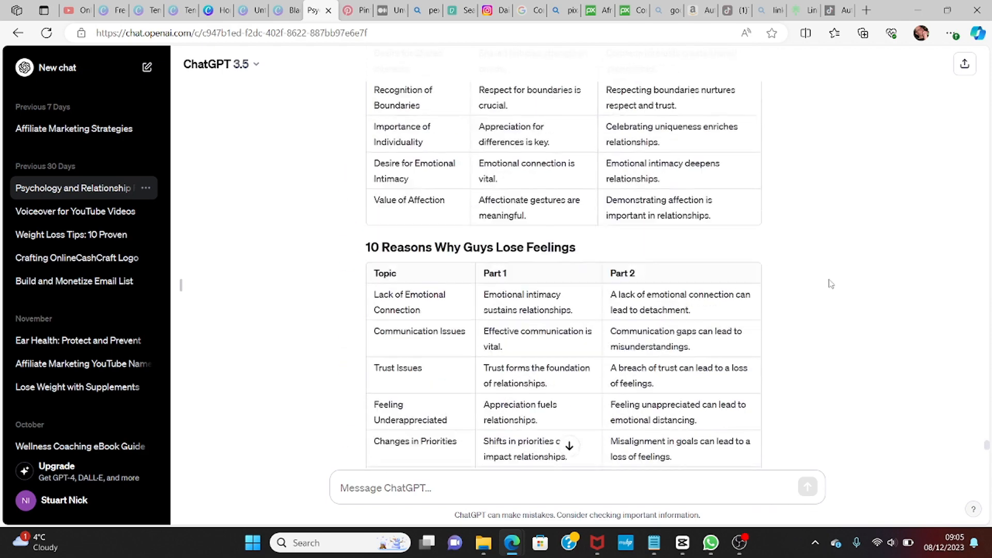
scroll(830, 284, "up", 20)
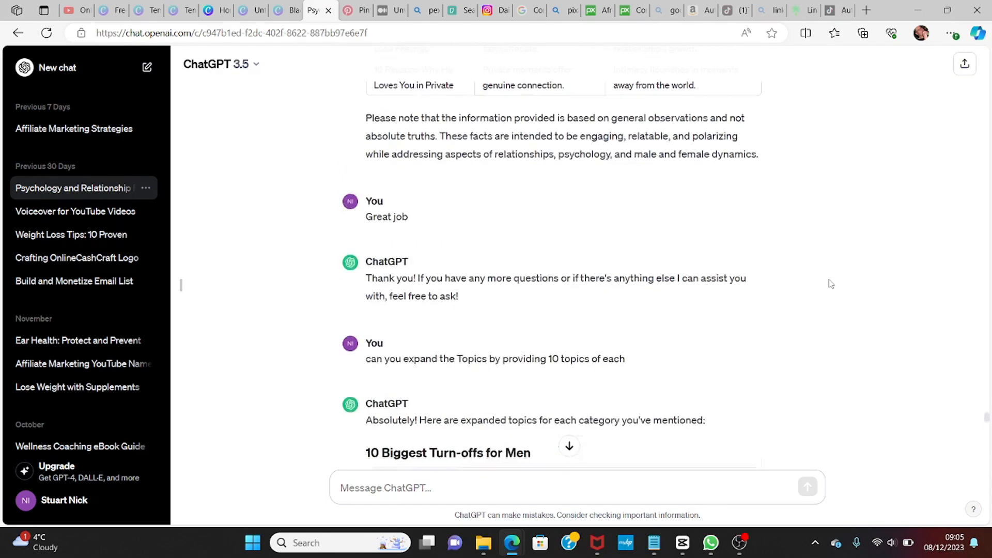
scroll(831, 284, "up", 8)
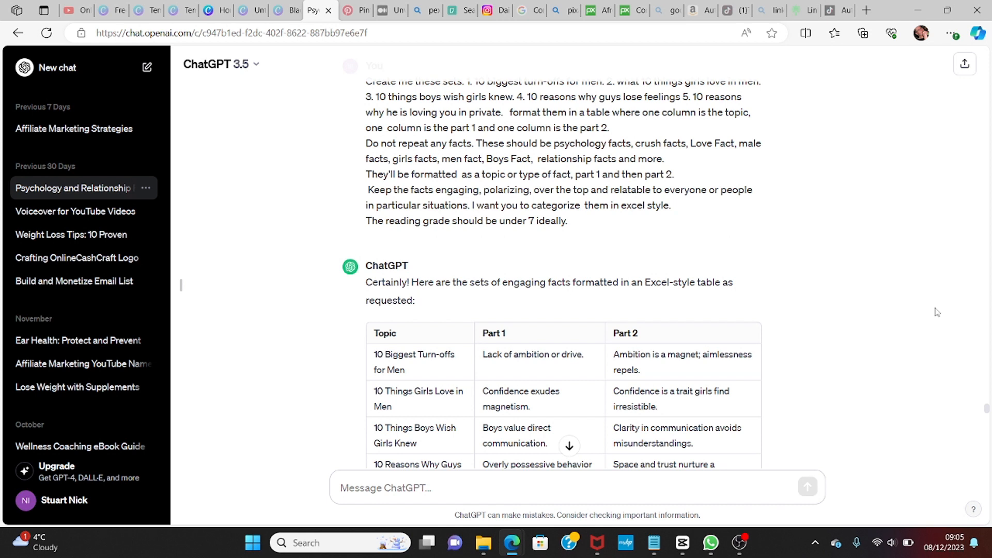
scroll(937, 312, "up", 1)
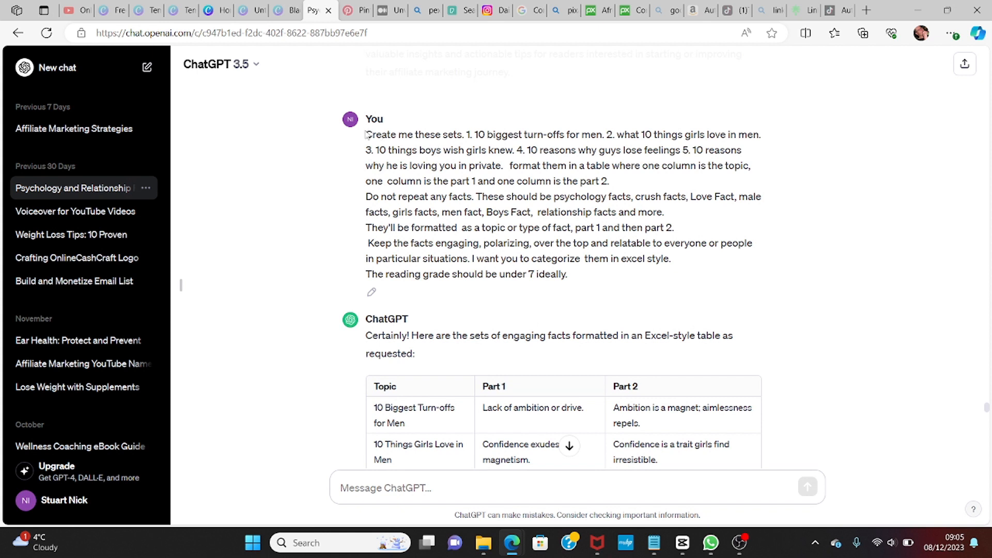
Step: Copy the original facts prompt and paste it into the message box
left_click_drag(367, 134, 674, 290)
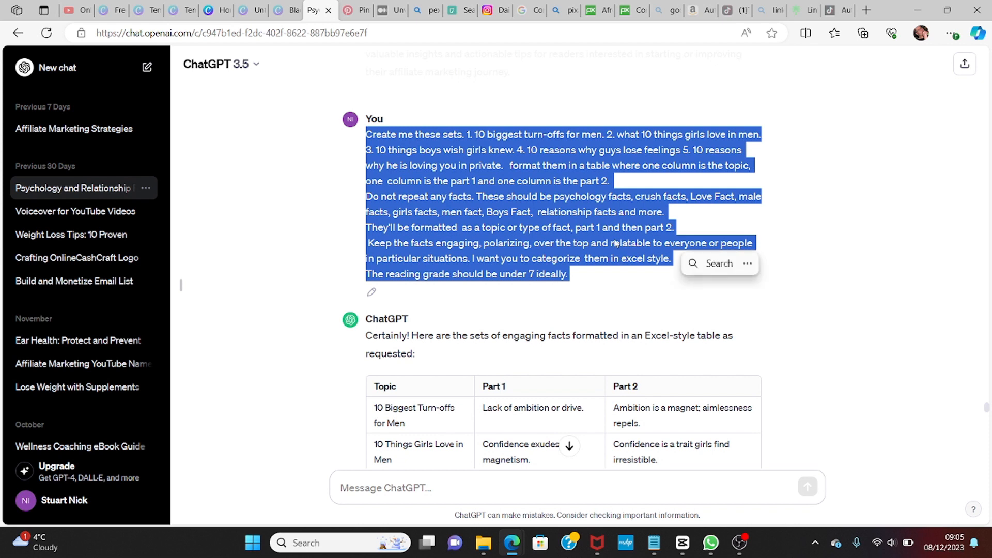
right_click(610, 234)
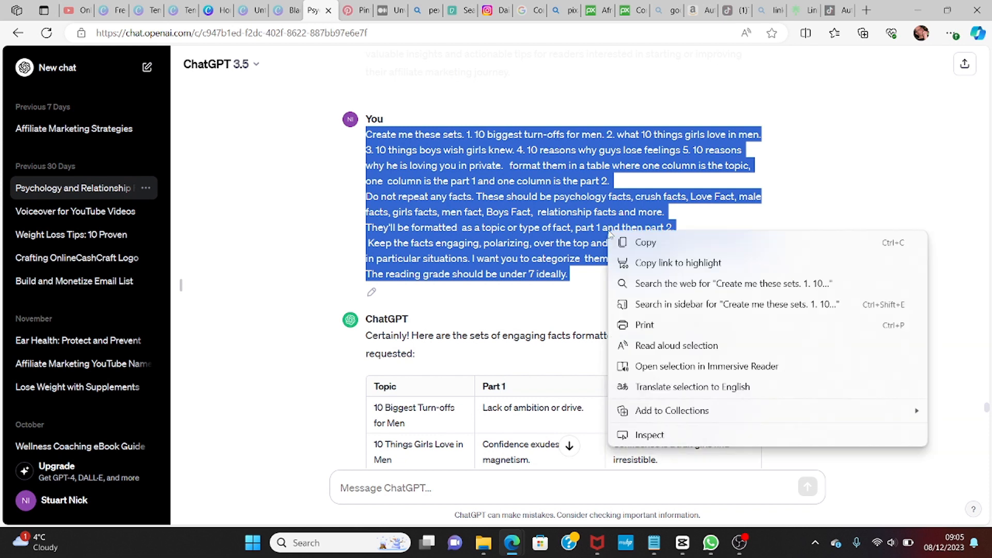
left_click(649, 244)
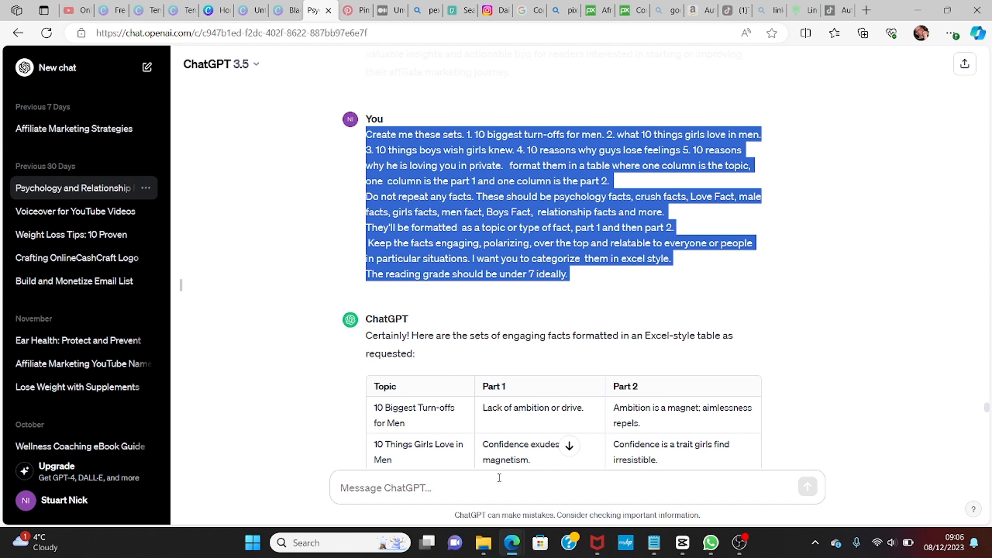
left_click(465, 490)
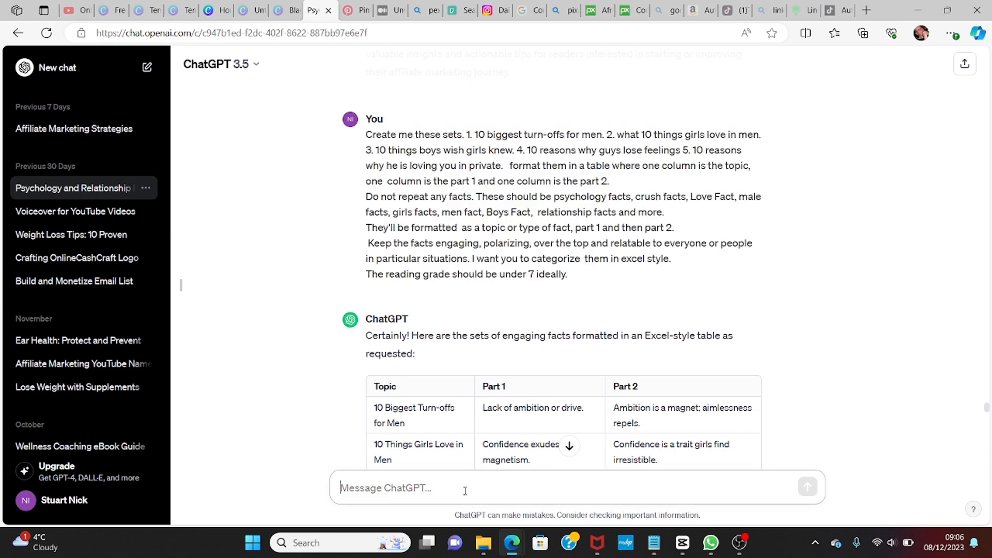
right_click(465, 491)
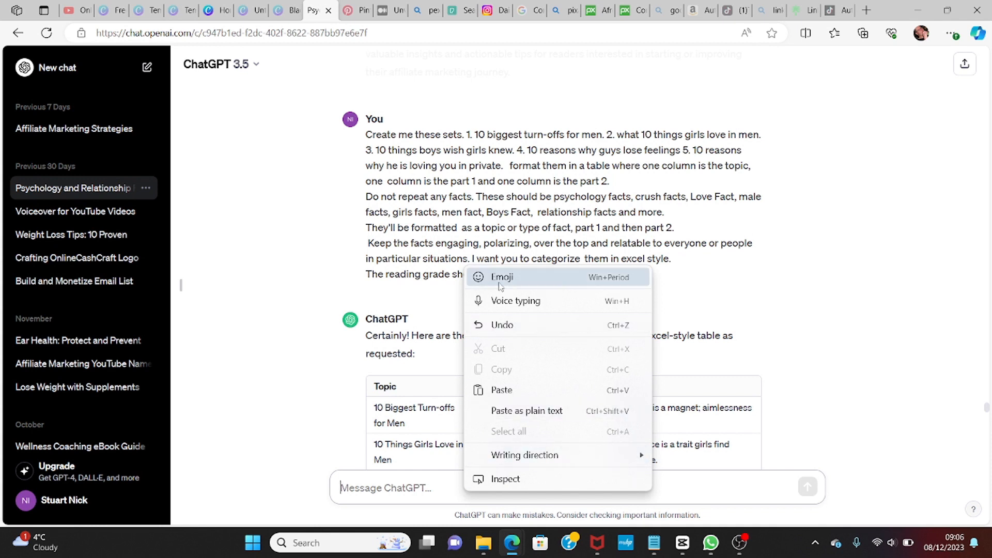
left_click(498, 391)
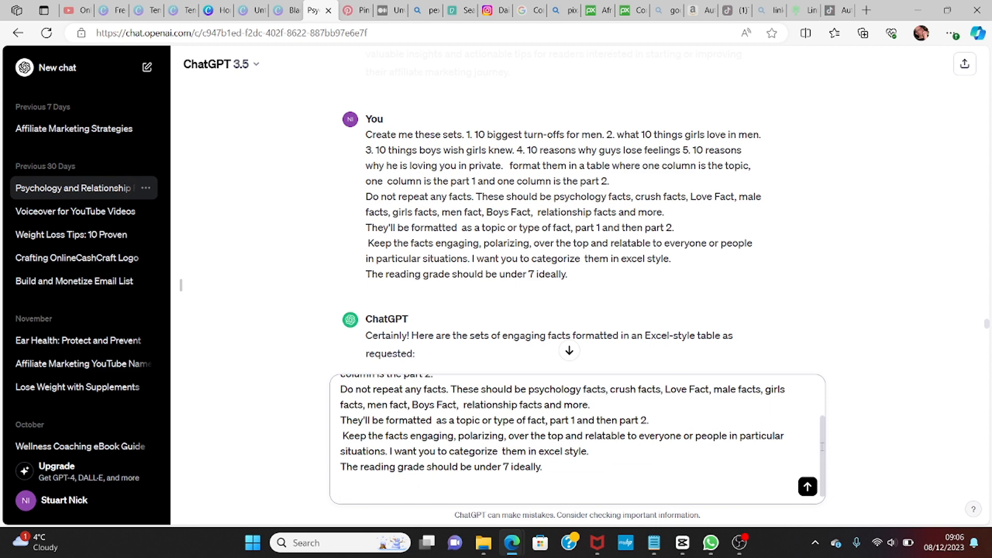
Step: Send the revised prompt asking for 5 fact ideas in a topic, part 1, part 2 table and read the reply
scroll(812, 397, "up", 3)
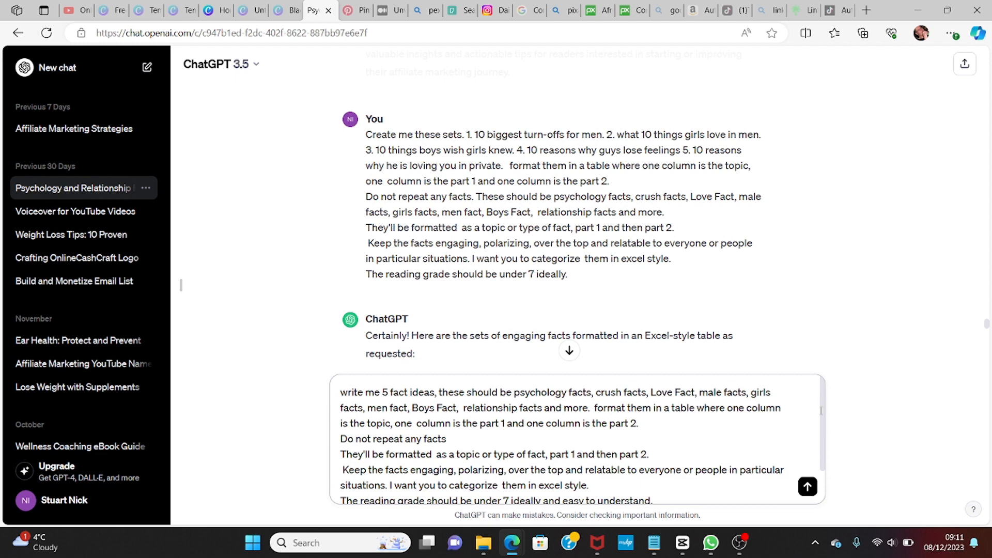
left_click_drag(822, 418, 826, 449)
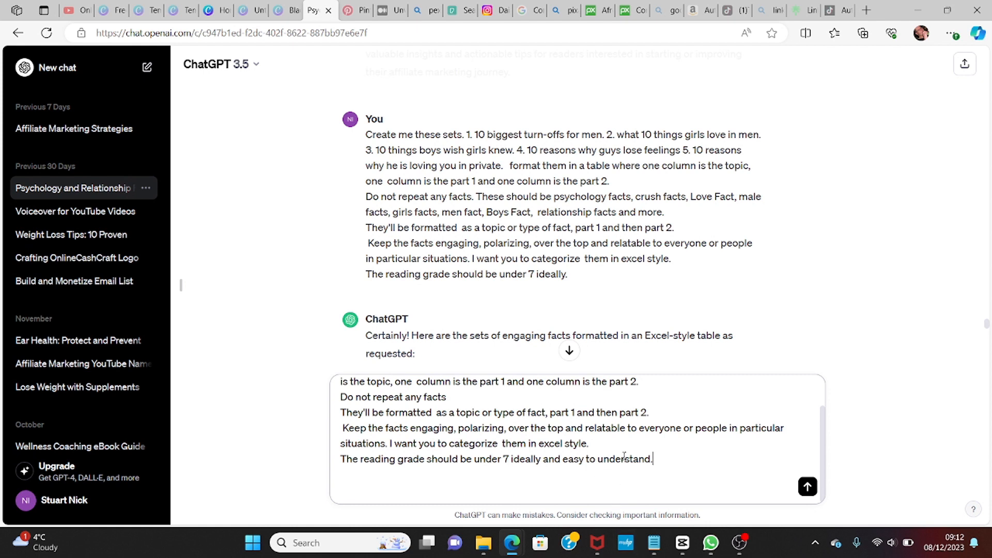
left_click(654, 413)
left_click(805, 488)
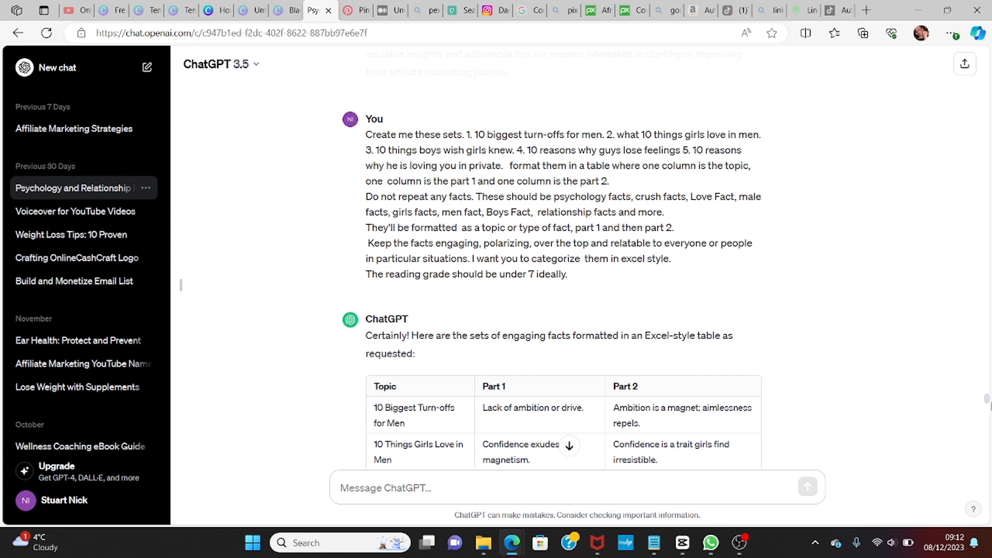
left_click_drag(987, 400, 988, 483)
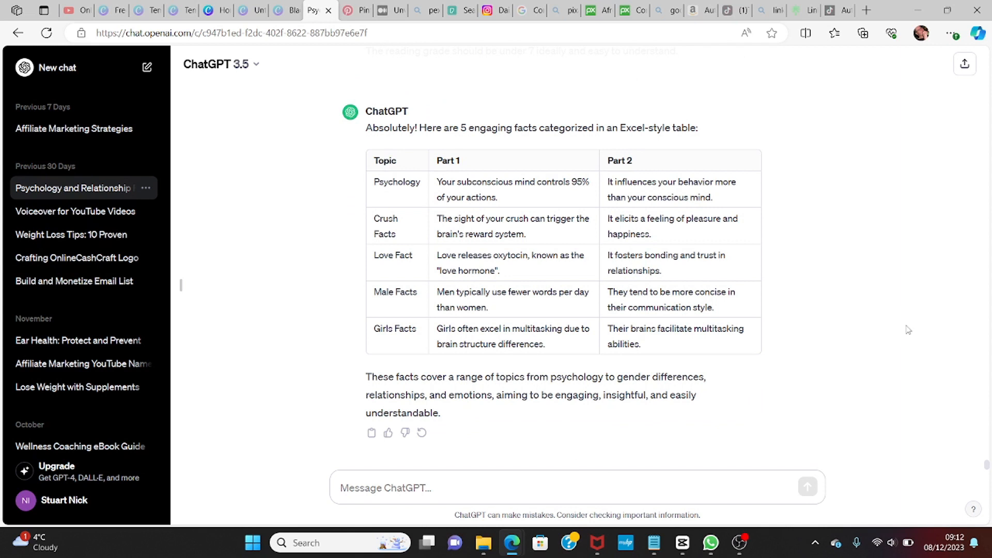
mouse_move(989, 471)
left_mouse_down()
mouse_move(989, 459)
mouse_move(988, 470)
left_mouse_up()
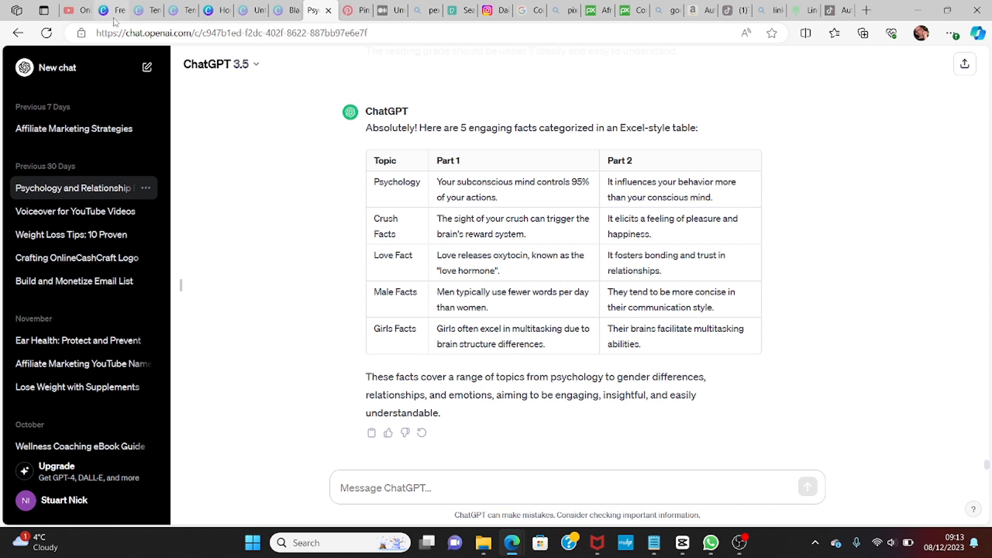
Step: Switch to the Canva tab, search templates for YouTube Shorts, and create a blank YouTube Shorts design
mouse_move(110, 15)
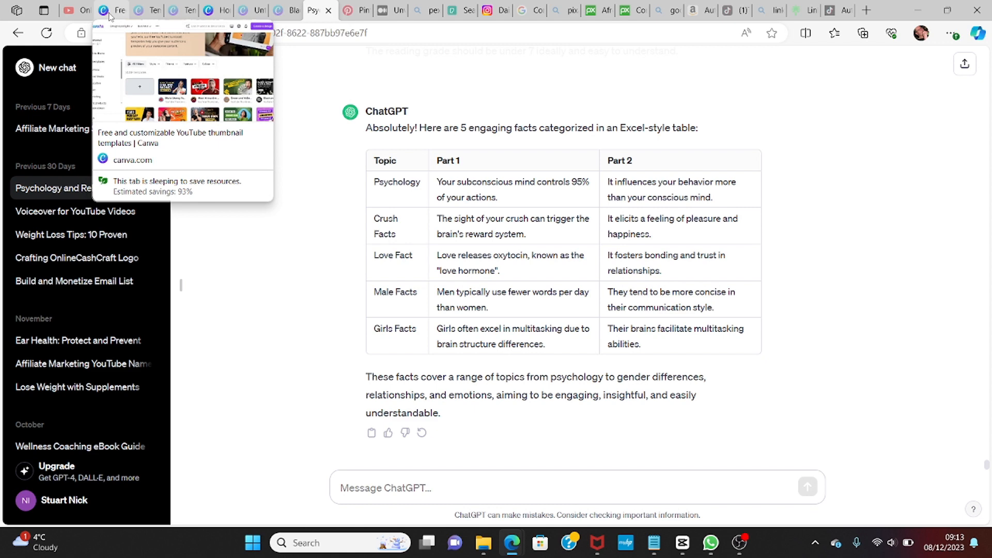
left_click(110, 11)
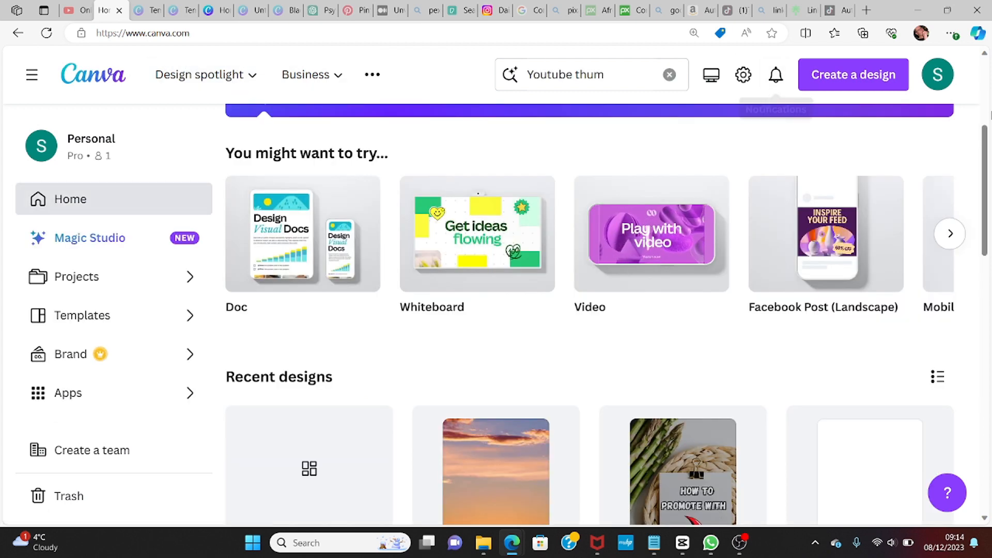
left_click_drag(985, 171, 984, 100)
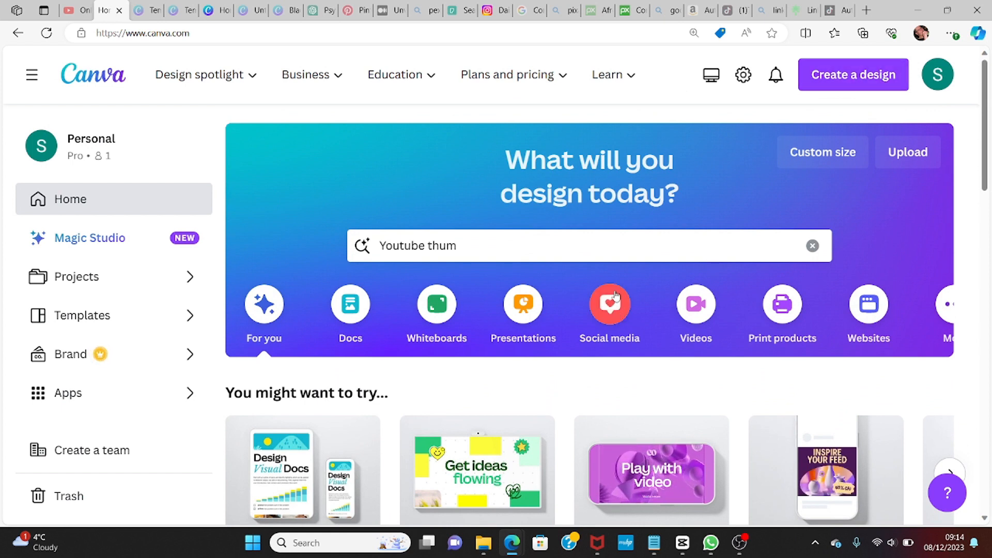
left_click(600, 243)
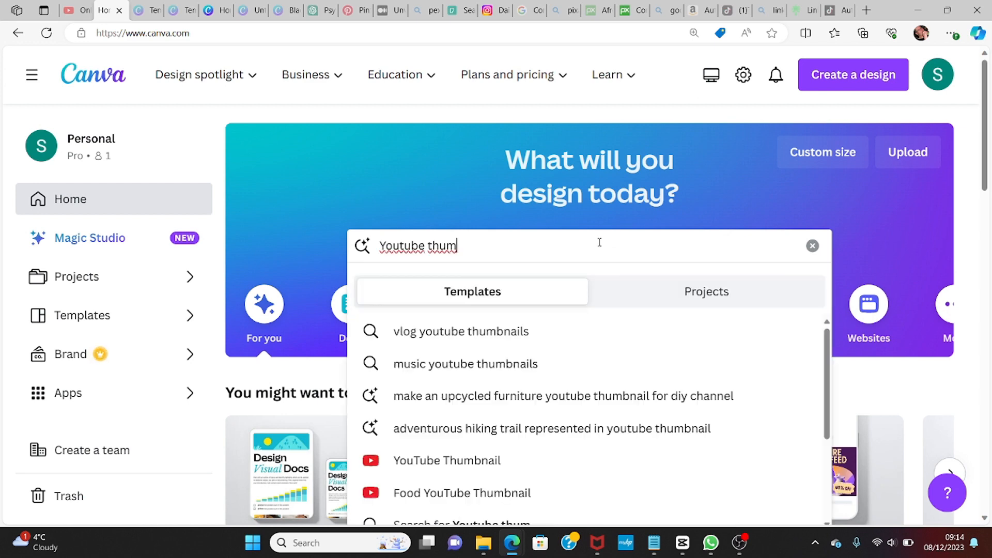
key("BackSpace")
key("BackSpace")
key("BackSpace")
key("BackSpace")
key("BackSpace")
key("BackSpace")
key("BackSpace")
key("BackSpace")
key("BackSpace")
key("BackSpace")
key("BackSpace")
key("BackSpace")
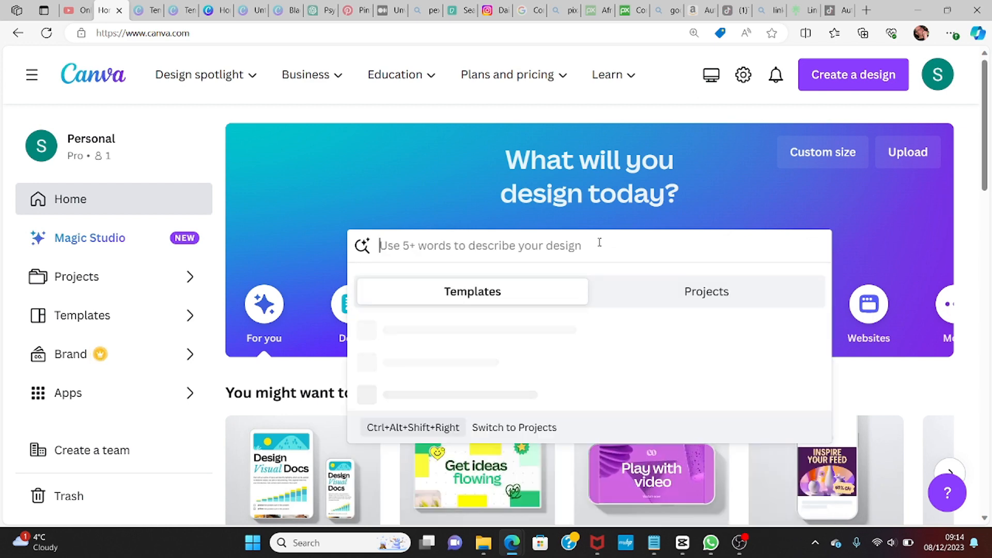
type("y")
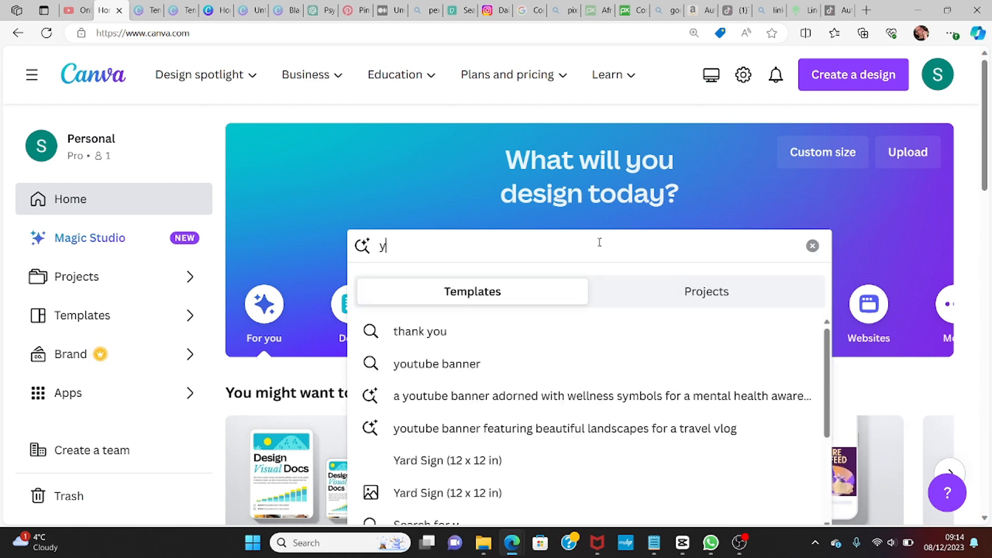
type("ou")
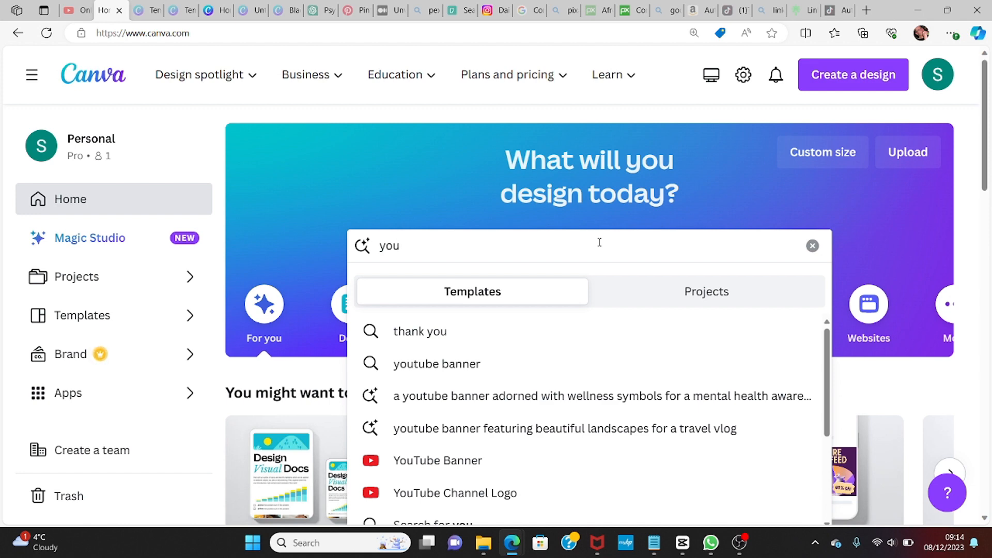
type("t")
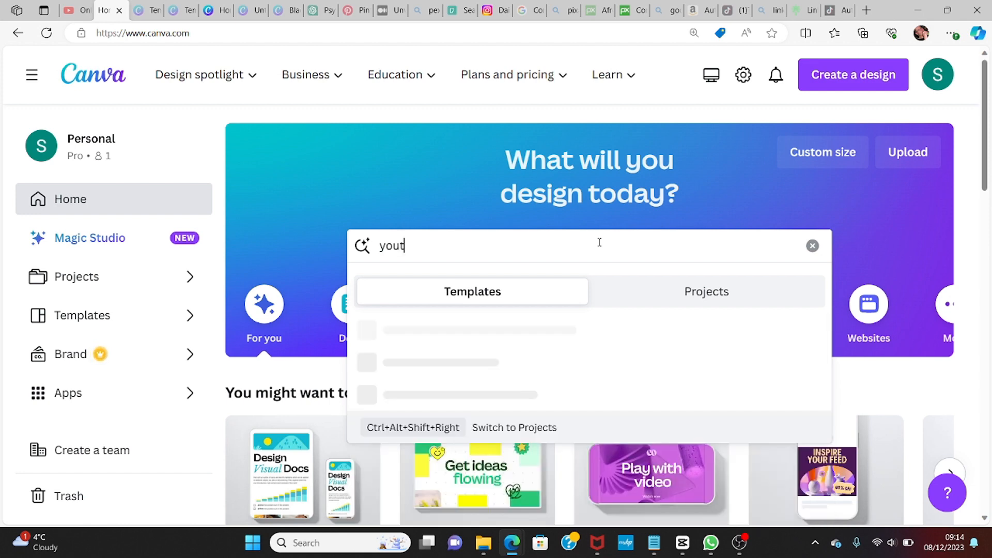
type("ube")
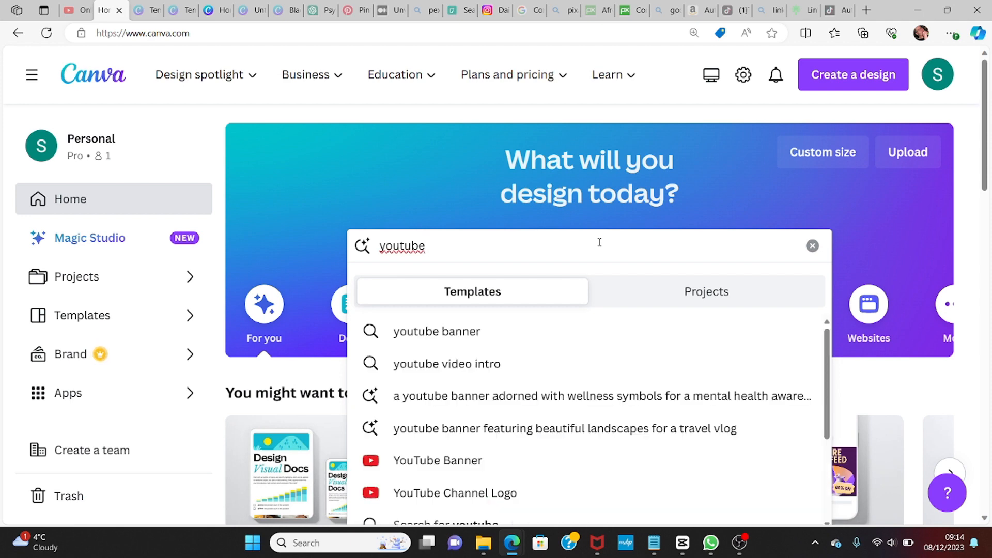
type(" sho")
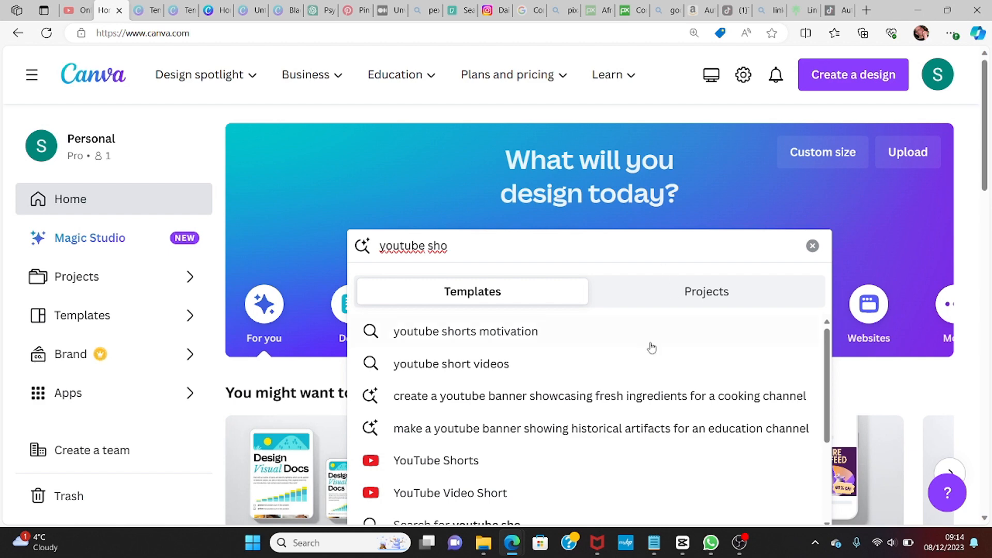
left_click(444, 463)
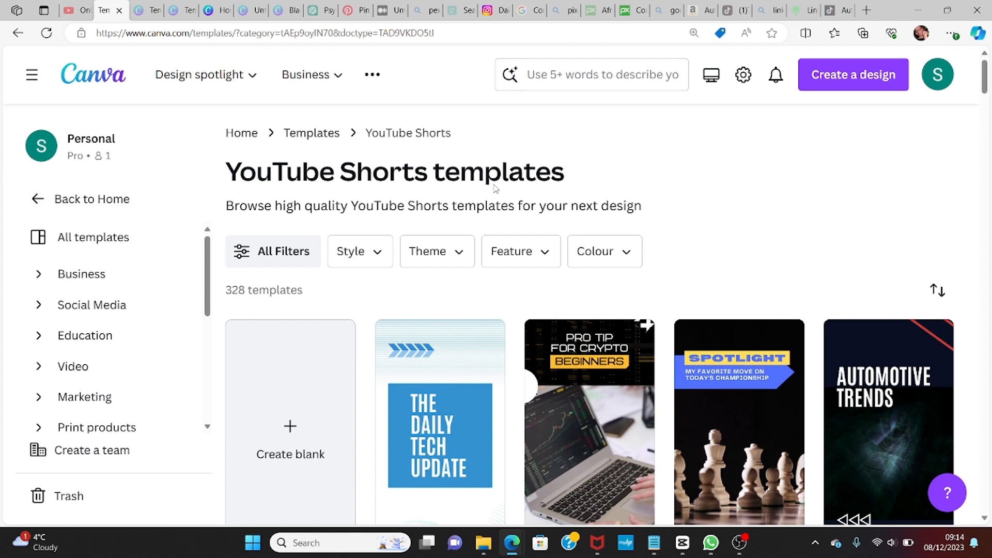
left_click(290, 427)
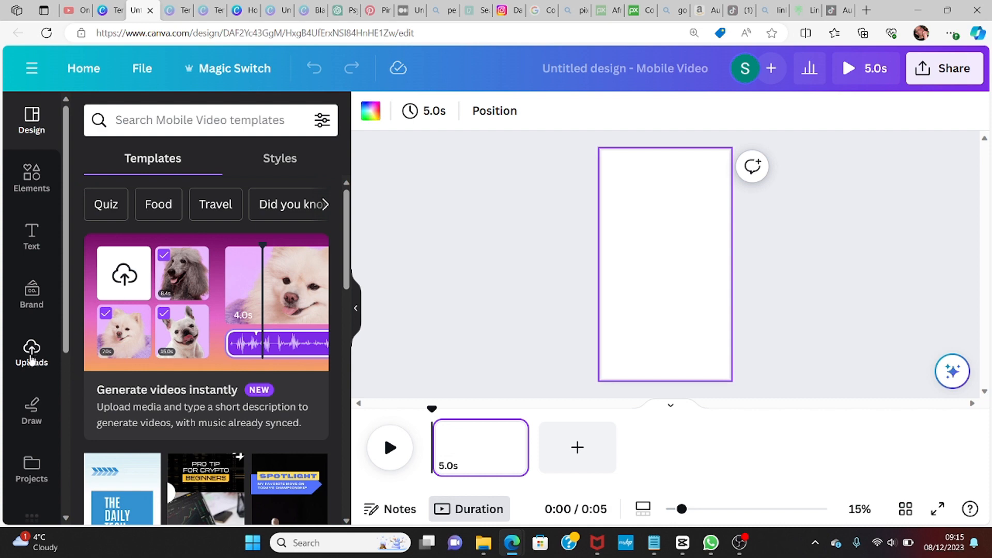
left_click(32, 356)
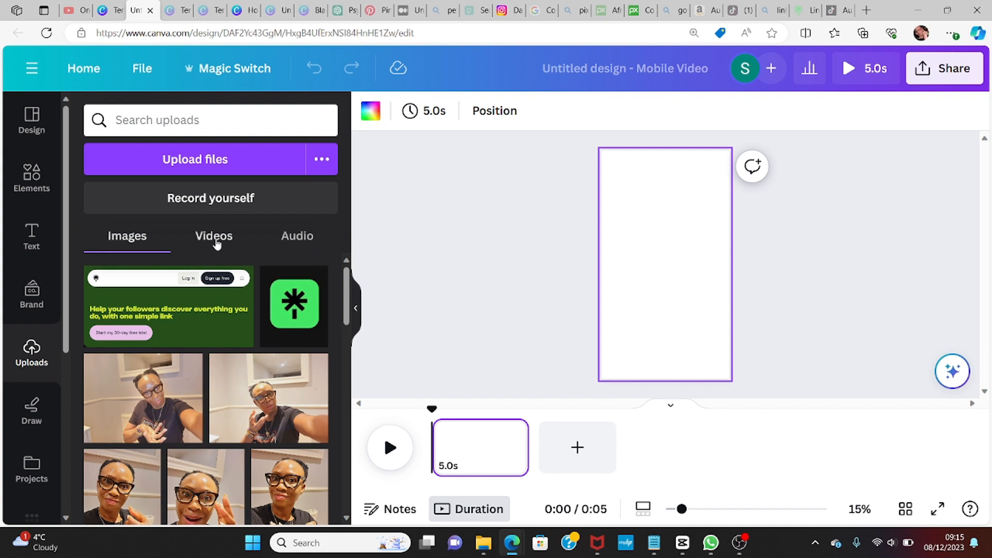
left_click(188, 161)
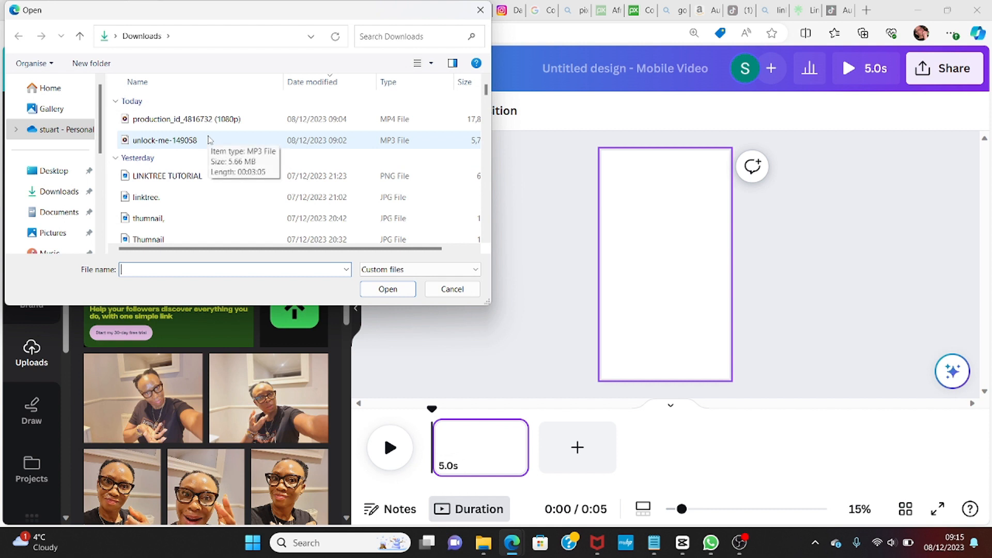
left_click(300, 122)
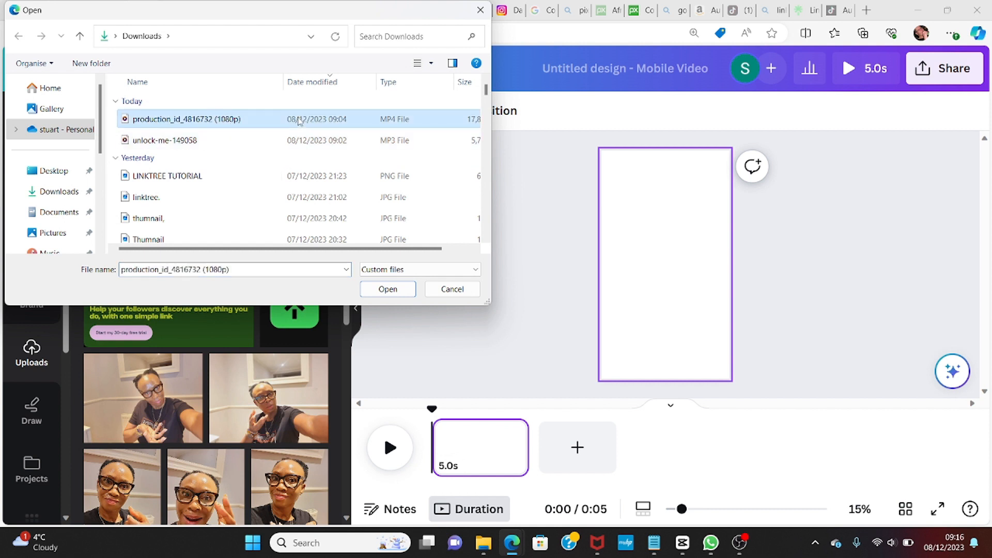
left_click(387, 289)
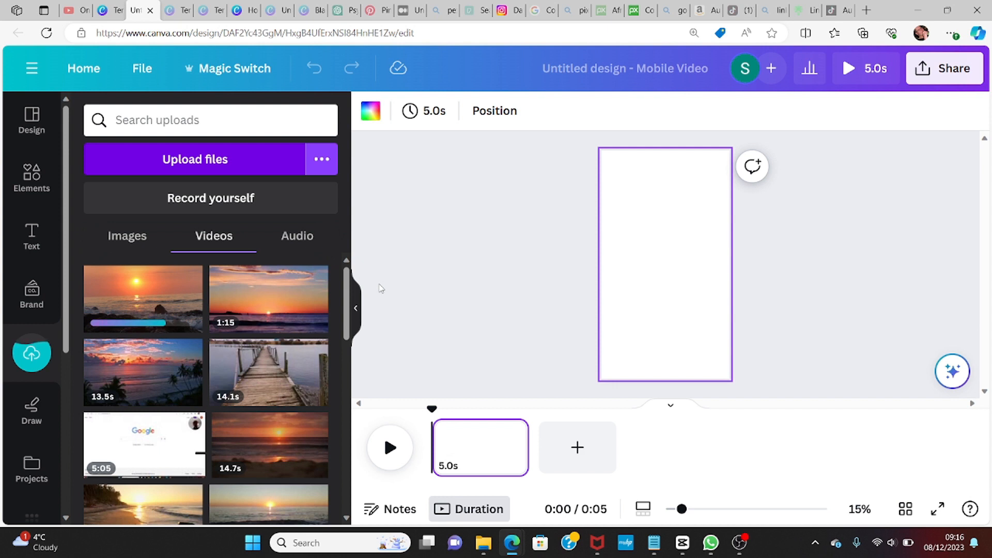
Step: Place the uploaded sea waves video onto the blank page so it fills the vertical frame
mouse_move(309, 291)
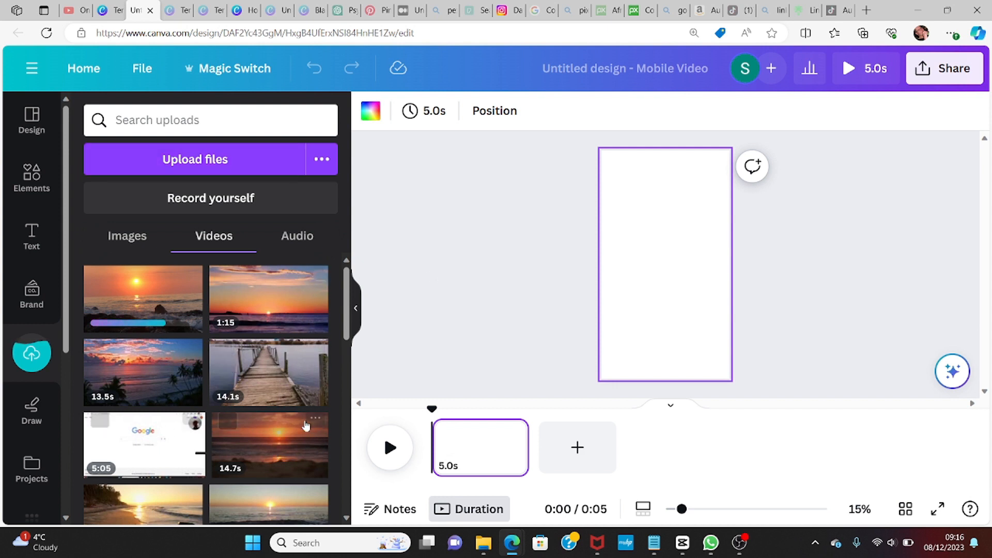
mouse_move(291, 394)
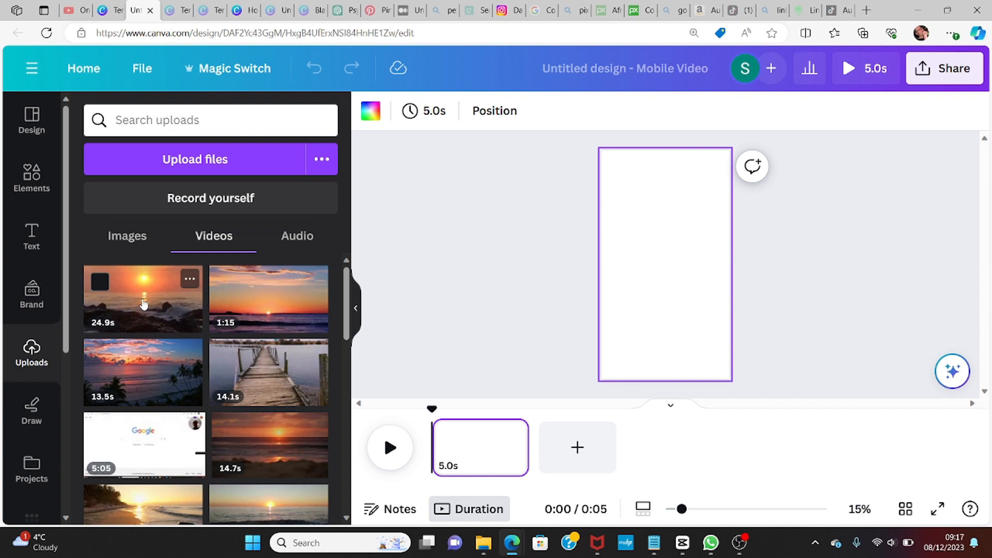
left_click_drag(144, 304, 611, 264)
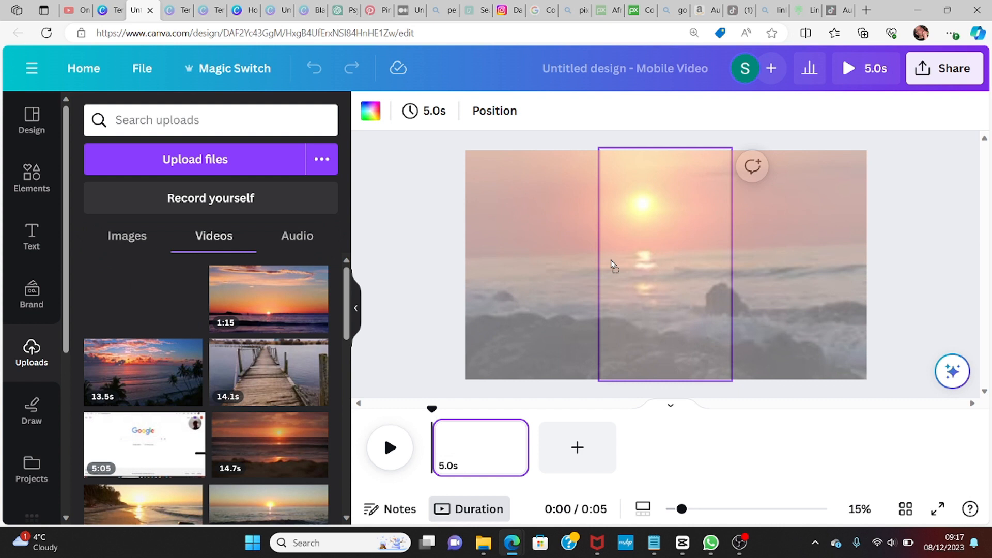
mouse_move(611, 265)
left_mouse_down()
mouse_move(594, 257)
mouse_move(621, 259)
mouse_move(614, 268)
left_mouse_up()
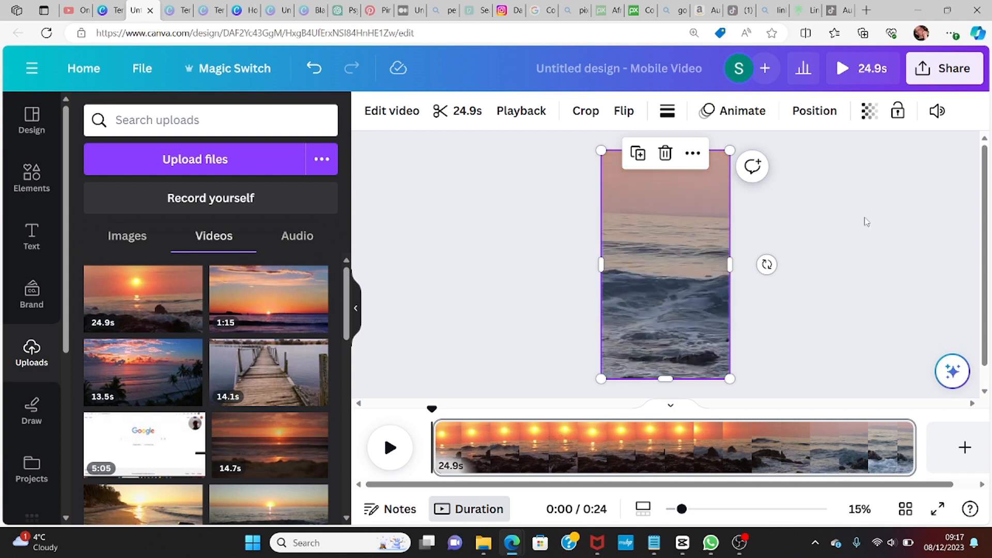
Step: Mute the video by setting its volume to 0, then preview the clip
left_click(936, 112)
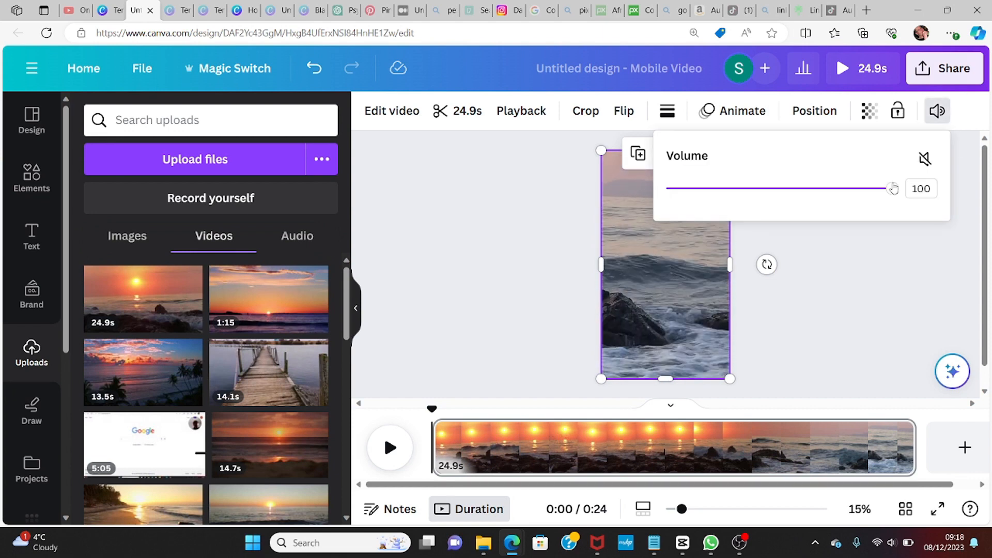
left_click_drag(892, 192, 661, 217)
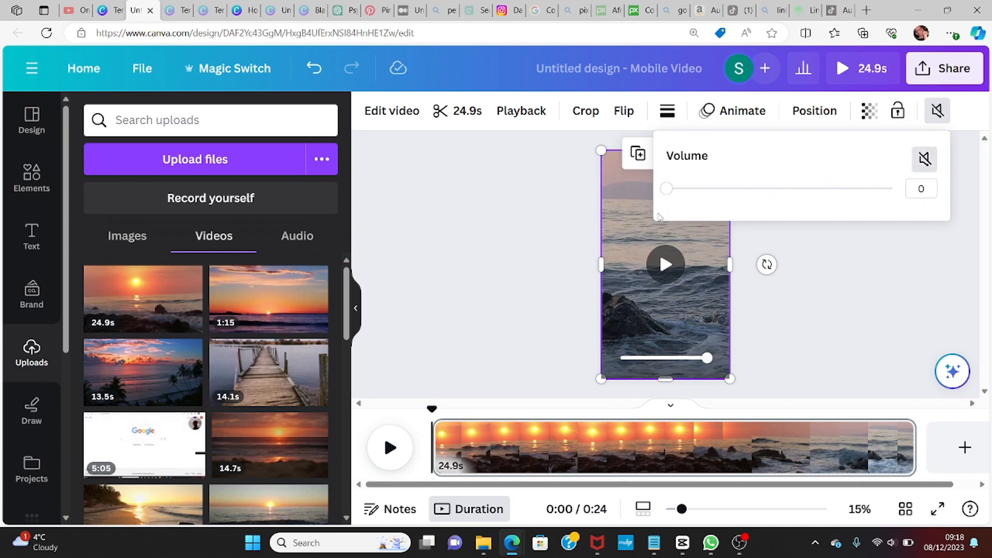
left_click(837, 263)
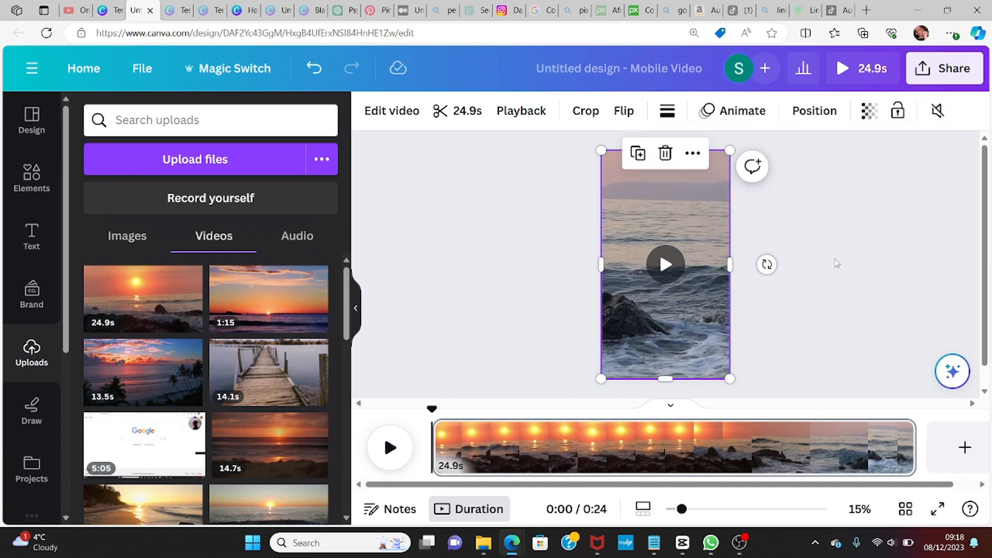
left_click(665, 266)
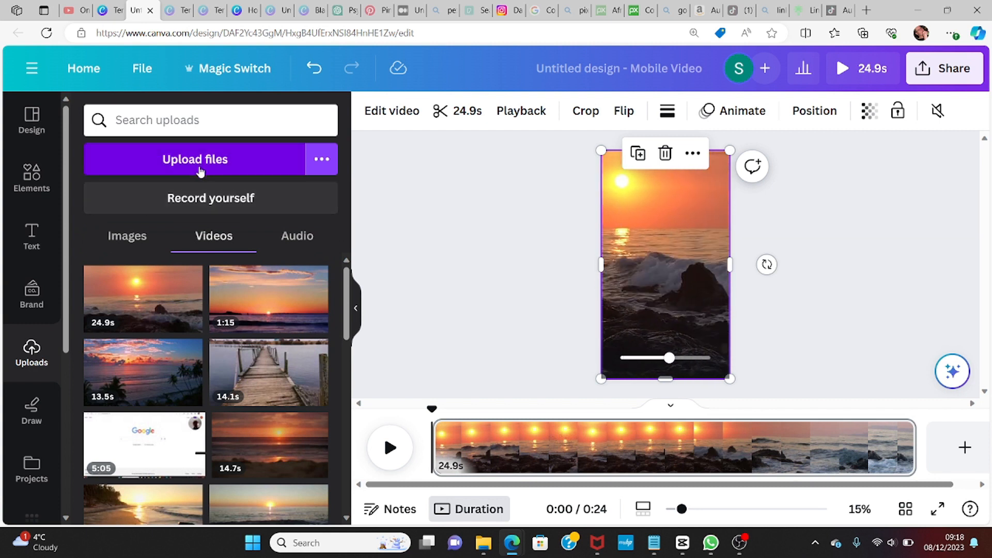
Step: Upload the unlock-me-149058.mp3 music file from Downloads as audio
left_click(297, 237)
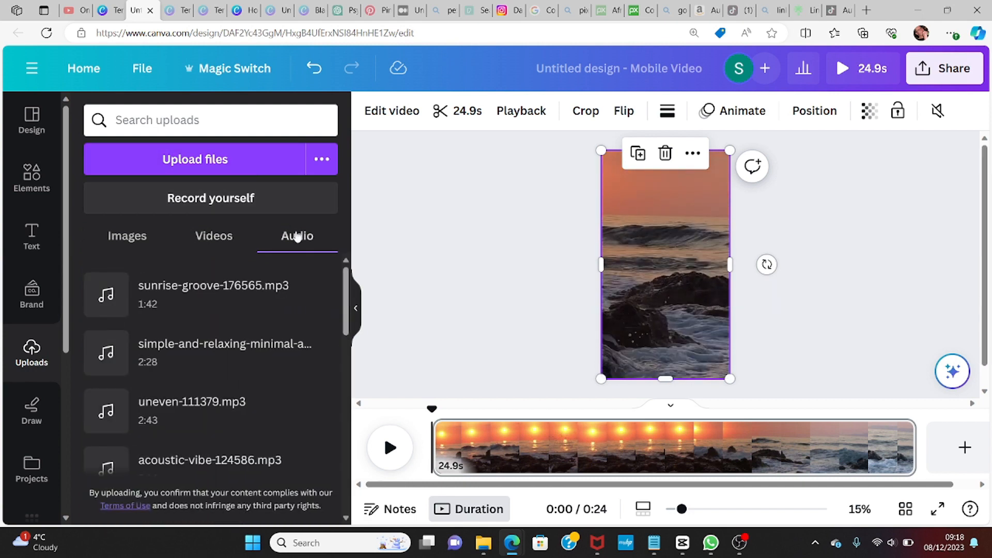
left_click(216, 159)
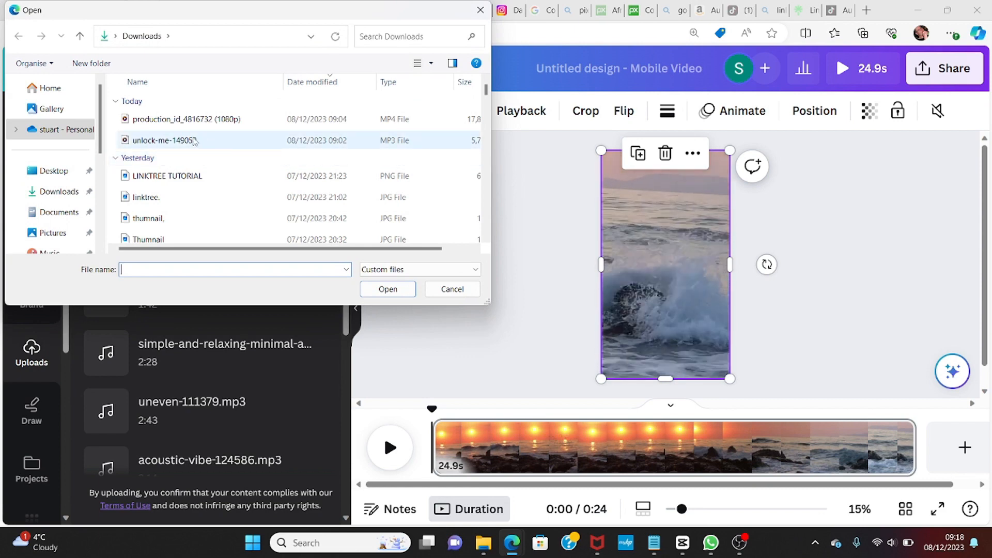
left_click(194, 140)
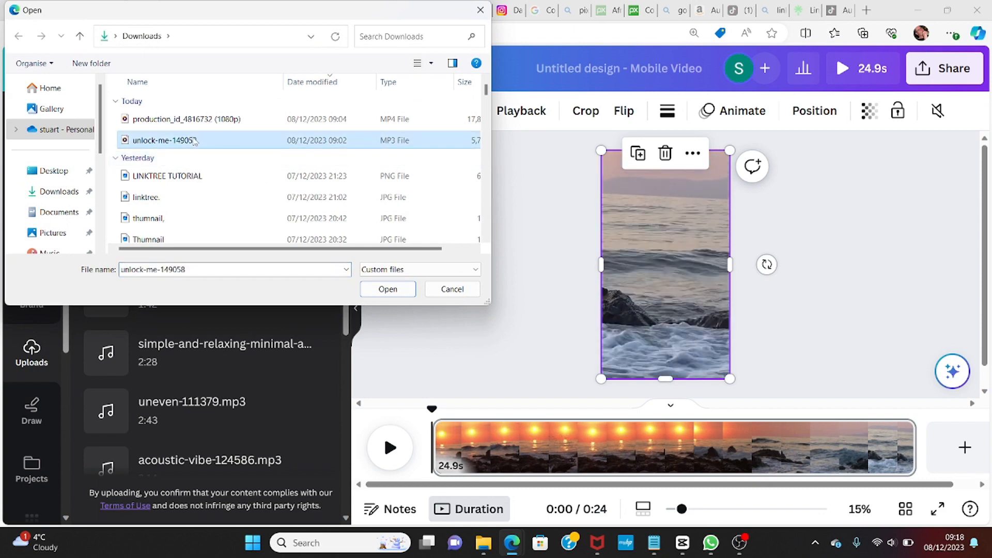
left_click(388, 290)
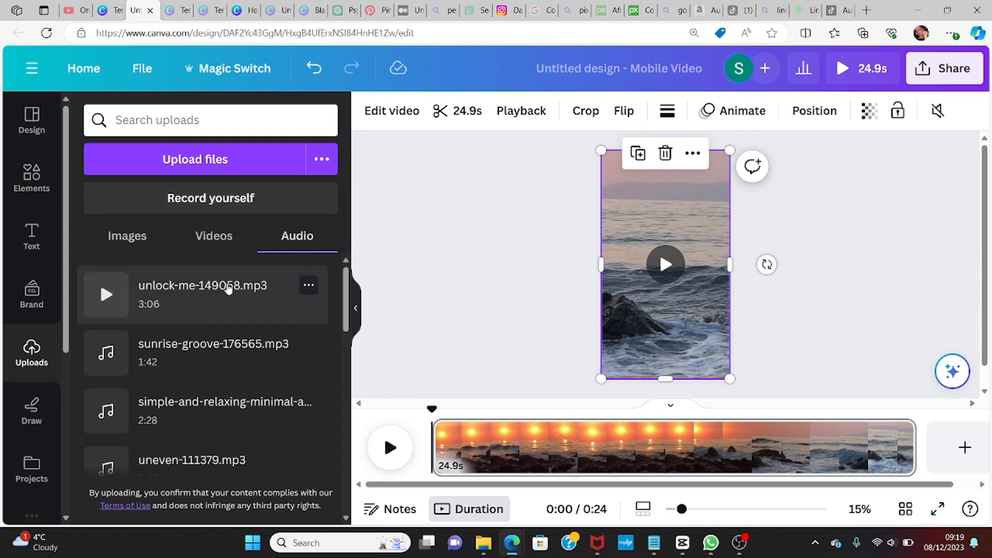
Step: Preview the unlock-me-149058.mp3 track and add it to the design's timeline
left_click(106, 295)
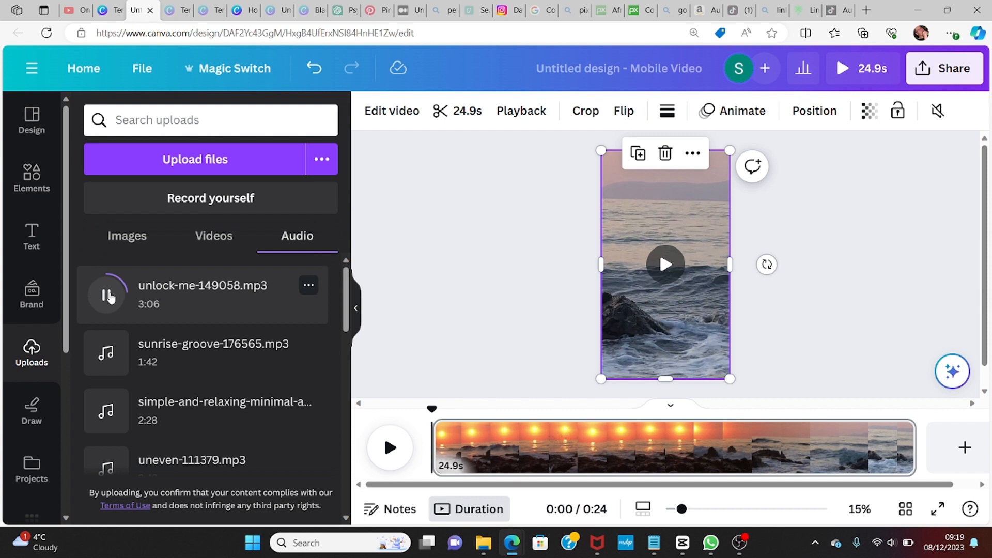
left_click(109, 296)
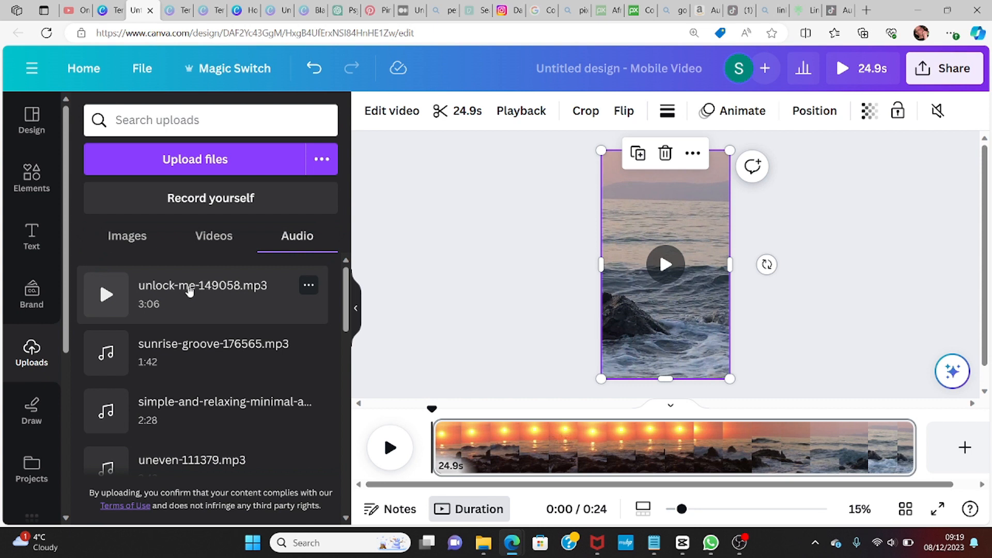
left_click(190, 291)
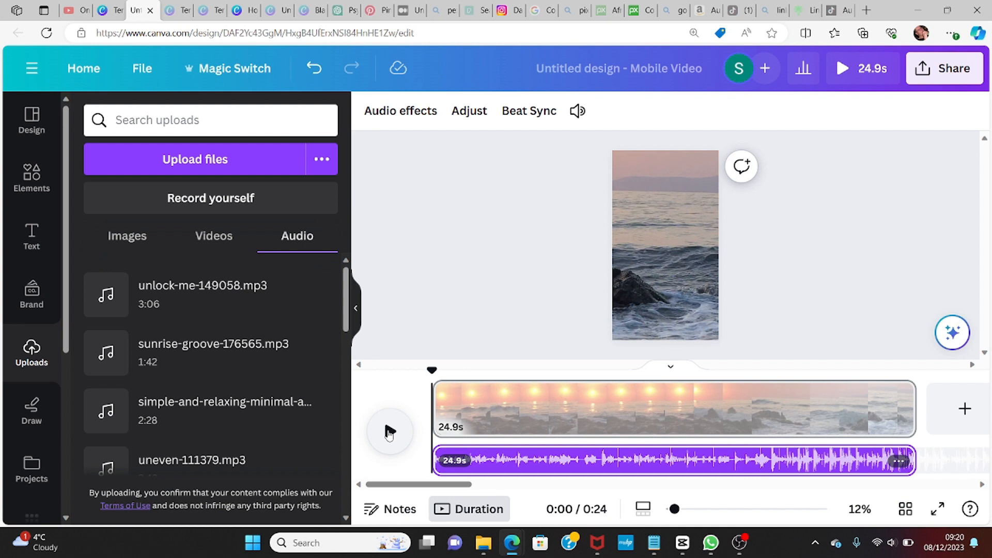
Step: Play the design, then trim the music track's start to about the 0:08 mark
left_click(390, 432)
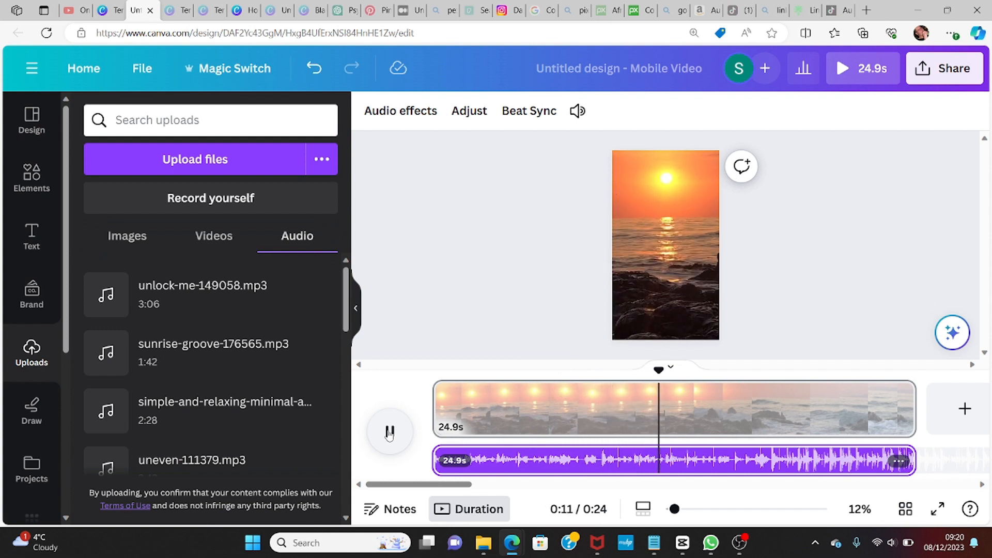
left_click(390, 432)
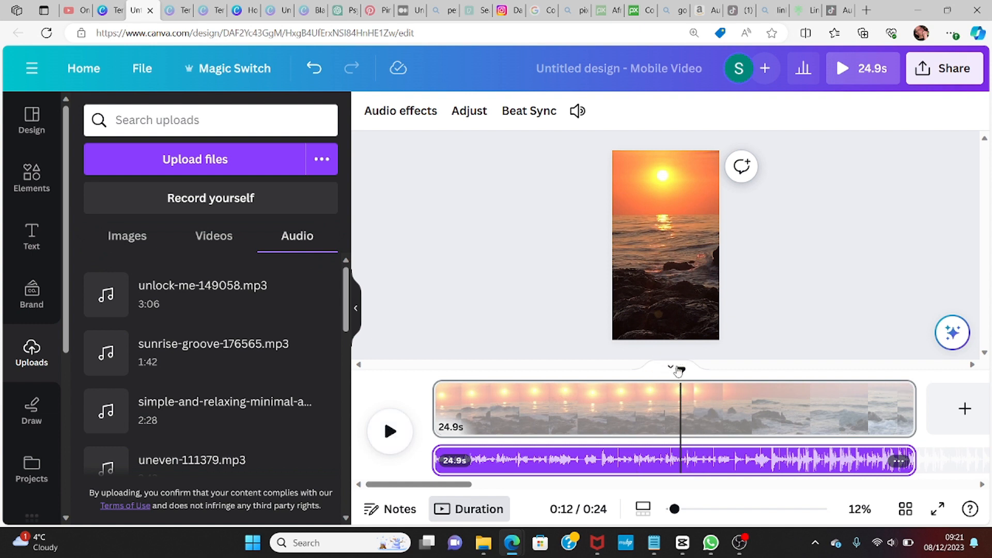
left_click_drag(681, 369, 598, 371)
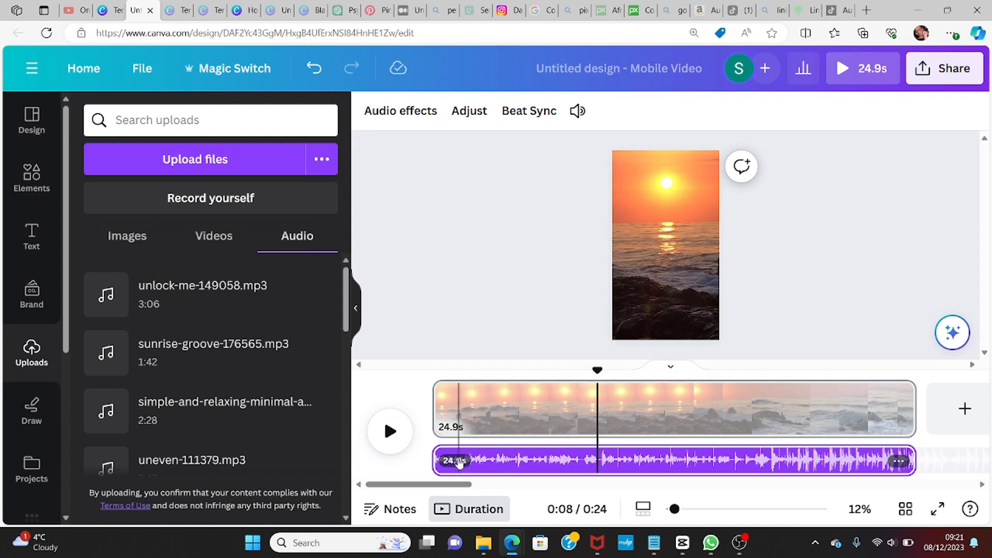
left_click_drag(439, 458, 592, 443)
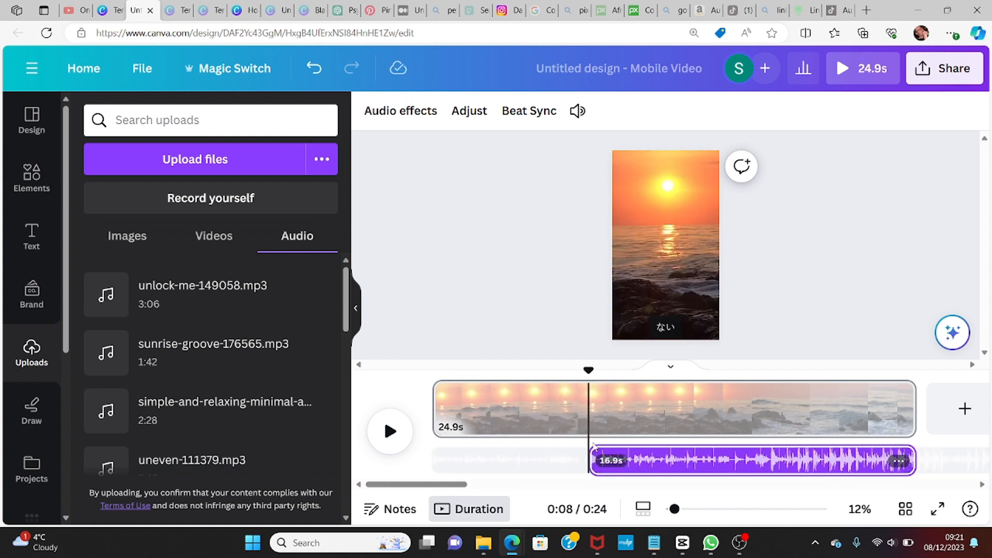
Step: Trim the music track's start further so it runs about 15.4 s, previewing playback before and after
left_click(390, 434)
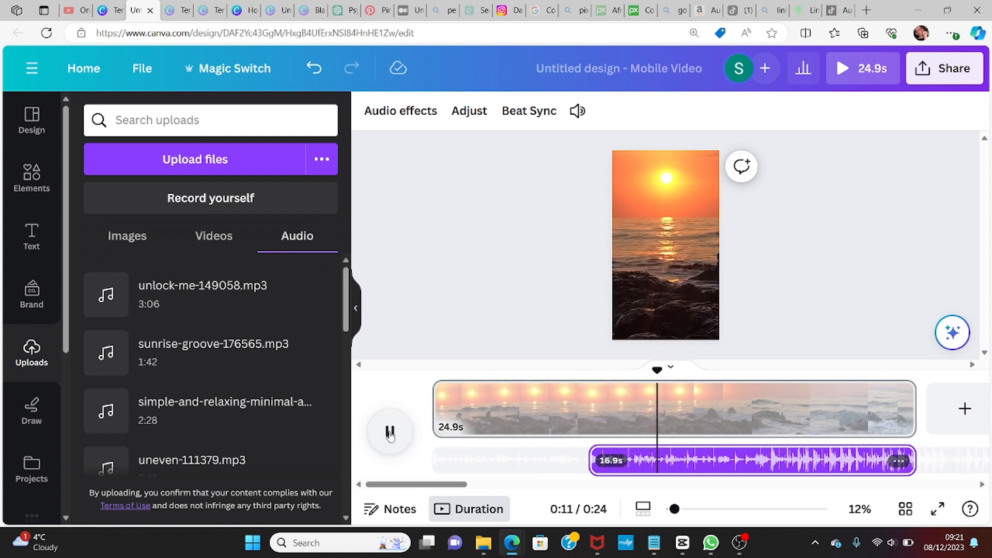
left_click(390, 433)
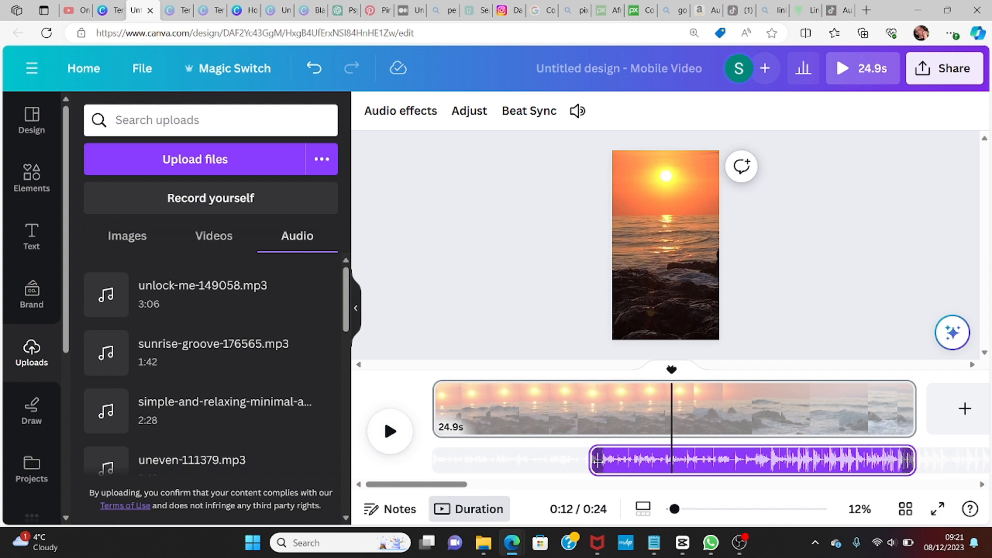
mouse_move(591, 460)
left_click_drag(592, 459, 619, 459)
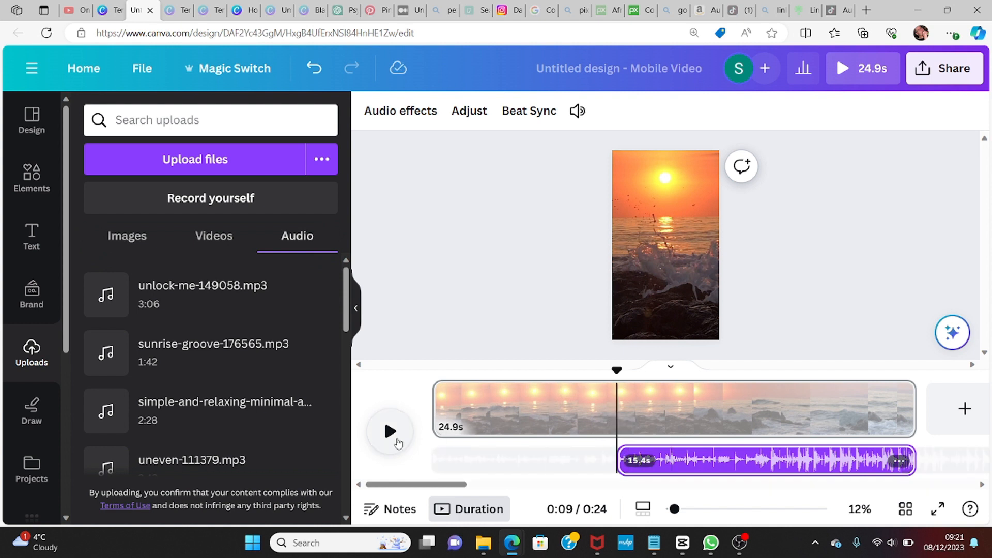
left_click(390, 431)
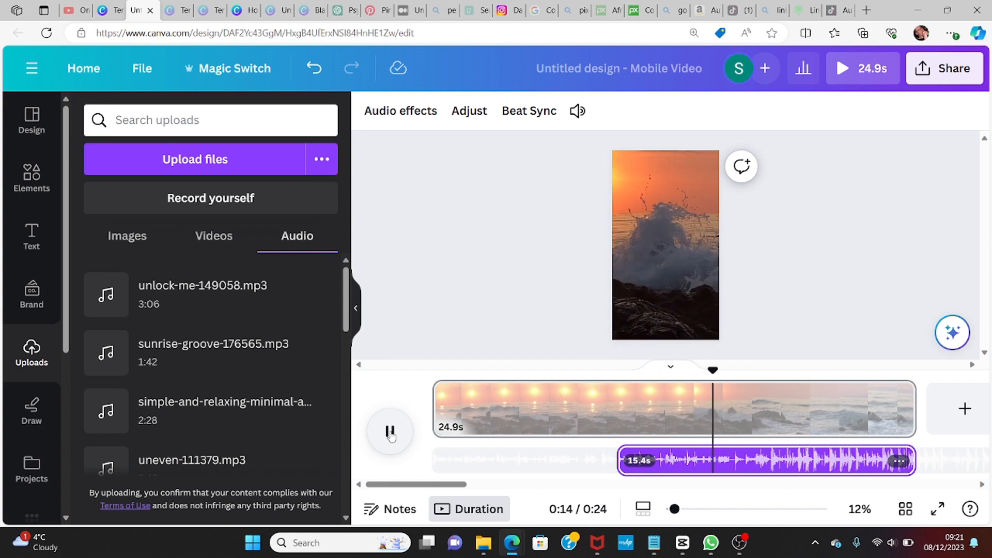
left_click(391, 437)
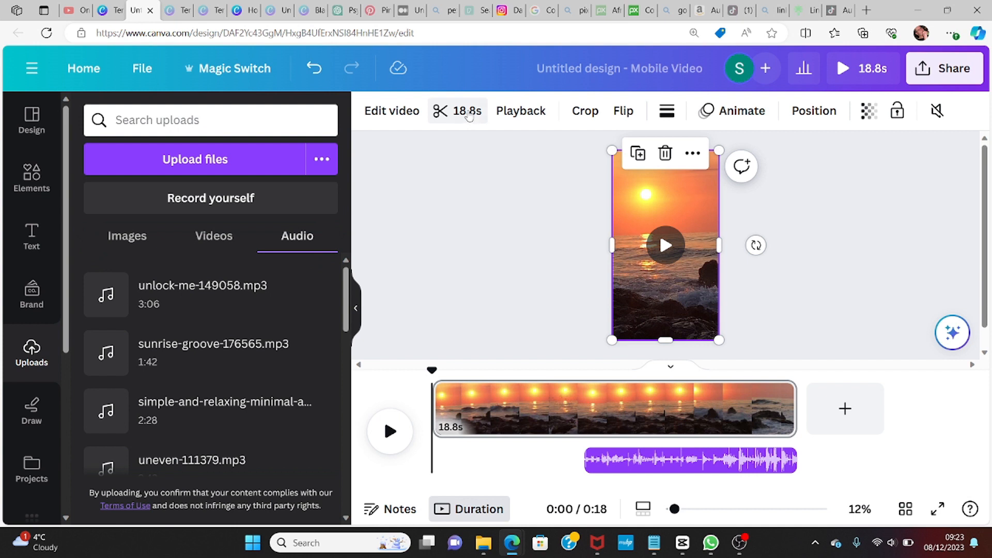
Step: Trim the sunset video clip from both ends down to 6.0 seconds and preview the design
left_click(470, 117)
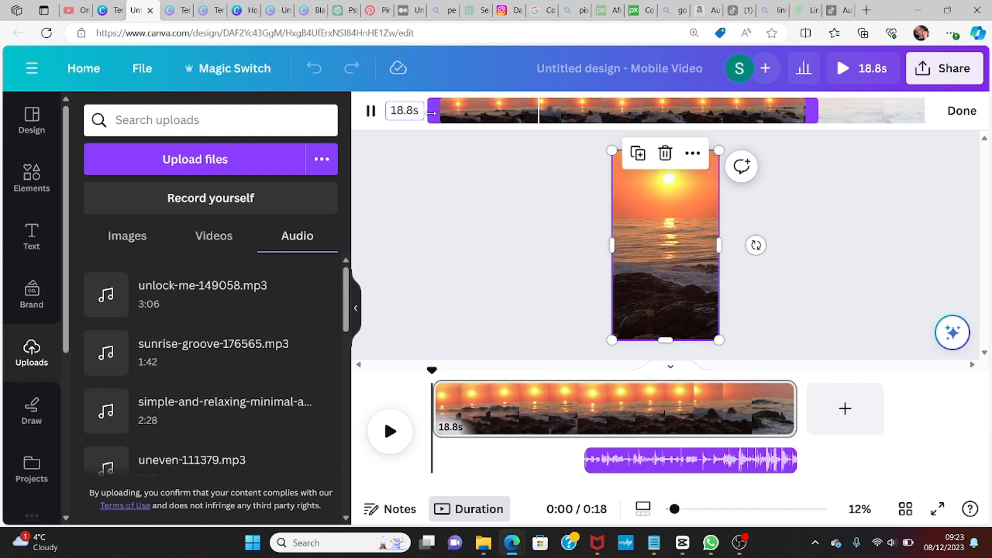
left_click_drag(439, 112, 496, 107)
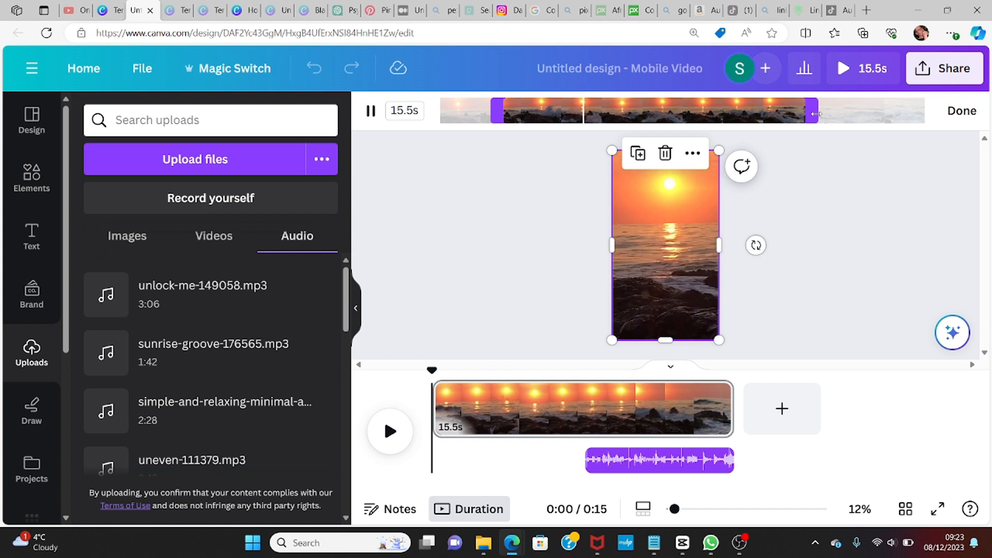
left_click_drag(815, 114, 768, 115)
left_click_drag(767, 114, 680, 115)
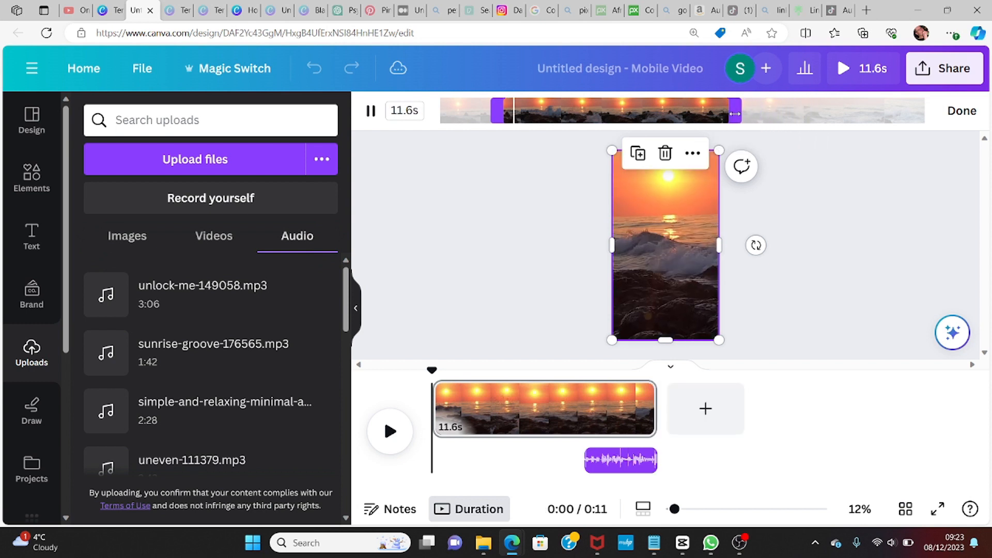
mouse_move(676, 247)
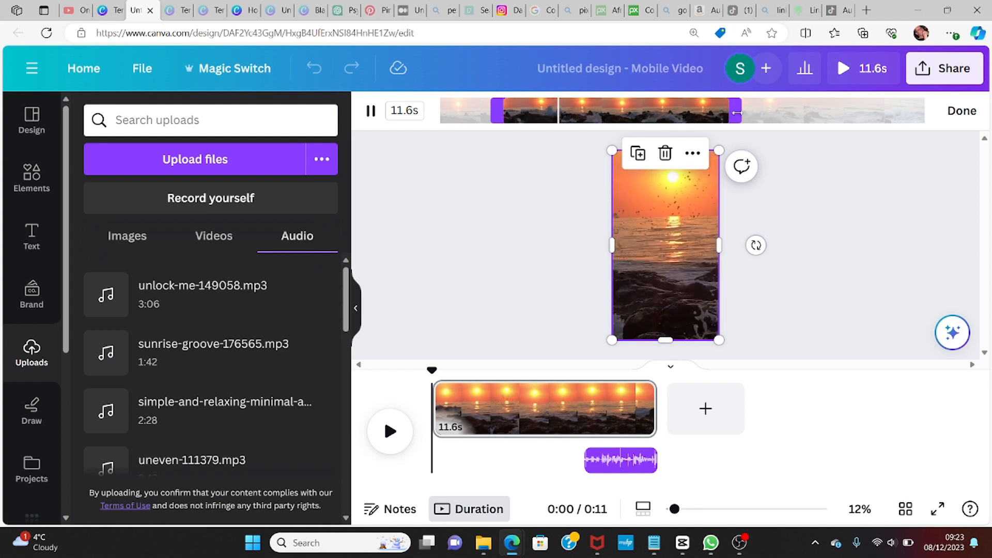
left_click_drag(727, 112, 625, 113)
left_click(436, 445)
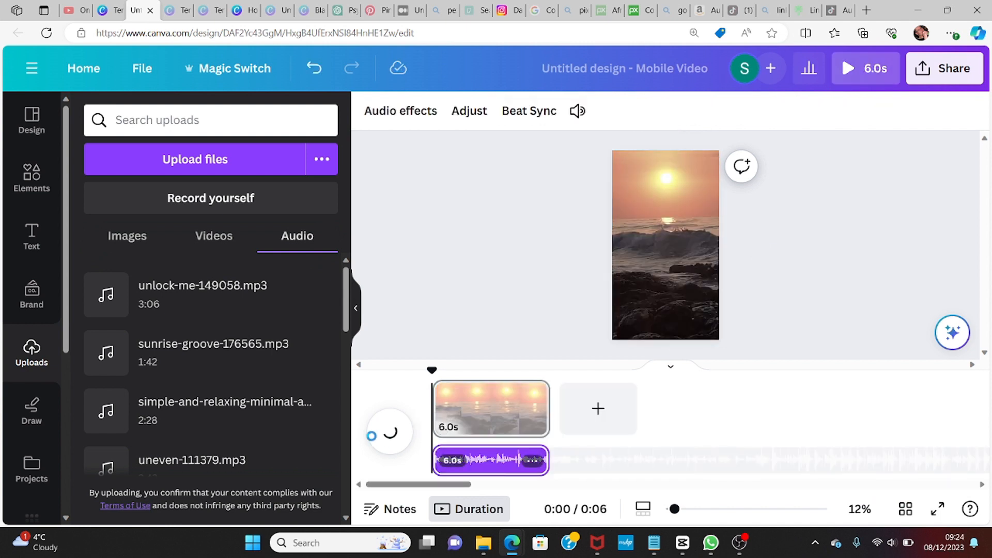
left_click(389, 431)
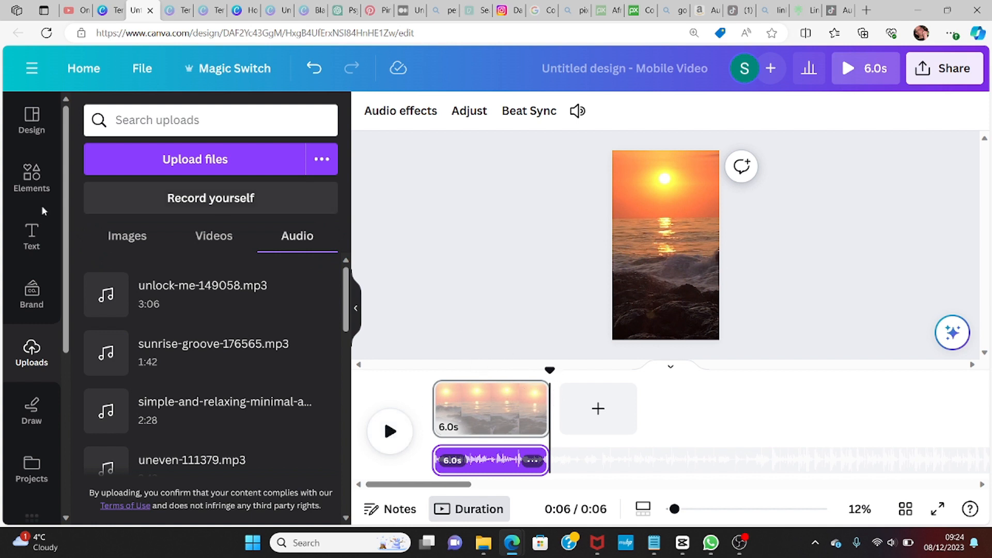
Step: Add a heading text box to the video and replace its text with TOPIC
left_click(34, 237)
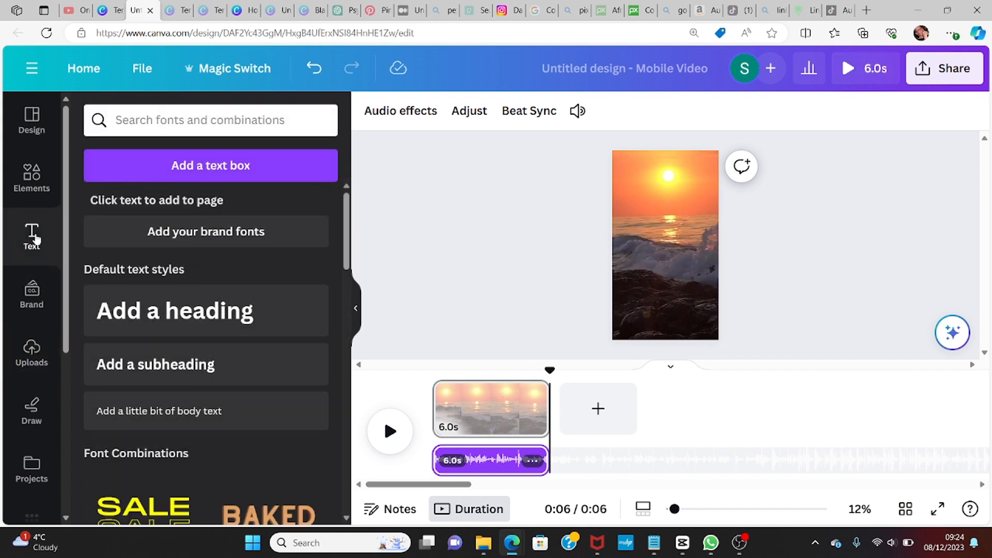
left_click(154, 319)
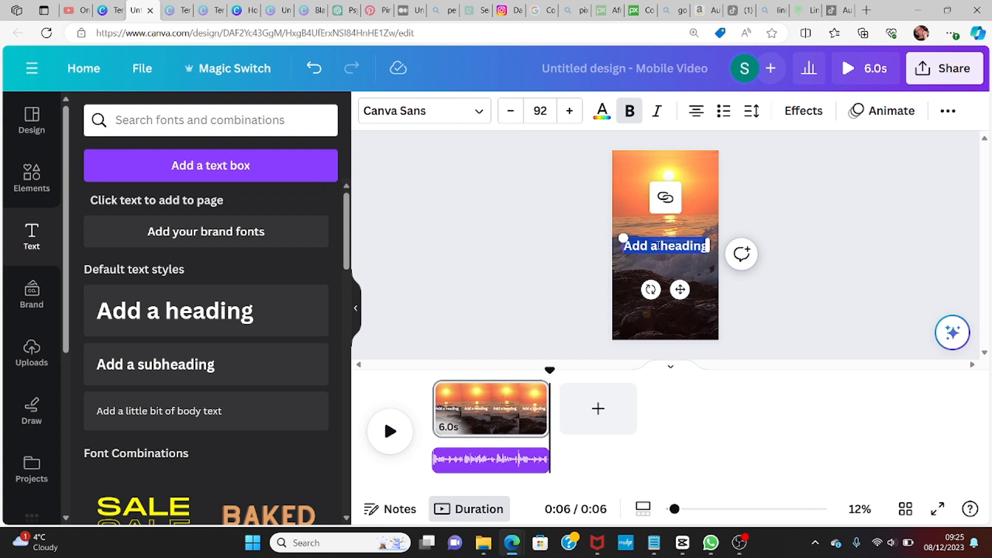
type("PC")
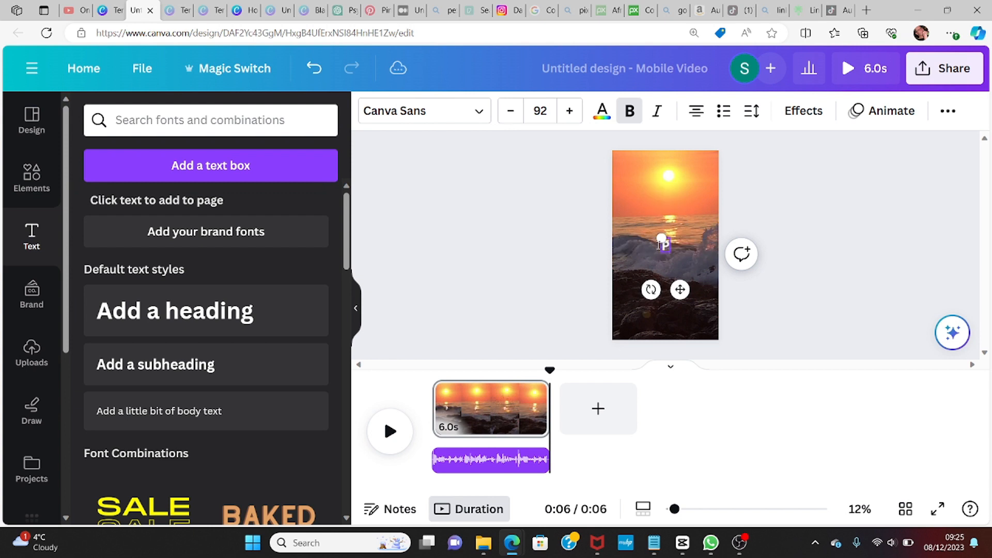
key("BackSpace")
key("BackSpace")
type("TOPIC")
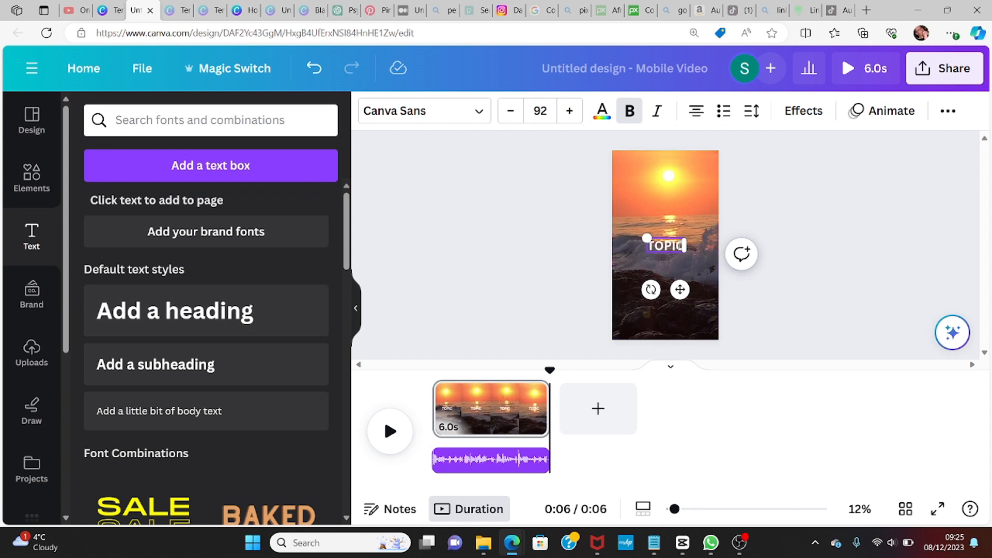
Step: Change the TOPIC heading's font to Alatsi and increase its font size to 123
left_click_drag(683, 246, 642, 244)
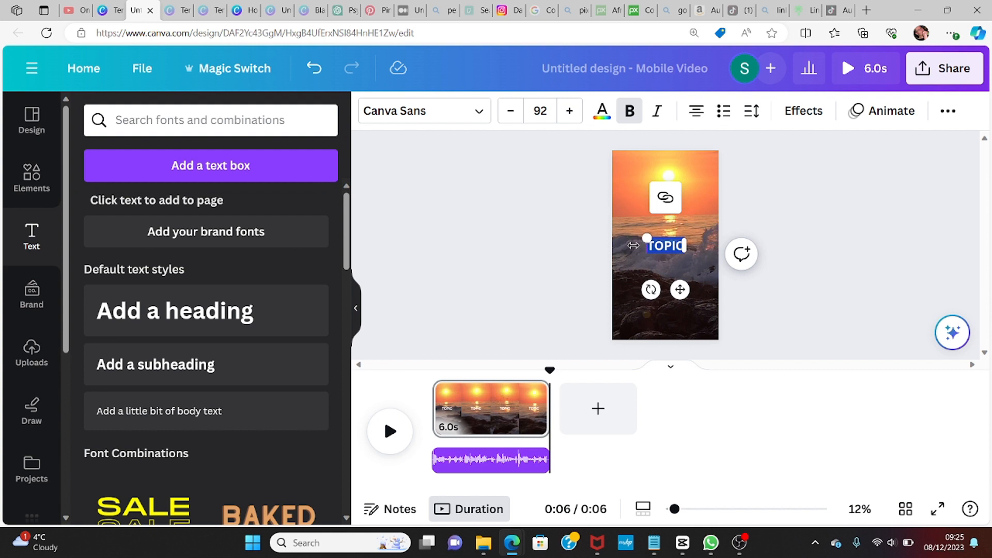
left_click(480, 113)
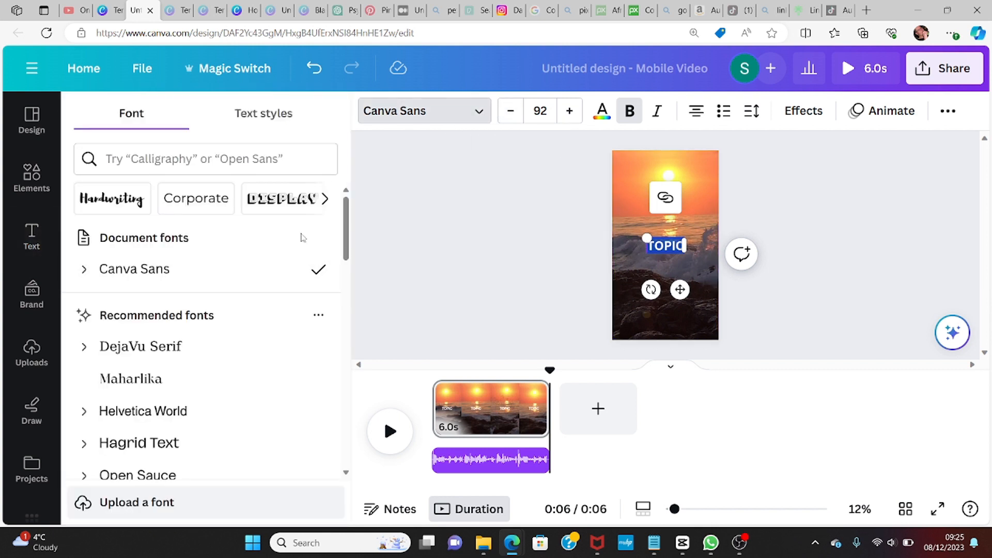
scroll(347, 241, "down", 6)
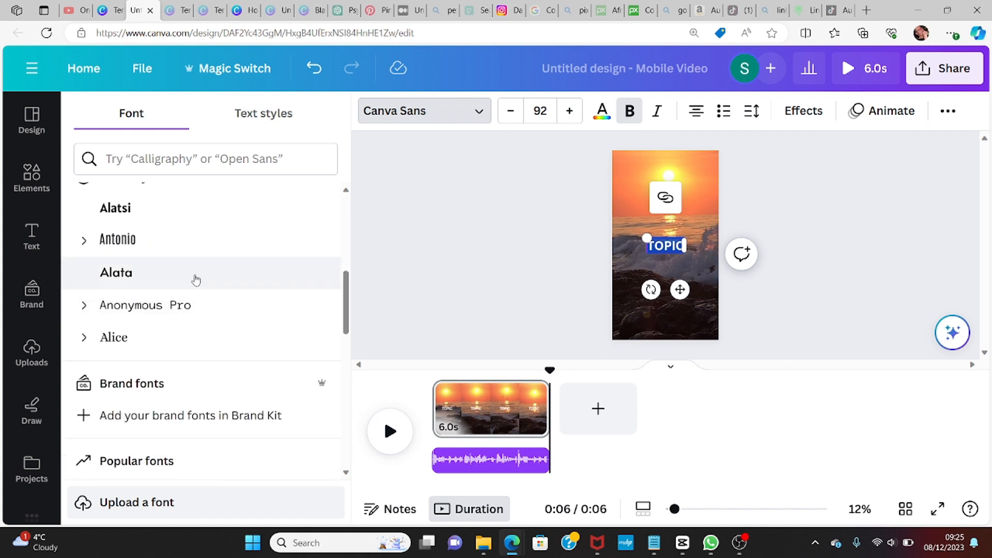
left_click(124, 209)
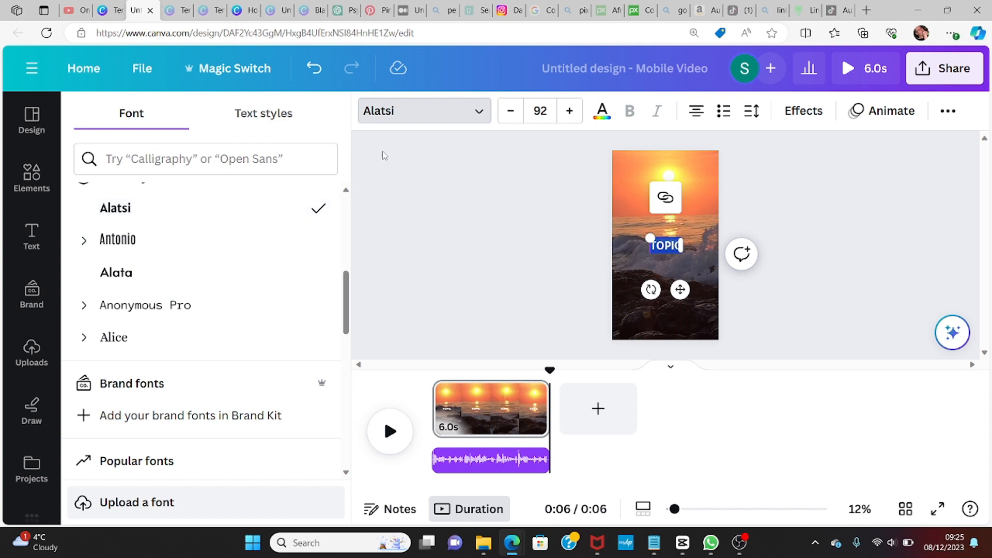
left_click(569, 113)
left_click(569, 114)
left_click(570, 114)
left_click(569, 114)
left_click(570, 114)
left_click(569, 113)
left_click(569, 114)
left_click(569, 114)
double_click(569, 114)
double_click(570, 113)
left_click(569, 113)
double_click(570, 114)
double_click(569, 114)
left_click(570, 113)
double_click(569, 113)
double_click(569, 114)
left_click(570, 113)
double_click(569, 114)
left_click(569, 114)
double_click(569, 114)
left_click(569, 114)
double_click(570, 114)
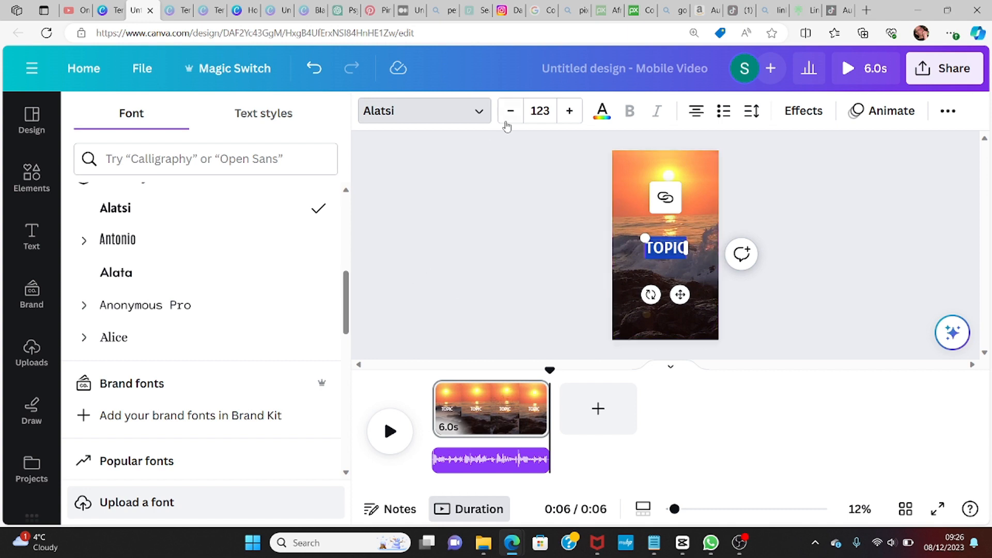
Step: Apply the Background text effect to the TOPIC heading
left_click(803, 113)
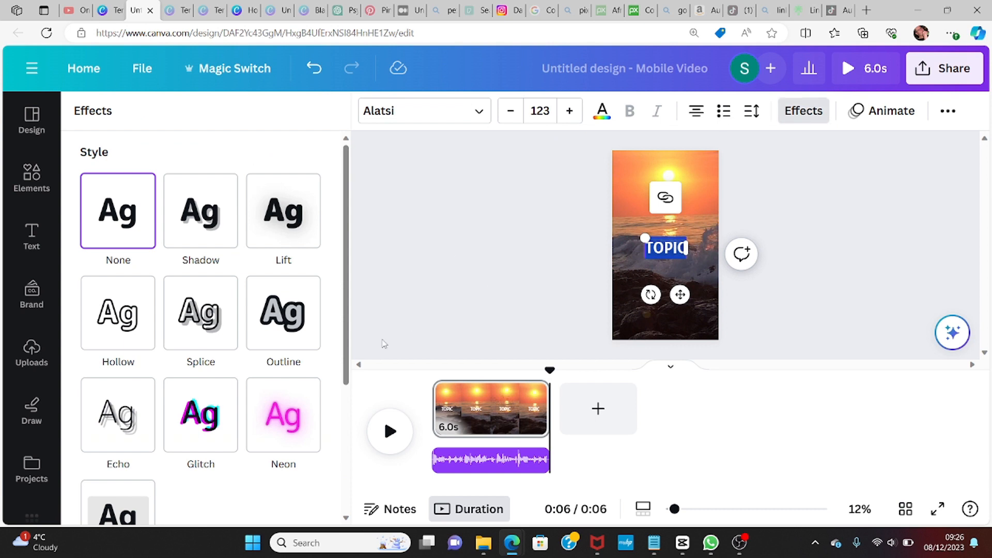
left_click_drag(346, 352, 354, 411)
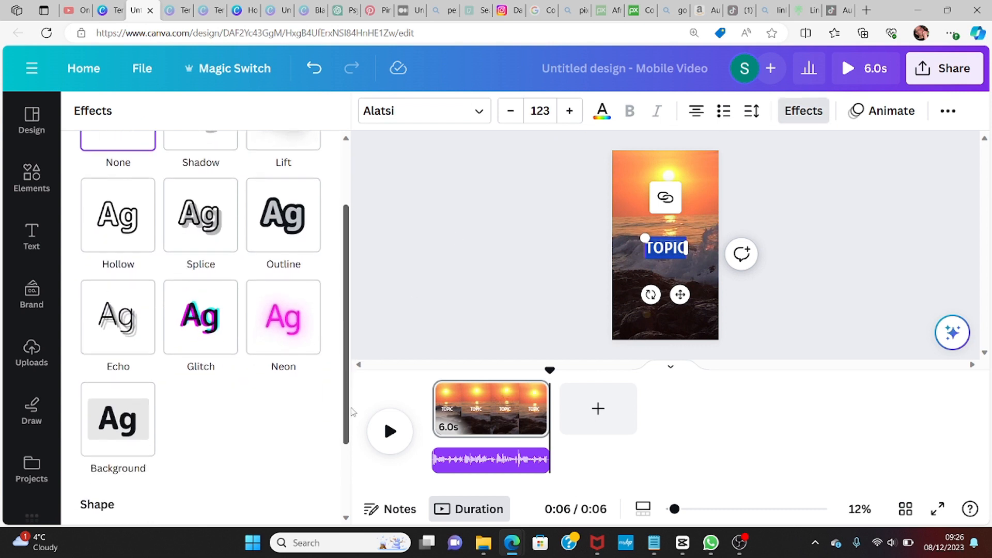
left_click(120, 423)
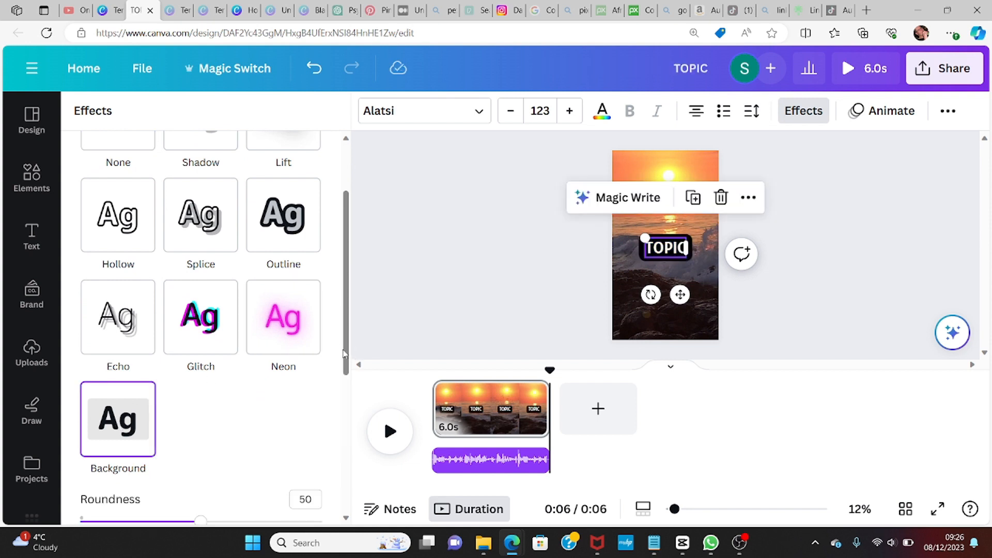
left_click_drag(343, 353, 355, 446)
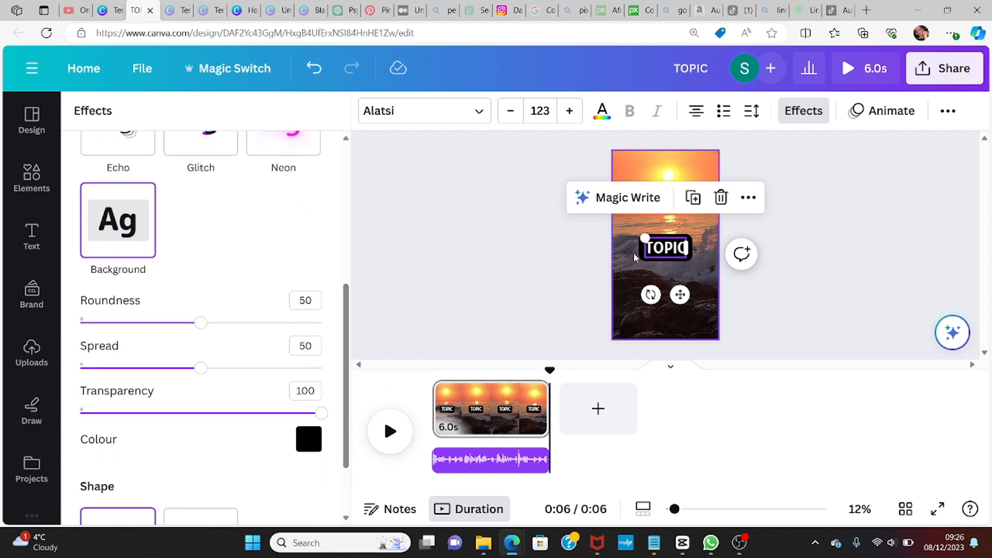
Step: Duplicate the TOPIC heading and move one copy up toward the top of the frame
left_click(709, 263)
left_click(671, 249)
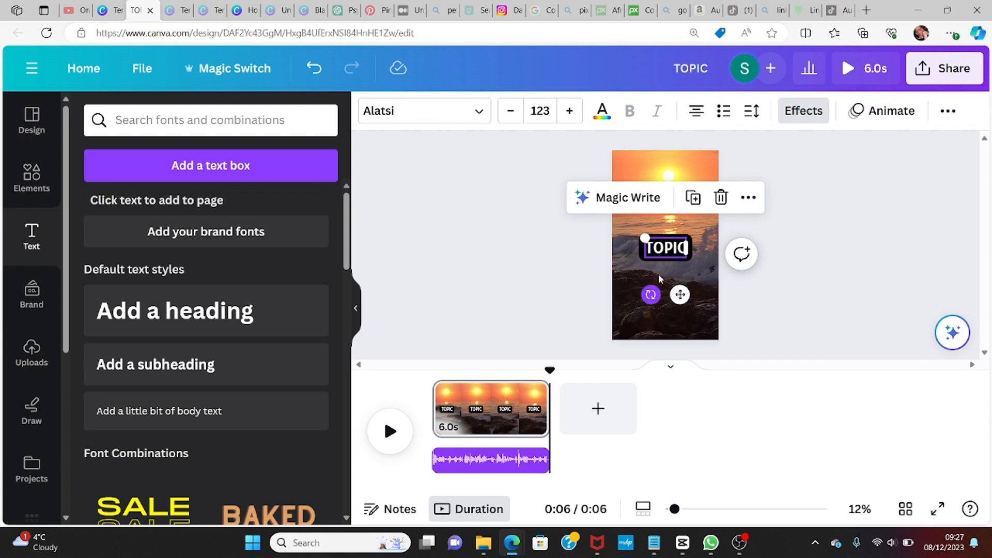
left_click(695, 201)
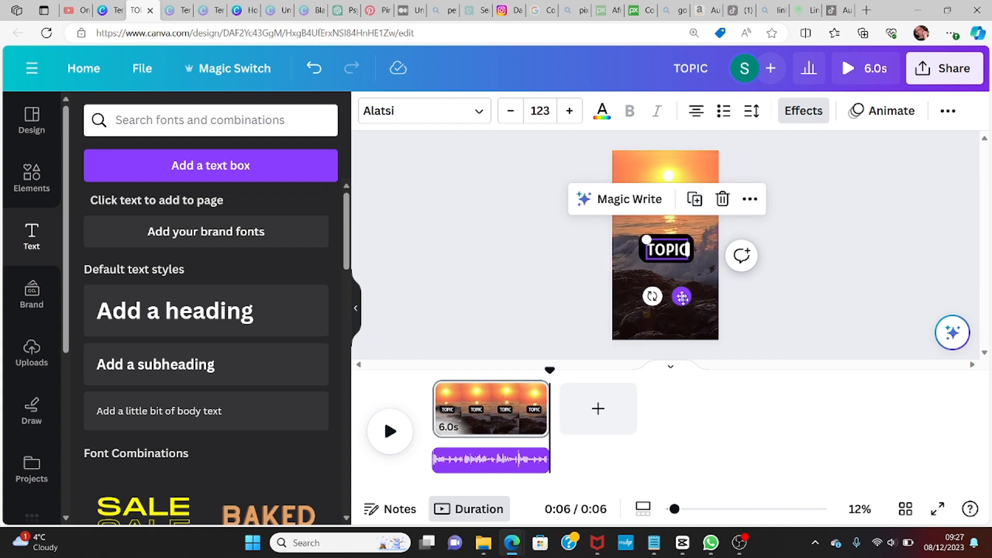
left_click_drag(682, 297, 686, 254)
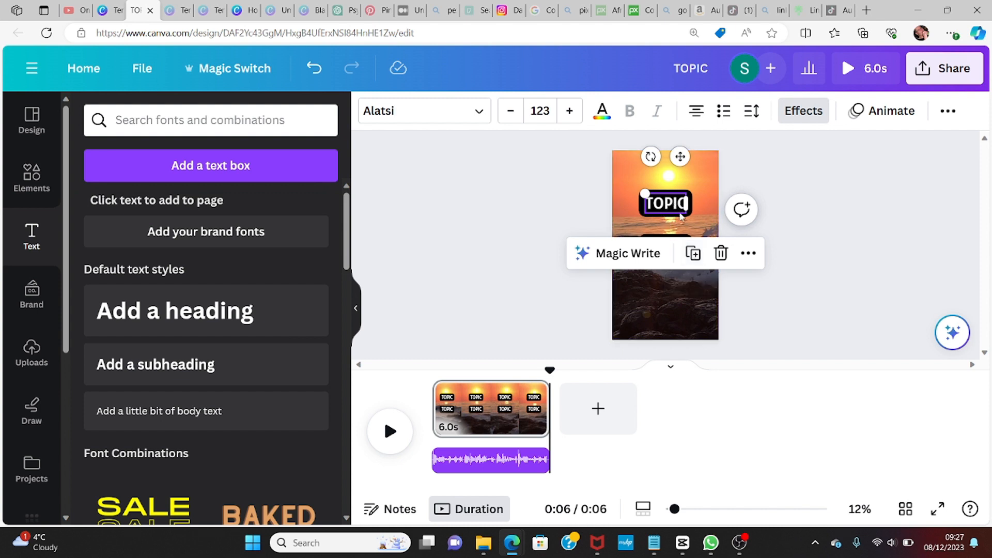
Step: Move the lower TOPIC heading slightly down in the frame
left_click(681, 293)
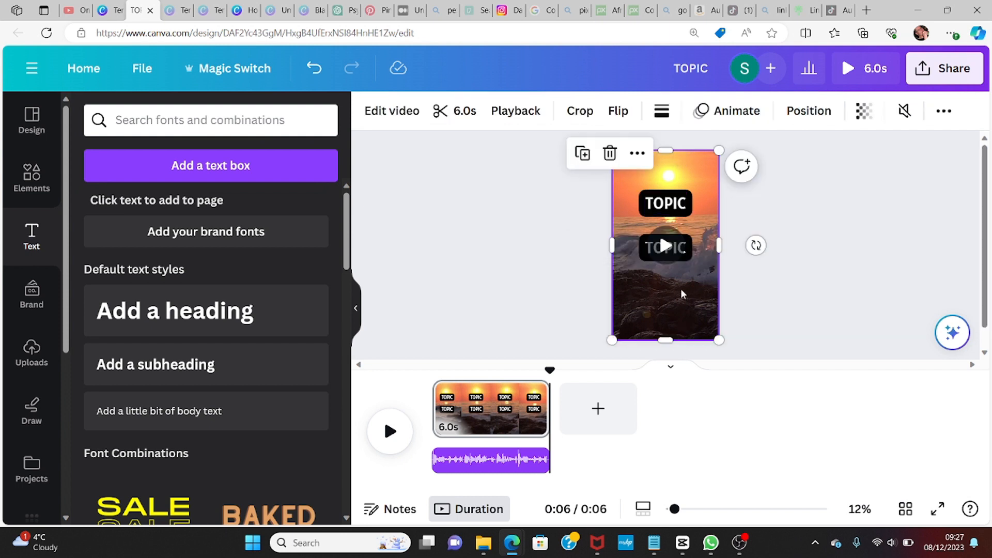
left_click(687, 248)
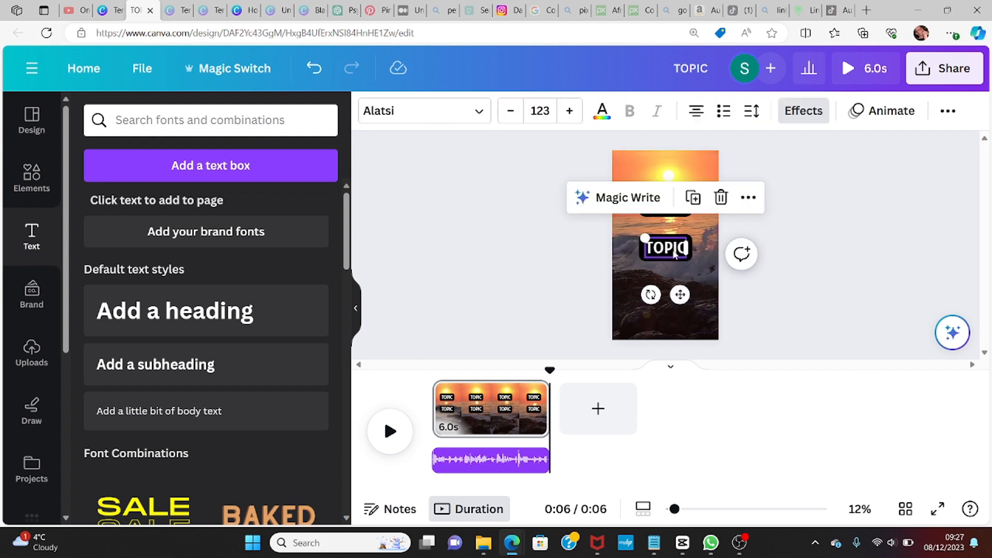
left_click_drag(680, 295, 680, 313)
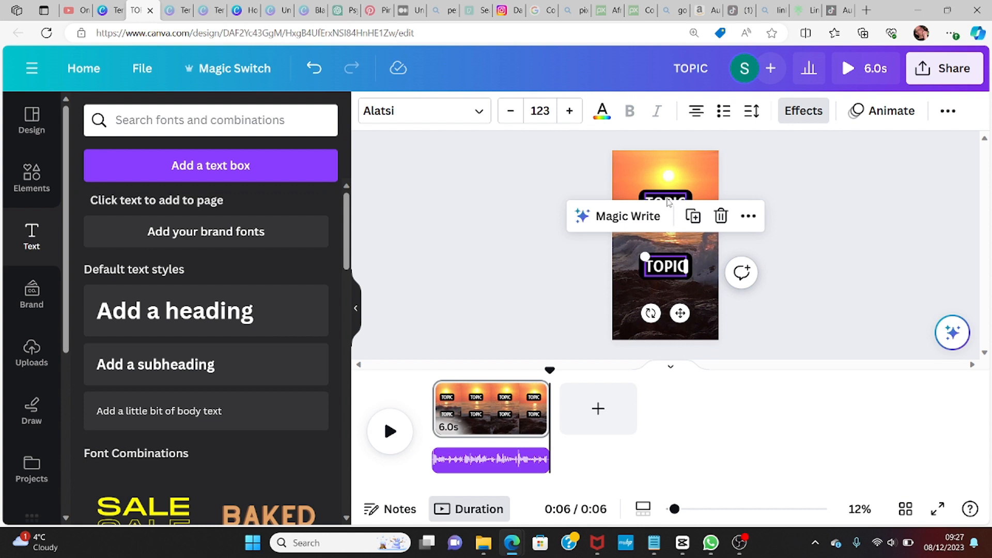
Step: Replace the lower heading's text with Part 1
left_click(657, 267)
left_click_drag(647, 266, 687, 266)
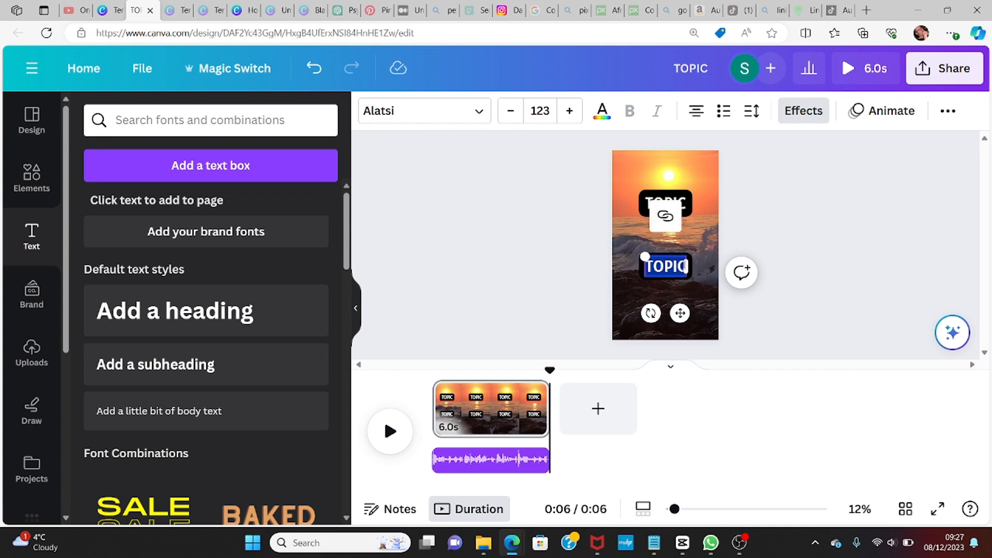
type("Part")
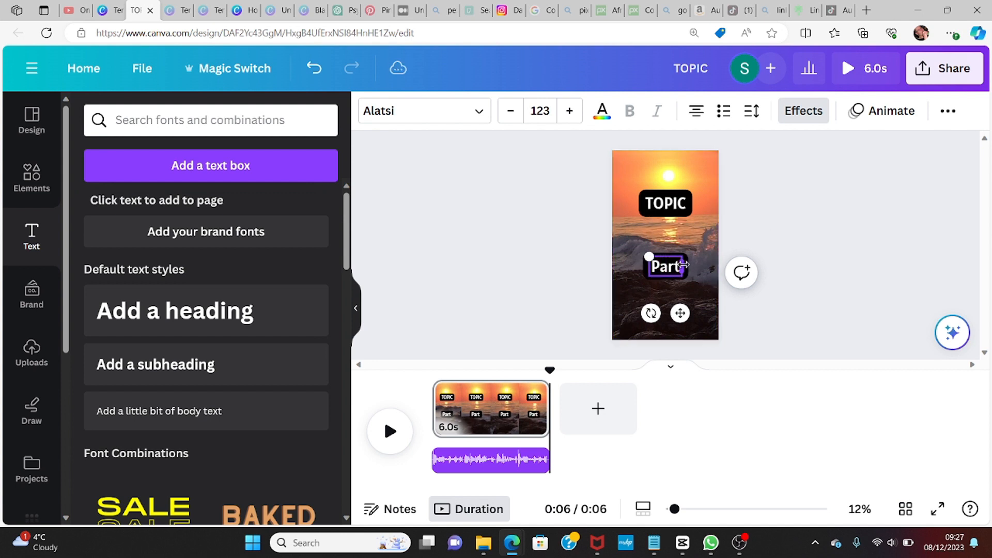
type(" 1")
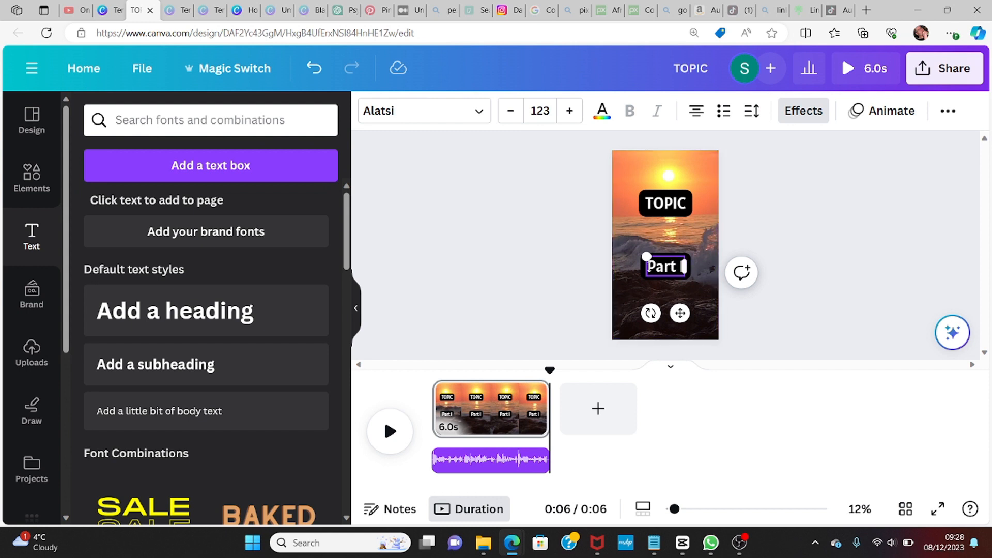
double_click(685, 265)
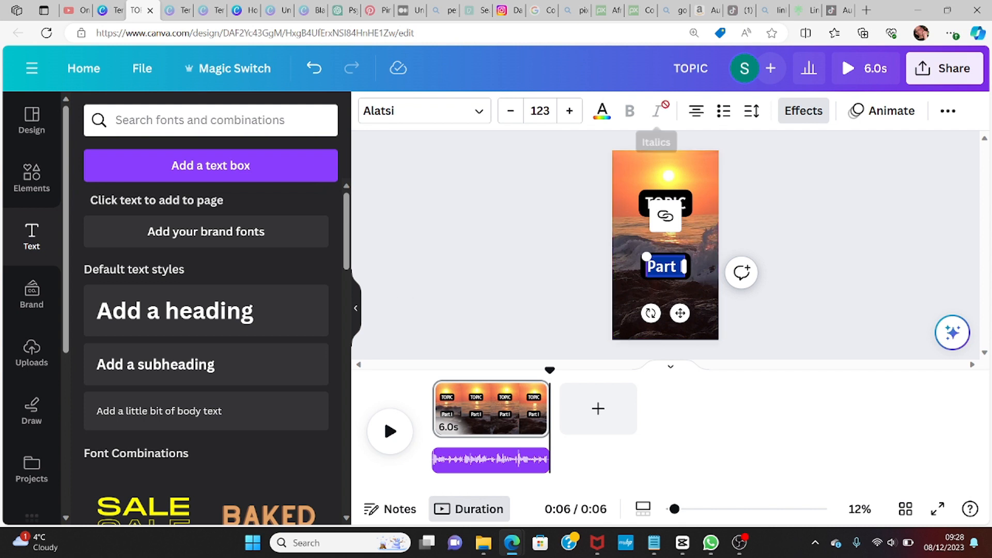
left_click(802, 113)
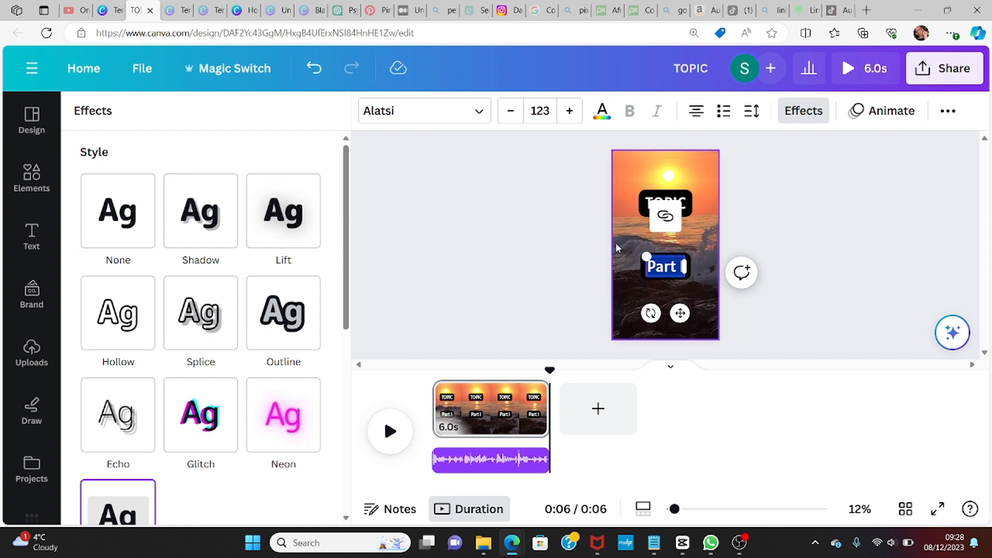
left_click(630, 234)
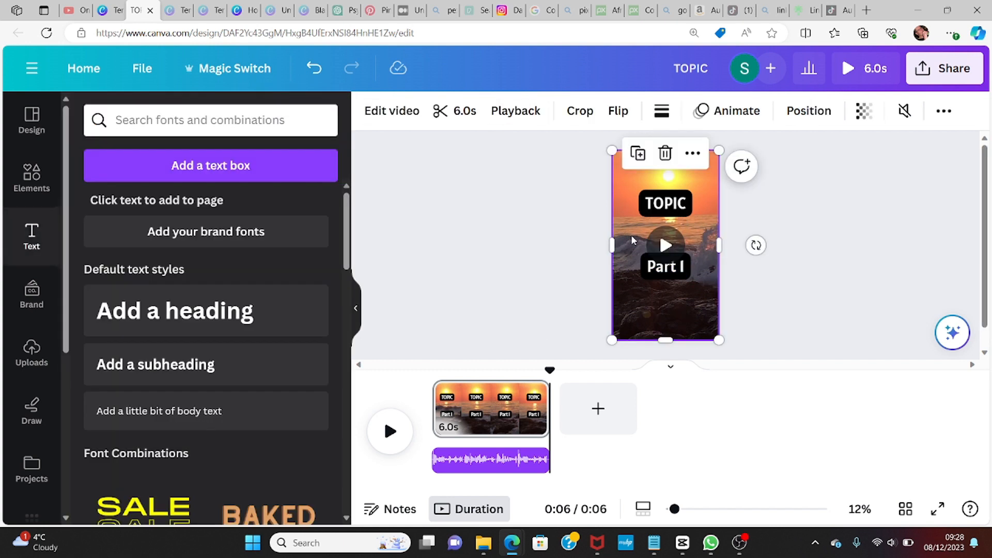
Step: Duplicate the Part 1 heading and move the copy down below it
left_click(671, 271)
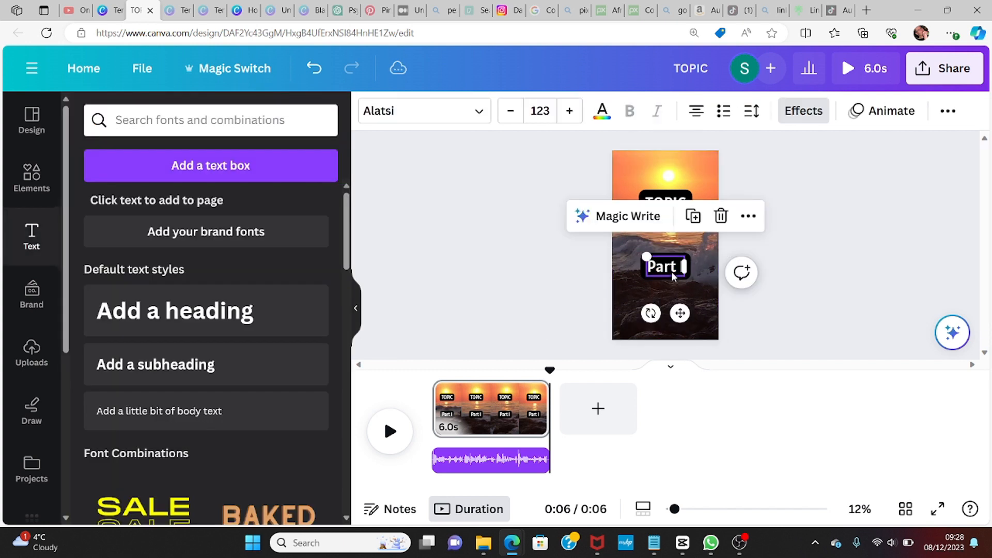
left_click(694, 218)
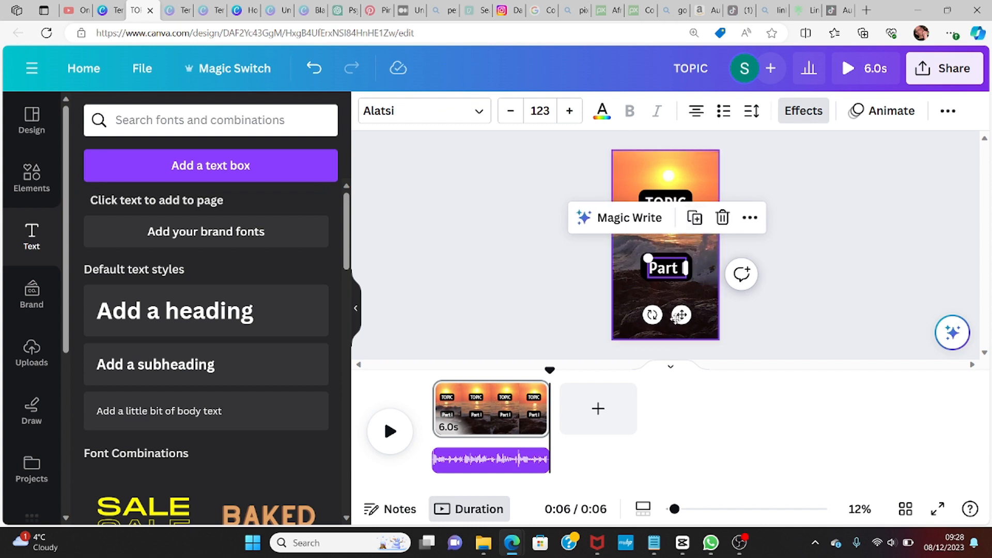
left_click_drag(682, 316, 684, 351)
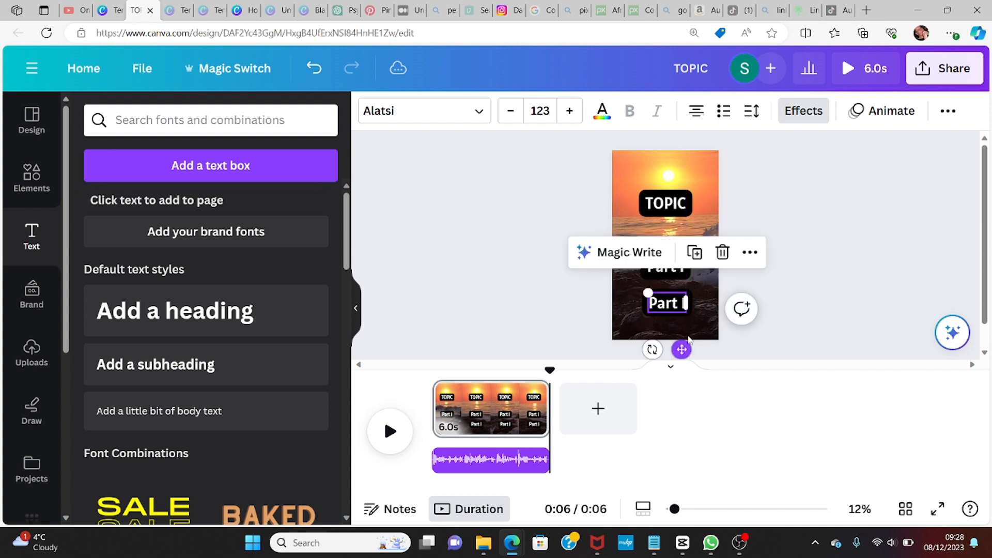
Step: Change the copied heading's text to Part 2
double_click(678, 307)
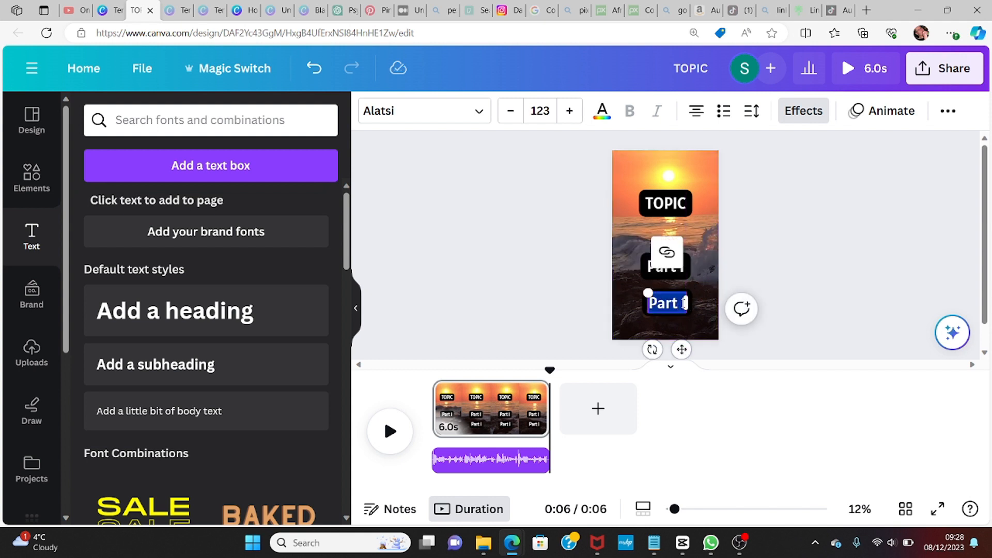
left_click(685, 302)
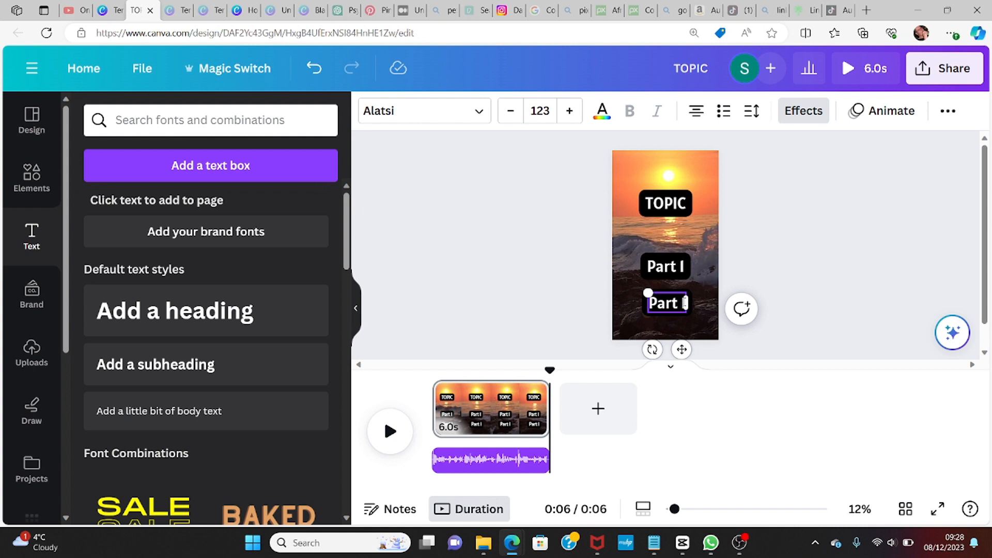
key("BackSpace")
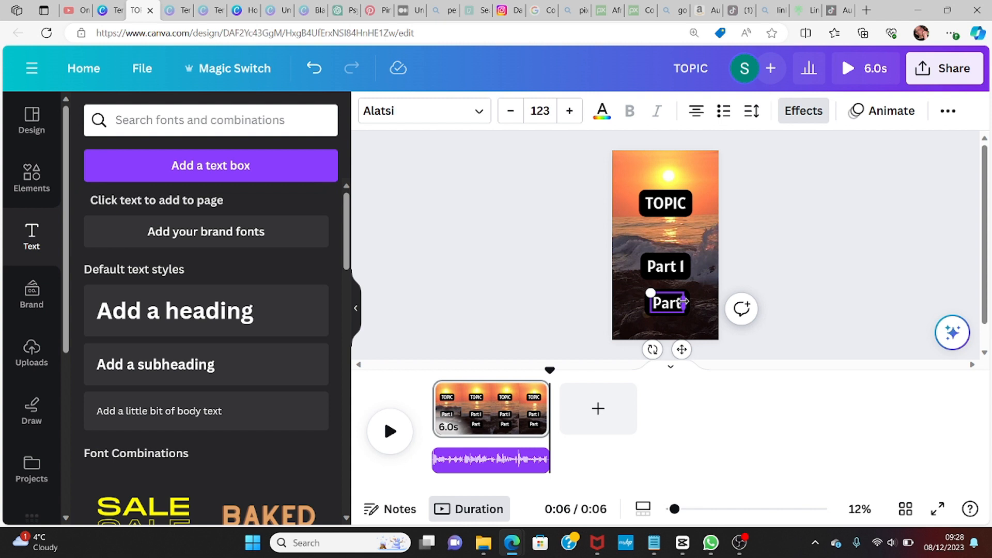
type("2")
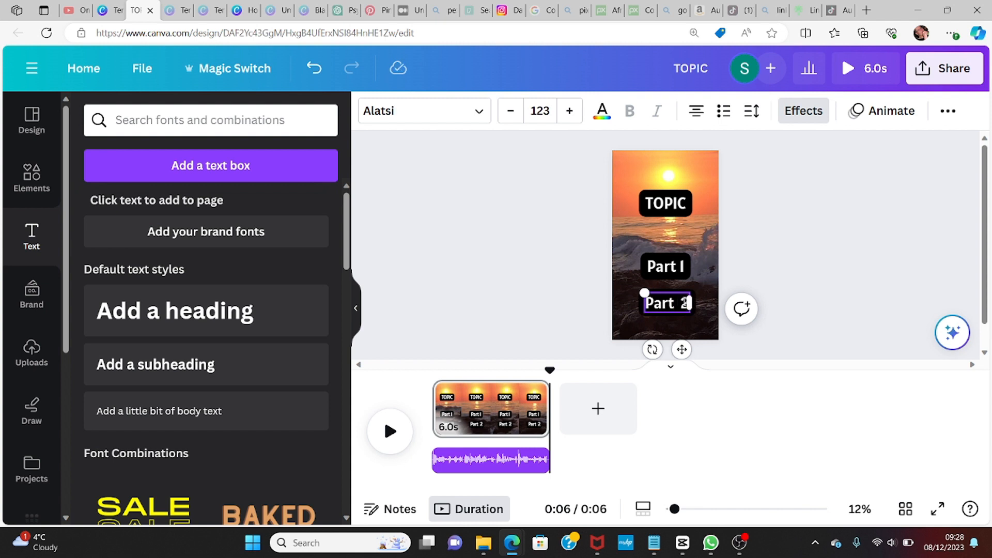
key("BackSpace")
key("BackSpace")
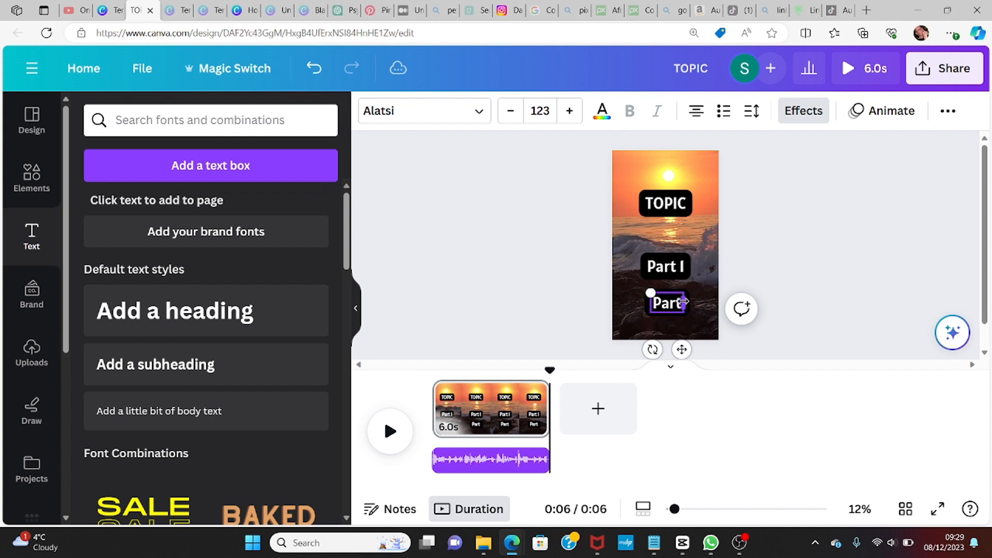
type("2")
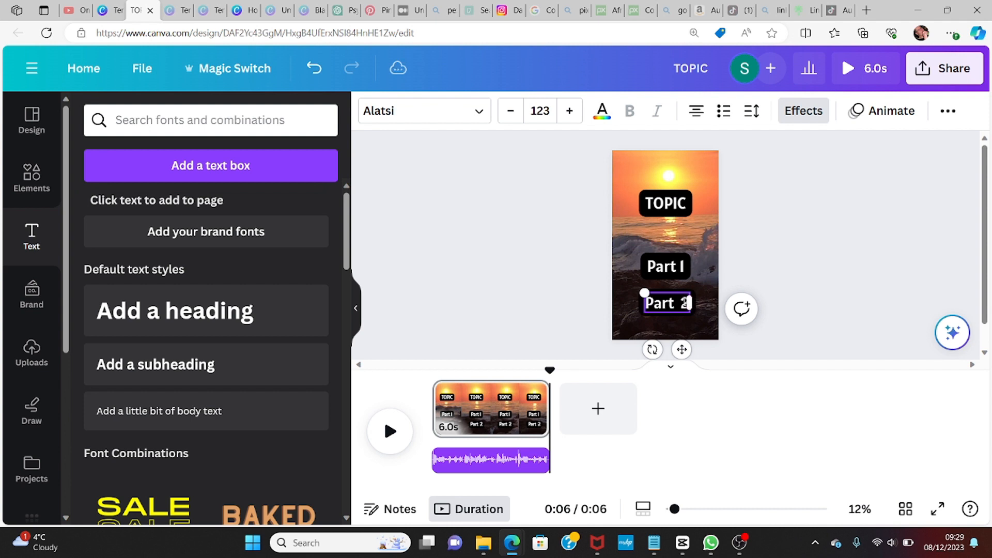
Step: Widen the Part 1 and Part 2 text boxes to nearly the full frame width
left_click(705, 257)
double_click(664, 266)
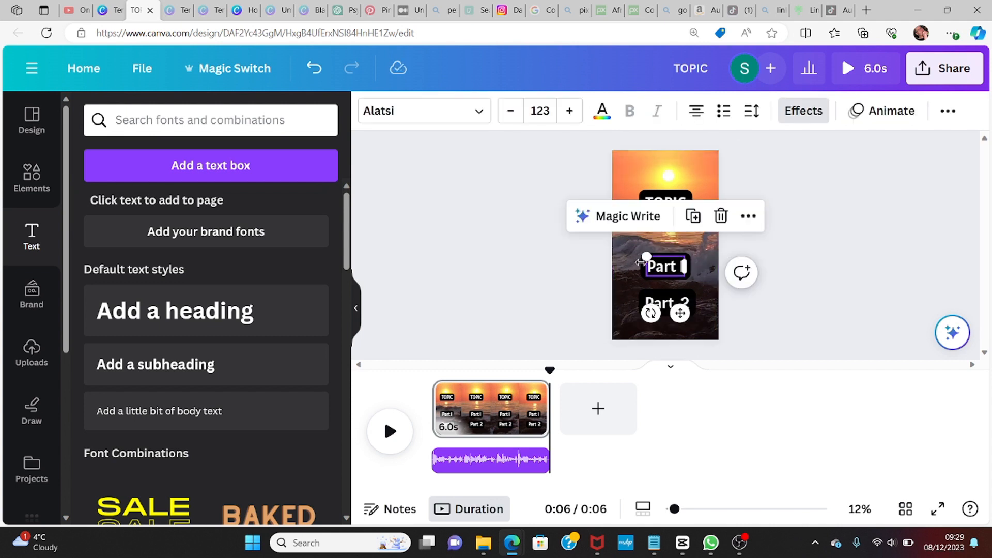
left_click_drag(645, 267, 623, 267)
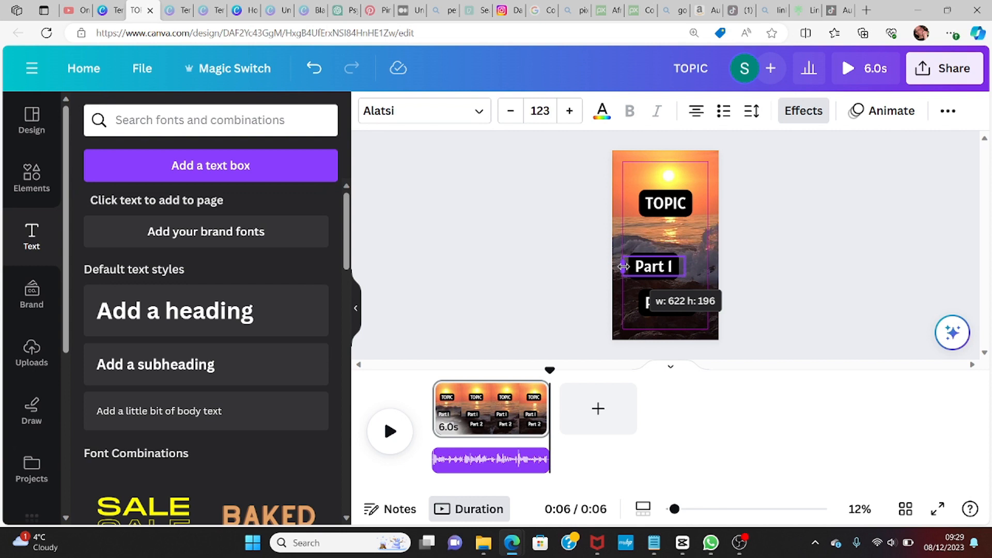
left_click_drag(623, 266, 623, 267)
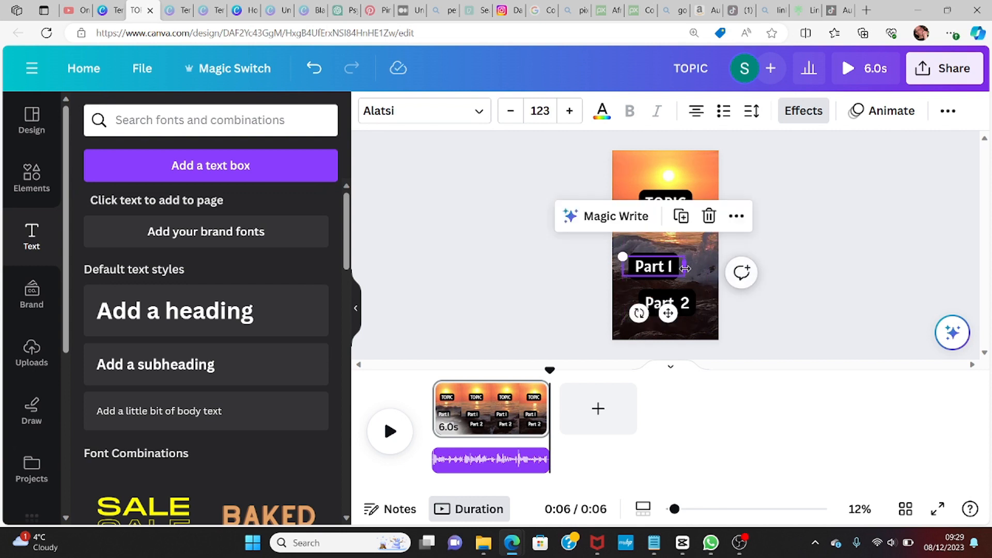
left_click_drag(685, 268, 709, 267)
left_click(672, 304)
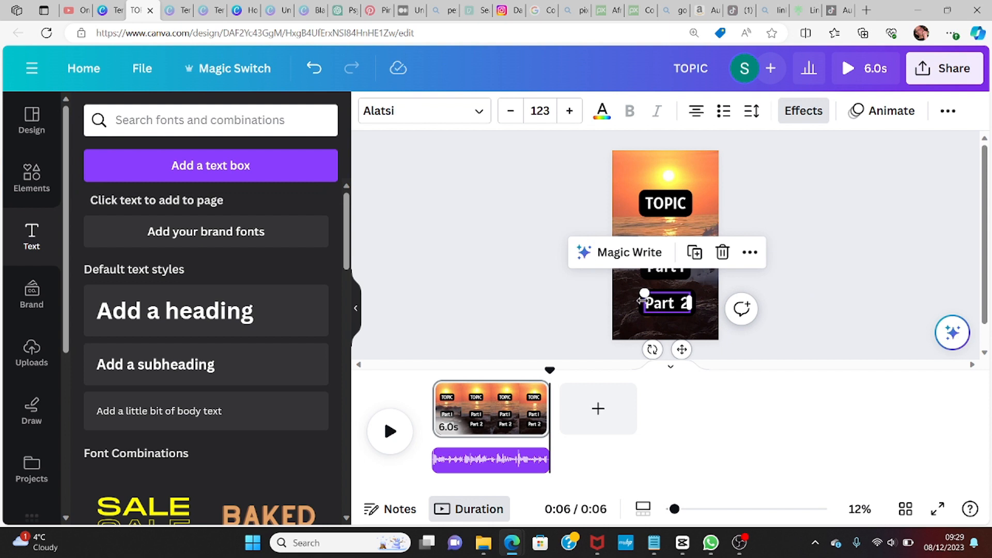
left_click_drag(642, 301, 622, 301)
left_click_drag(689, 303, 708, 302)
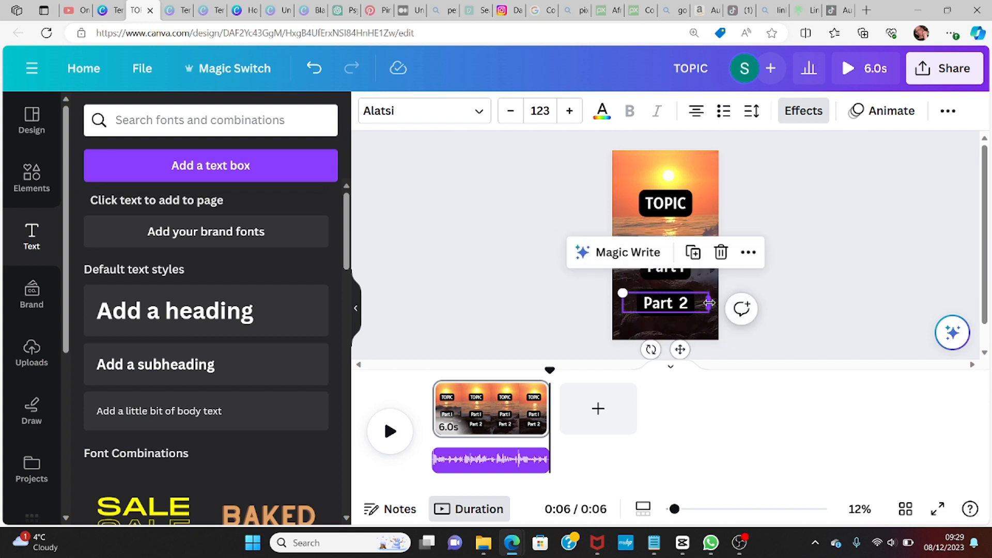
Step: Nudge the TOPIC heading slightly upward in the frame
left_click(706, 200)
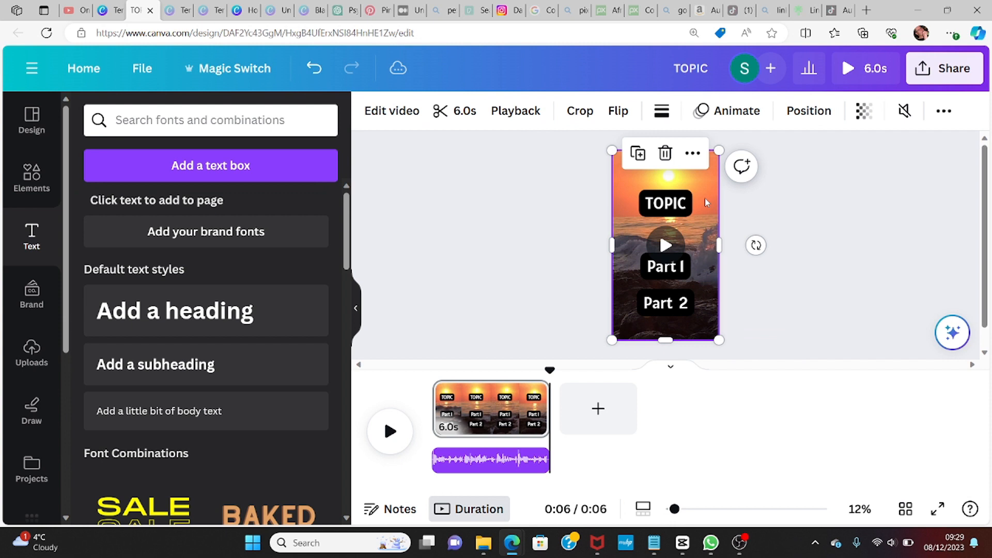
left_click(676, 204)
mouse_move(677, 205)
left_mouse_down()
mouse_move(674, 193)
mouse_move(674, 210)
mouse_move(674, 202)
left_mouse_up()
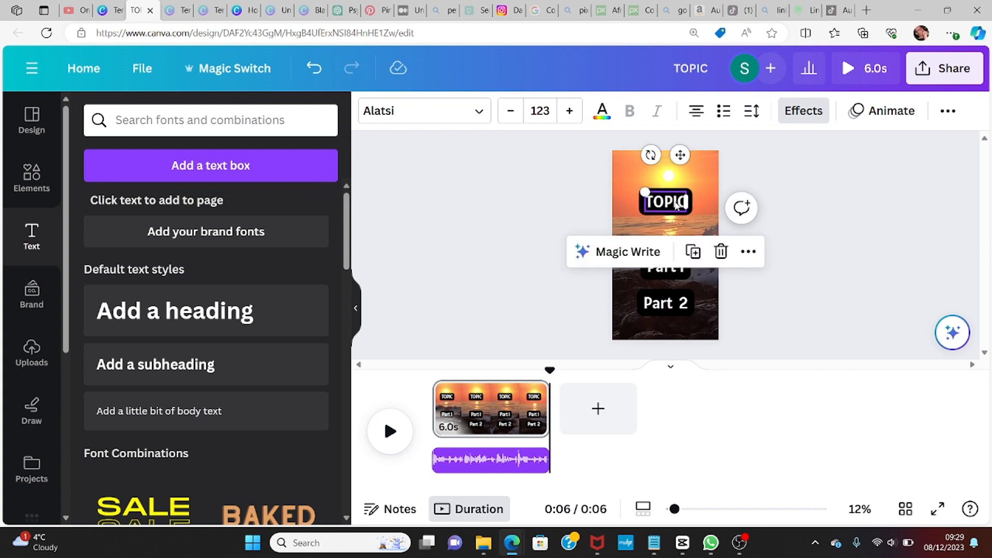
left_click(665, 275)
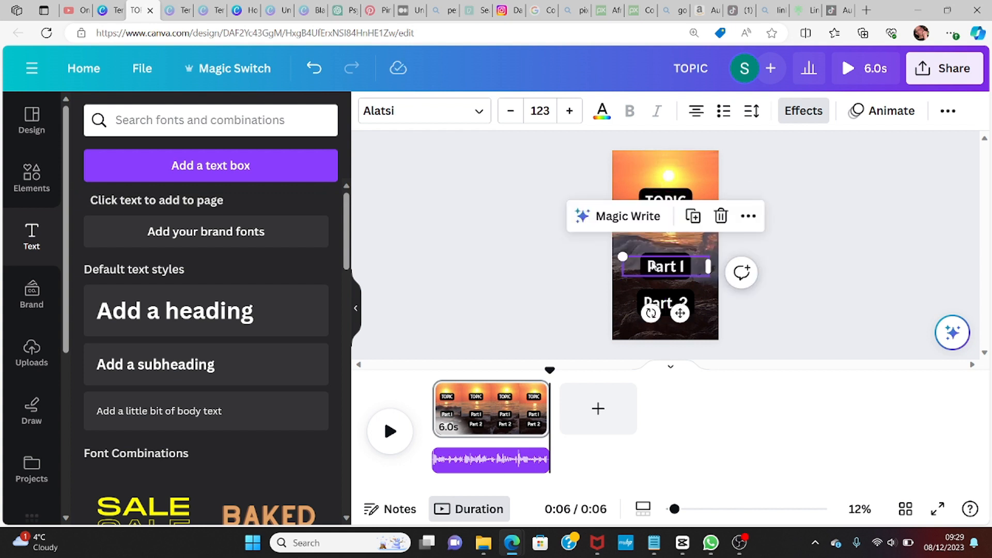
left_click(651, 263)
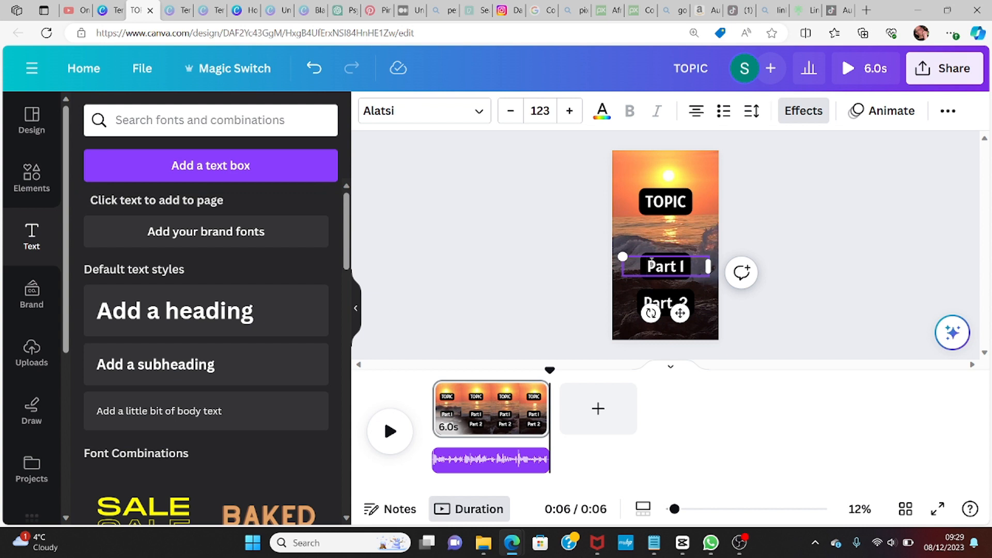
left_click_drag(645, 265, 695, 267)
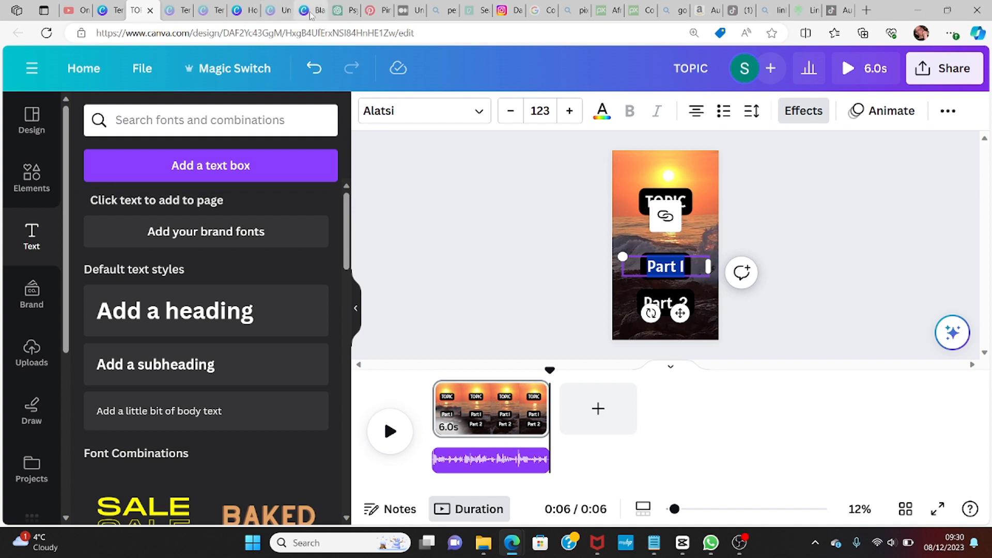
Step: Switch to the ChatGPT conversation and copy the Crush Facts topic from the facts table
left_click(343, 12)
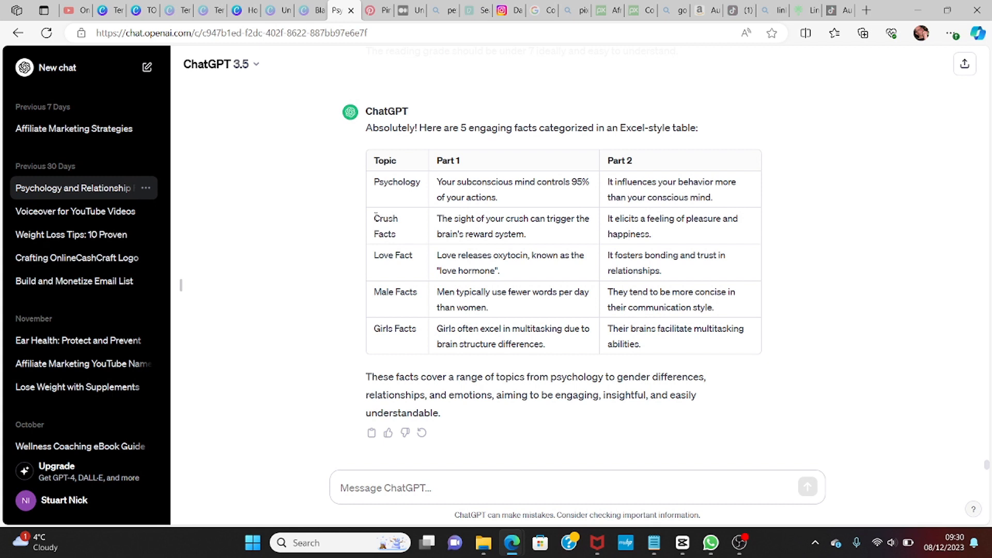
left_click_drag(375, 217, 401, 235)
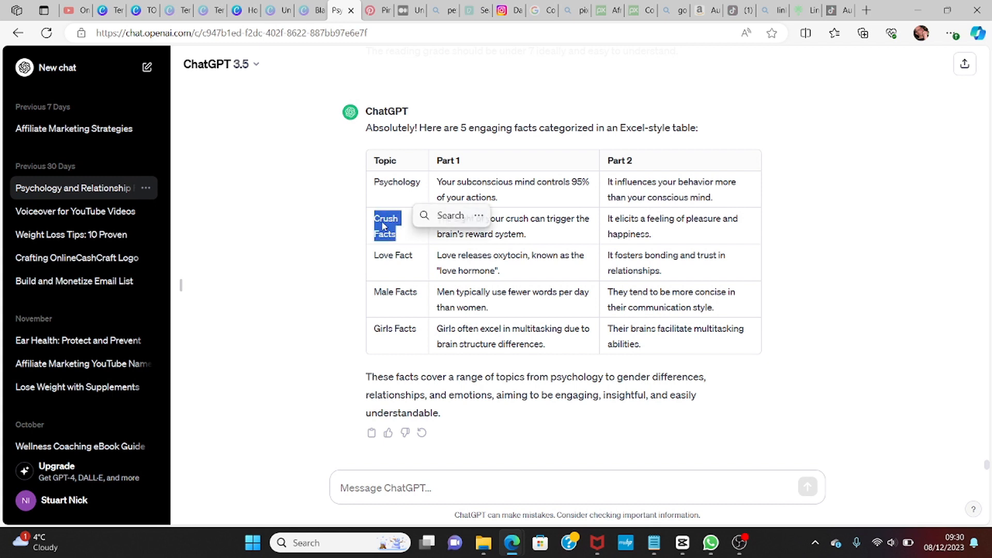
right_click(381, 221)
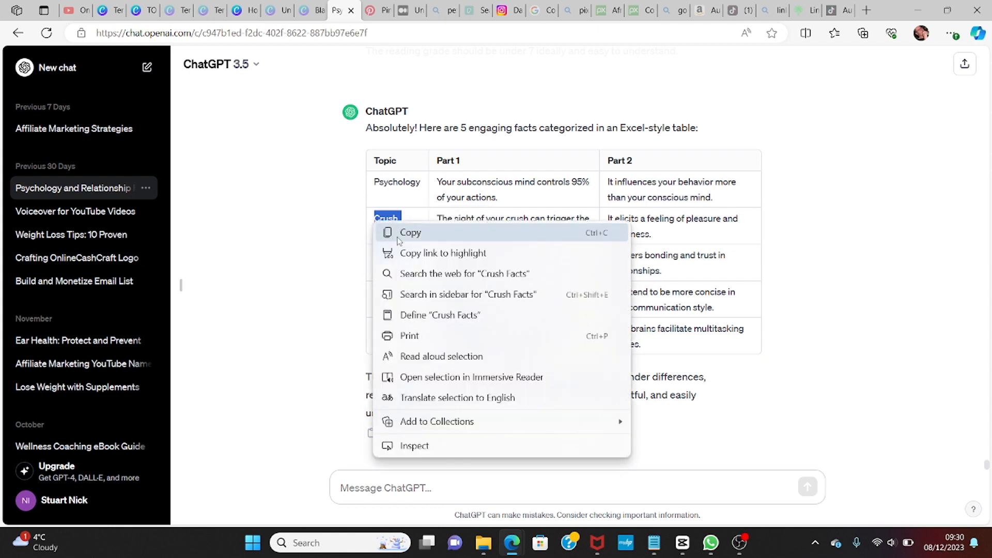
left_click(411, 234)
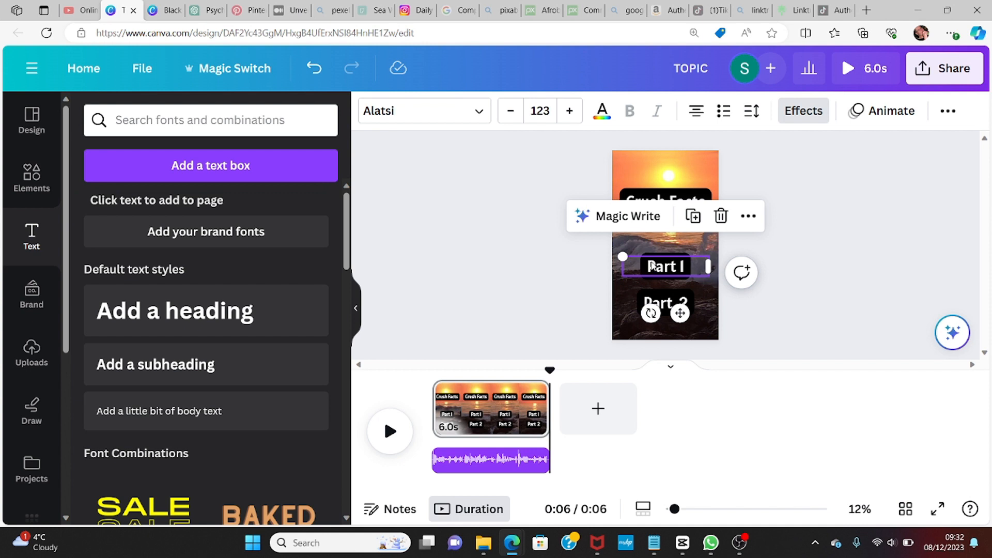
Step: Paste the crush fact 'The sight of your crush can trigger the brain's reward system.' over the Part 1 text
left_click_drag(650, 266, 687, 266)
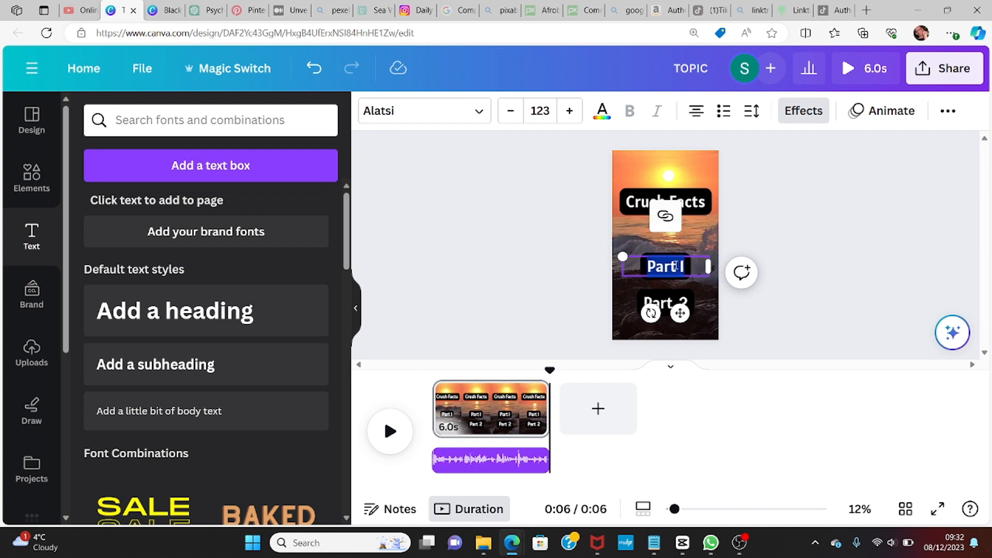
right_click(675, 266)
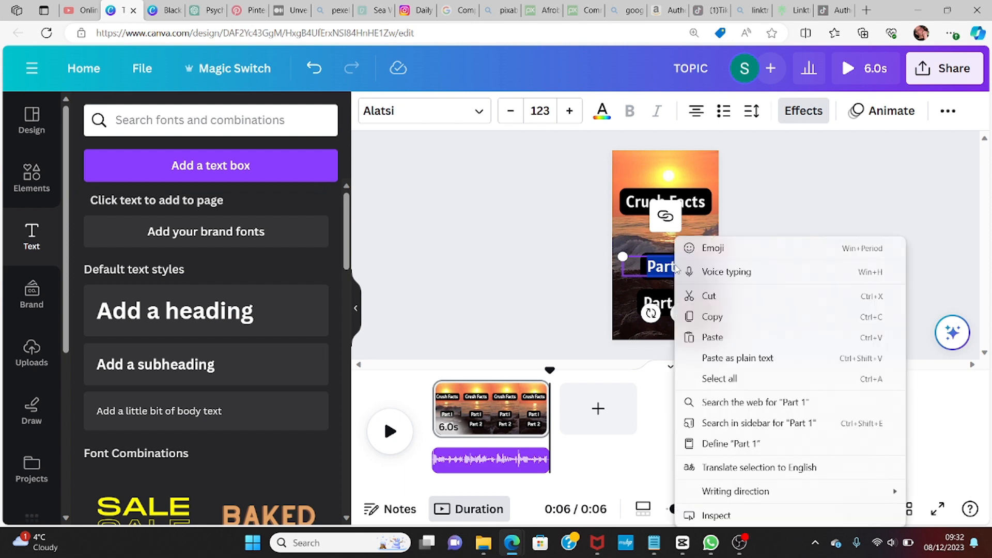
left_click(712, 337)
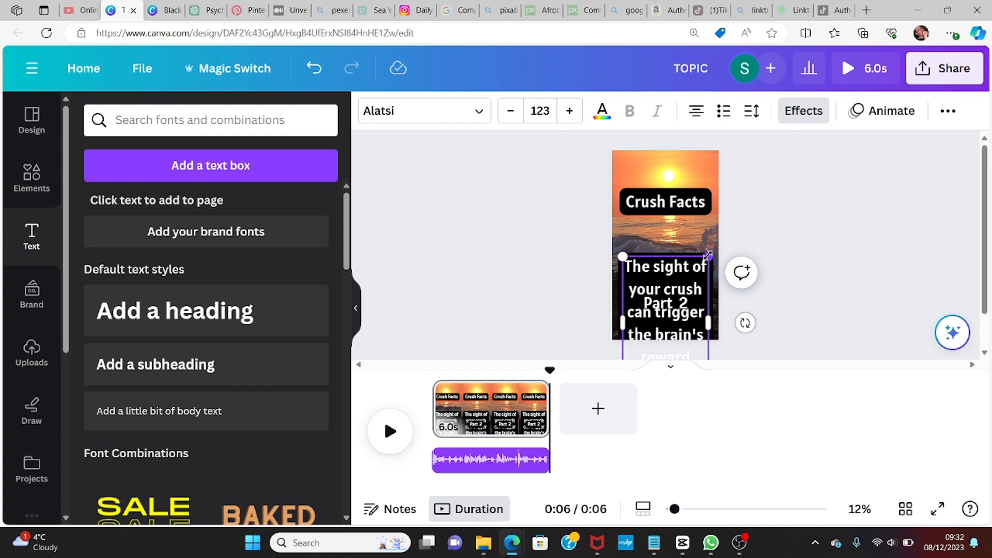
Step: Shrink the pasted fact text box by its corner handle and reselect it
left_click_drag(708, 255, 694, 279)
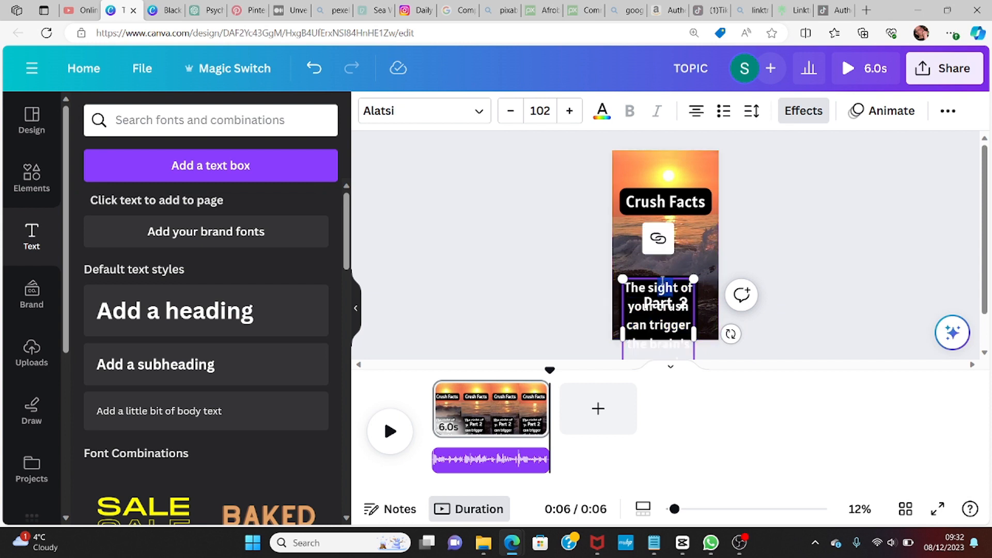
left_click(667, 249)
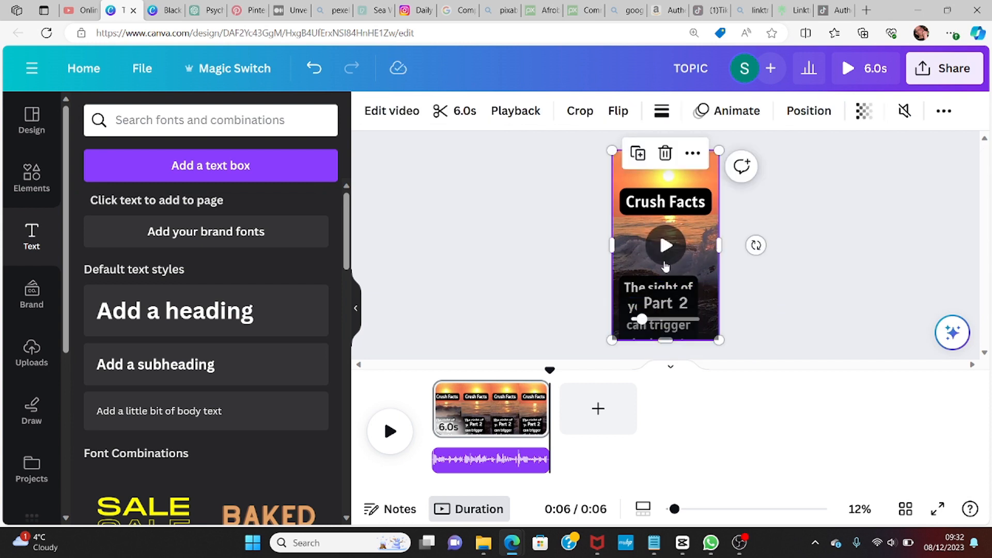
left_click(653, 285)
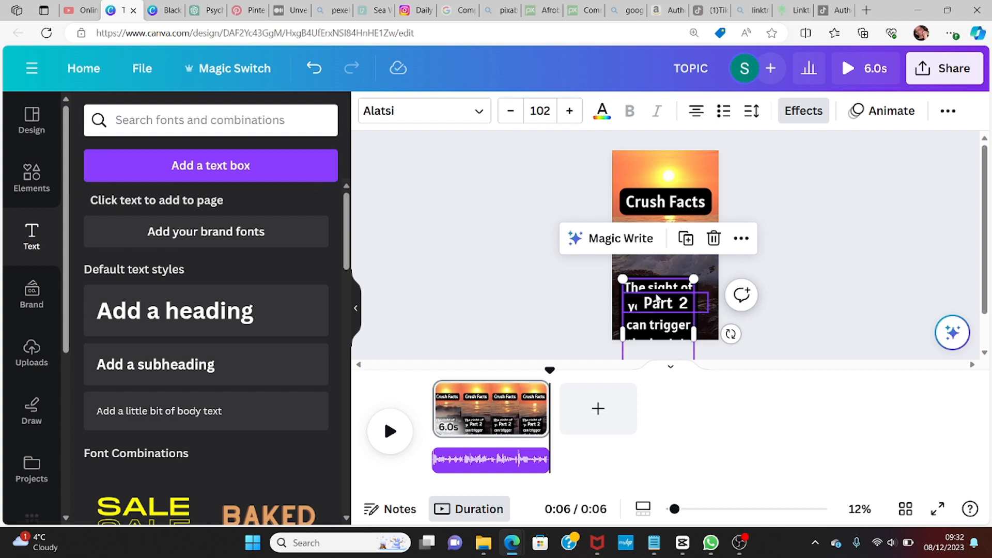
Step: Move the crush fact text box up below the Crush Facts heading and reduce its font size to 63.2
left_click_drag(652, 283, 681, 259)
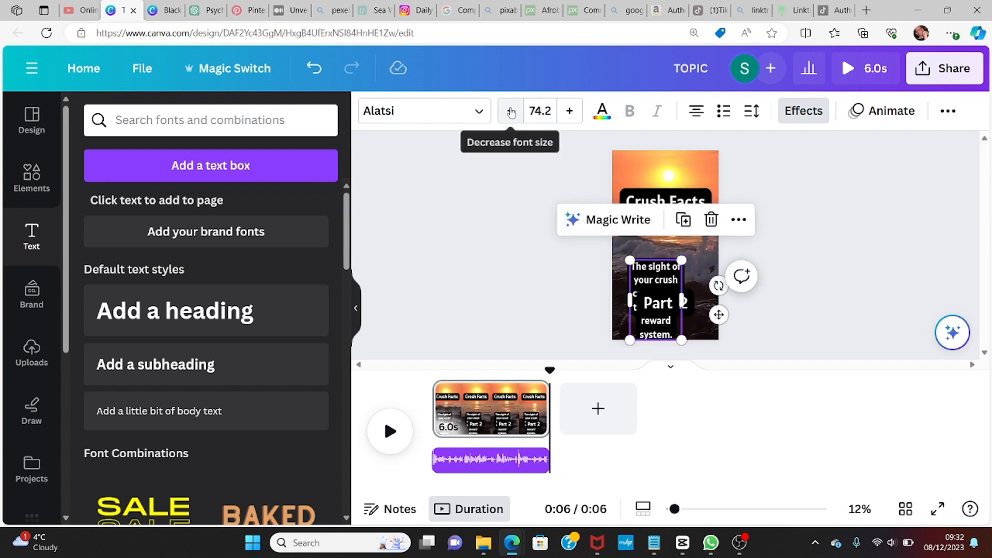
left_click(511, 111)
left_click(511, 112)
left_click(511, 111)
left_click(511, 111)
left_click(510, 111)
left_click(510, 111)
left_click_drag(662, 279, 670, 240)
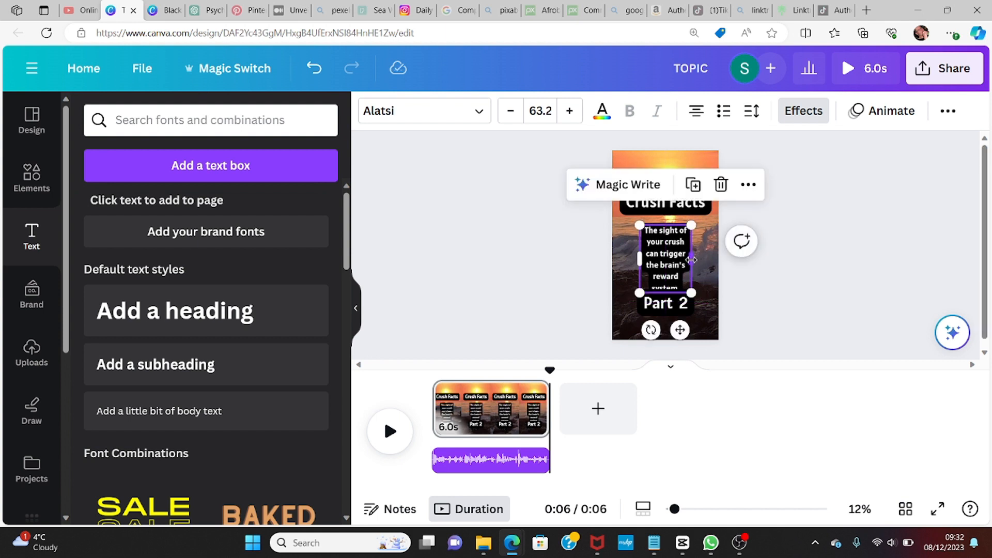
Step: Widen the fact text box on both sides and increase its font size to 77.2
left_click_drag(691, 259, 703, 265)
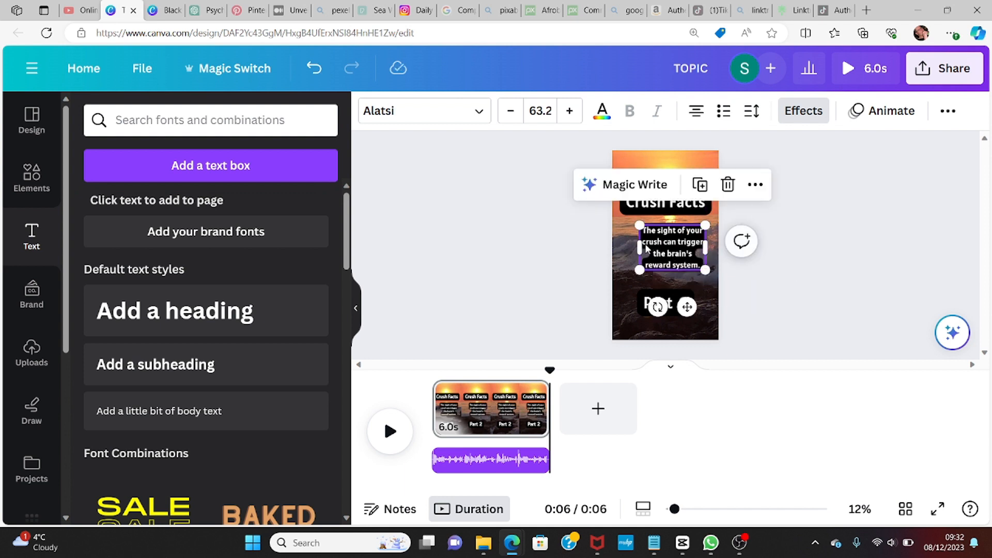
left_click_drag(635, 246, 625, 249)
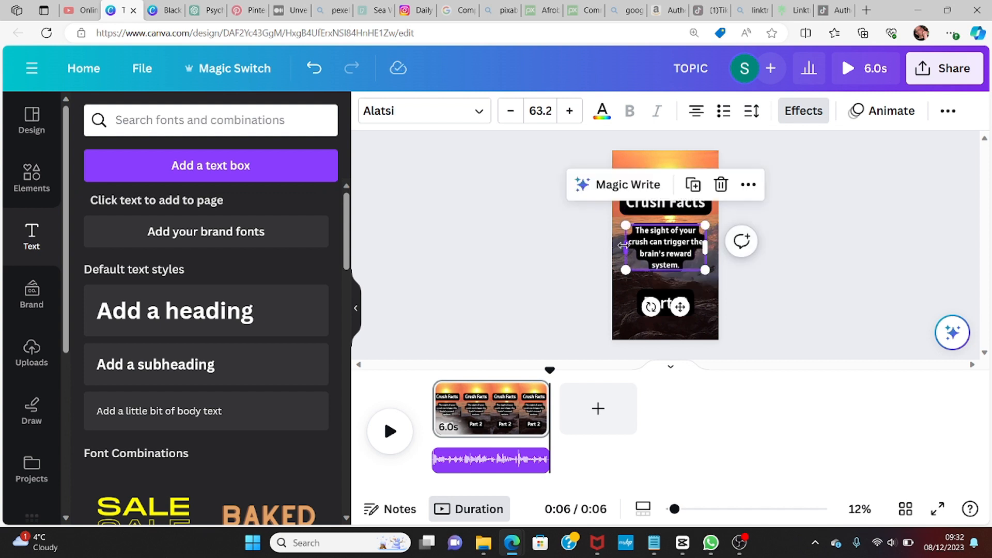
left_click(568, 113)
left_click(569, 113)
left_click(568, 112)
left_click(568, 112)
left_click(569, 113)
left_click(568, 112)
left_click(568, 112)
left_click(569, 112)
left_click(569, 112)
left_click(569, 112)
left_click(568, 112)
left_click(569, 112)
left_click(568, 112)
left_click(568, 112)
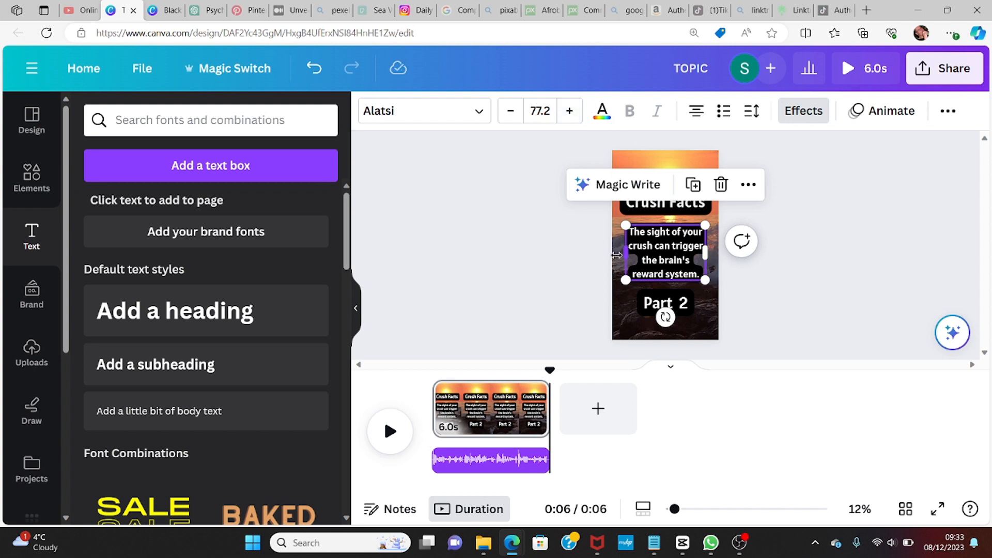
Step: Select all of the fact text and change its font to Alata
left_click(642, 231)
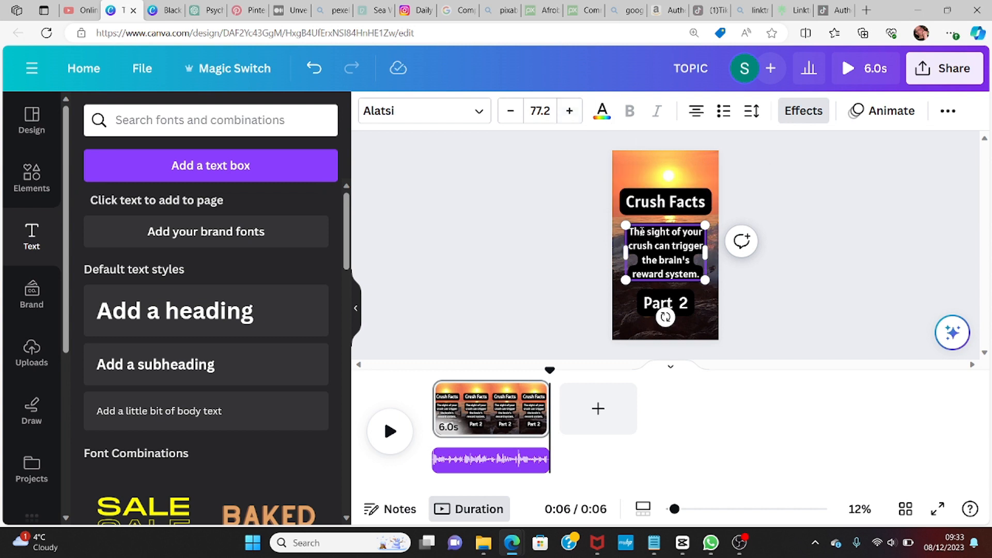
left_click_drag(631, 231, 687, 281)
left_click(700, 277)
key("ctrl+a")
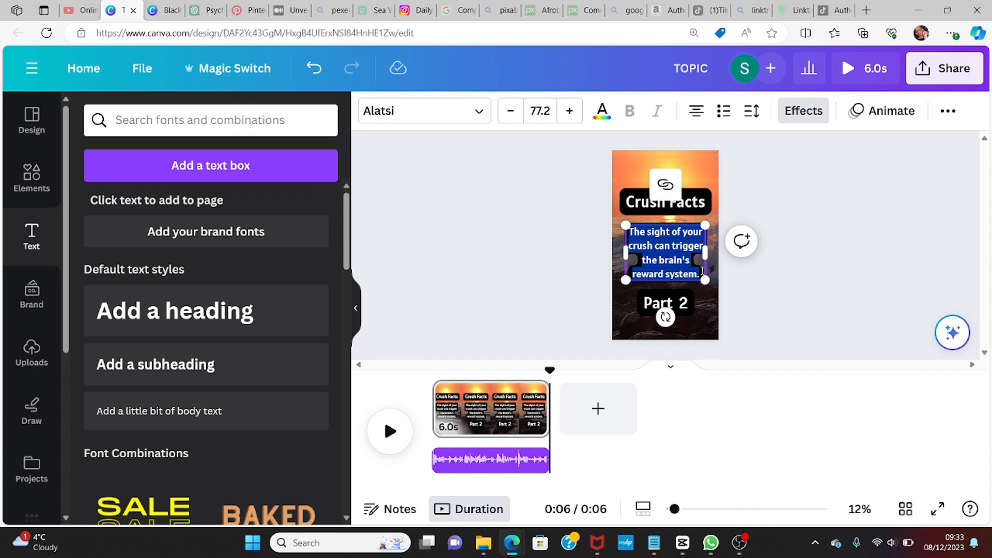
left_click(479, 113)
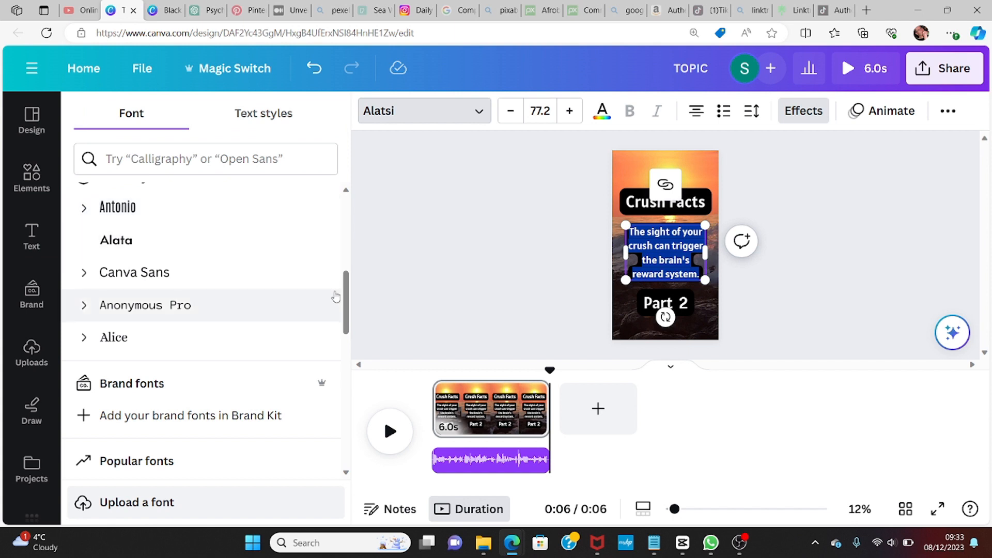
left_click(123, 241)
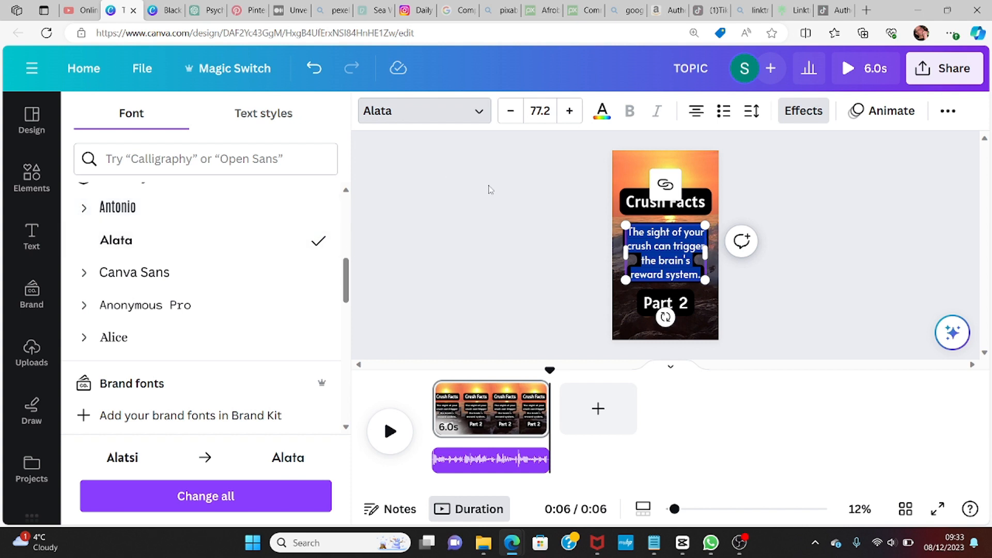
Step: Apply an Outline effect to the fact text with thickness 86 and black outline colour
left_click(805, 113)
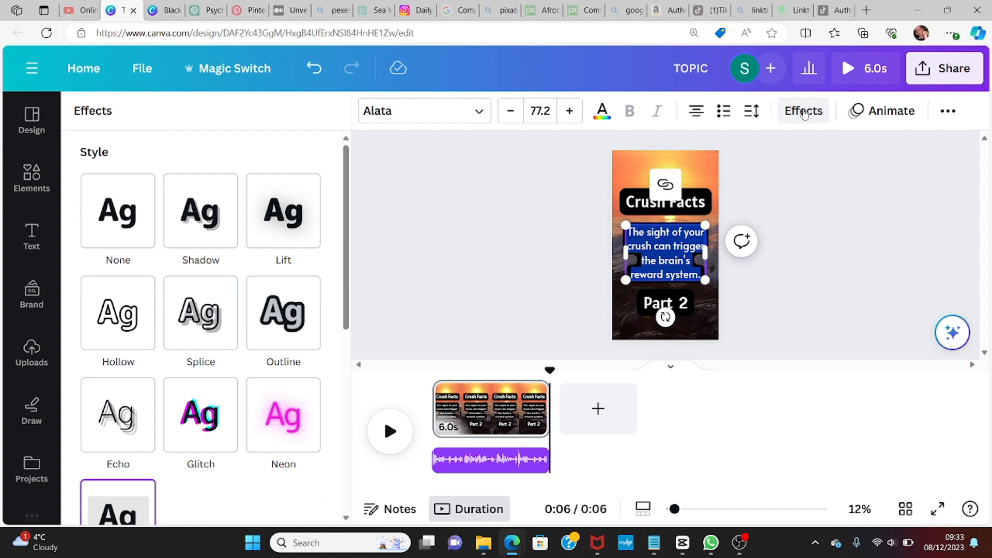
left_click(278, 312)
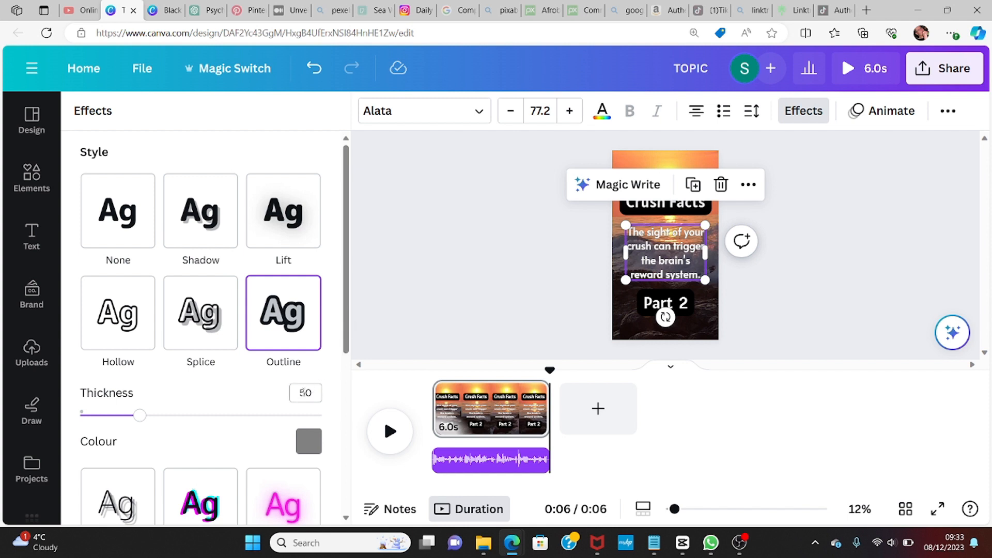
left_click(313, 391)
type("86")
left_click(309, 442)
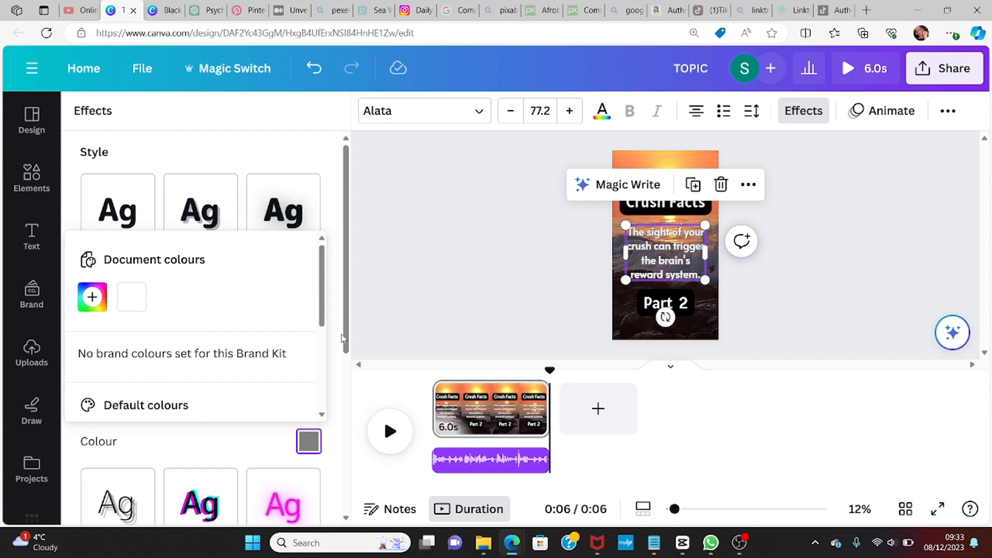
left_click_drag(346, 341, 356, 418)
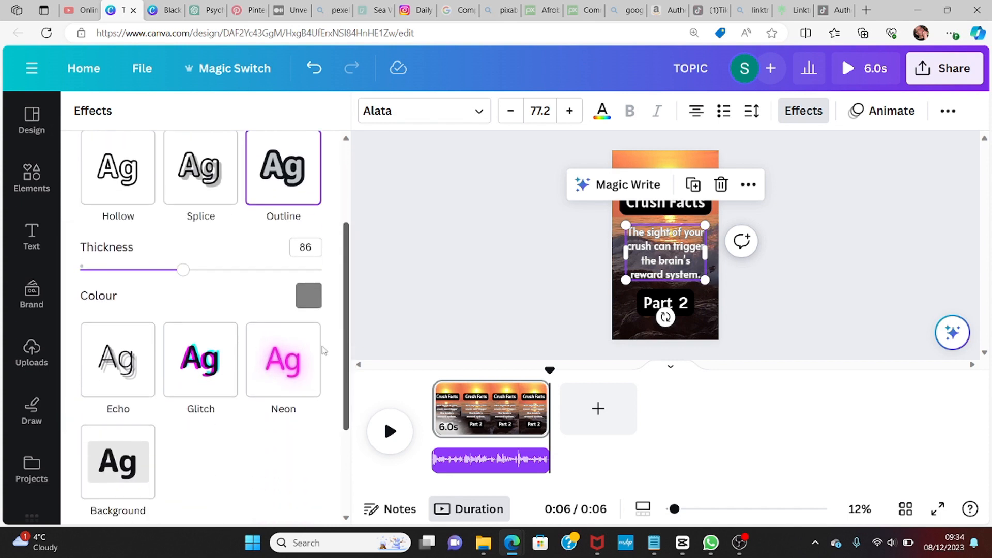
left_click(309, 297)
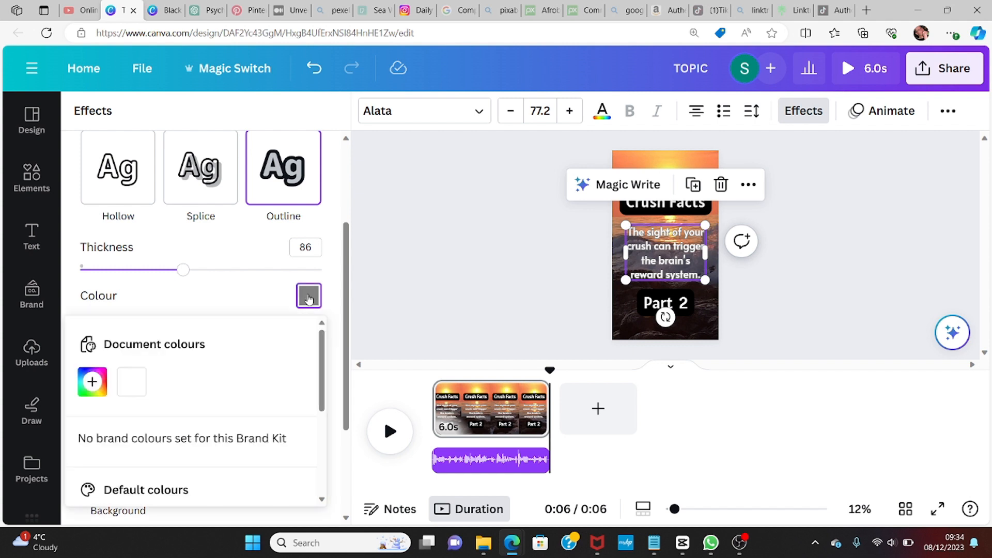
left_click_drag(322, 370, 327, 440)
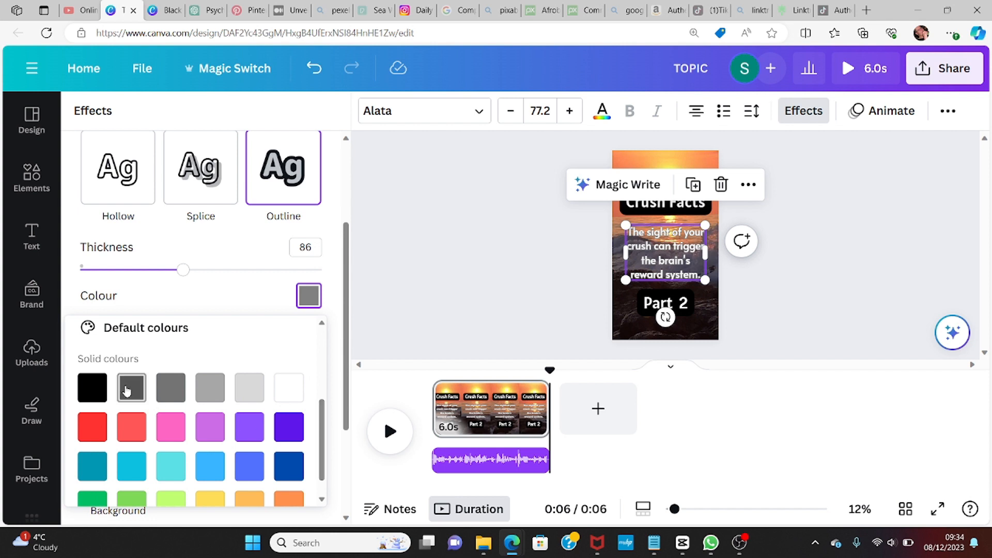
left_click(92, 388)
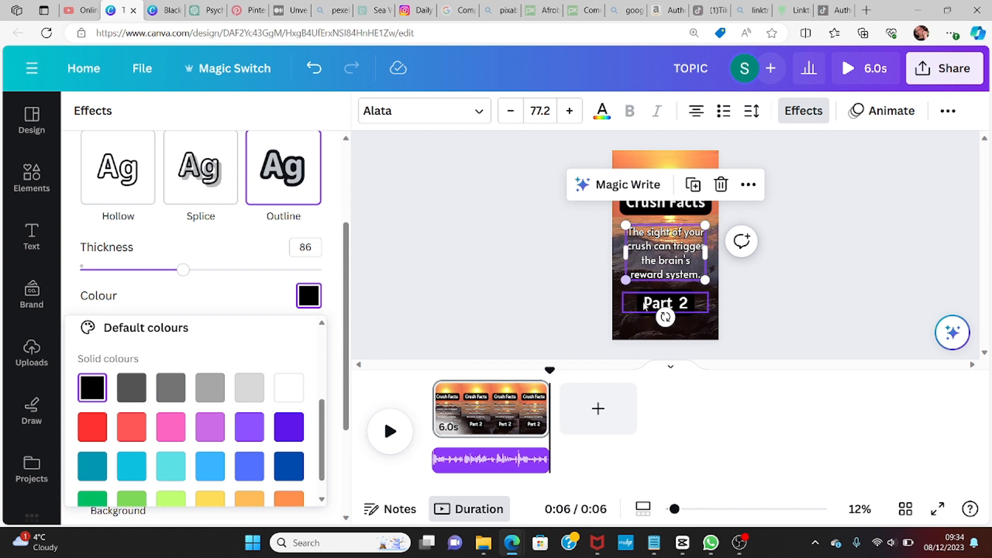
Step: Rewind the timeline to the start and play the video to preview the slide
left_click(641, 335)
left_click(641, 334)
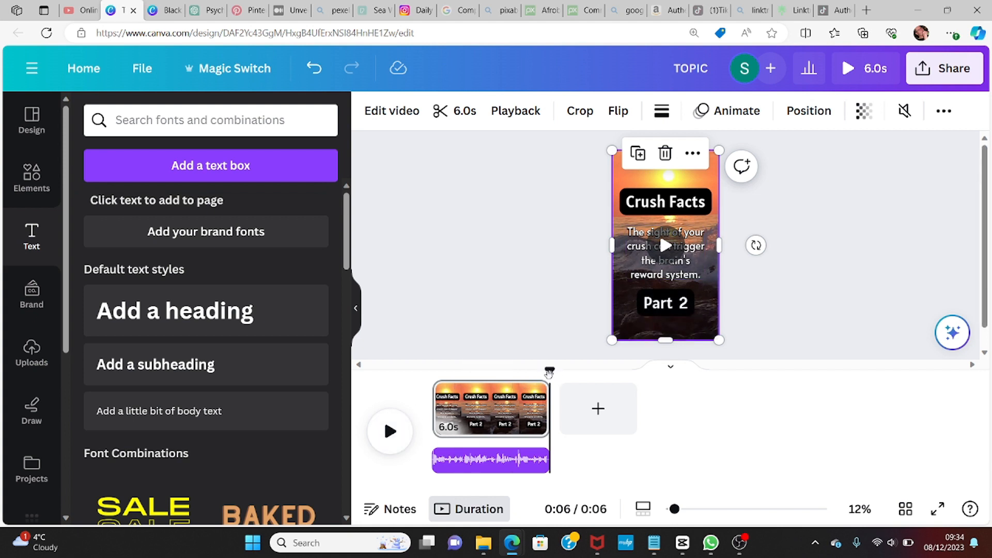
left_click_drag(549, 371, 432, 371)
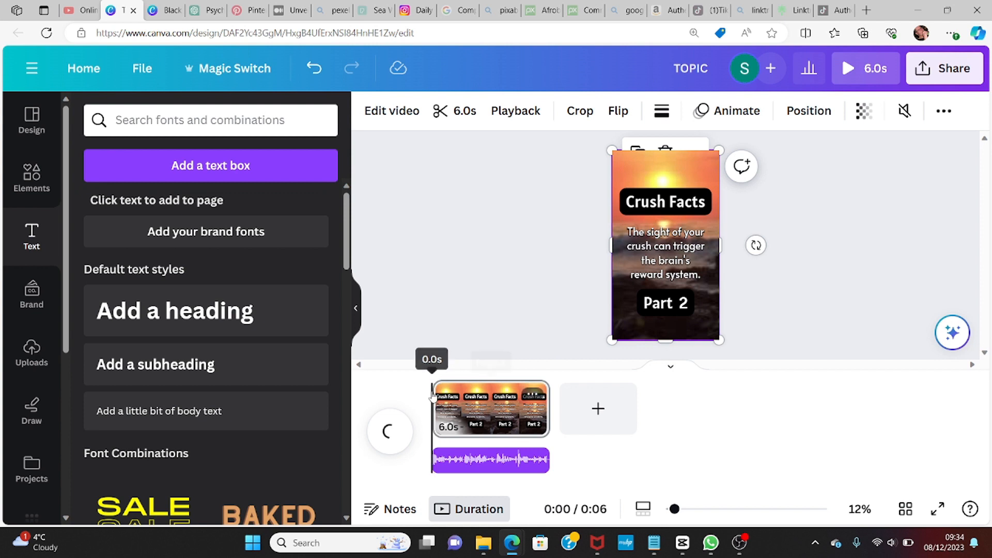
left_click(389, 431)
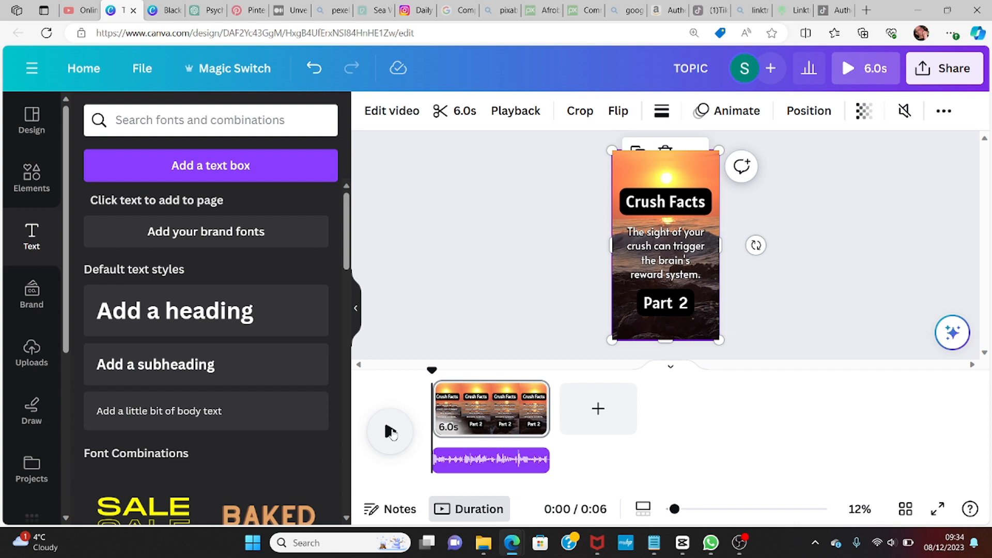
left_click(391, 431)
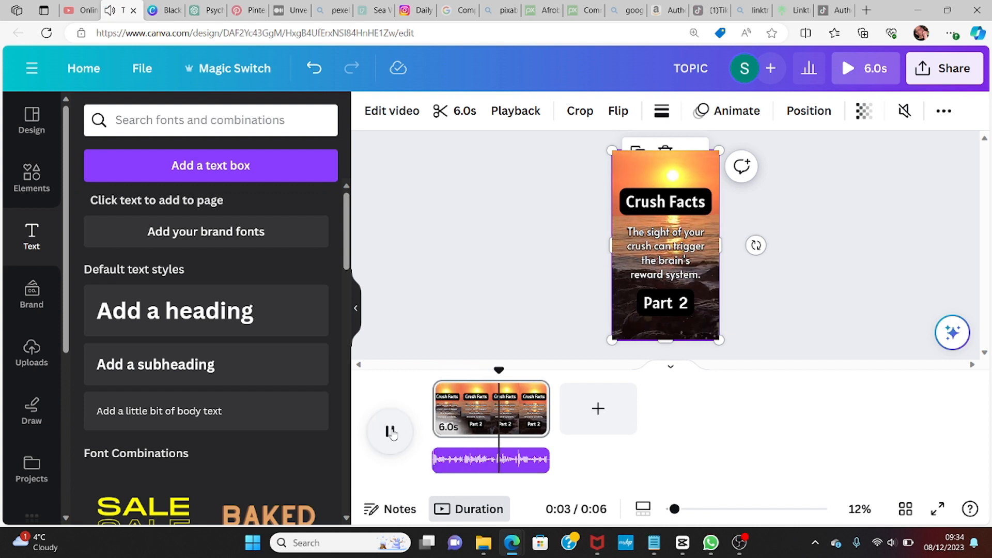
left_click(391, 431)
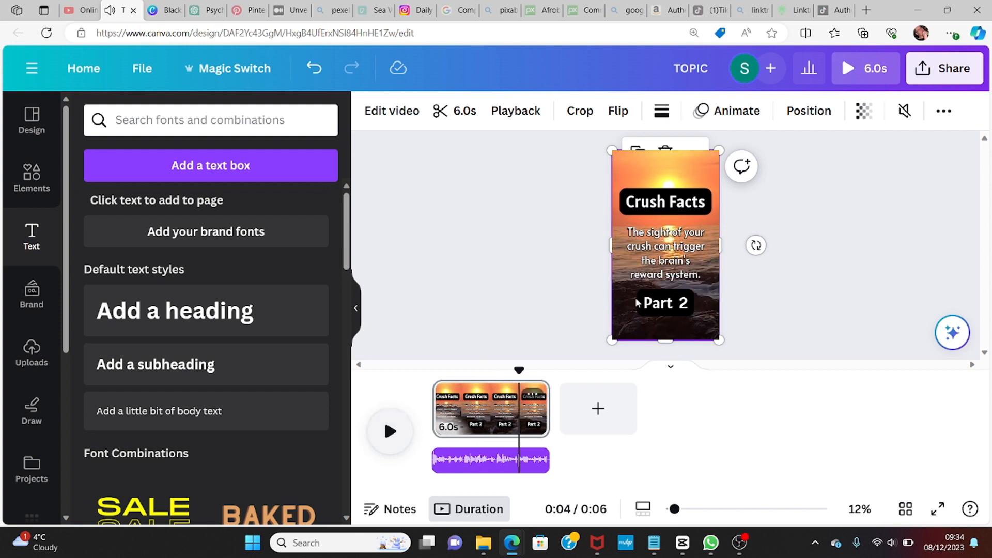
Step: Switch to the ChatGPT conversation and copy the Part 2 crush fact 'It elicits a feeling of pleasure and happiness.'
left_click(664, 306)
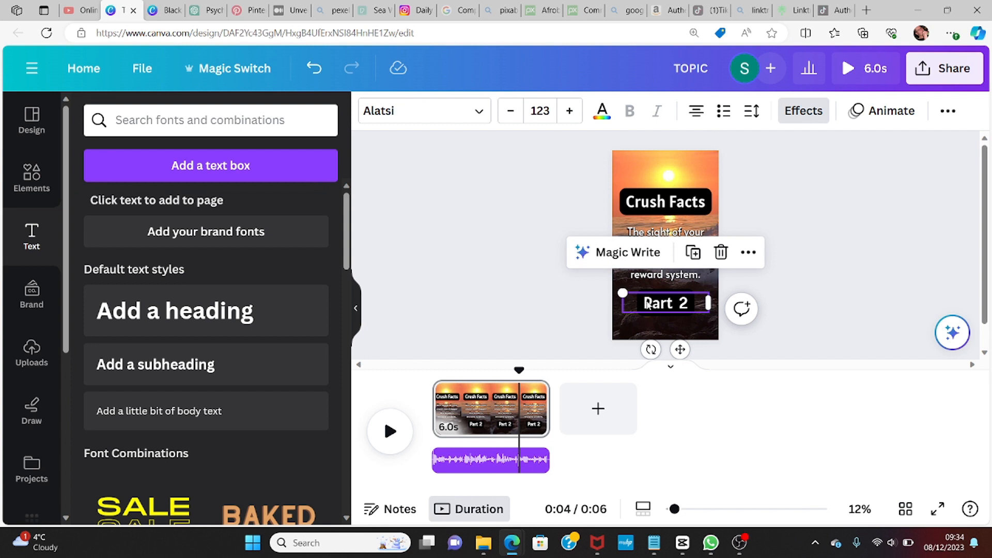
left_click(647, 303)
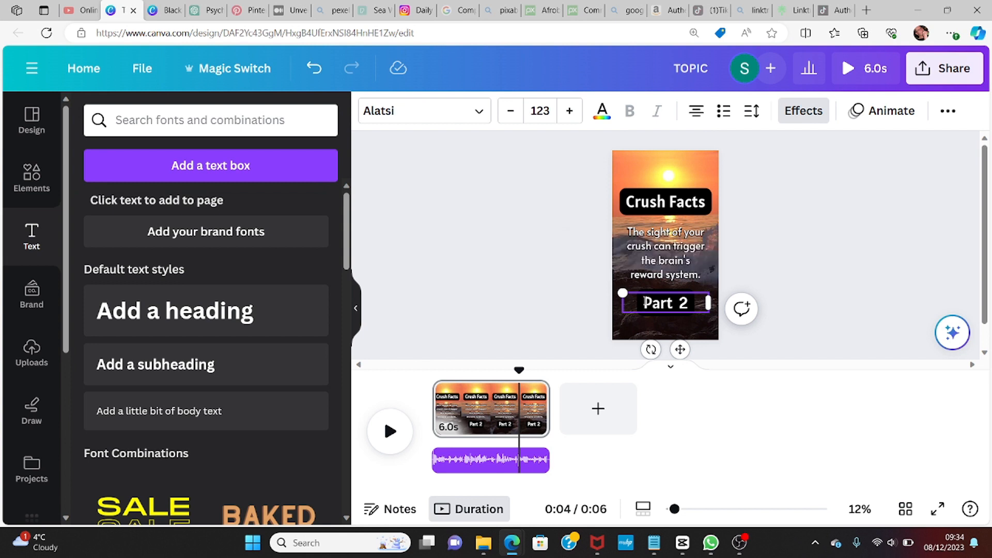
left_click_drag(645, 303, 702, 302)
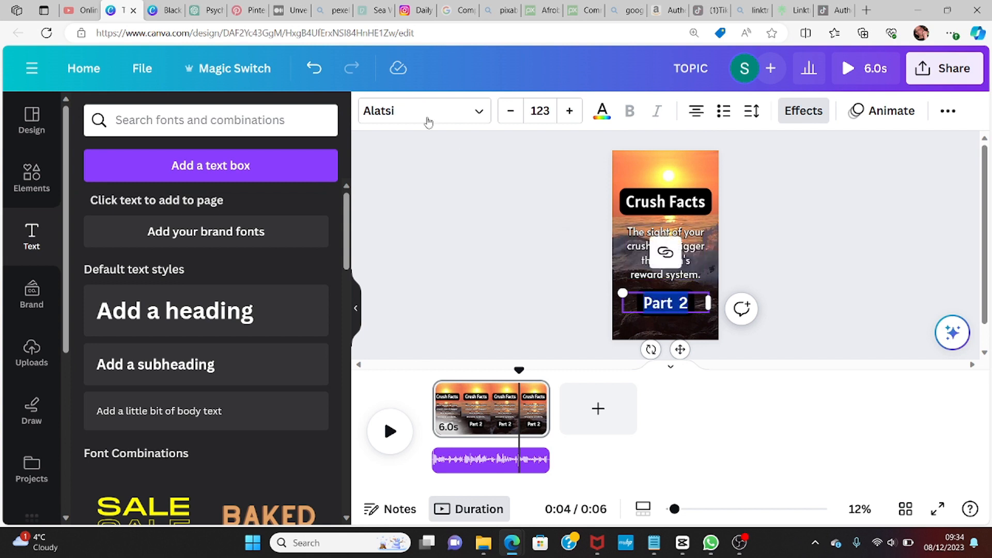
left_click(195, 11)
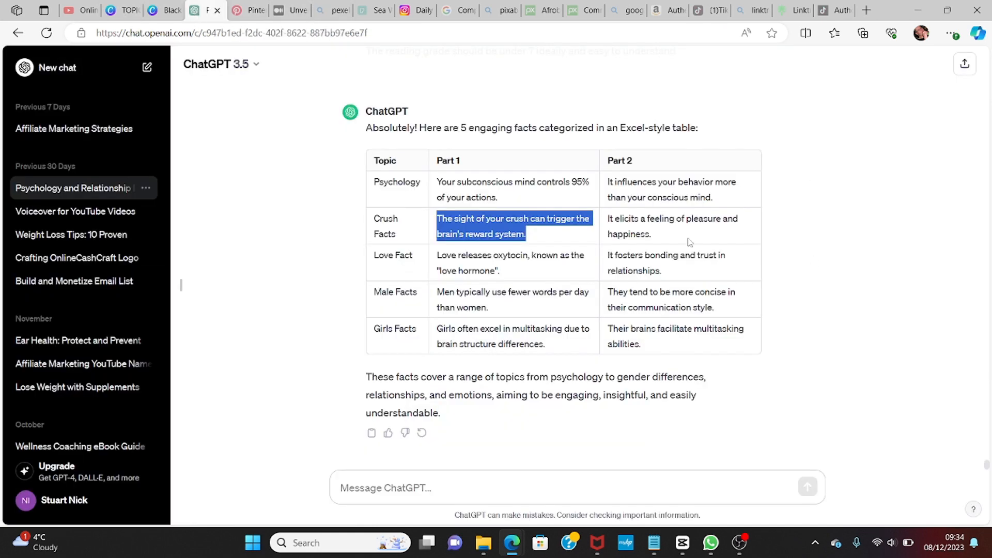
left_click(609, 222)
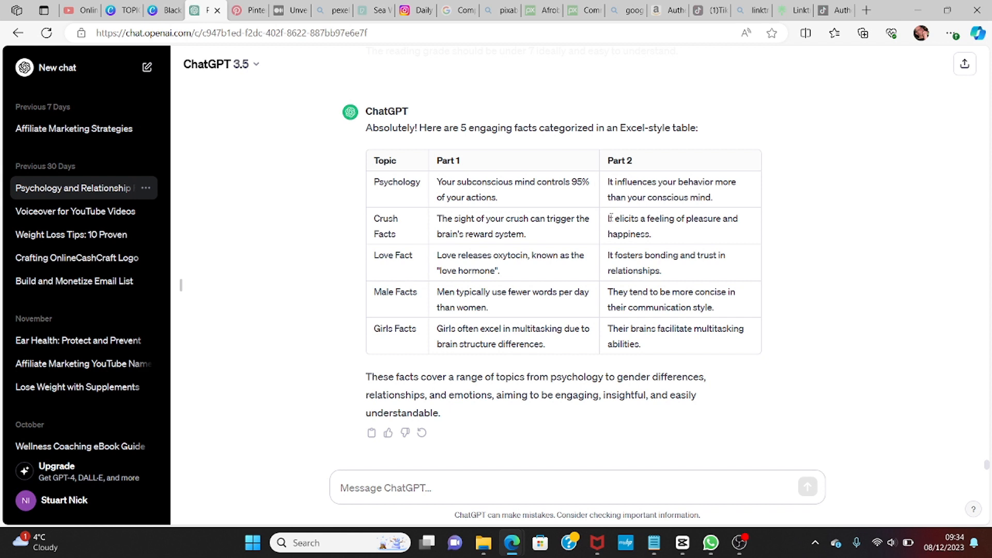
left_click_drag(609, 219, 689, 231)
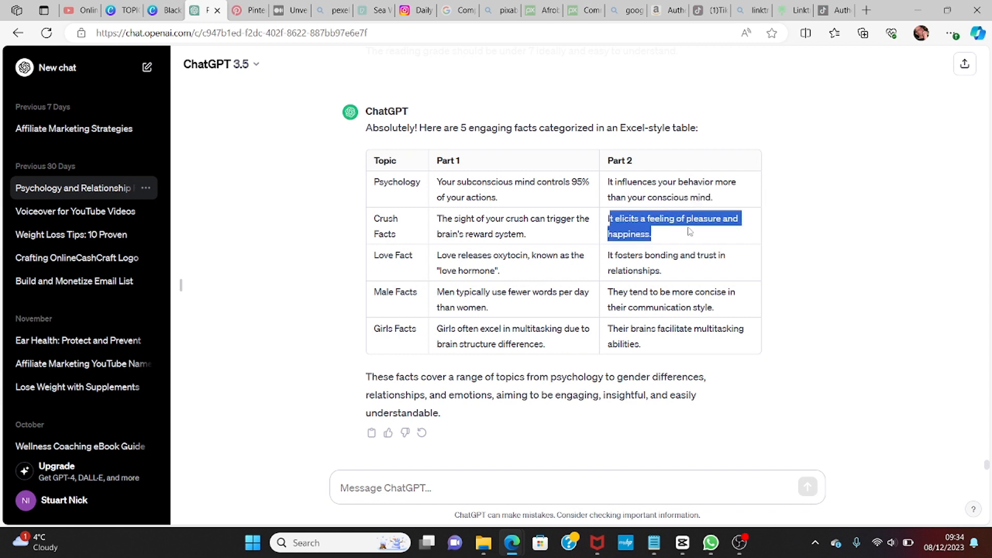
left_click(680, 240)
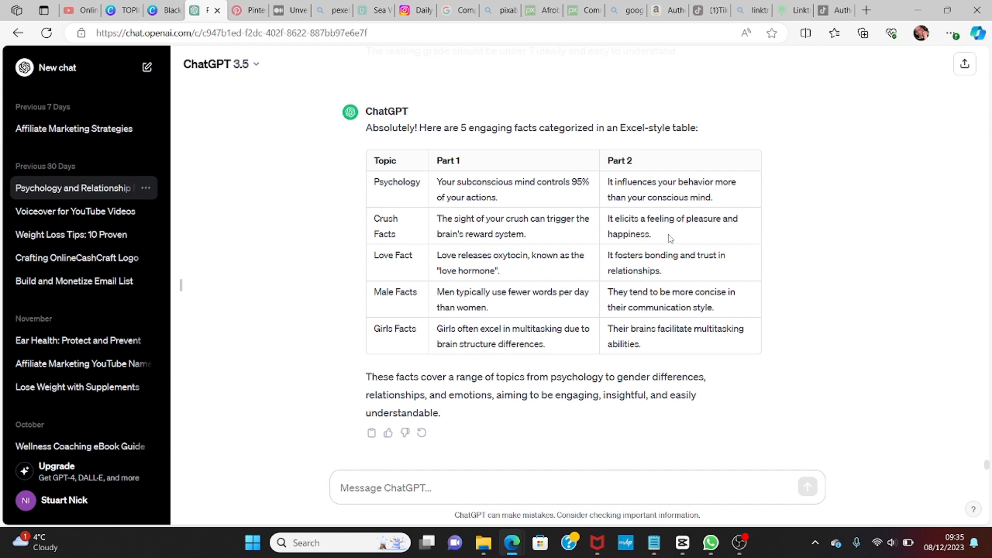
left_click_drag(655, 235, 607, 217)
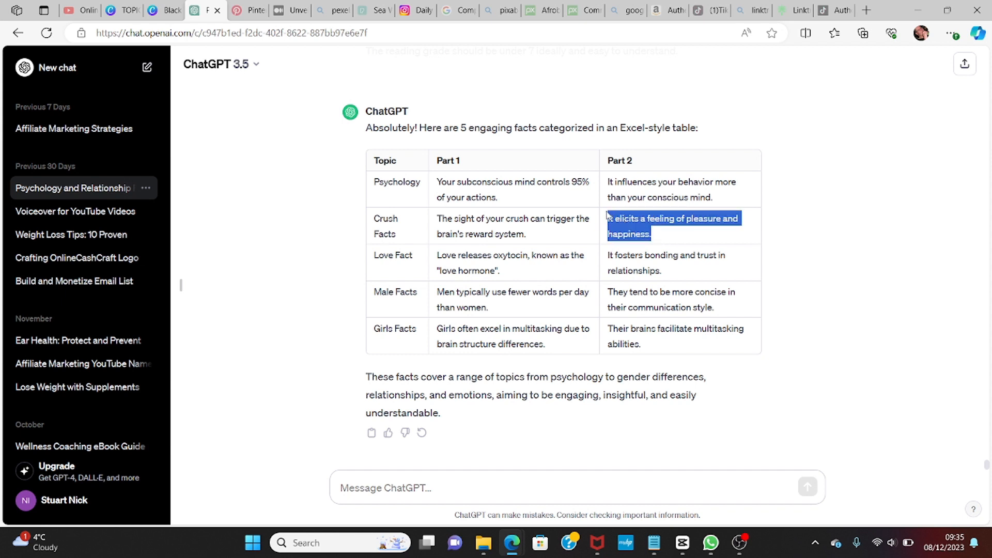
right_click(641, 227)
left_click(667, 234)
left_click(118, 11)
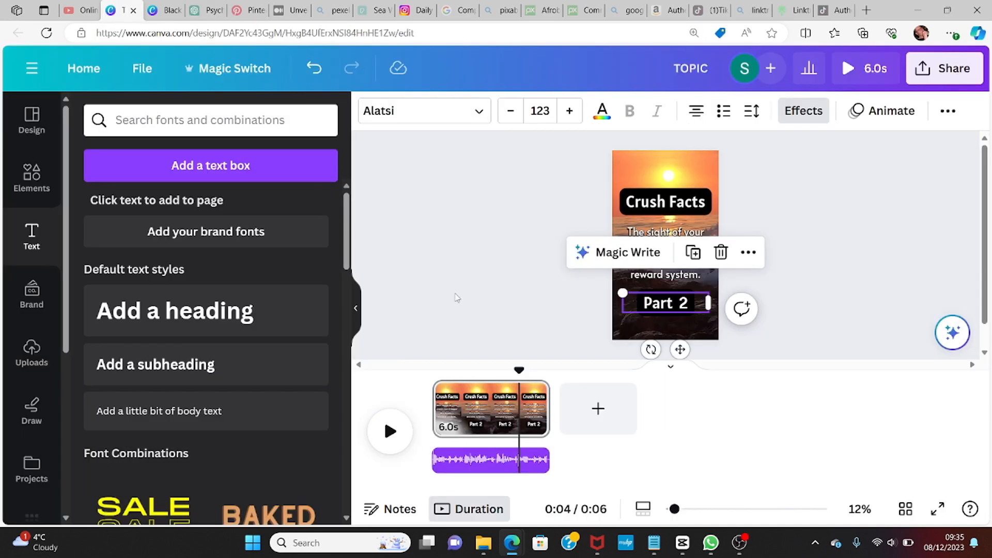
Step: Paste the copied fact over the Part 2 text in the design
left_click(651, 306)
left_click_drag(643, 304, 695, 305)
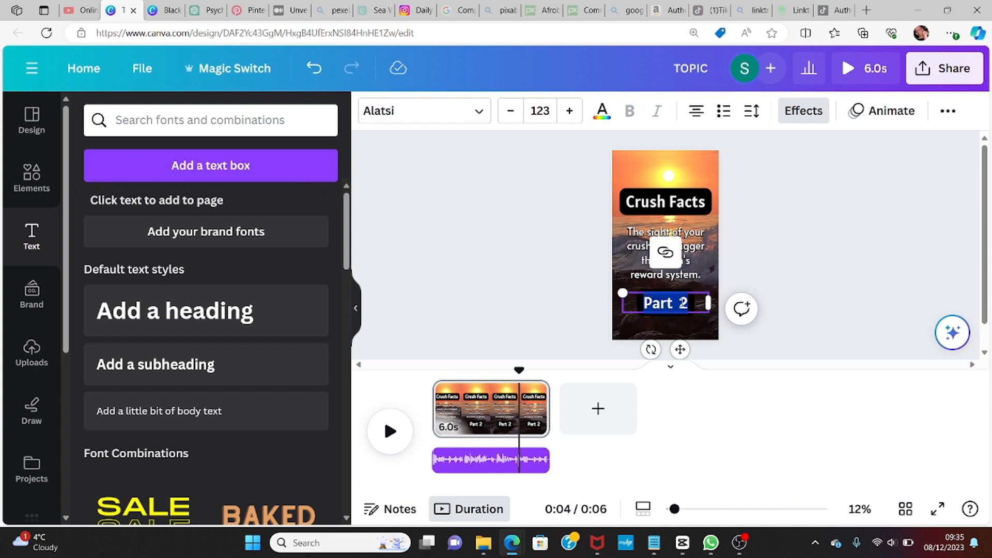
right_click(684, 305)
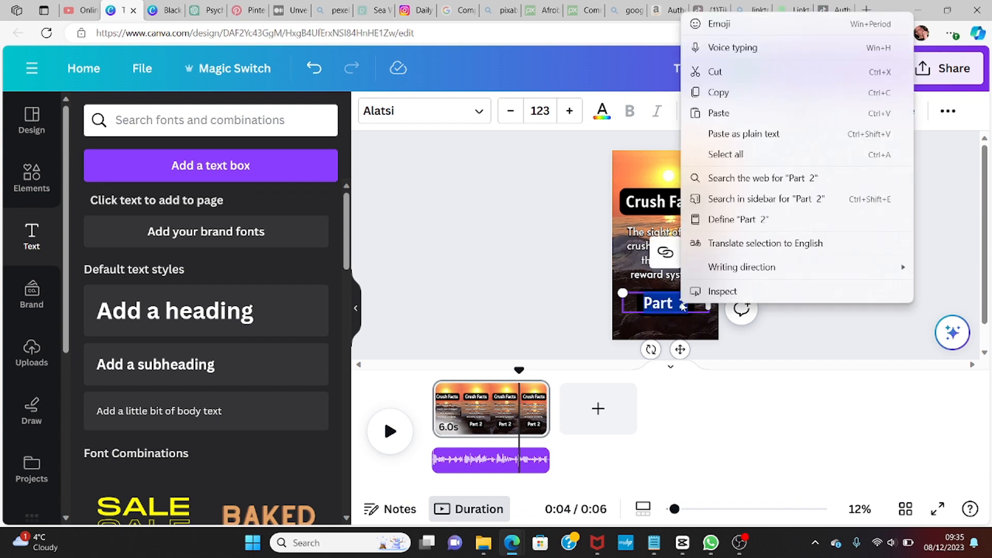
left_click(718, 113)
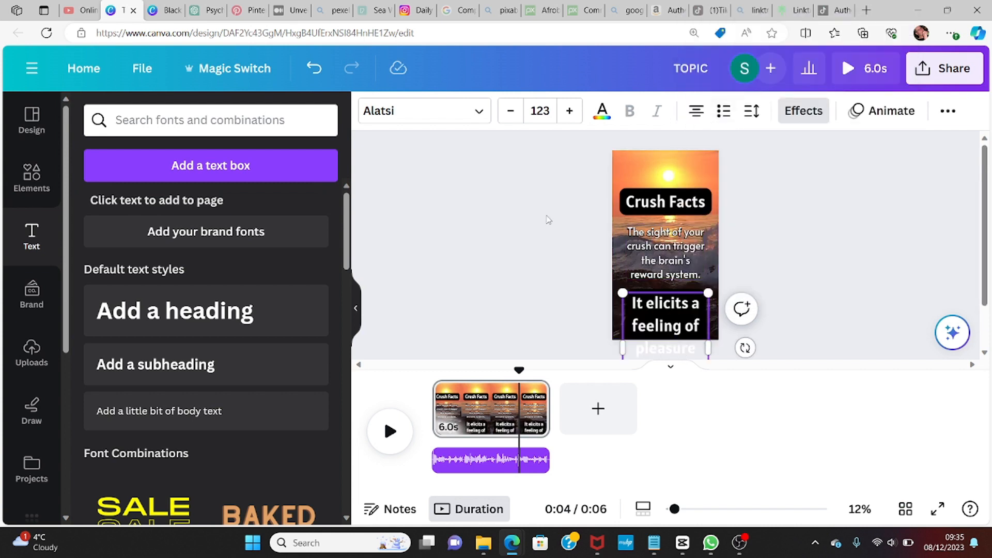
Step: Reduce the pasted Part 2 fact's font size to 73
left_click(512, 114)
left_click(512, 115)
left_click(512, 114)
left_click(512, 114)
left_click(512, 114)
left_click(512, 115)
left_click(512, 115)
left_click(512, 114)
left_click(512, 114)
left_click(512, 115)
left_click(512, 115)
left_click(512, 115)
left_click(512, 114)
left_click(512, 114)
left_click(512, 114)
left_click(512, 114)
left_click(512, 115)
left_click(512, 114)
left_click(512, 114)
left_click(512, 115)
left_click(512, 114)
left_click(512, 114)
left_click(512, 114)
left_click(512, 114)
left_click(512, 115)
left_click(512, 114)
left_click(512, 114)
left_click(512, 115)
left_click(512, 114)
left_click(512, 114)
left_click(512, 114)
left_click(512, 114)
left_click(512, 114)
left_click(512, 114)
left_click(512, 114)
left_click(512, 114)
left_click(511, 115)
left_click(512, 114)
left_click(512, 114)
left_click(512, 114)
left_click(512, 114)
left_click(512, 114)
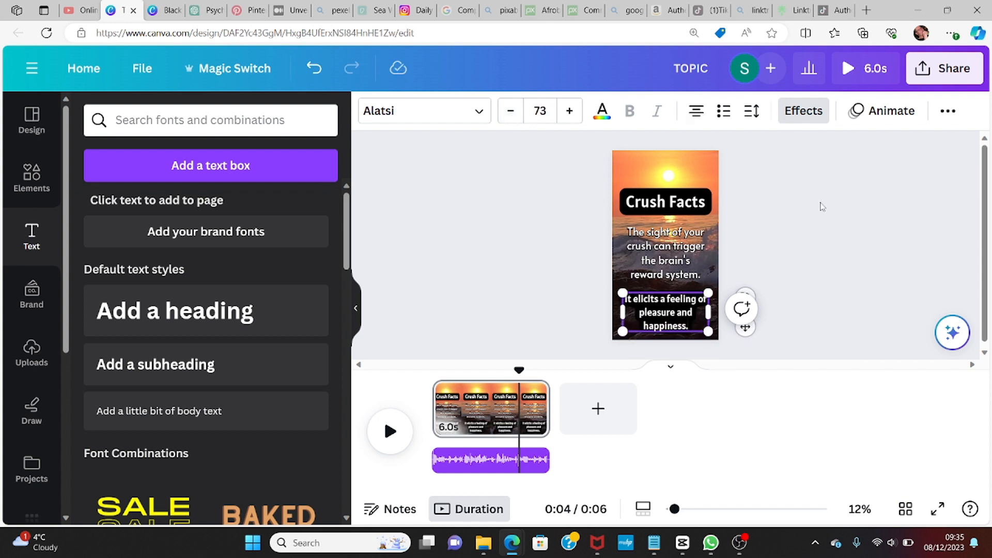
Step: Add an ellipsis to the end of the Part 1 fact, making it end 'reward system...'
left_click(680, 240)
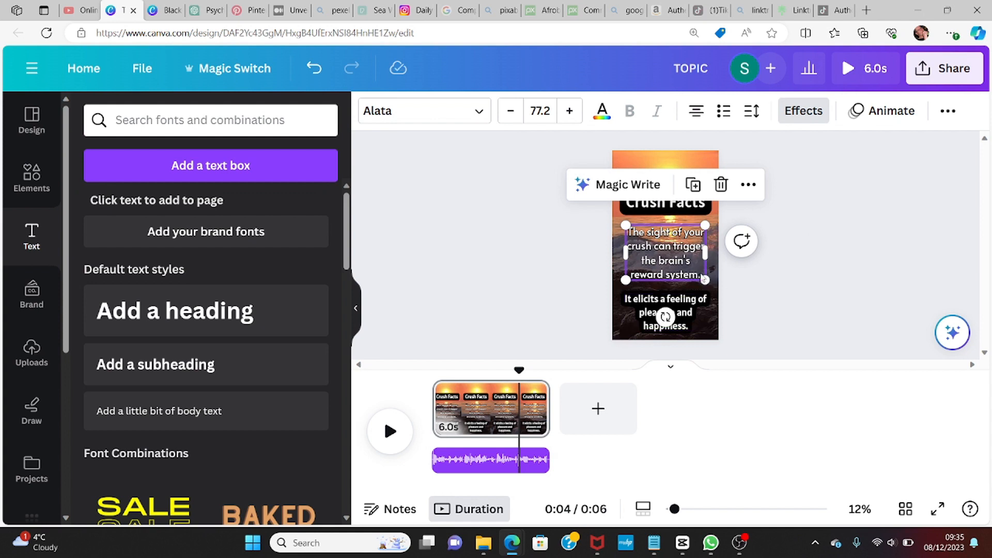
left_click(698, 273)
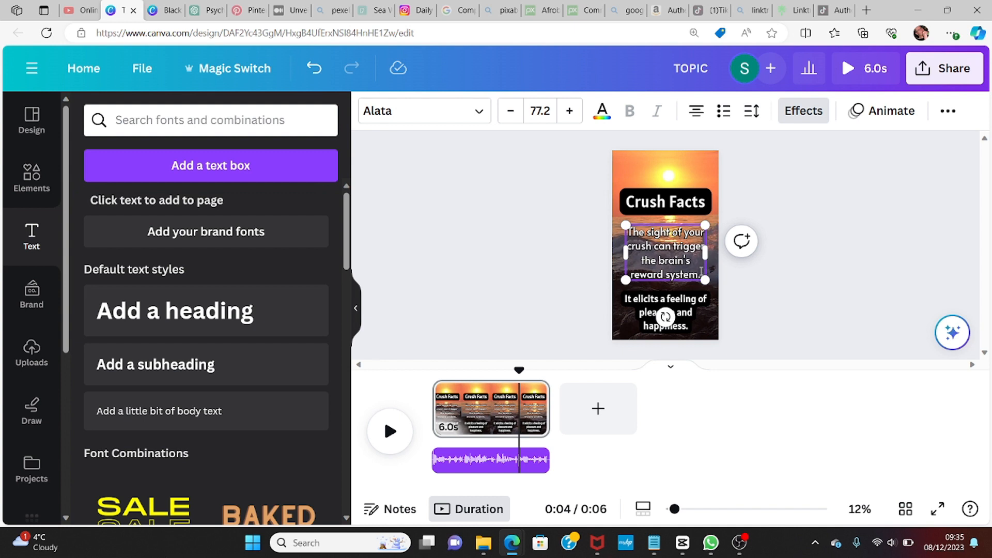
type("..")
Step: Change the Part 2 fact's font to Alata
left_click(689, 313)
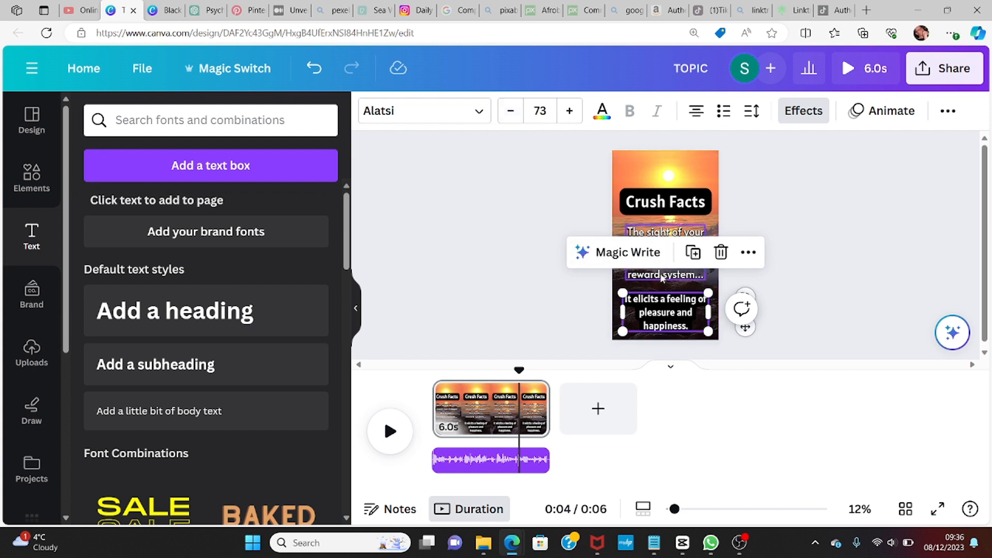
left_click(480, 112)
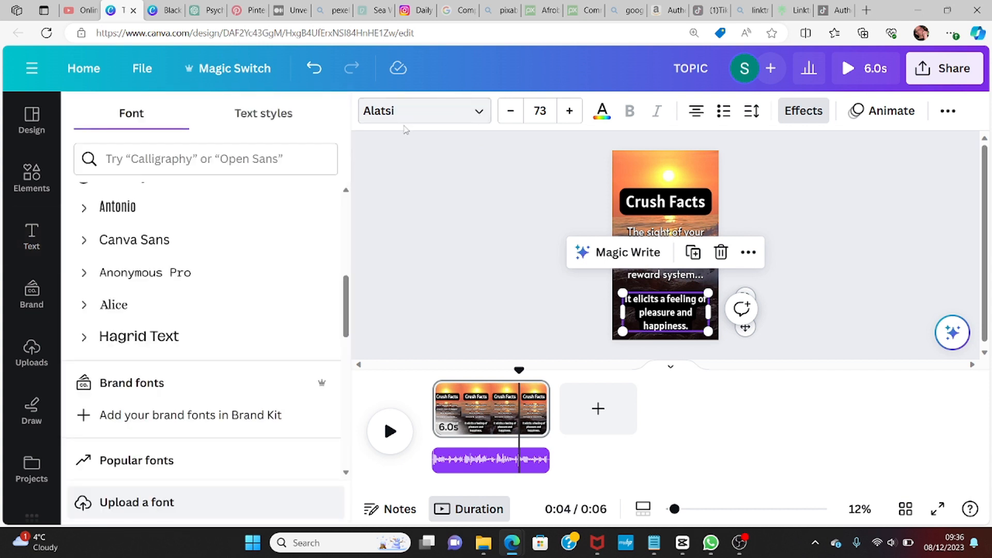
left_click_drag(347, 302, 346, 268)
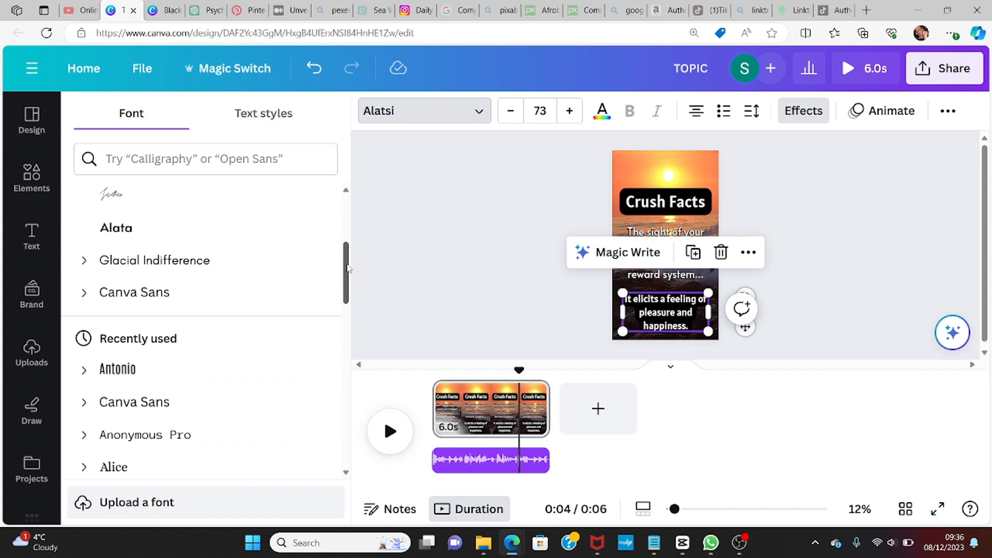
left_click(122, 232)
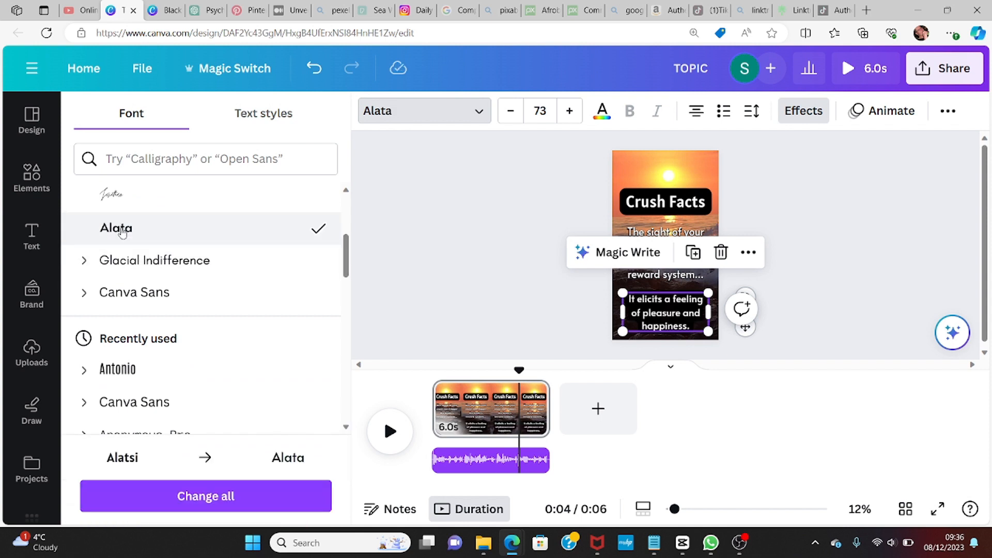
Step: Set the Part 2 fact's font size to 77
left_click(680, 233)
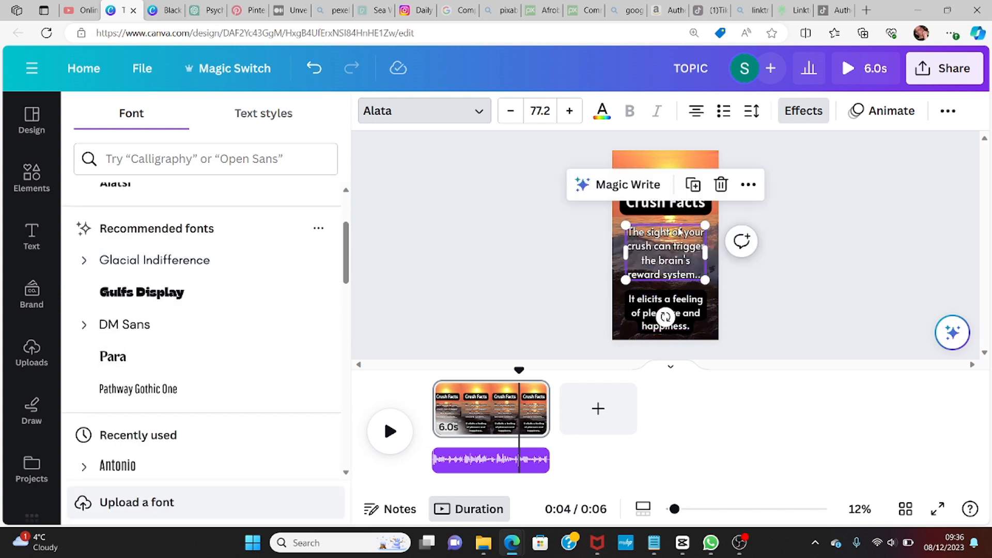
left_click(678, 308)
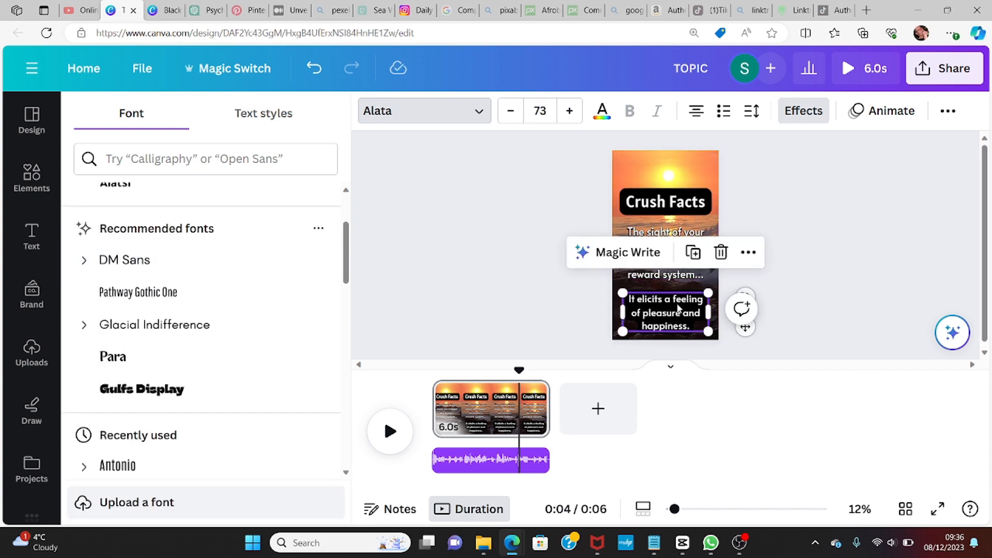
left_click(571, 111)
left_click(571, 111)
left_click(570, 111)
left_click(570, 111)
left_click(570, 111)
left_click(571, 112)
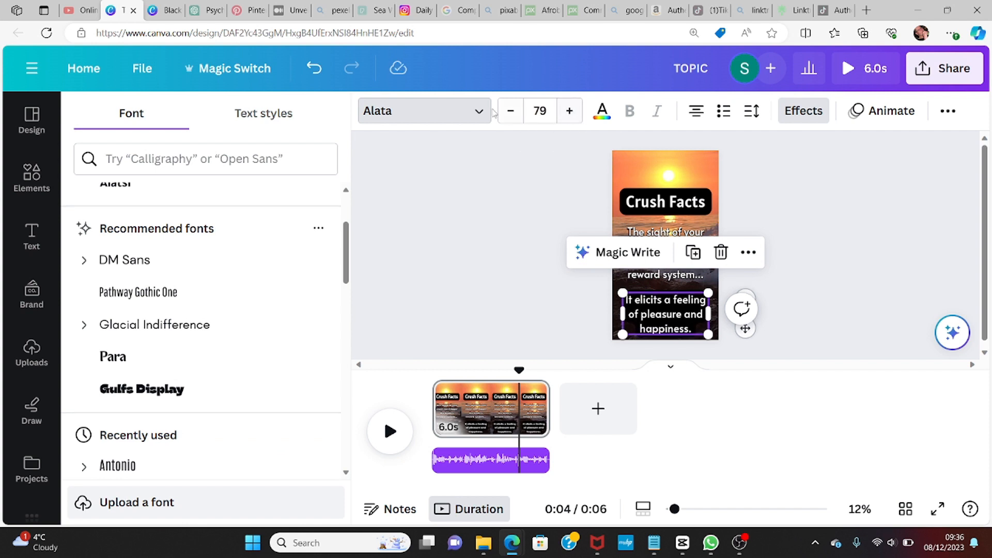
left_click(510, 112)
left_click(510, 113)
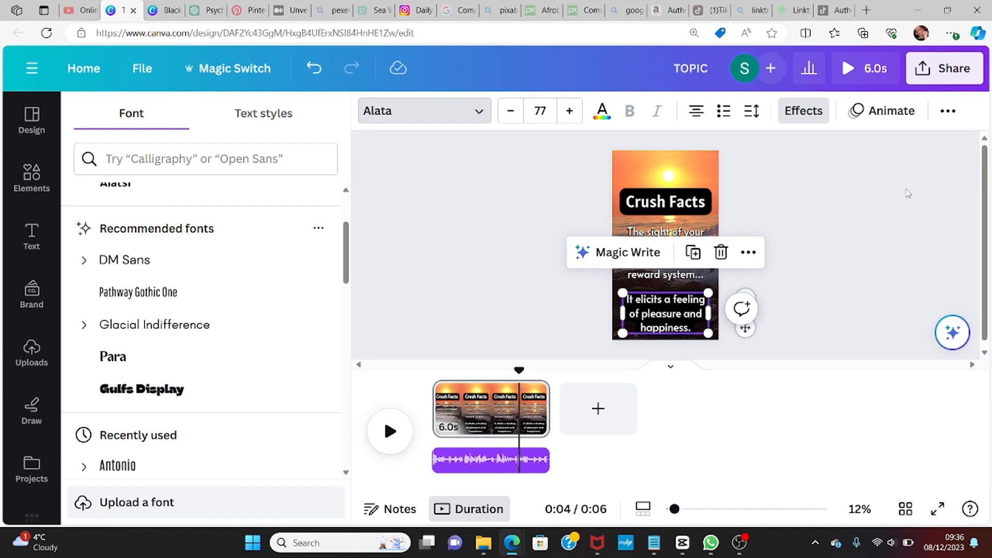
Step: Apply an Outline effect to the Part 2 fact with thickness 86 and black colour
left_click(808, 113)
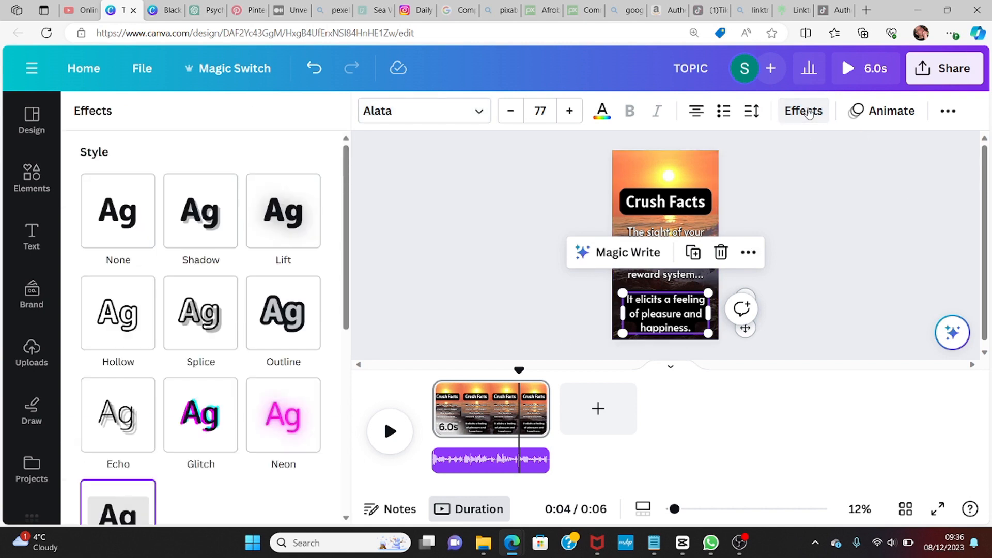
left_click(298, 324)
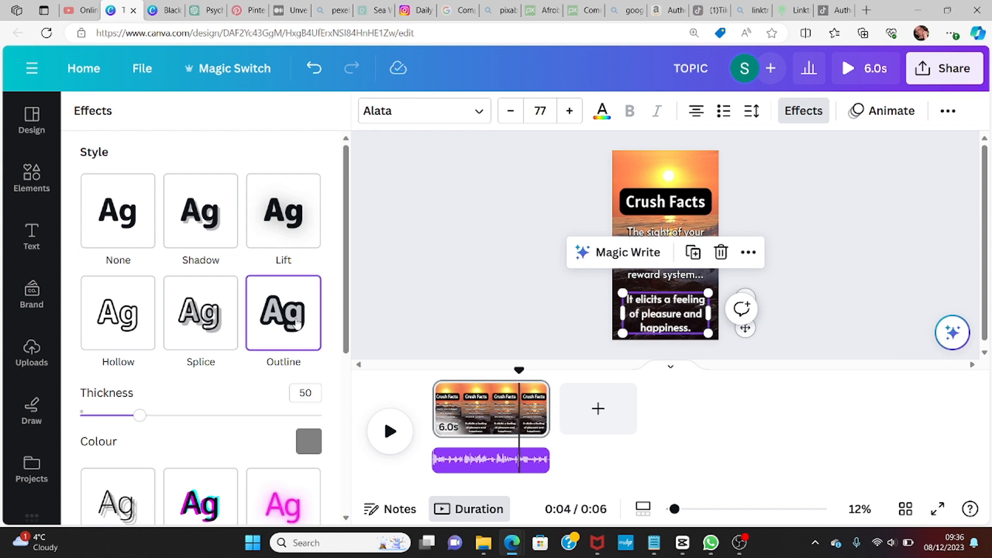
left_click(311, 392)
left_click_drag(141, 419, 194, 419)
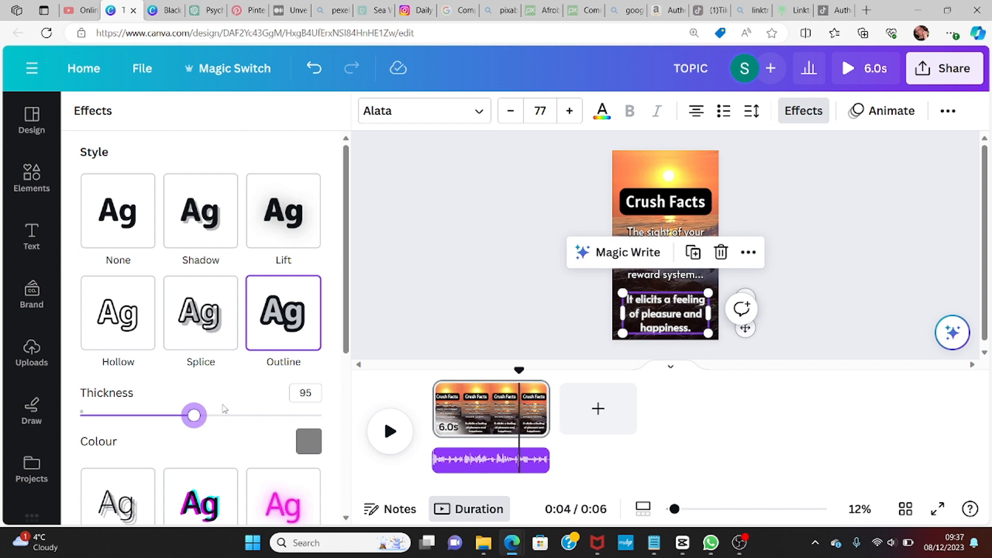
left_click(315, 391)
type("86")
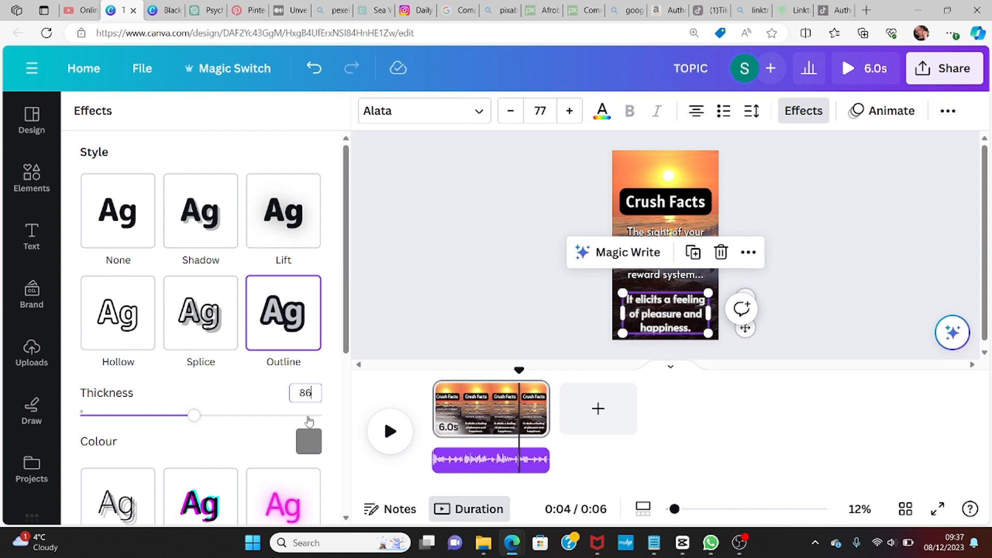
left_click(310, 444)
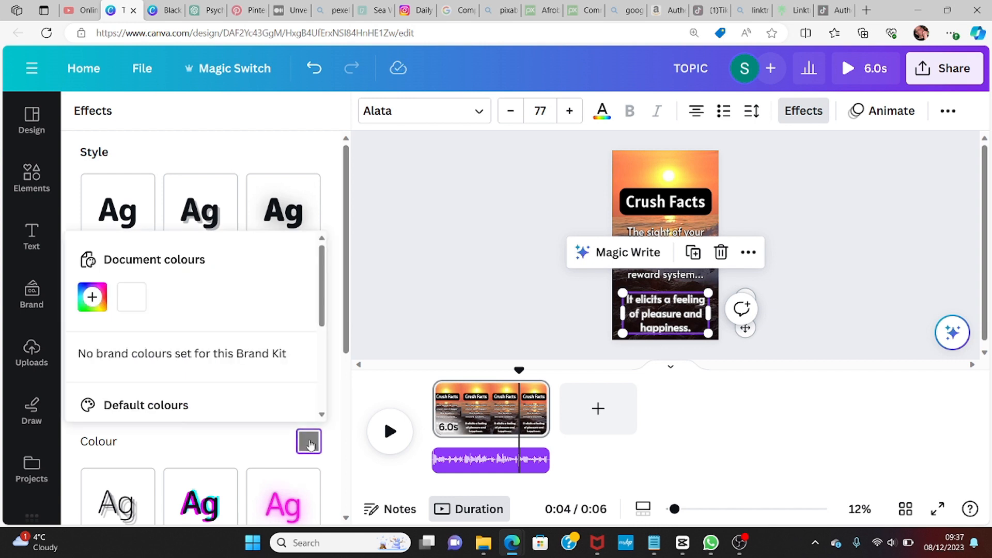
scroll(323, 321, "down", 2)
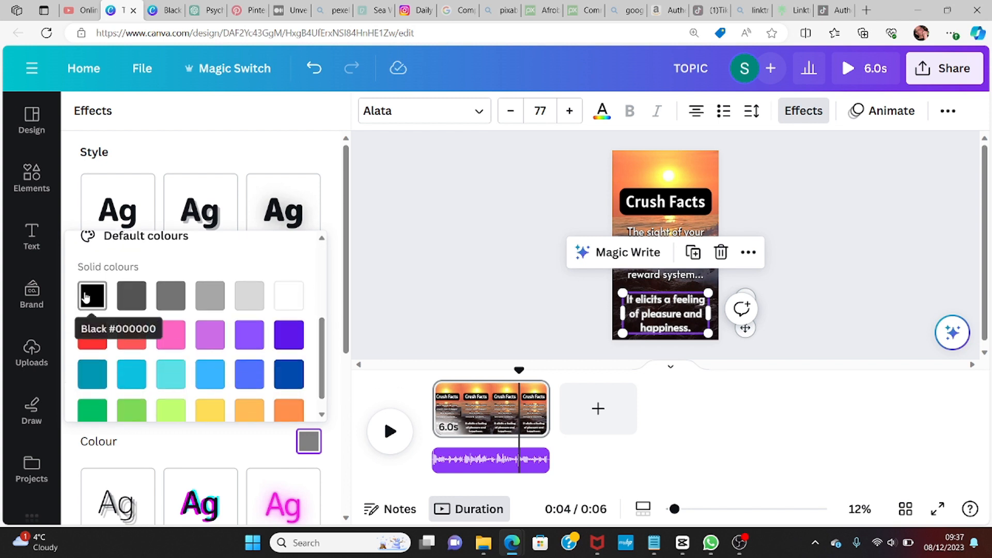
left_click(85, 296)
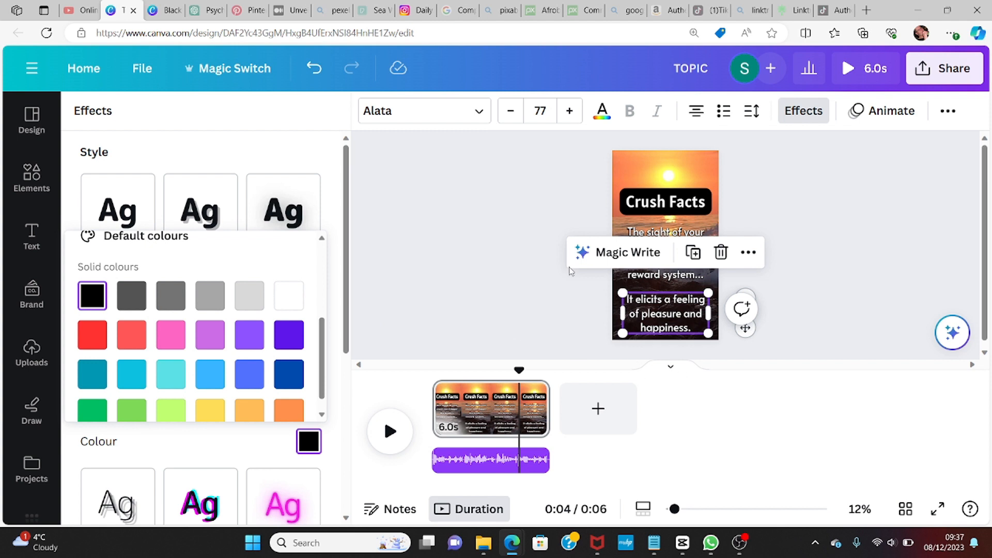
Step: Deselect the text and rewind the timeline playhead to the start of the video
left_click(762, 164)
left_click(686, 166)
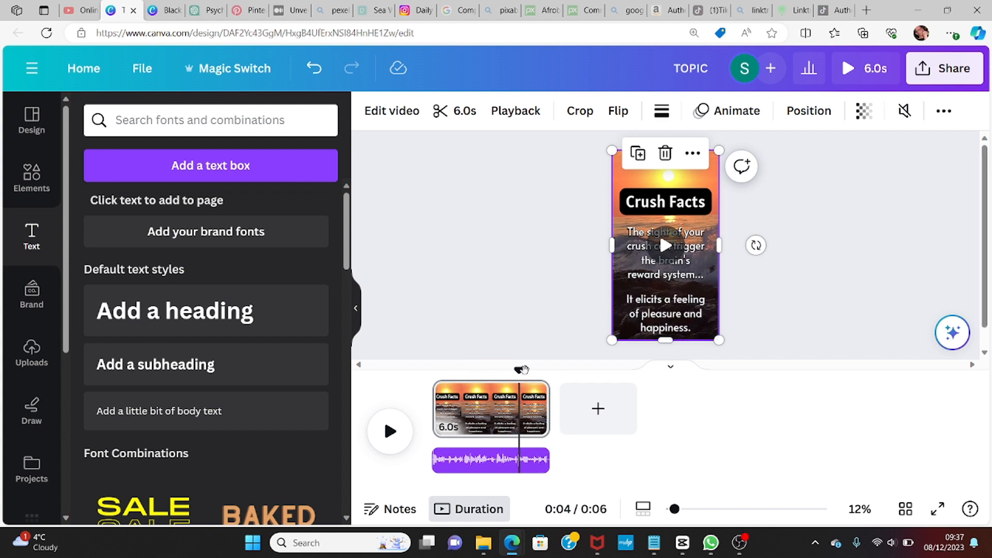
left_click_drag(519, 371, 432, 371)
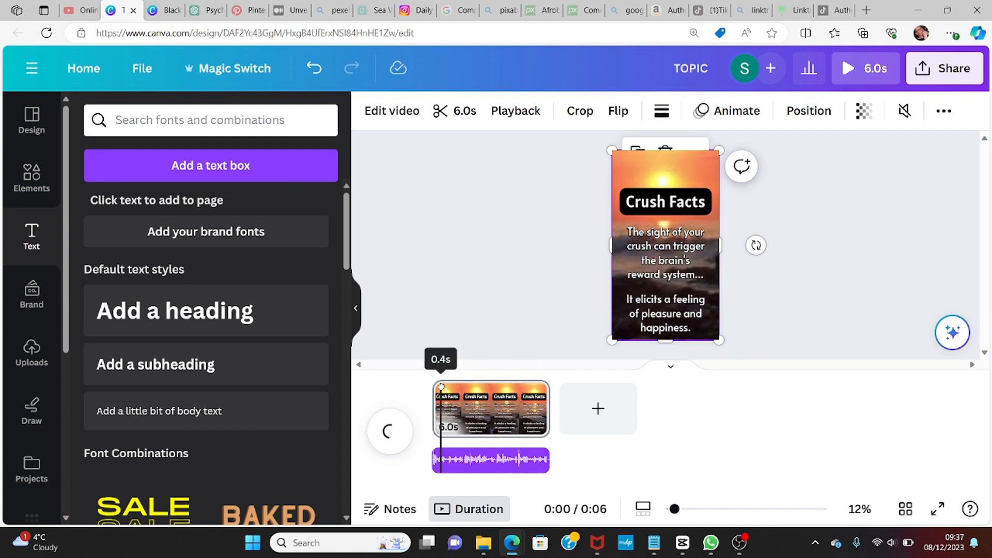
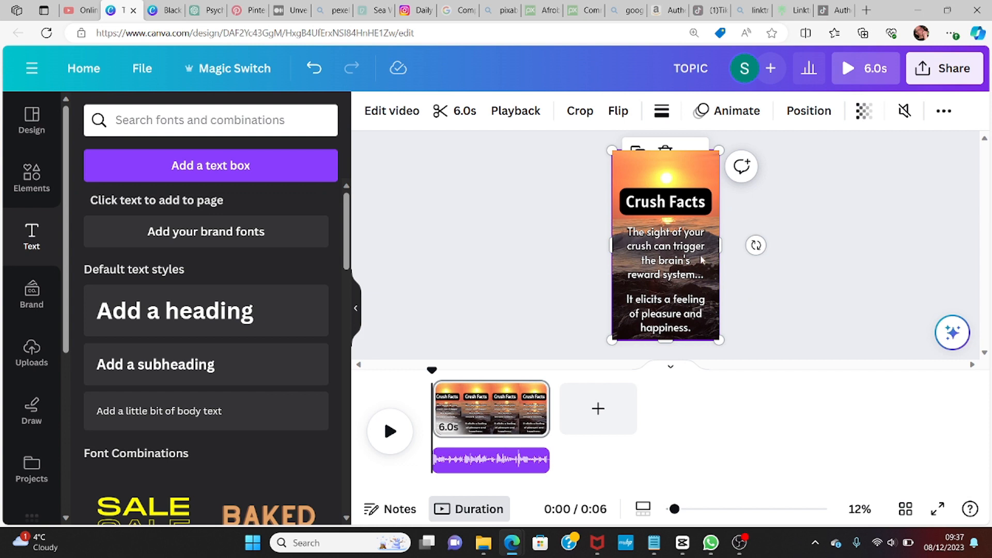
Step: Show timing for the first fact and shorten its timing so it ends at about 3 seconds
left_click(681, 254)
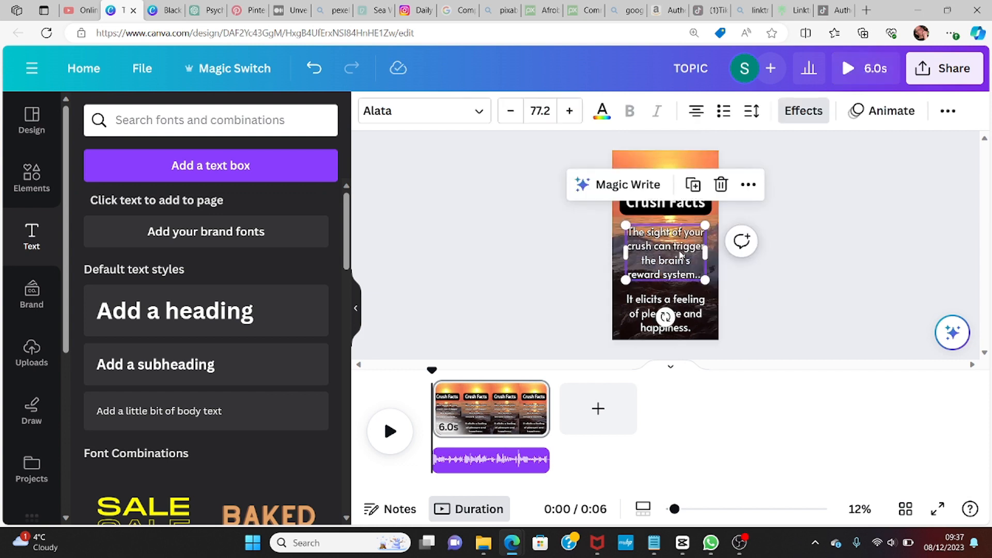
right_click(681, 255)
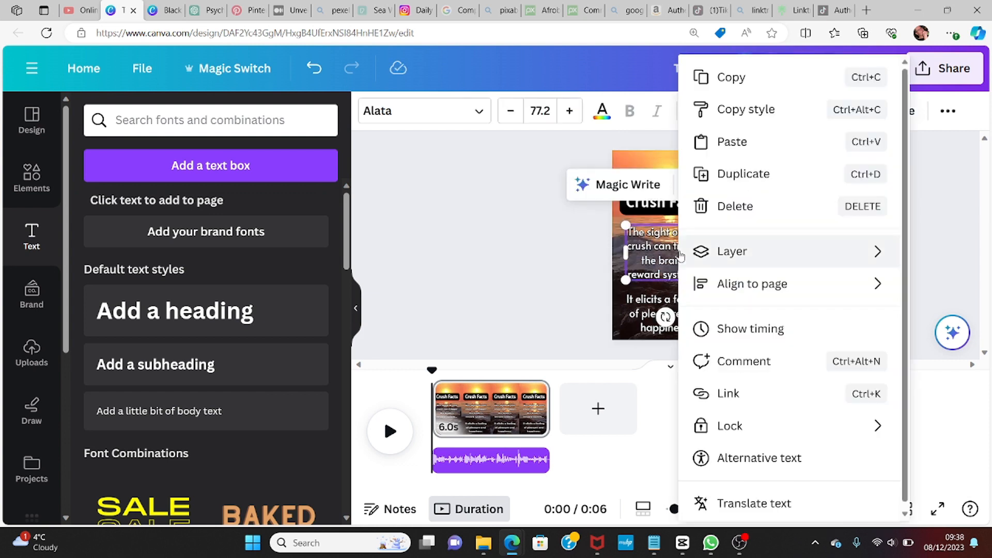
left_click(737, 331)
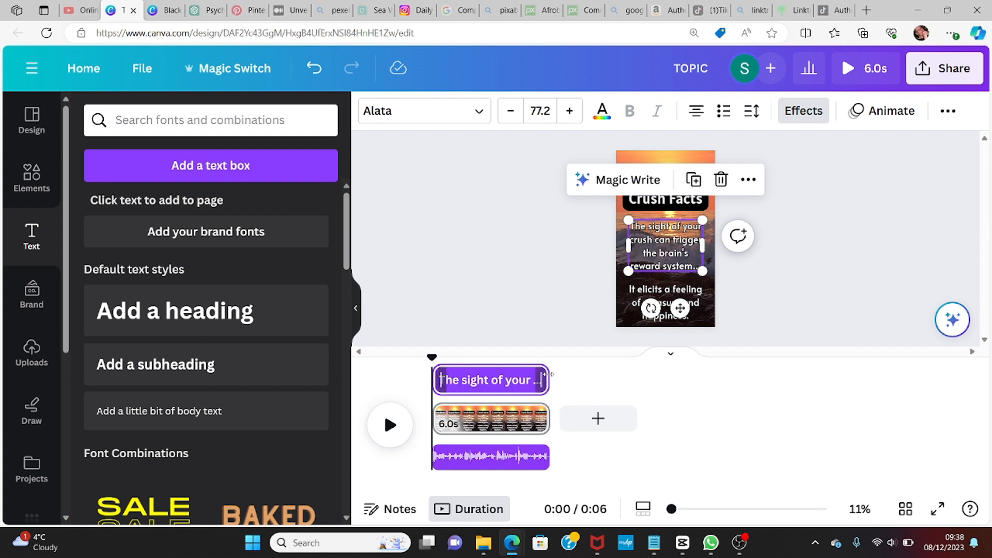
left_click_drag(549, 373, 500, 377)
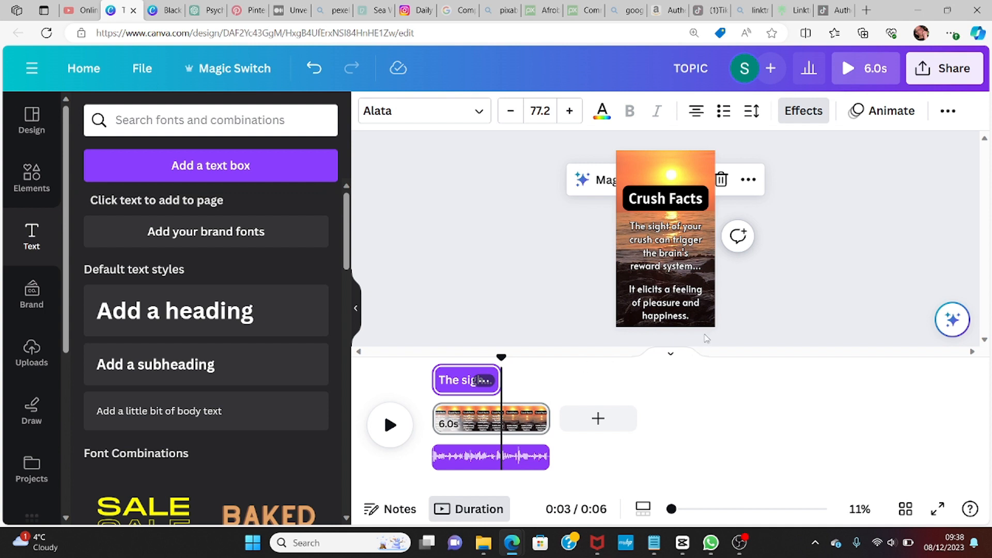
Step: Shift the second fact's timing so it starts at about 3 seconds
left_click(672, 302)
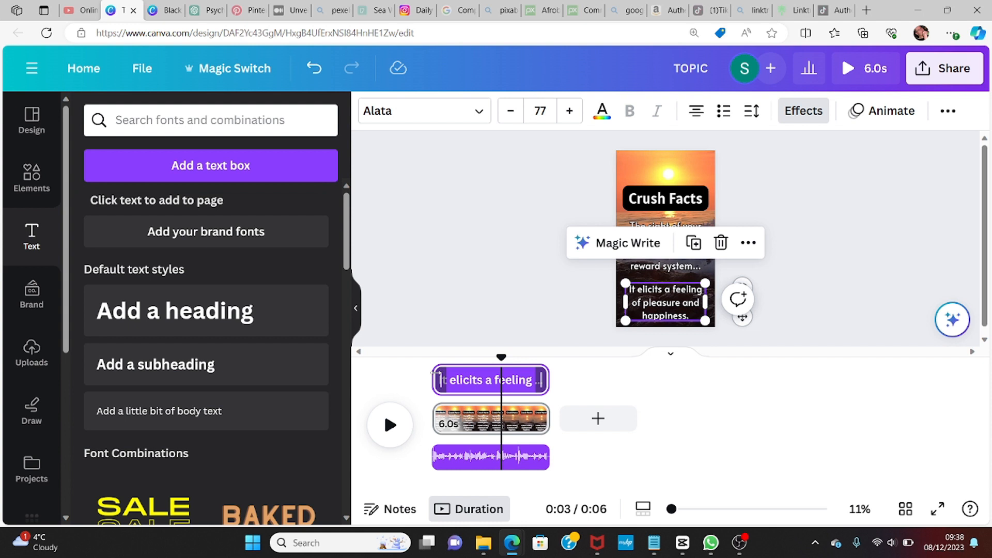
left_click_drag(436, 372, 504, 371)
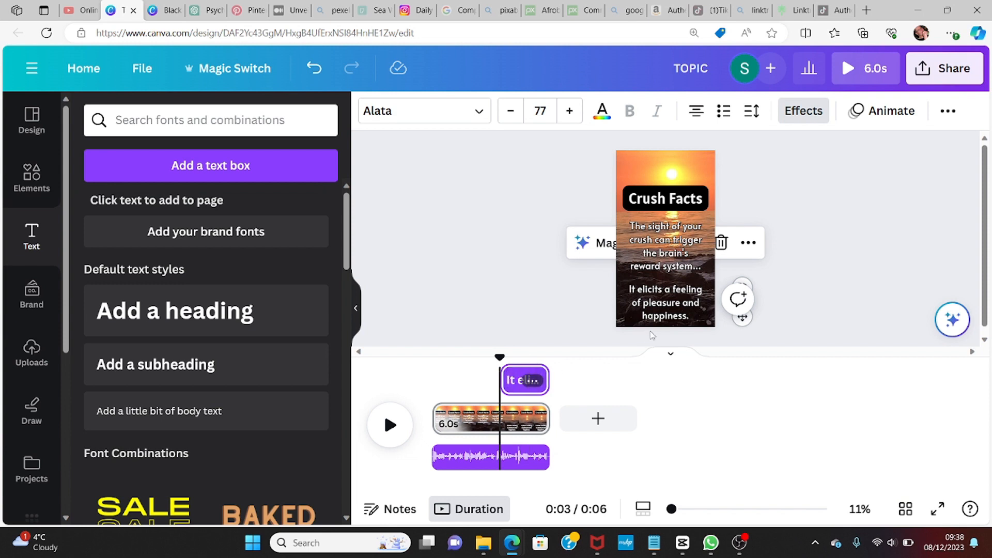
Step: Move the second fact up into the same position as the first fact on the page
left_click(669, 305)
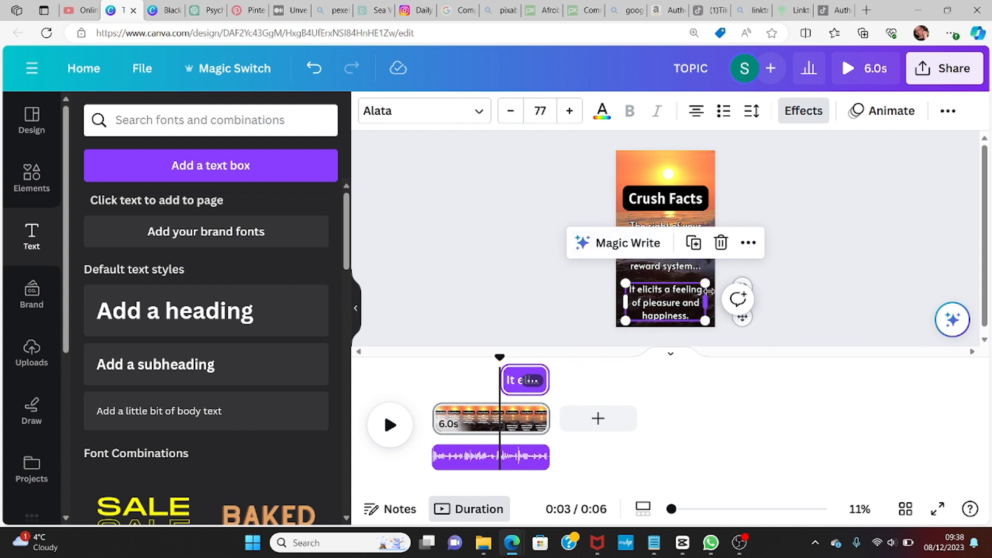
left_click(677, 304)
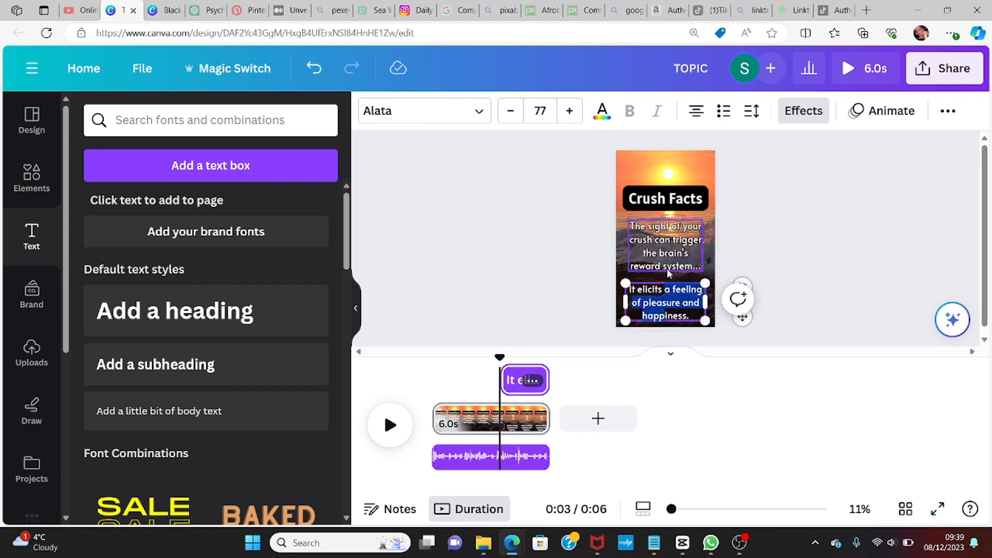
left_click(708, 267)
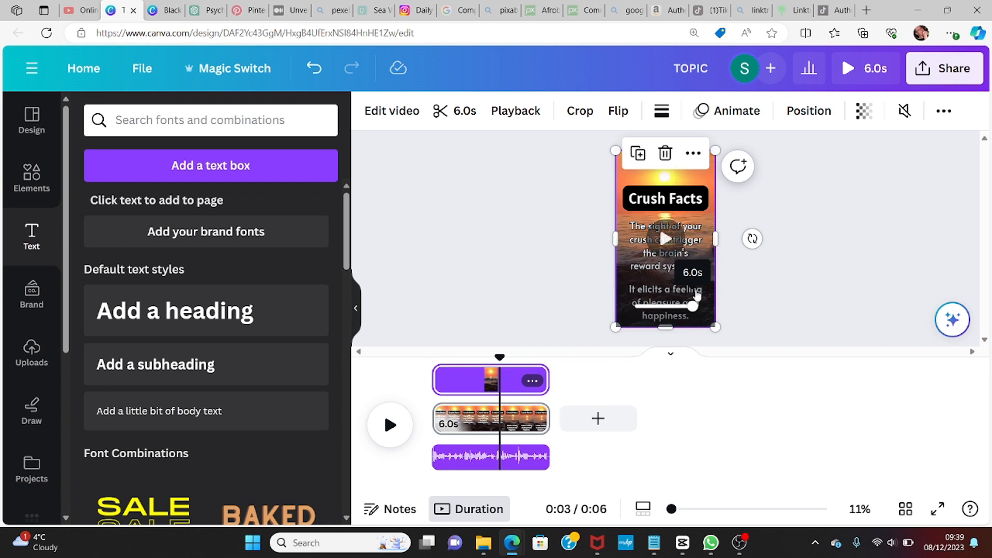
left_click(697, 248)
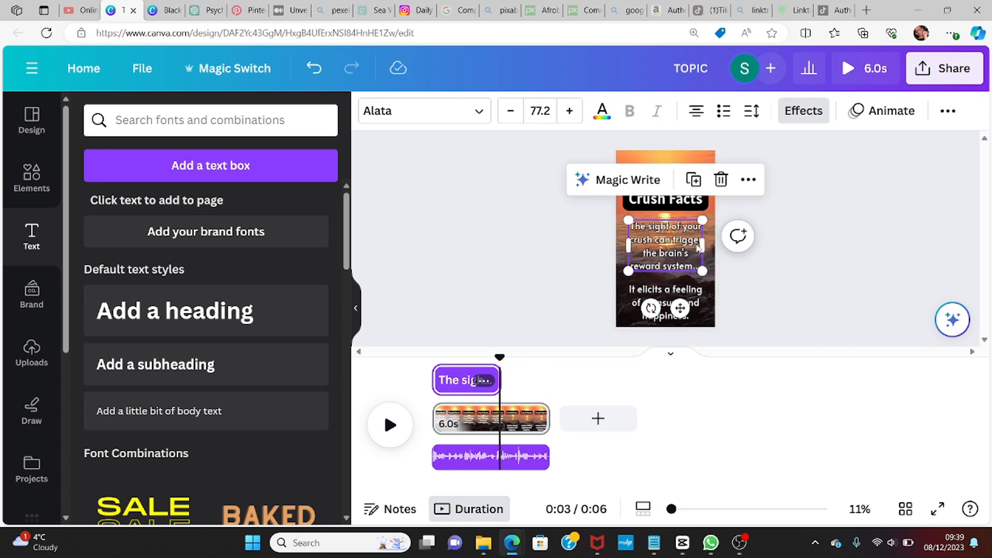
left_click(692, 299)
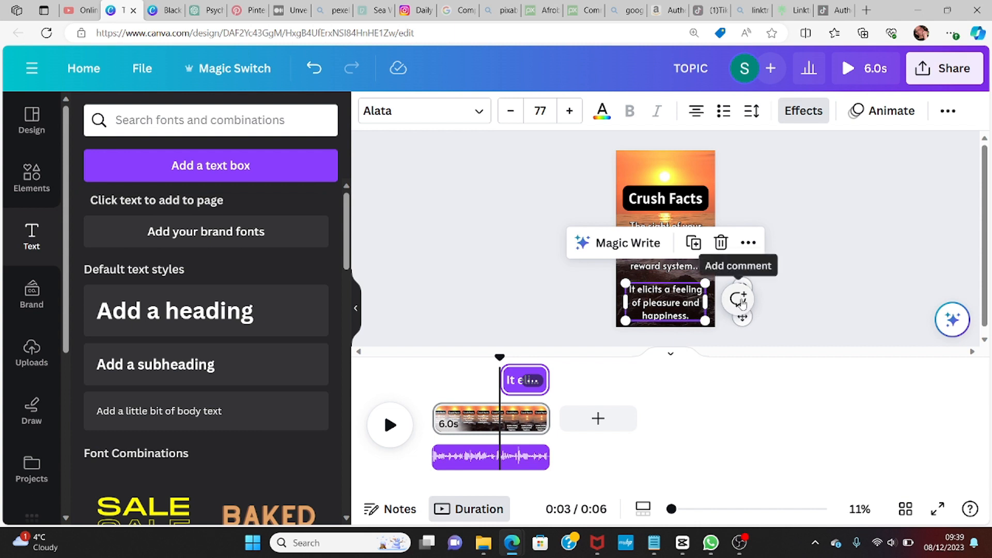
left_click_drag(742, 316, 744, 252)
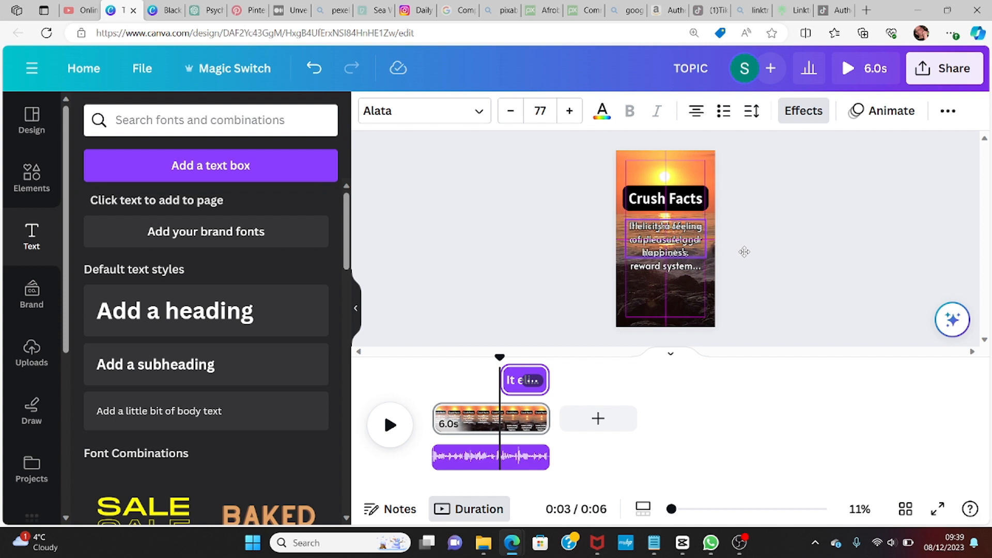
left_click_drag(744, 252, 746, 256)
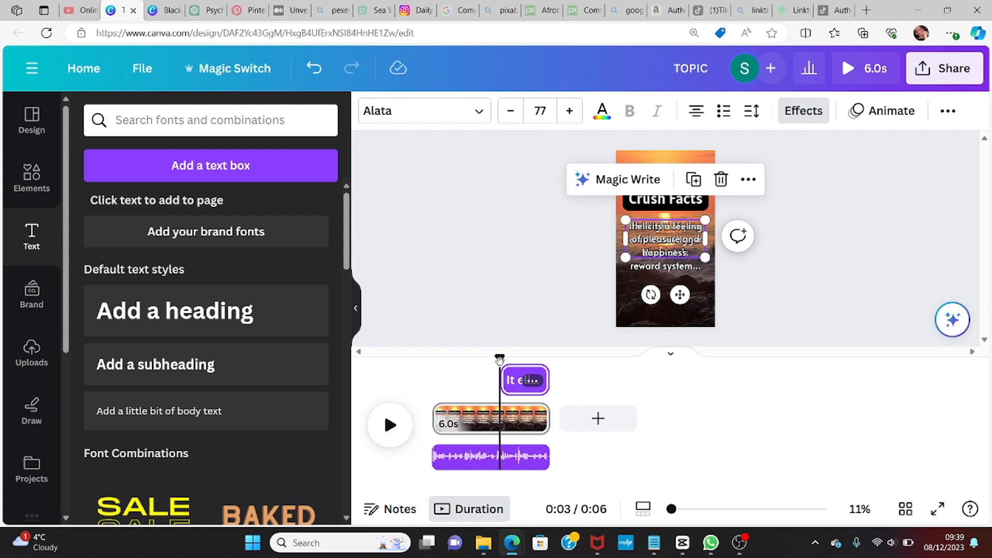
Step: Rewind the playhead to the start and play the video preview
left_click_drag(497, 362, 436, 356)
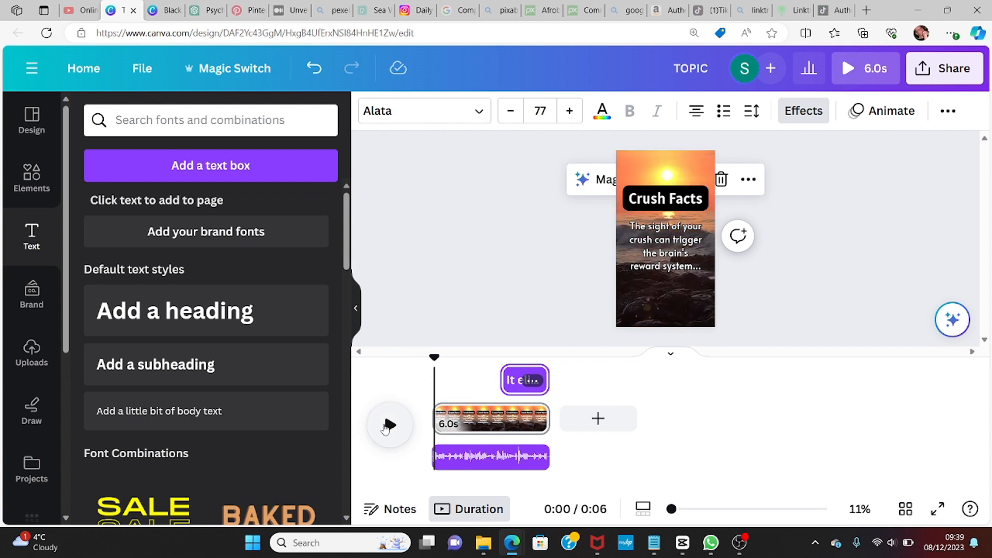
key("XF86AudioLowerVolume")
key("XF86AudioLowerVolume")
key("XF86AudioLowerVolume")
key("XF86AudioLowerVolume")
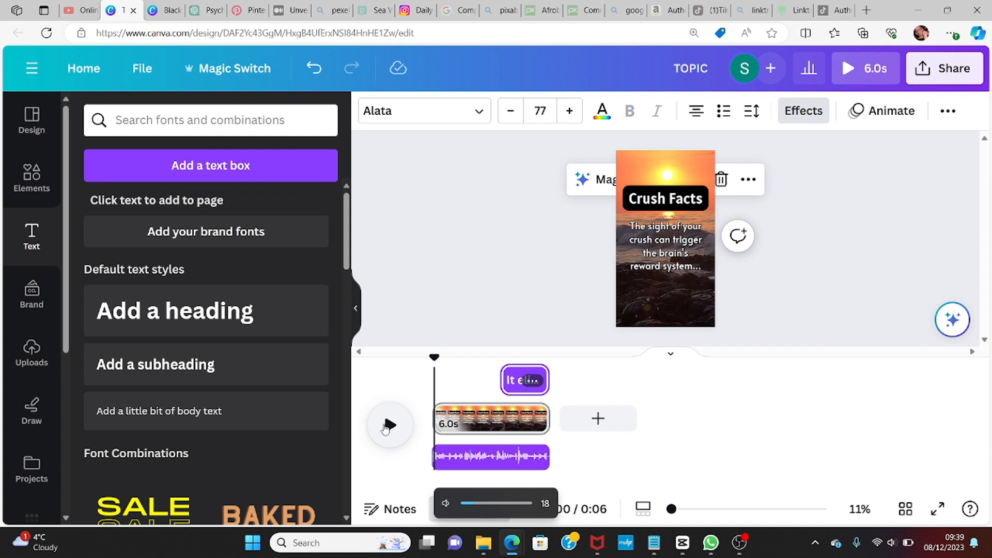
left_click(386, 426)
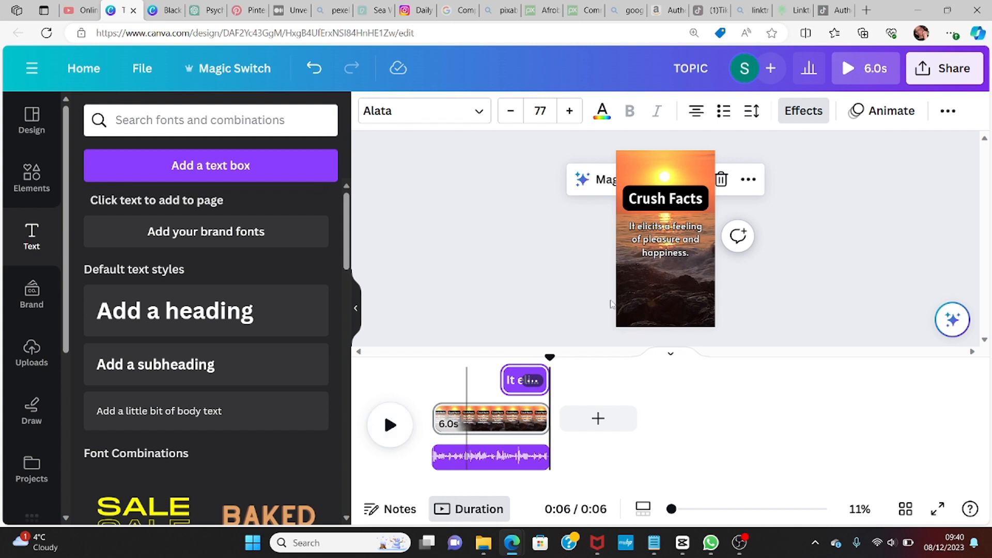
Step: Increase the second fact's font size to 79
left_click(672, 250)
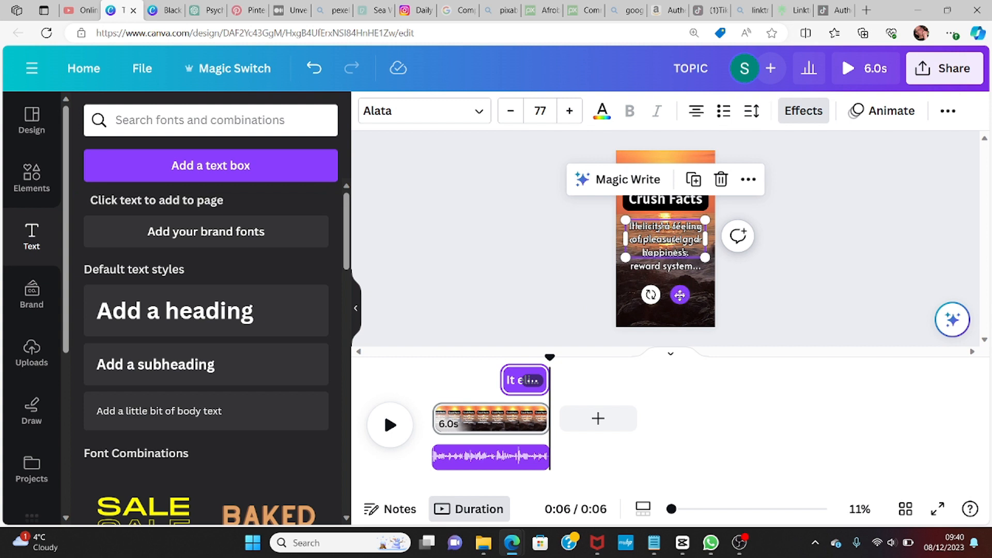
left_click_drag(680, 295, 680, 348)
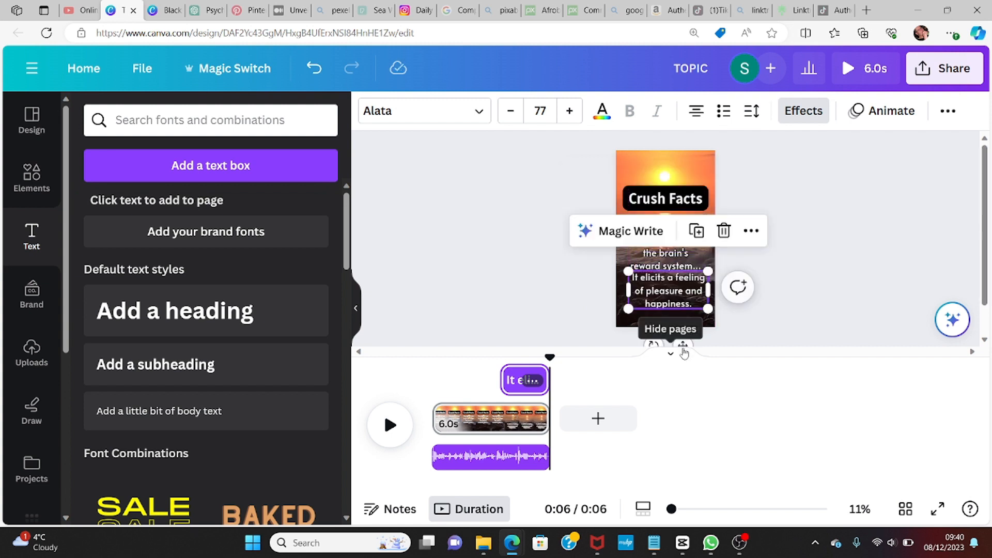
left_click(569, 114)
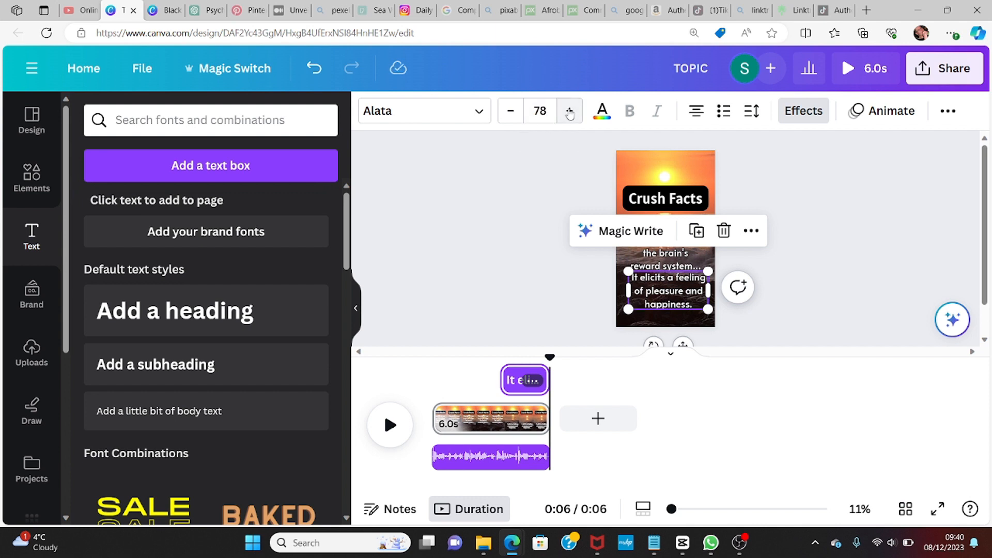
left_click(569, 113)
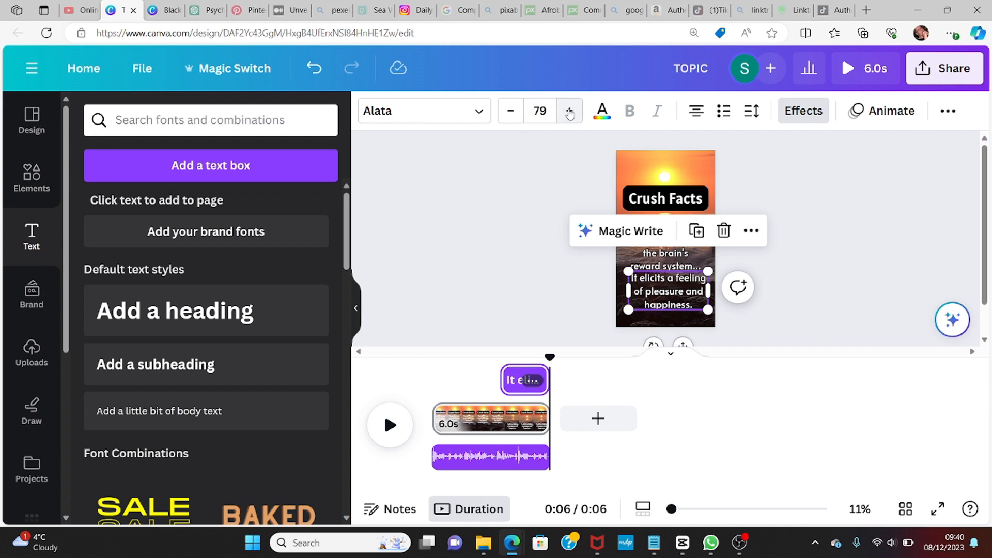
Step: Increase the first fact's font size to 79.2
left_click(666, 257)
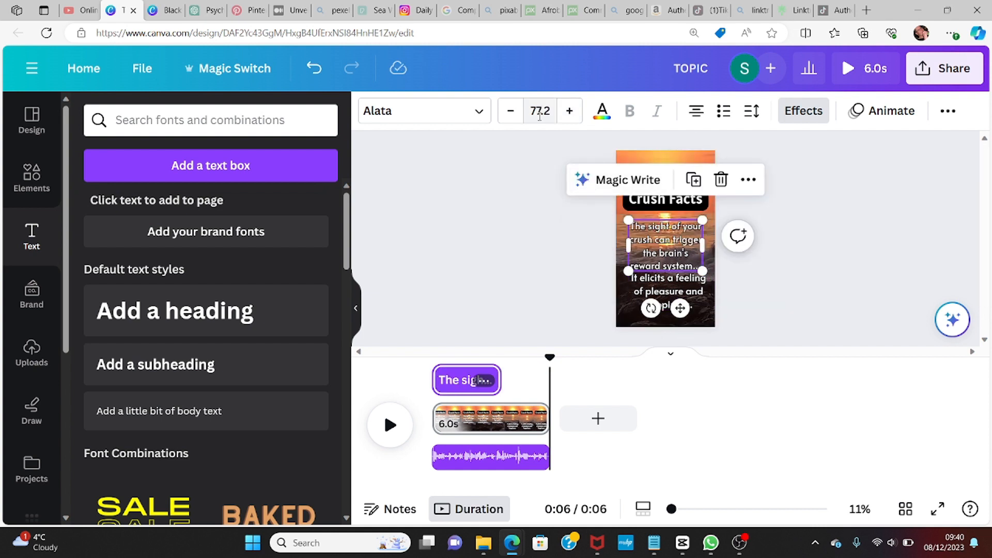
left_click(569, 113)
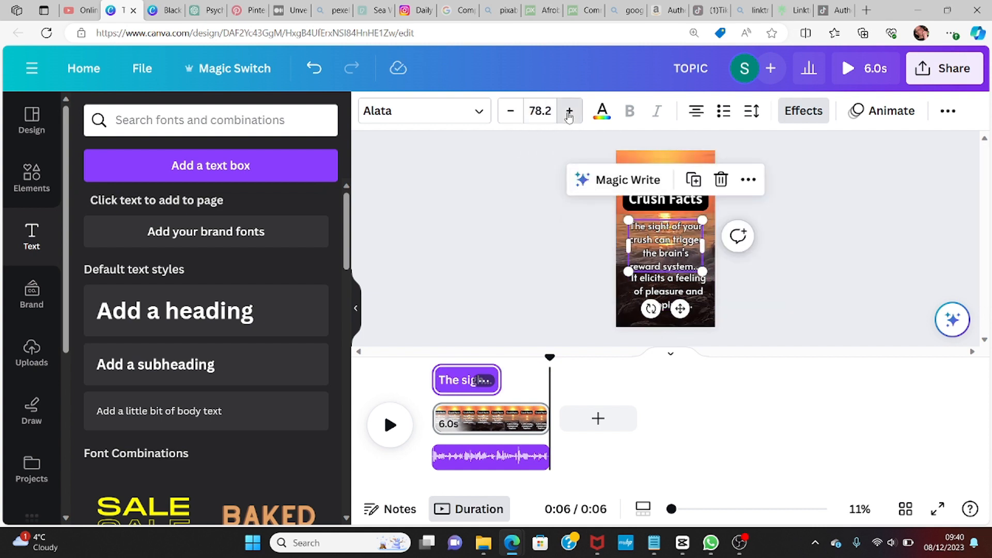
left_click(568, 113)
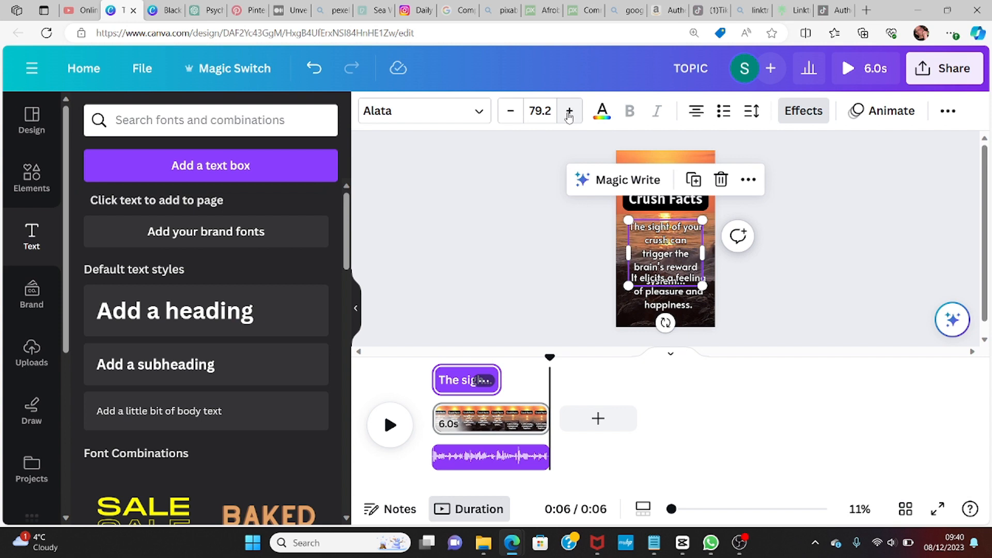
Step: Move the second fact back up over the first fact's position and deselect it
left_click(684, 308)
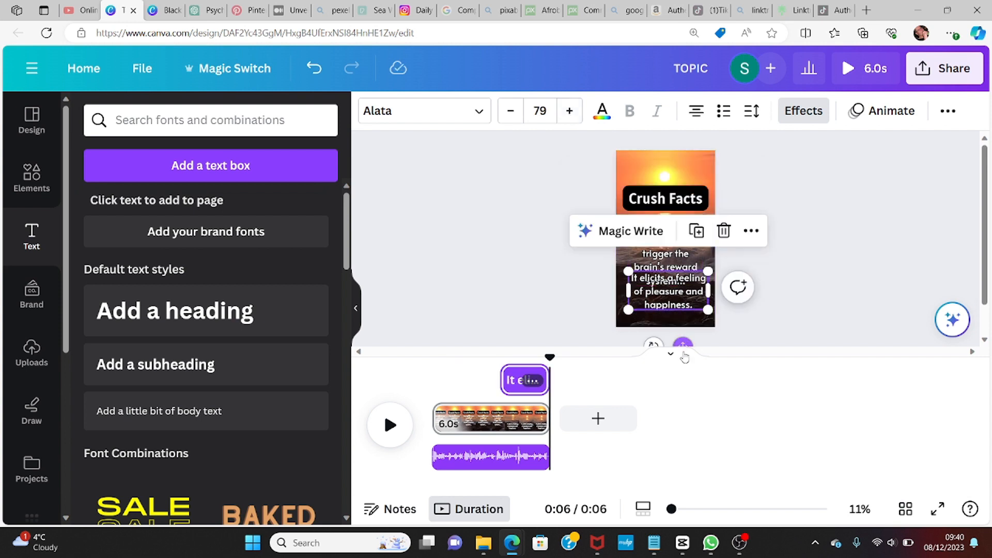
left_click_drag(682, 342, 680, 299)
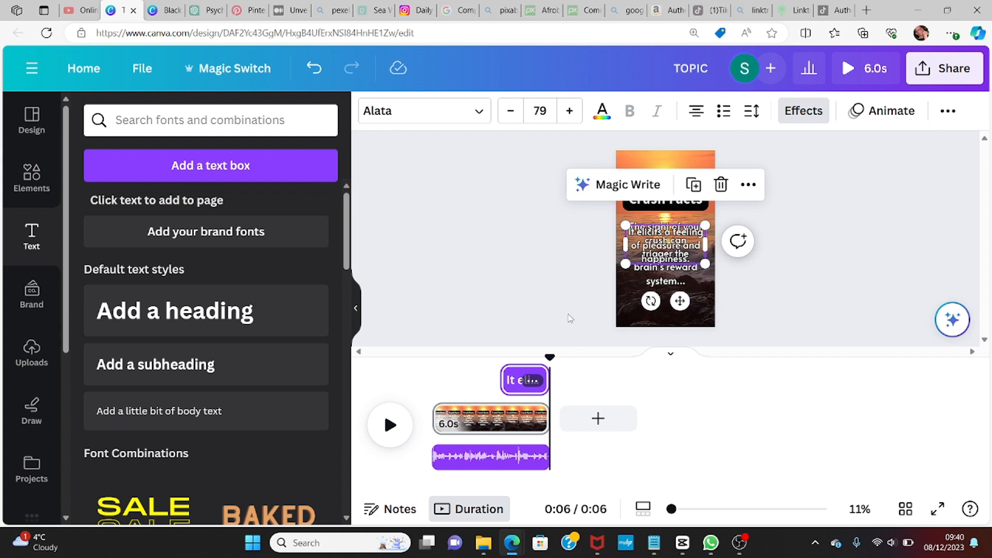
left_click(579, 290)
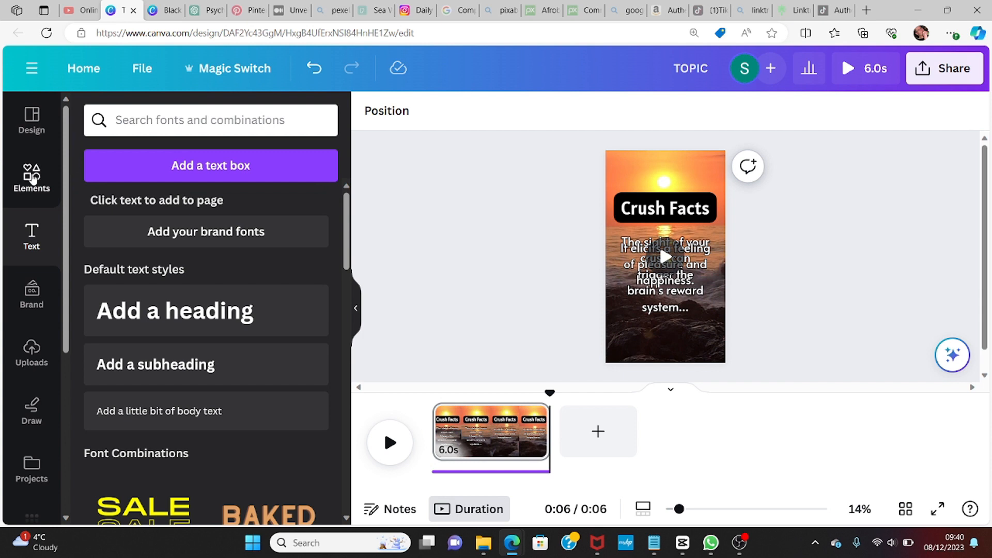
Step: Search the elements library for youtube shorts and browse all the graphics results
left_click(31, 177)
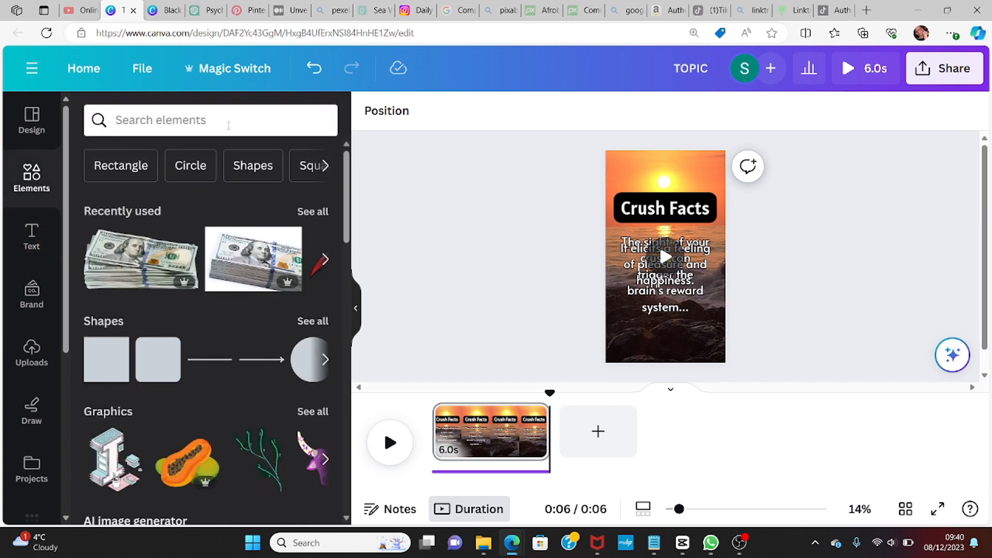
left_click(228, 125)
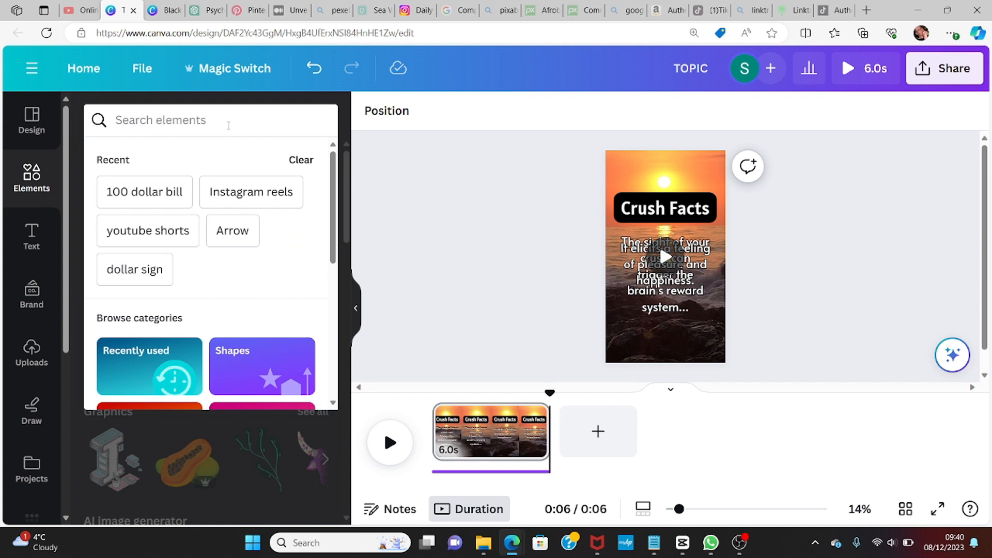
type("youtube")
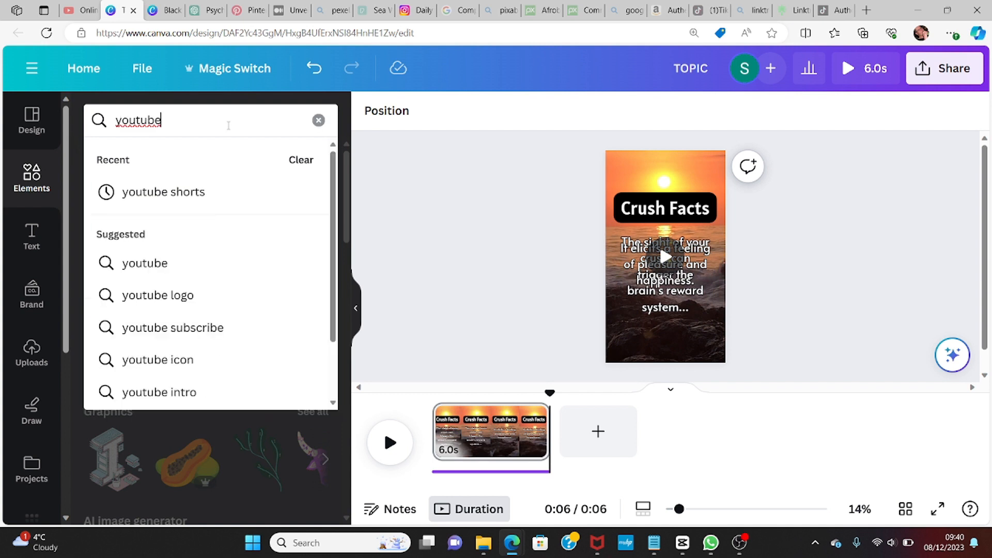
type(" short")
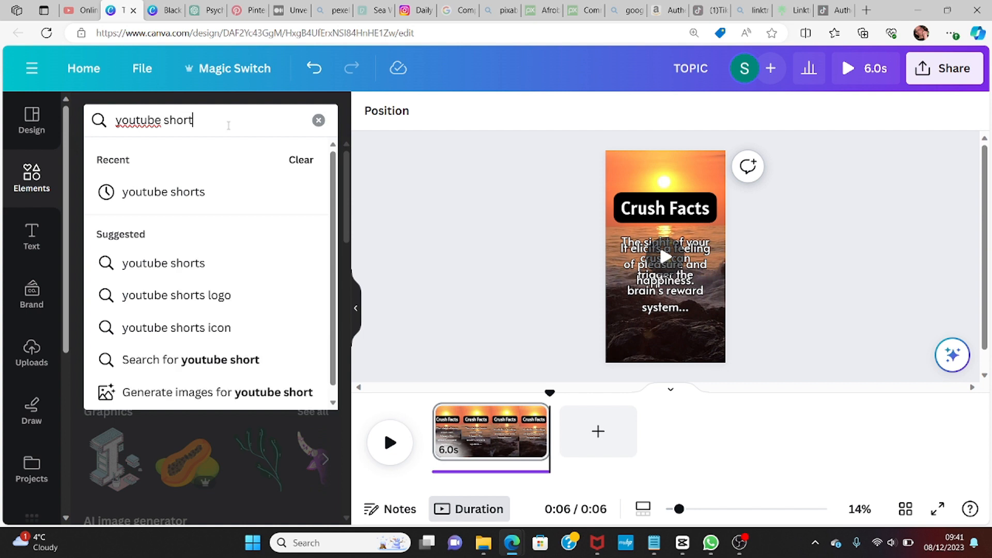
left_click(186, 265)
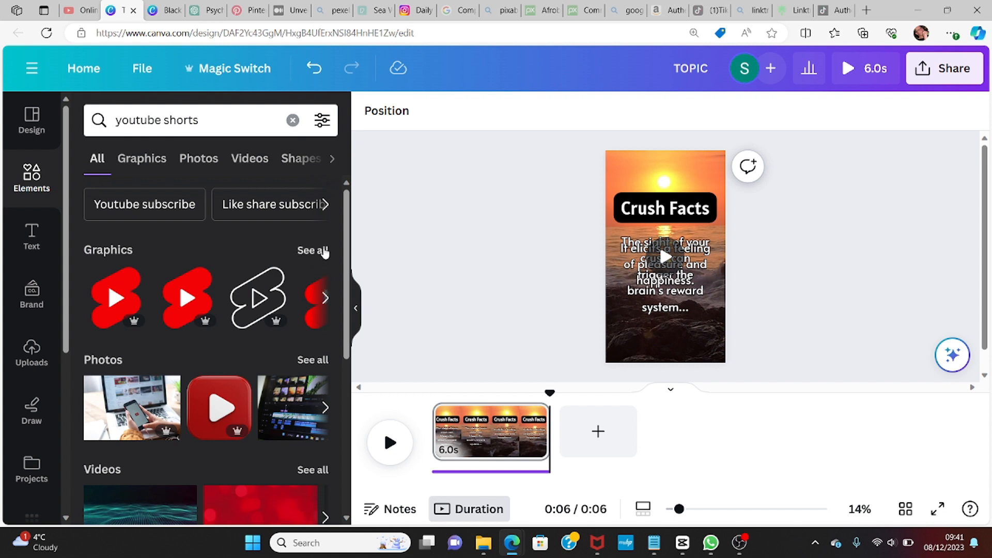
left_click(324, 251)
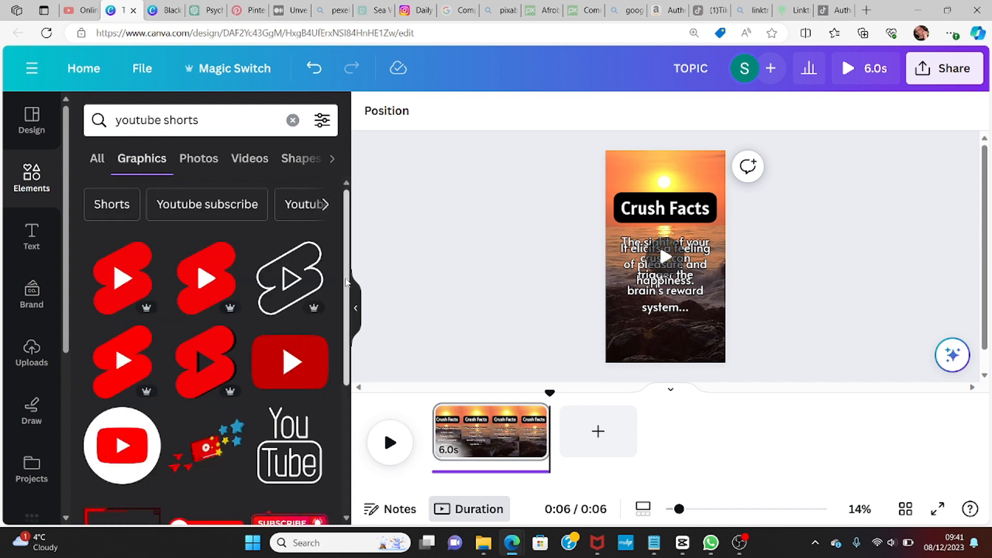
scroll(346, 282, "down", 4)
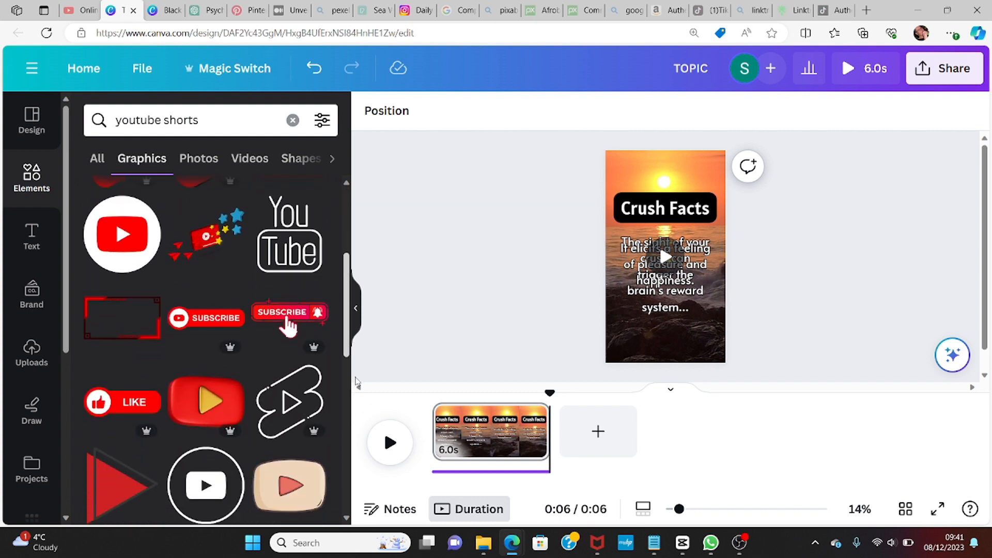
scroll(345, 382, "down", 6)
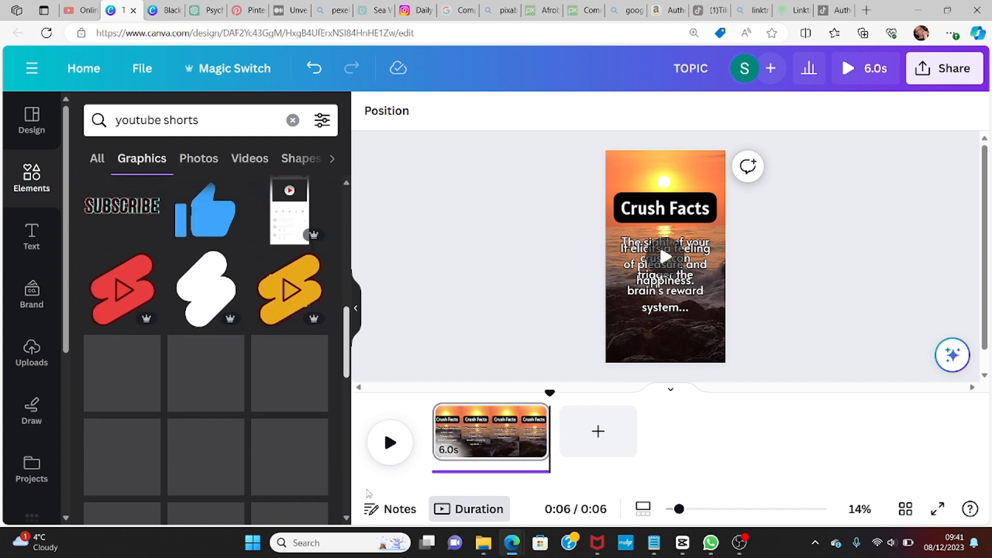
left_click_drag(368, 494, 363, 367)
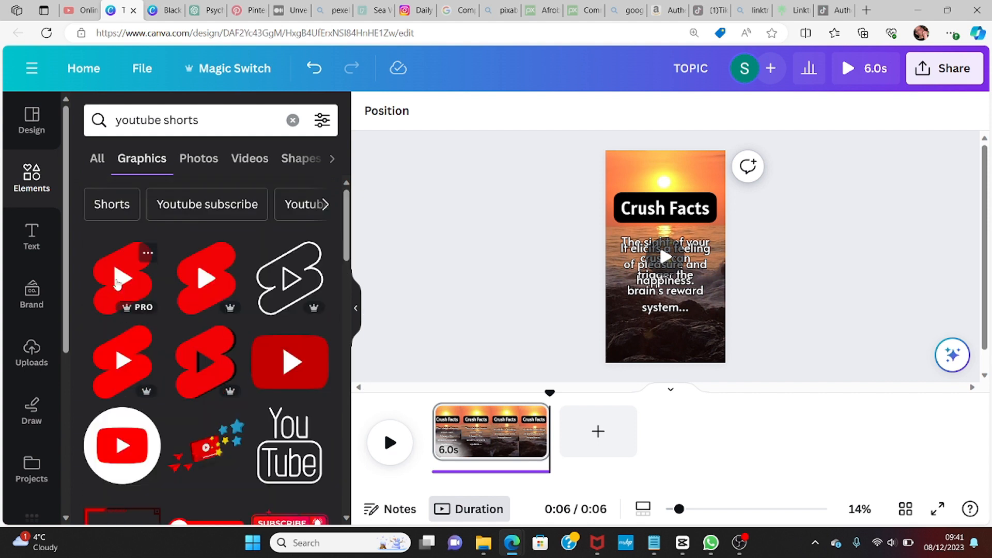
Step: Add a YouTube Shorts logo graphic, shrink it and place it in the page's bottom-left corner
left_click(117, 283)
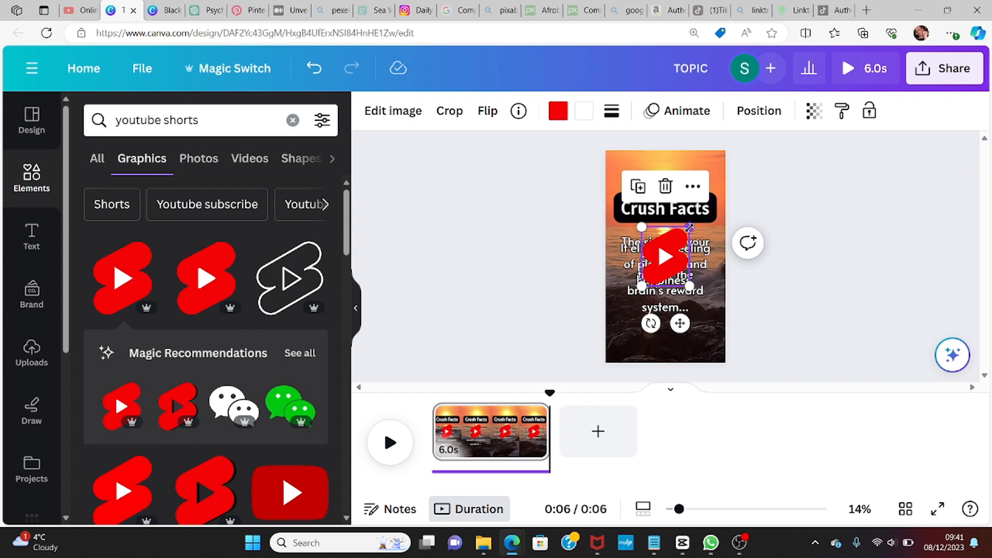
left_click_drag(689, 227, 666, 257)
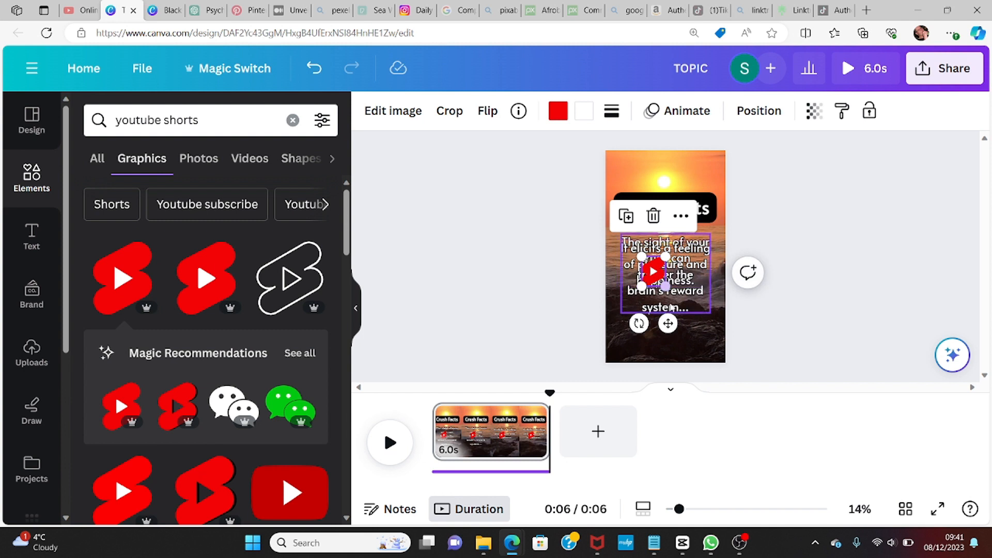
left_click_drag(668, 324, 652, 394)
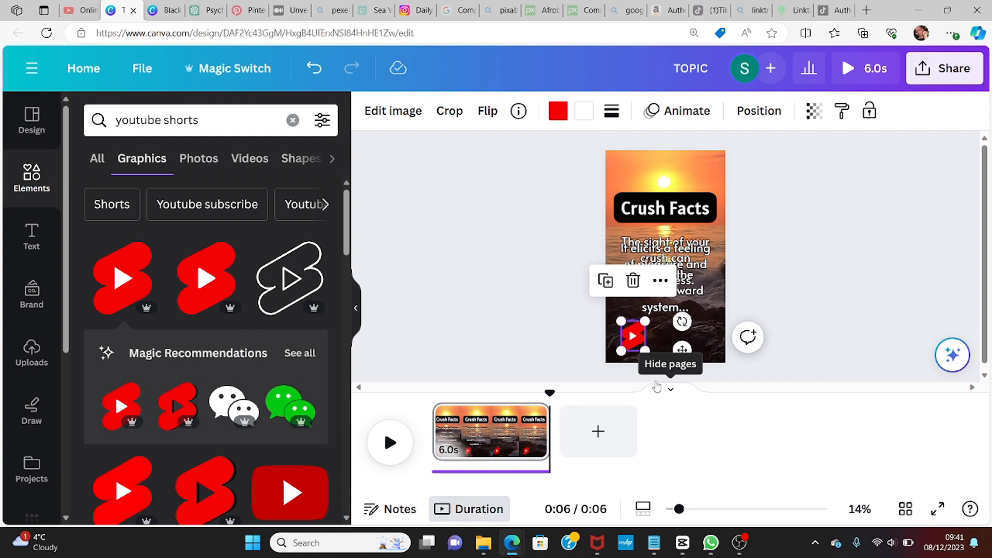
left_click(717, 298)
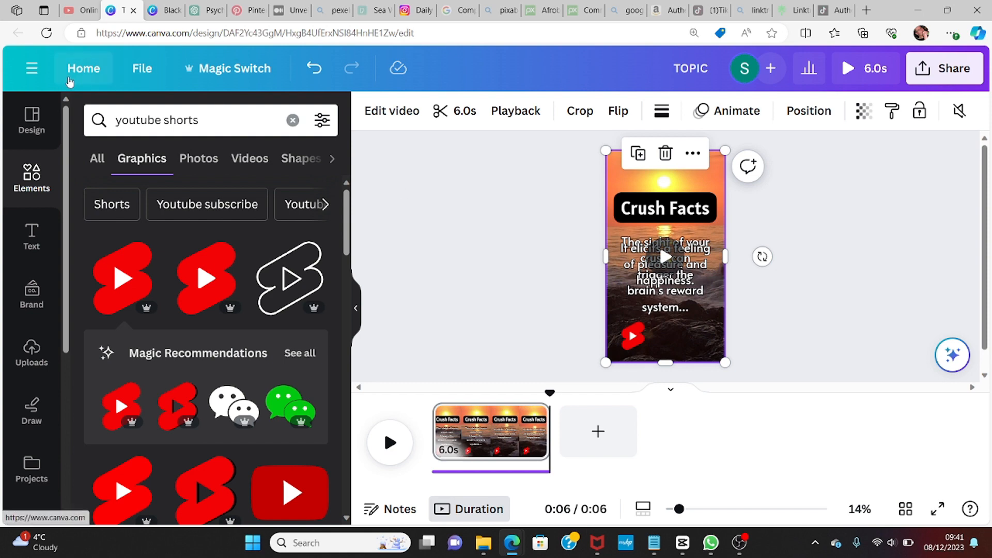
left_click(32, 246)
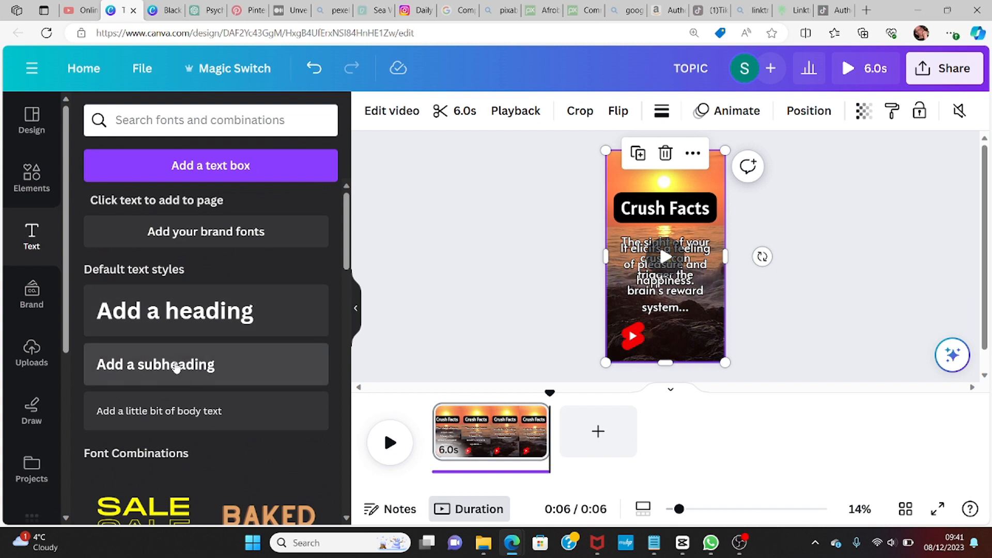
left_click(174, 368)
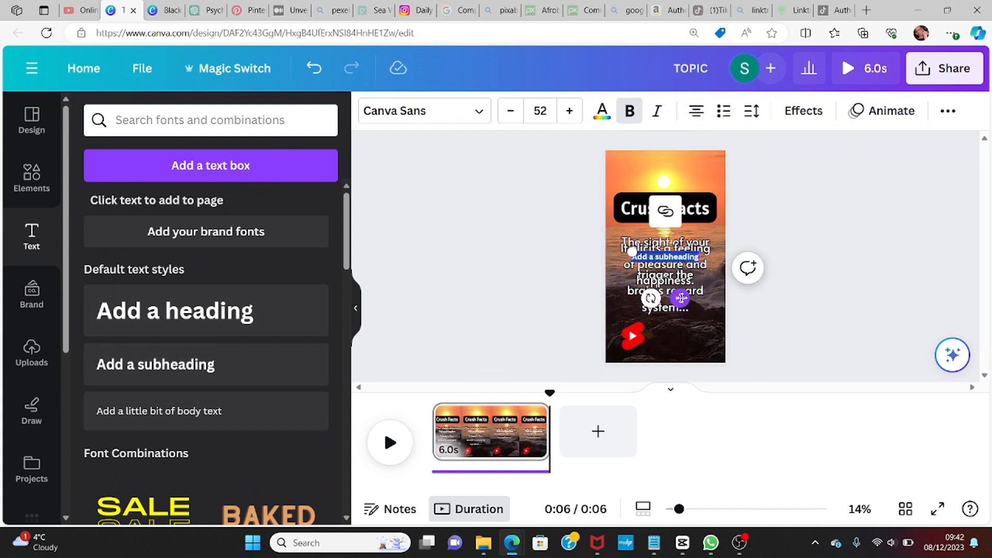
left_click_drag(681, 297, 697, 371)
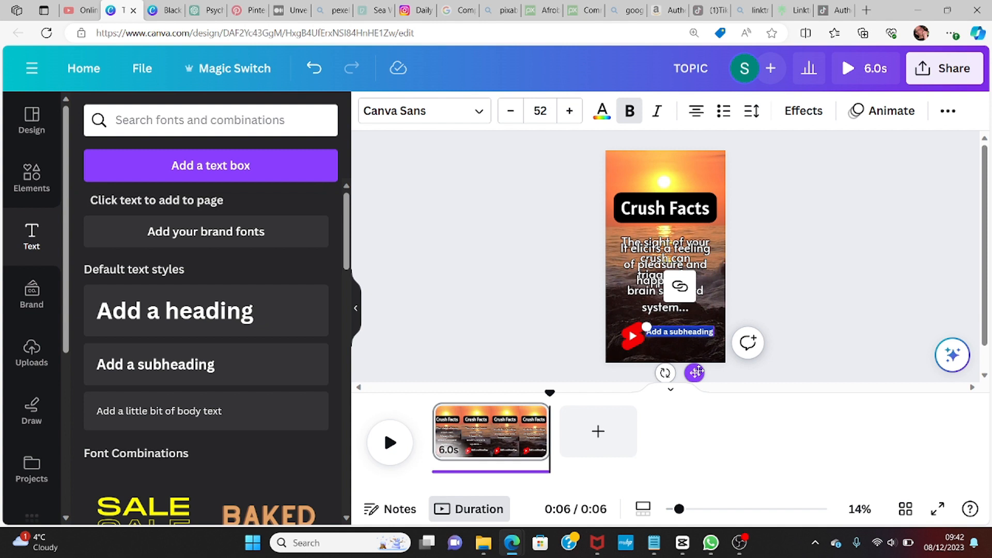
type("@D")
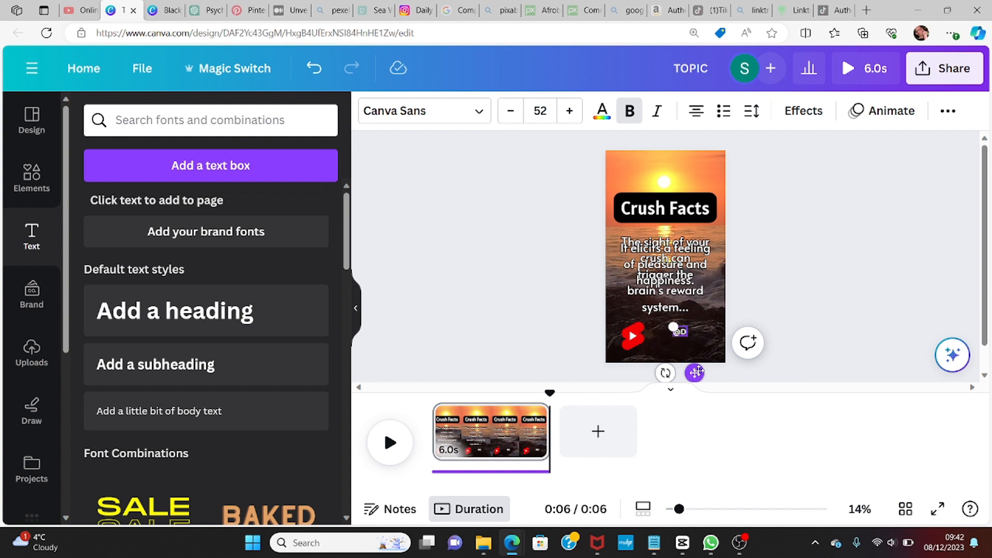
type("ailyDos")
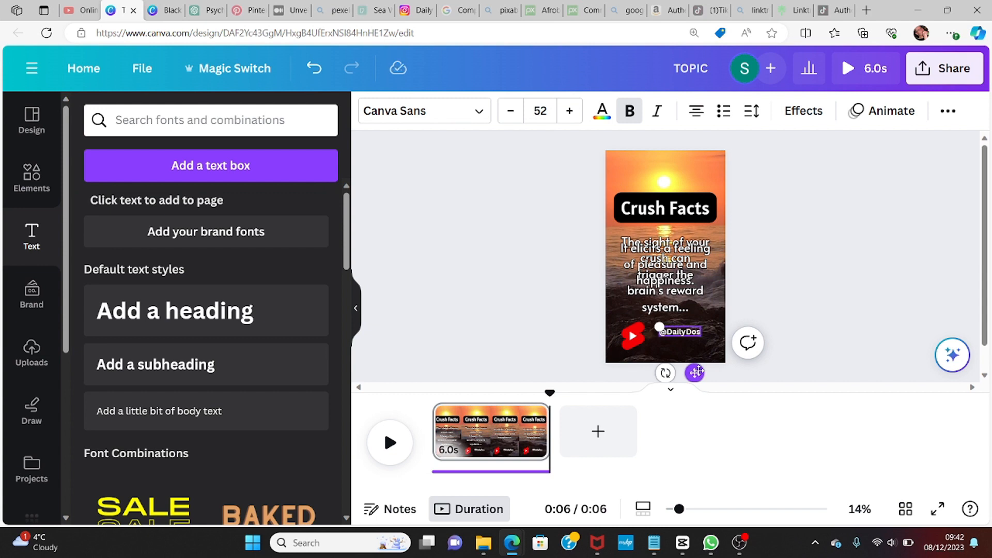
type("eIn")
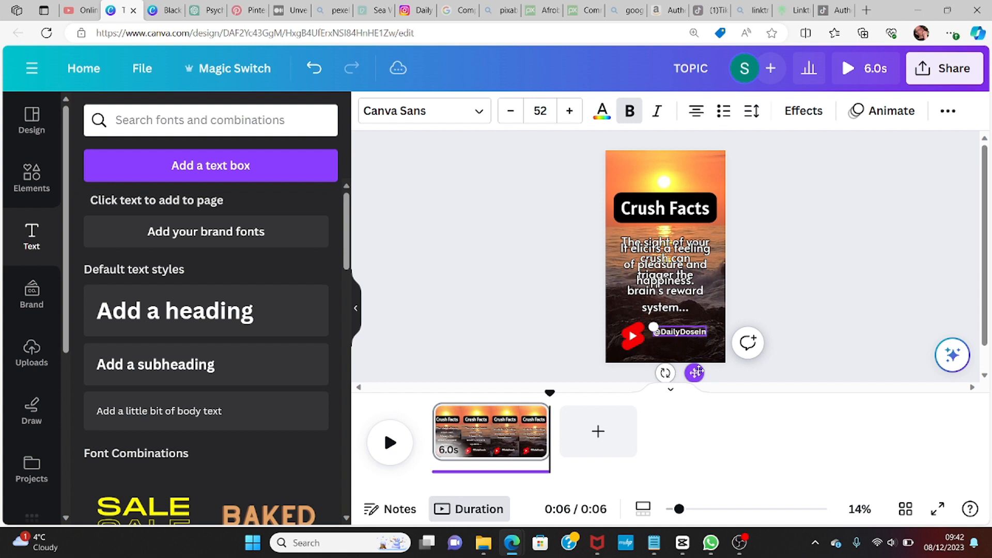
type("sights")
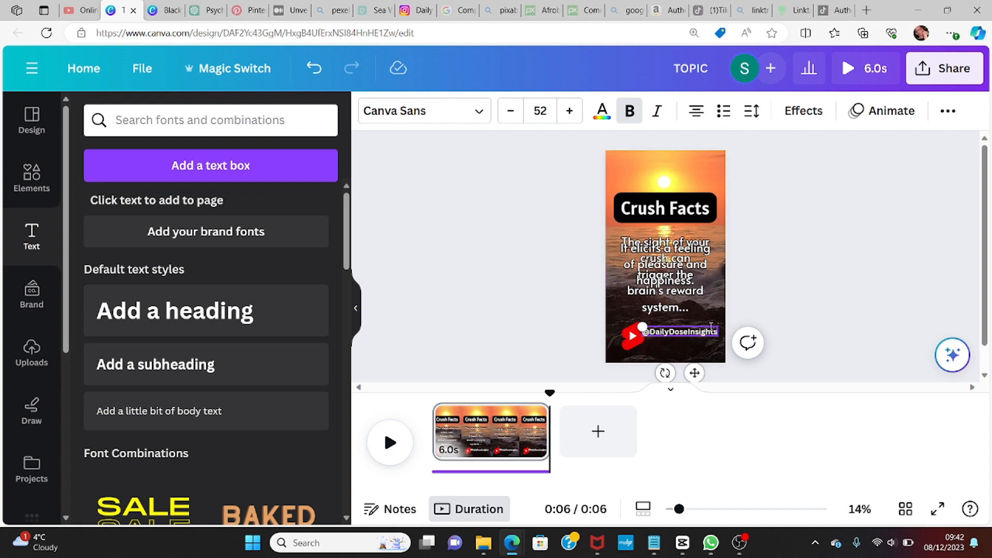
Step: Apply an Outline effect to the handle text with thickness 86 and a black outline colour
left_click_drag(703, 333, 637, 334)
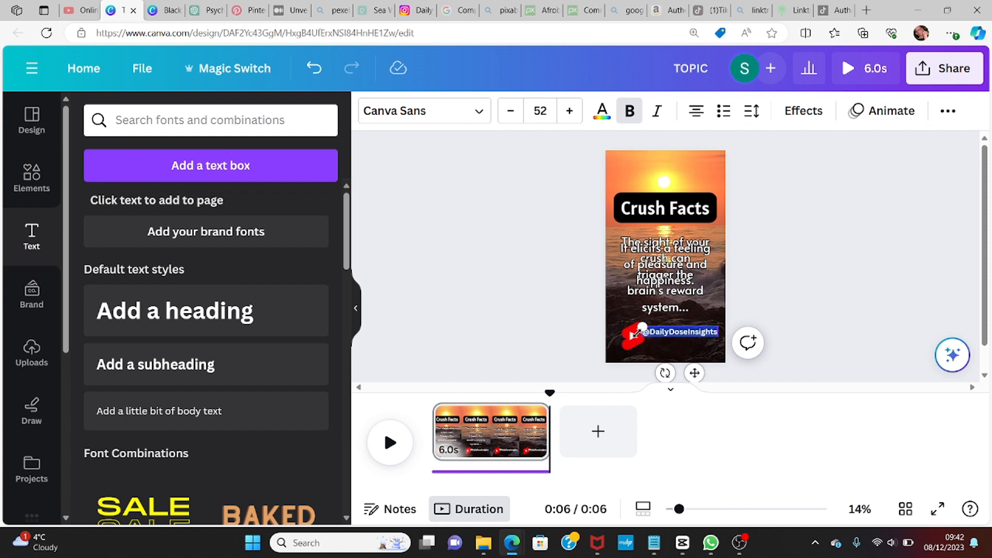
left_click(803, 111)
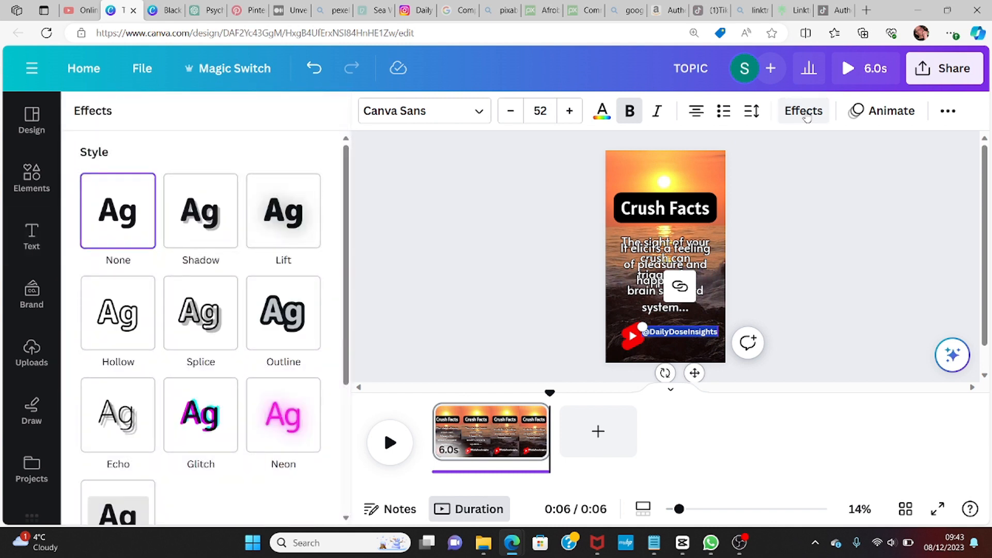
left_click(293, 315)
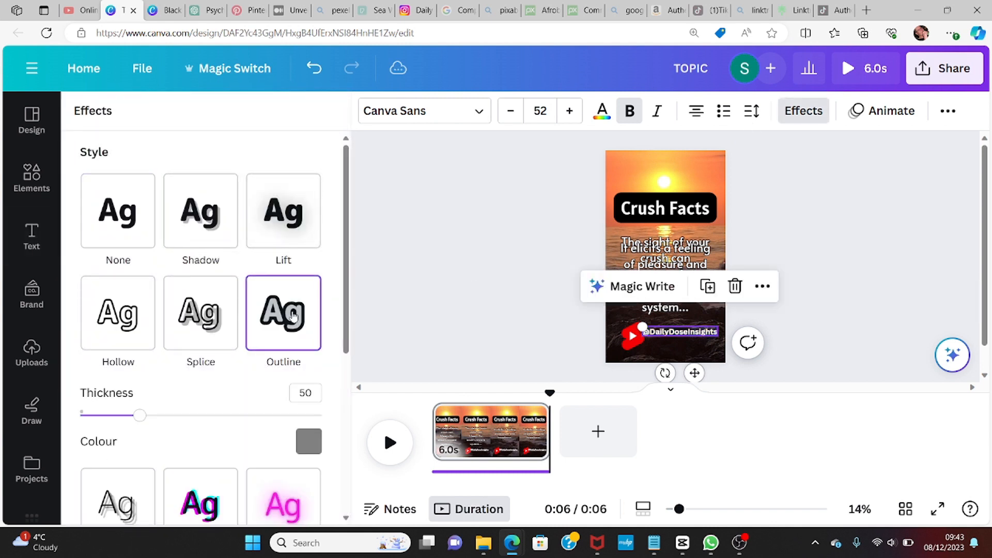
left_click(298, 393)
left_click_drag(315, 394, 297, 393)
type("86")
left_click(309, 440)
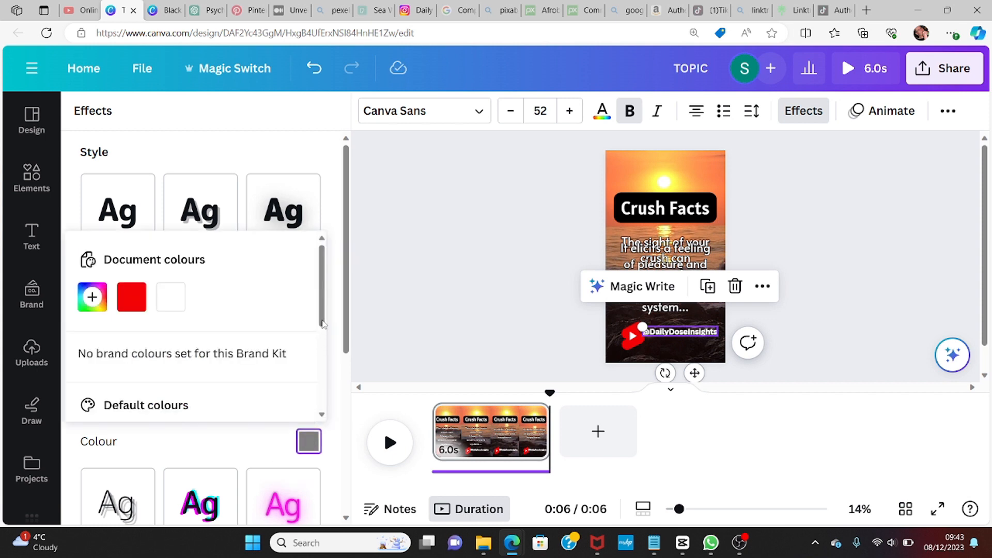
left_click_drag(323, 331, 330, 386)
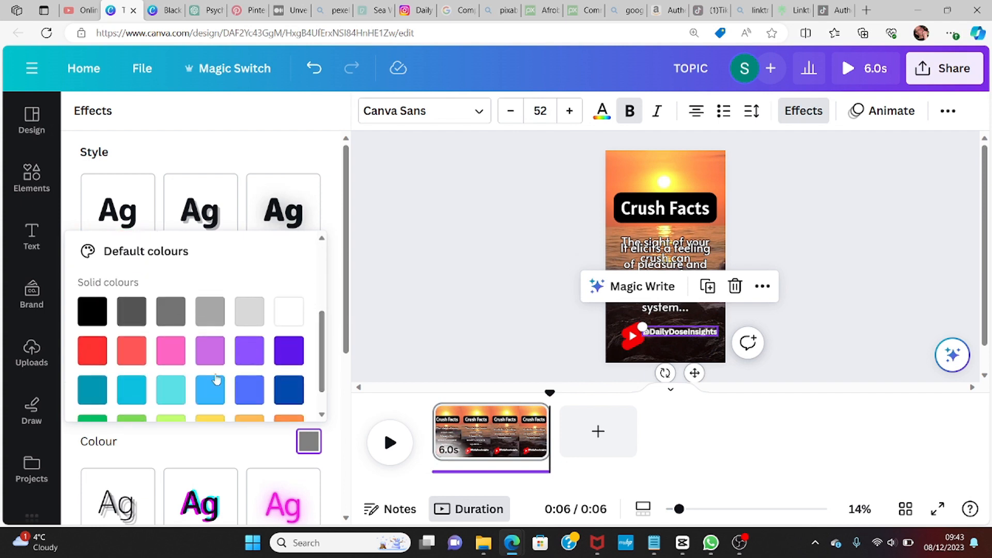
left_click(92, 311)
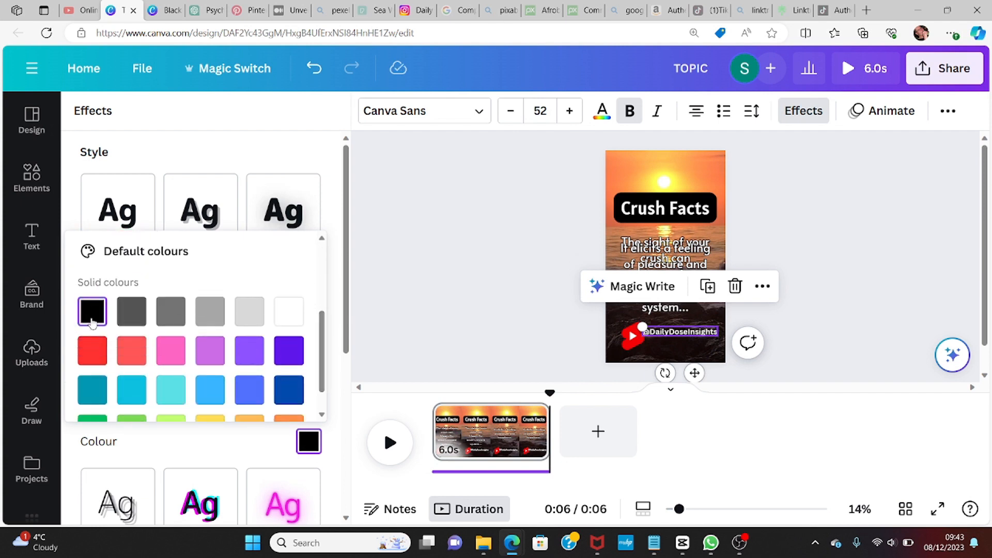
left_click(707, 174)
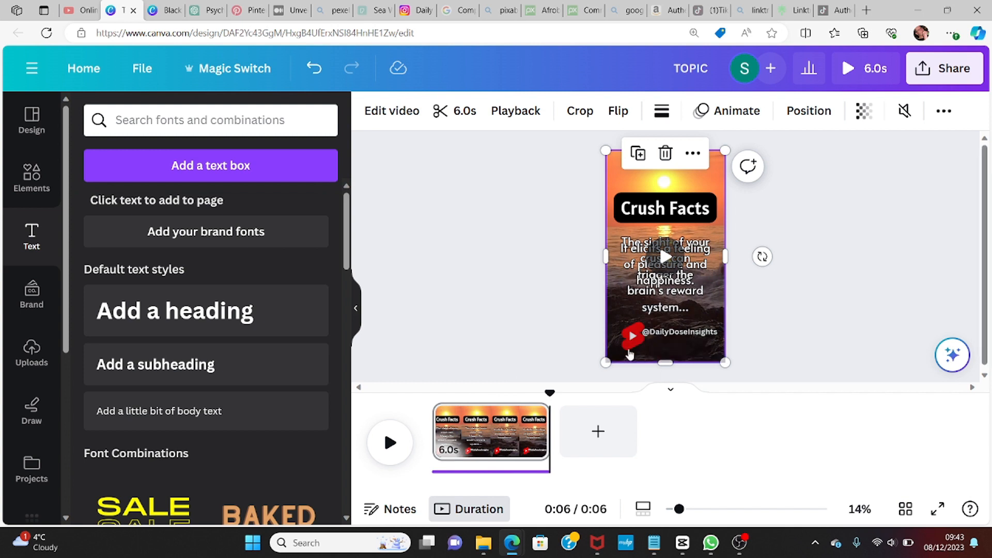
left_click(679, 309)
left_click(633, 337)
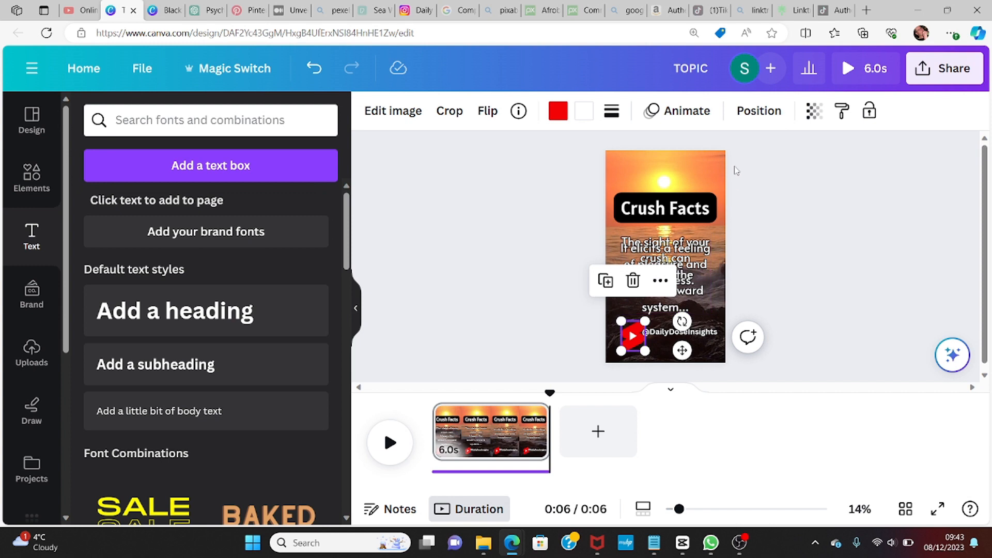
left_click(697, 117)
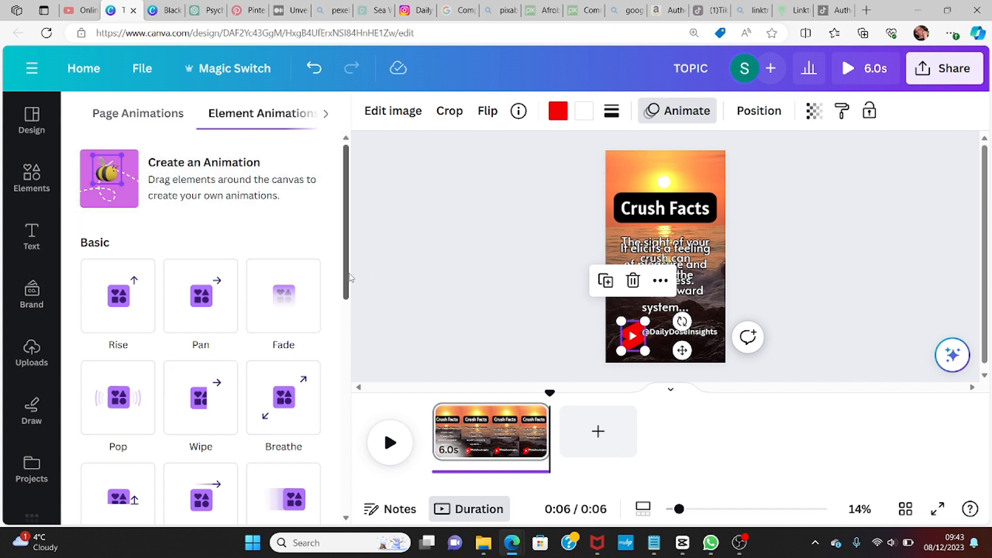
mouse_move(346, 273)
left_mouse_down()
mouse_move(361, 494)
mouse_move(360, 274)
left_mouse_up()
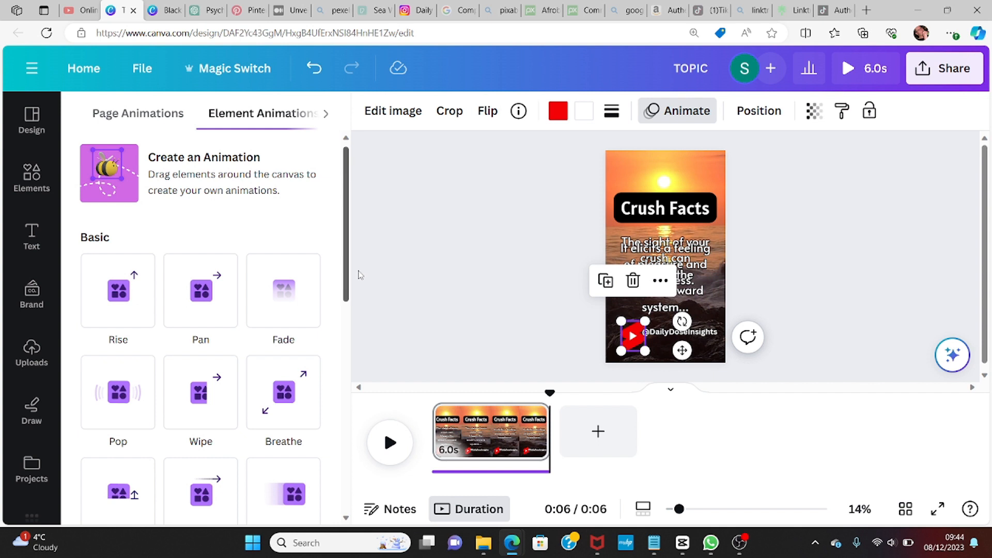
left_click(630, 343)
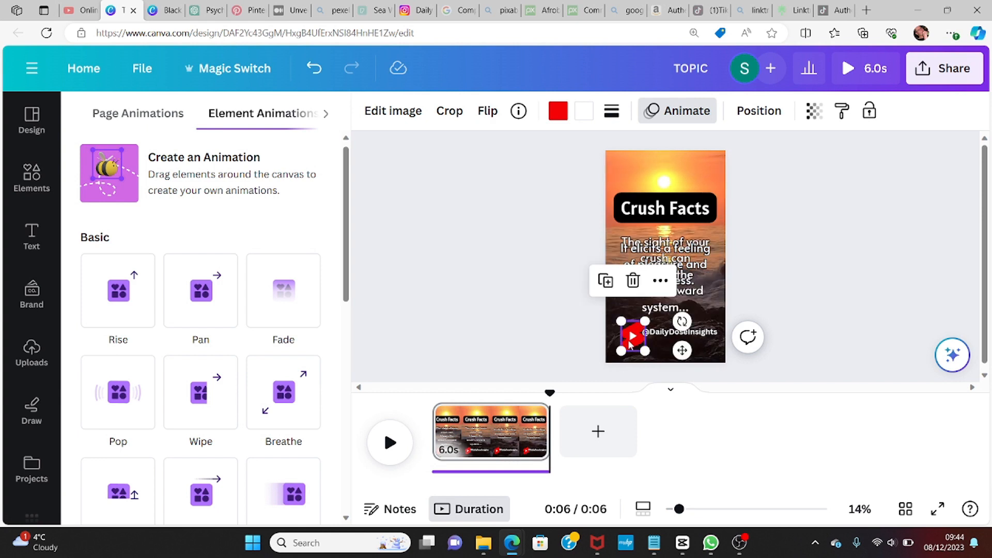
left_click(476, 308)
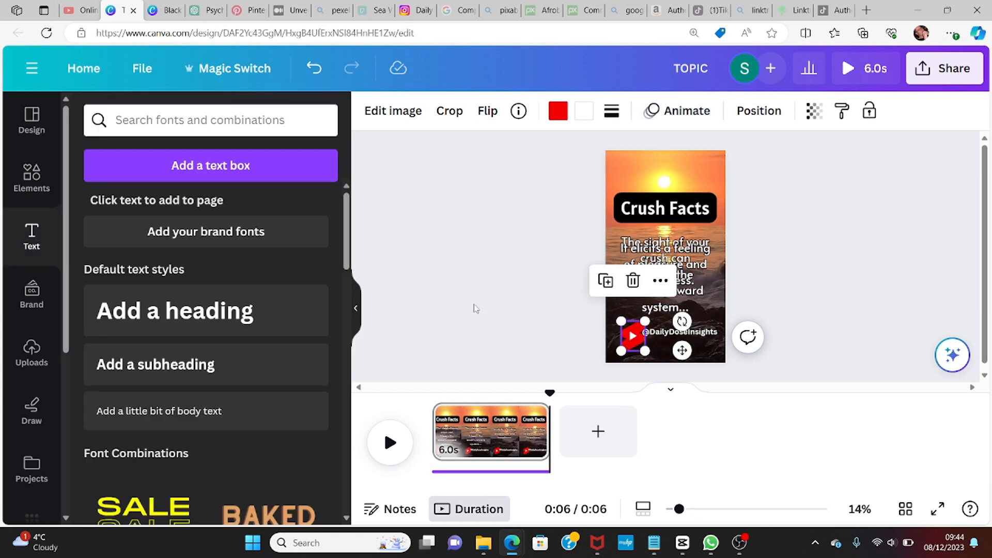
left_click(715, 171)
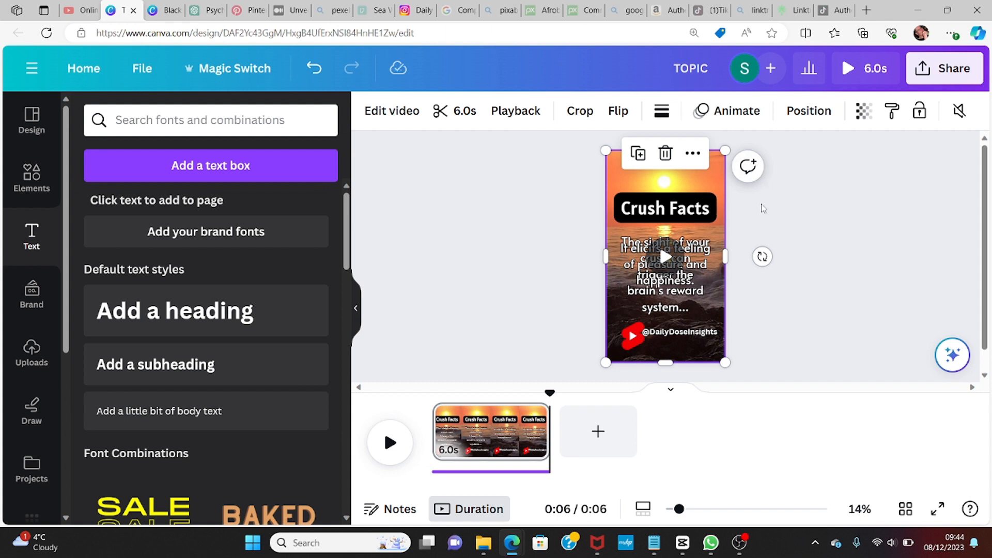
left_click(762, 215)
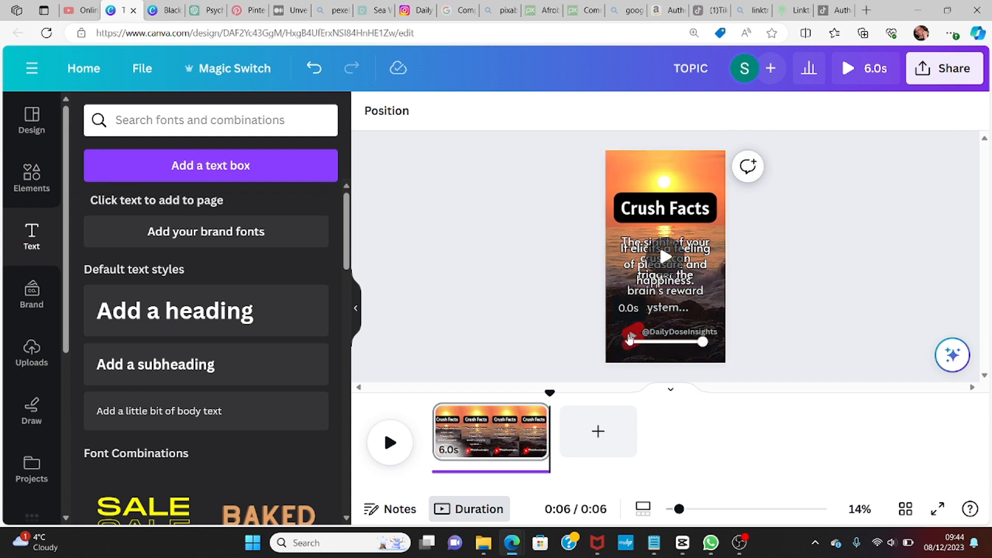
left_click(707, 239)
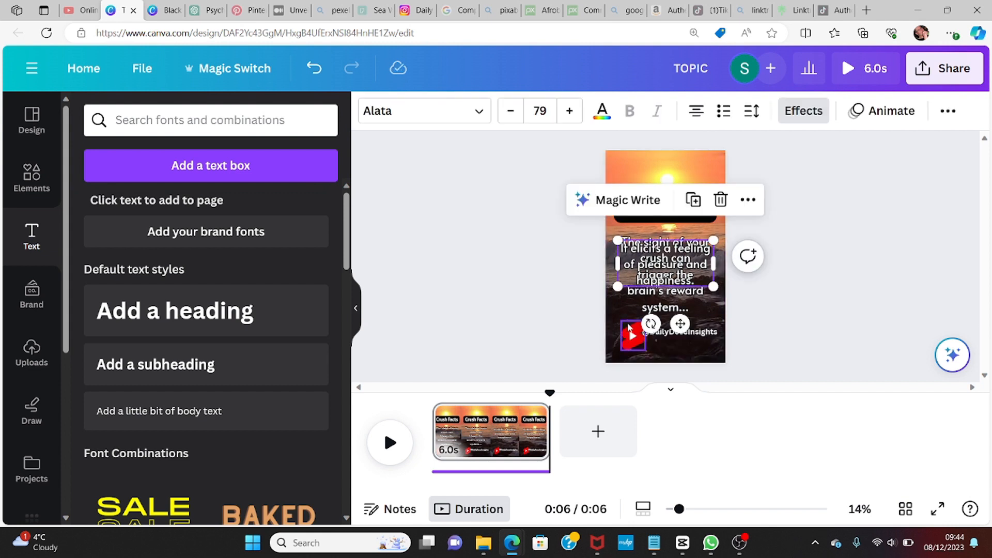
Step: Apply the Tumble animation to the YouTube Shorts logo
left_click(634, 344)
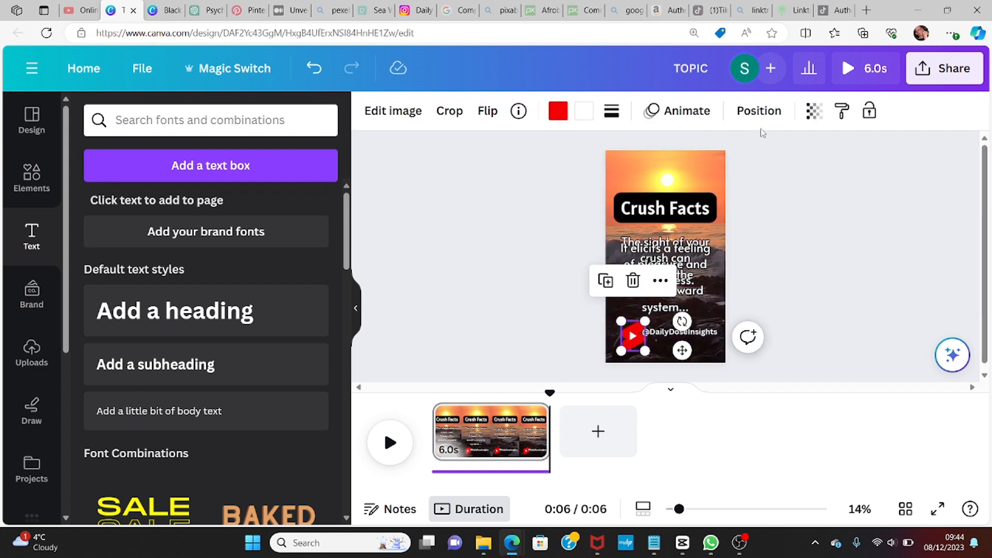
left_click(688, 118)
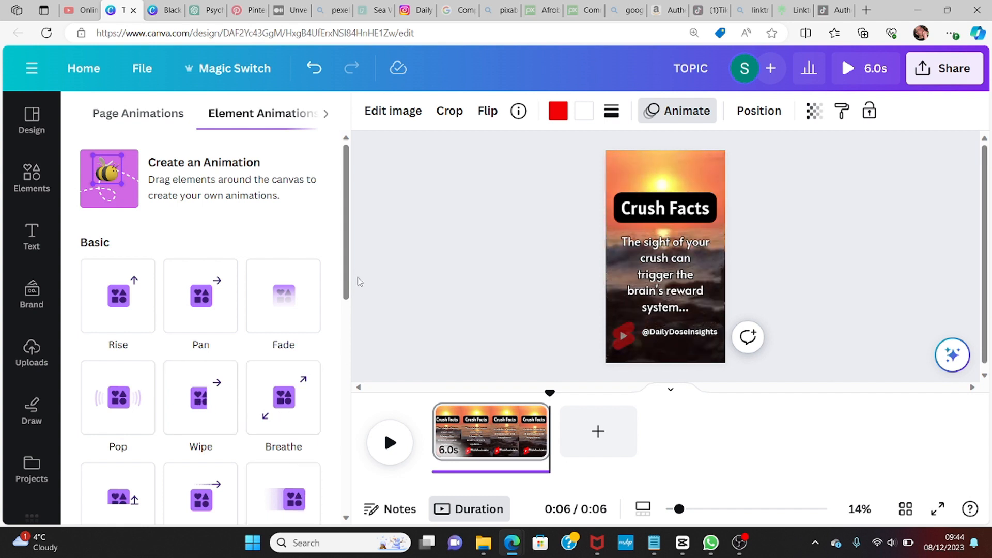
left_click_drag(346, 287, 362, 384)
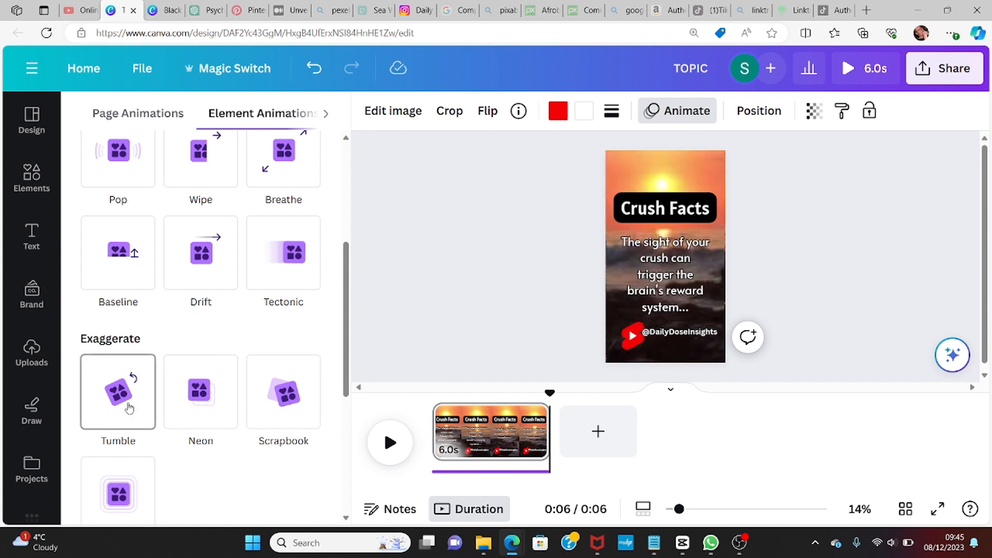
left_click(129, 408)
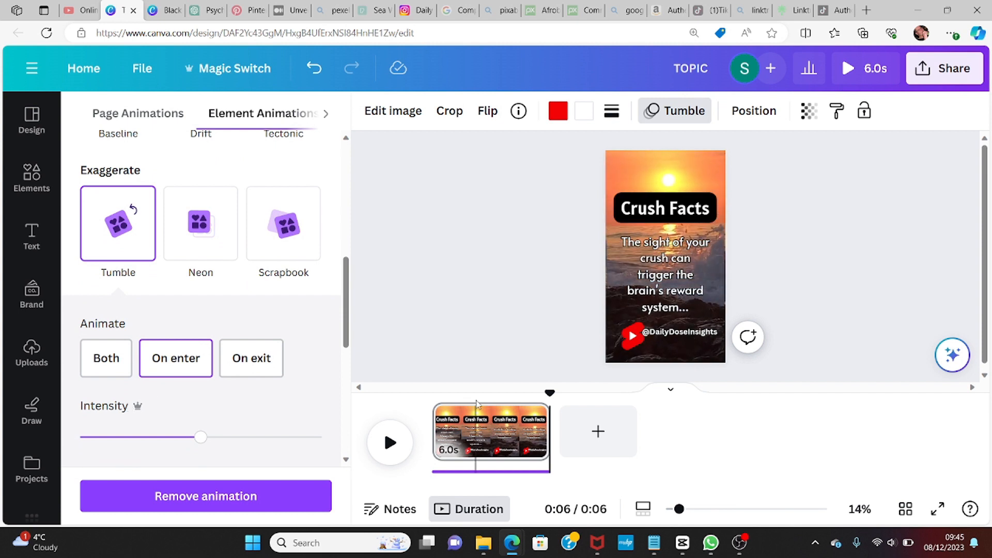
left_click(709, 333)
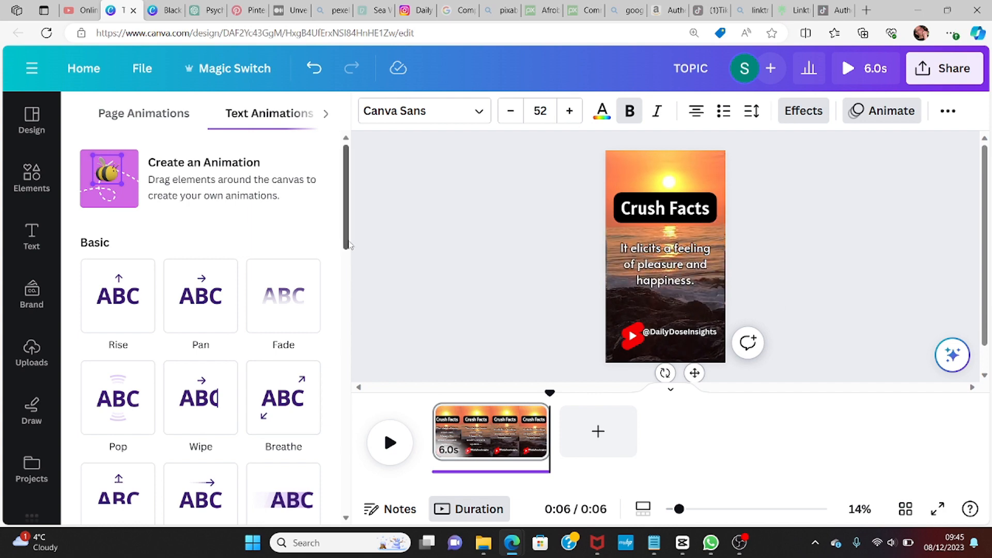
left_click_drag(346, 238, 353, 305)
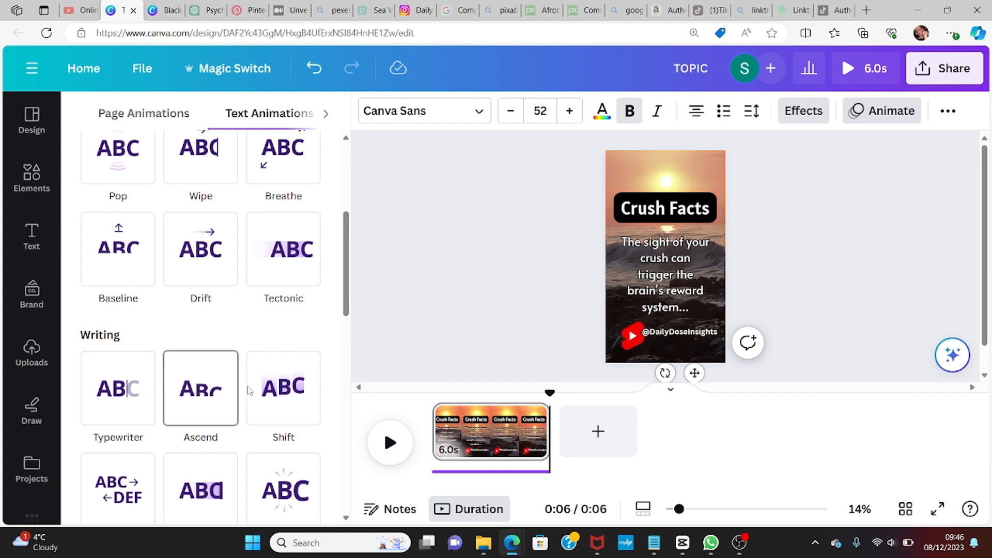
left_click(112, 402)
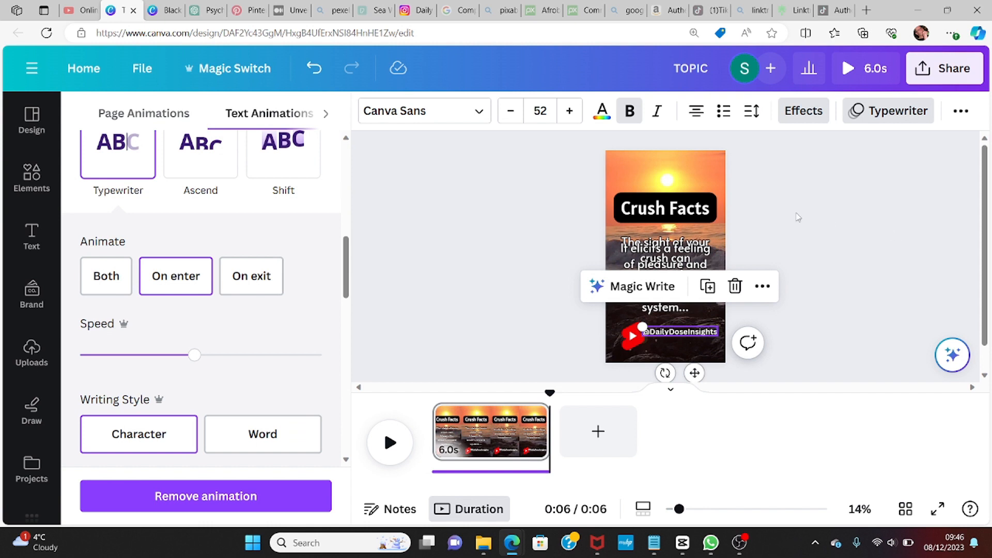
key("Escape")
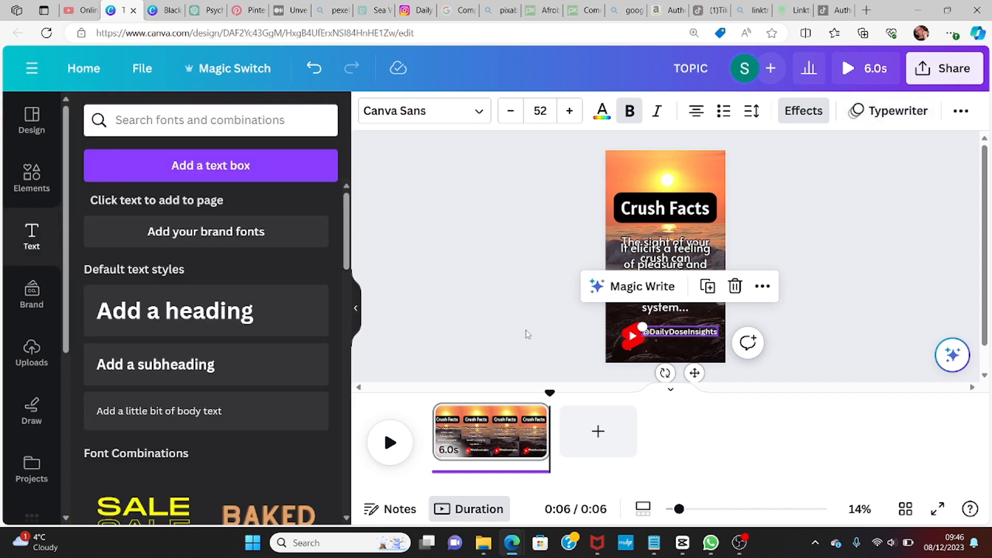
left_click_drag(550, 394, 432, 393)
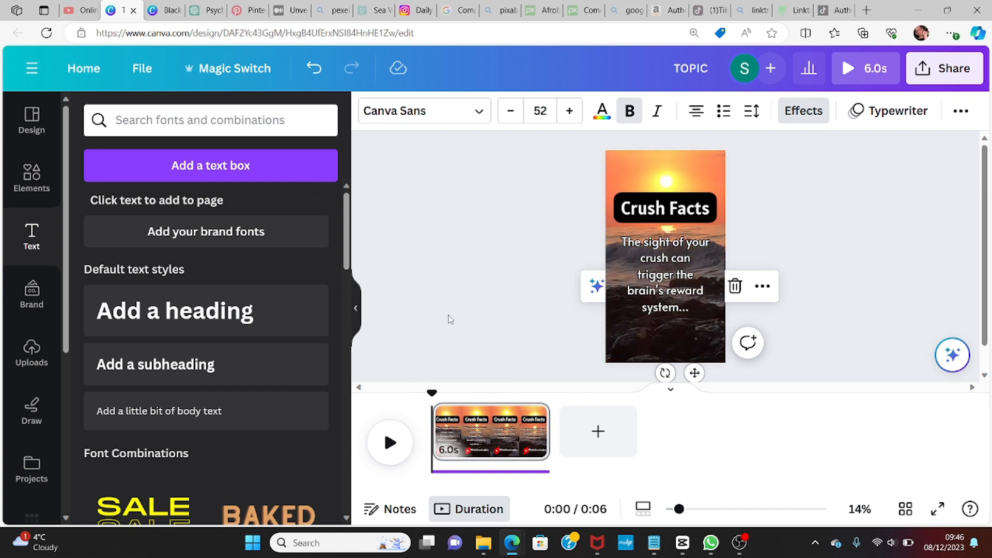
Step: Play back the finished Short and download the design as an MP4 video
left_click(390, 445)
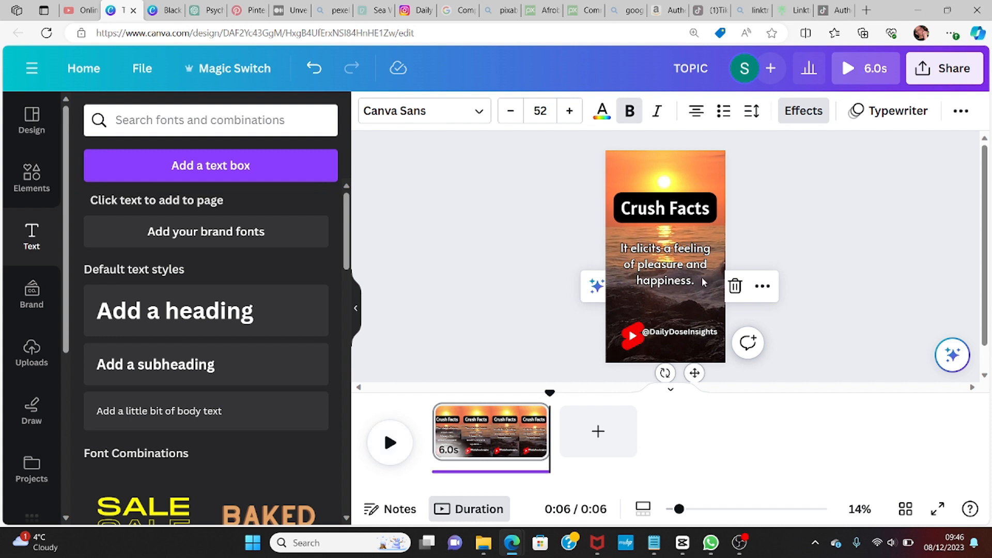
left_click(390, 443)
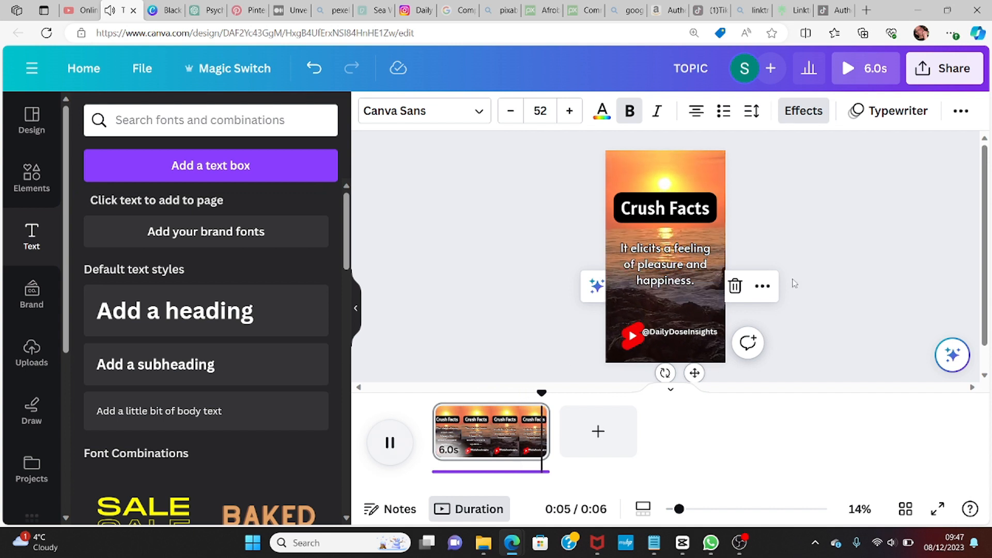
left_click(952, 65)
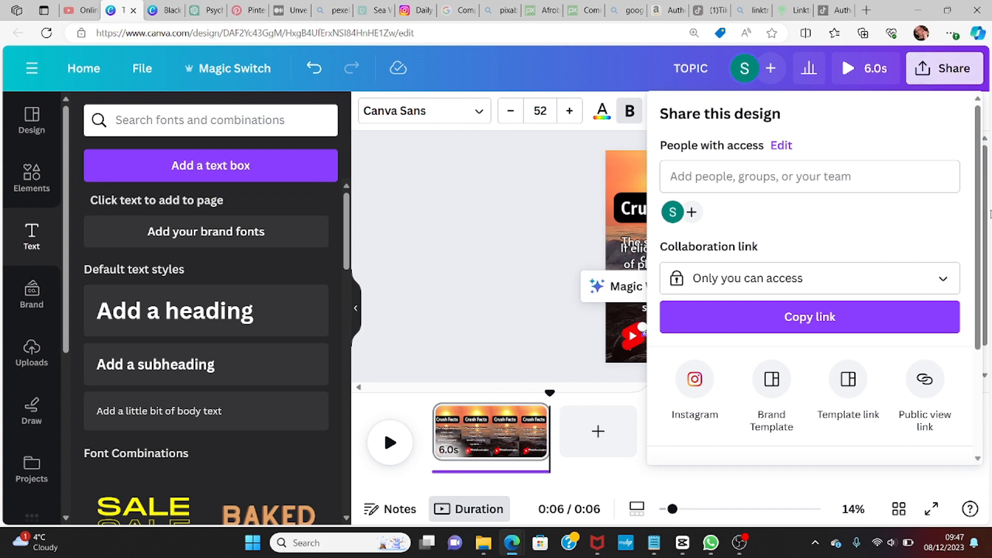
left_click_drag(981, 245, 988, 340)
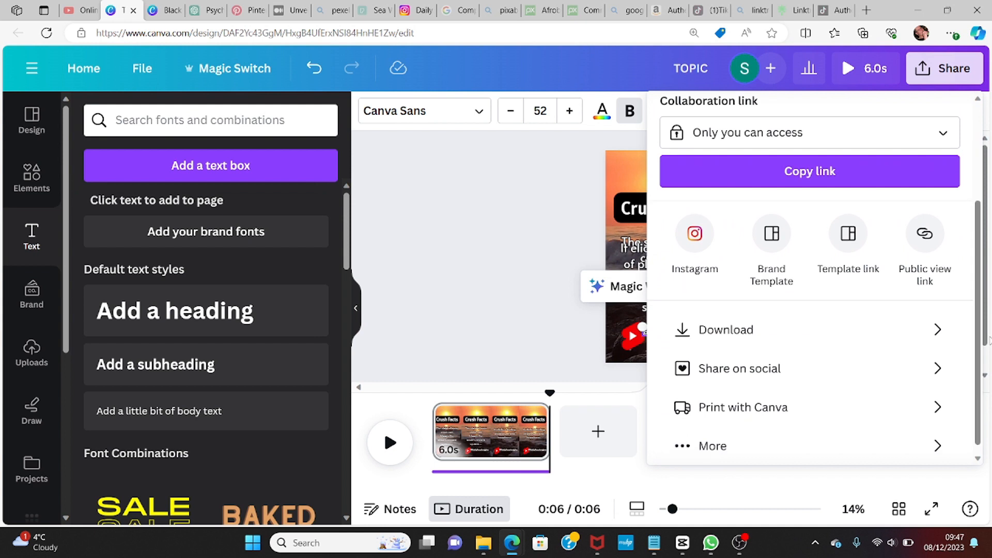
left_click(743, 330)
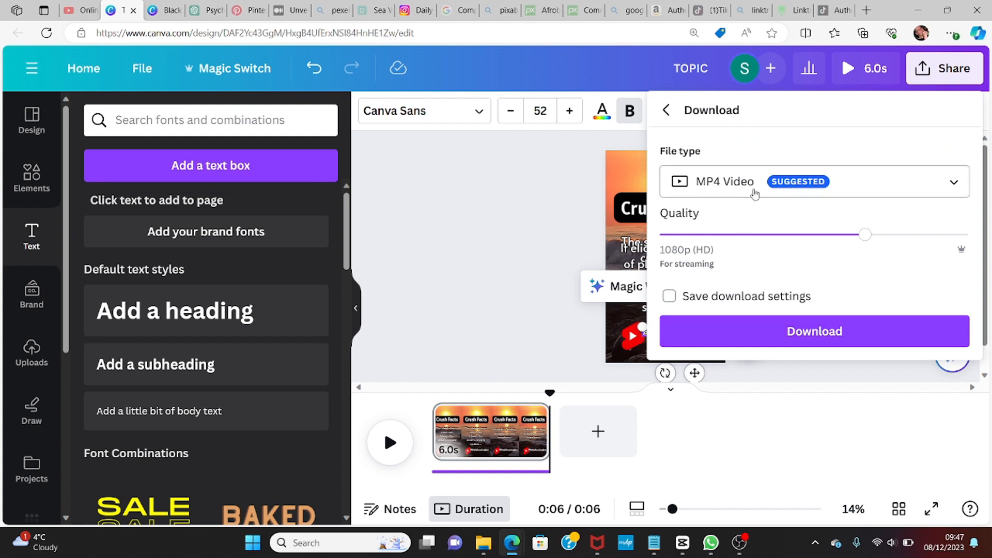
left_click(802, 333)
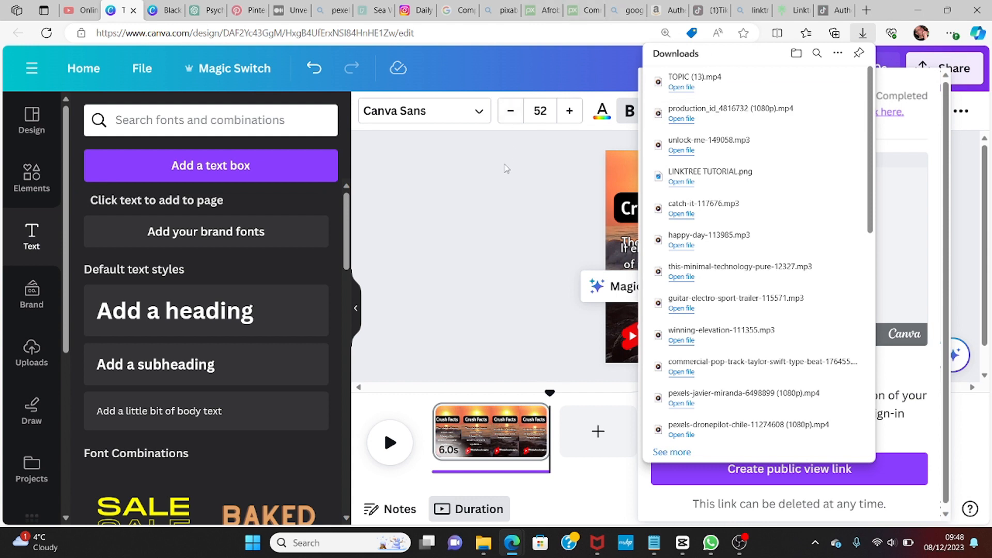
left_click(508, 247)
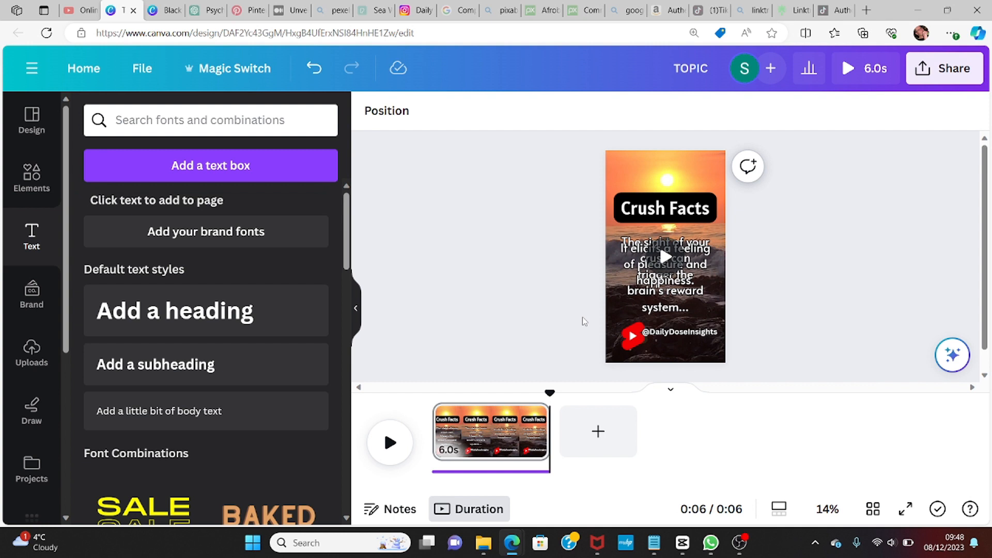
Step: Delete the YouTube Shorts logo beside the channel handle
mouse_move(647, 354)
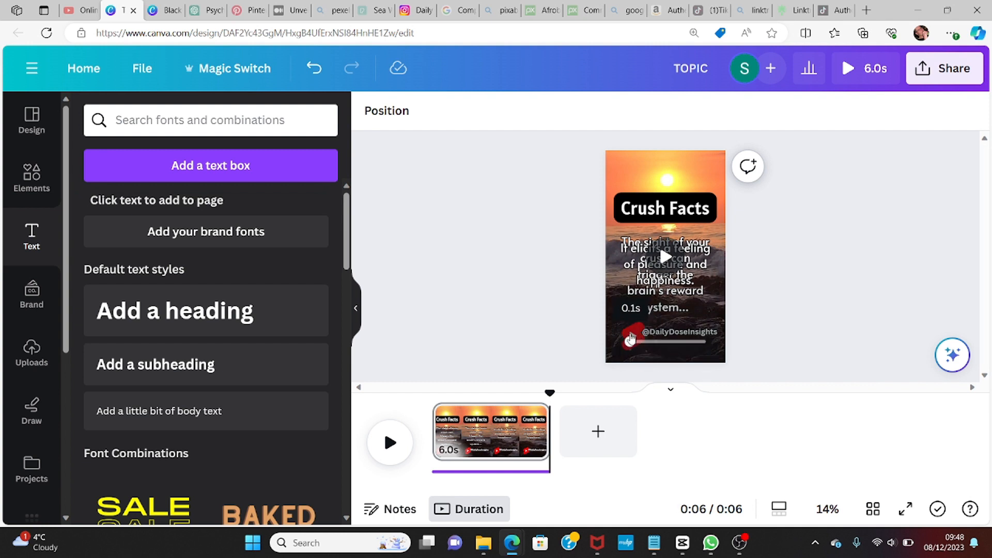
left_click(652, 309)
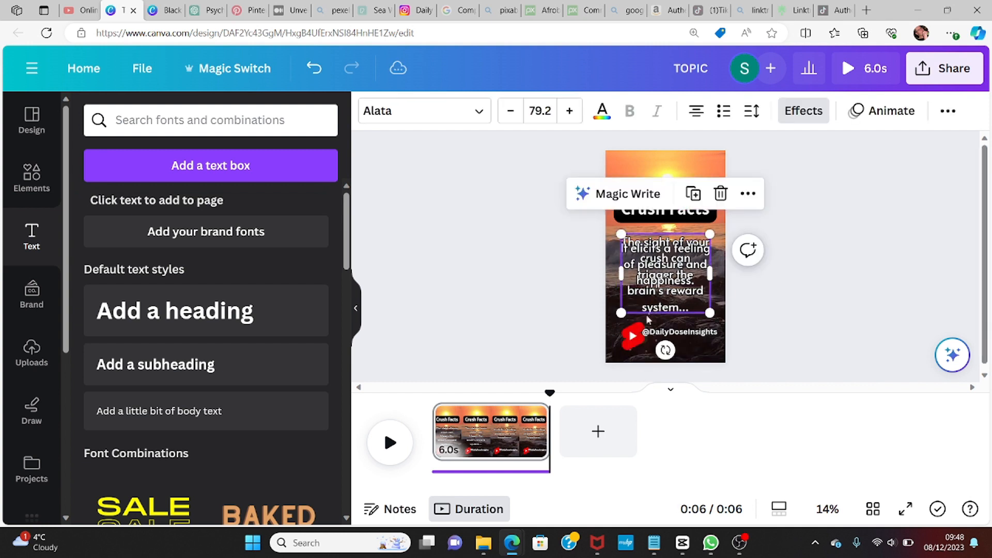
left_click(632, 337)
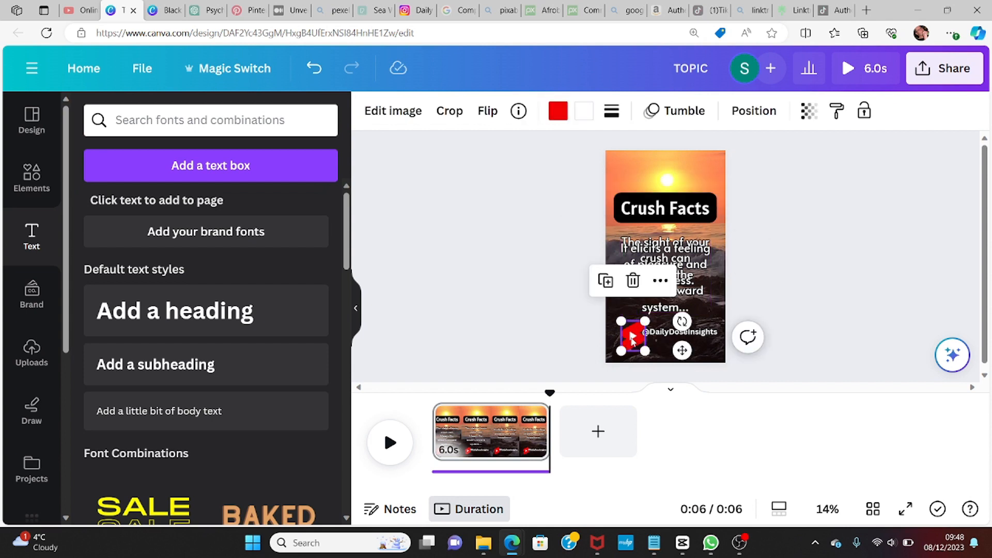
left_click(634, 281)
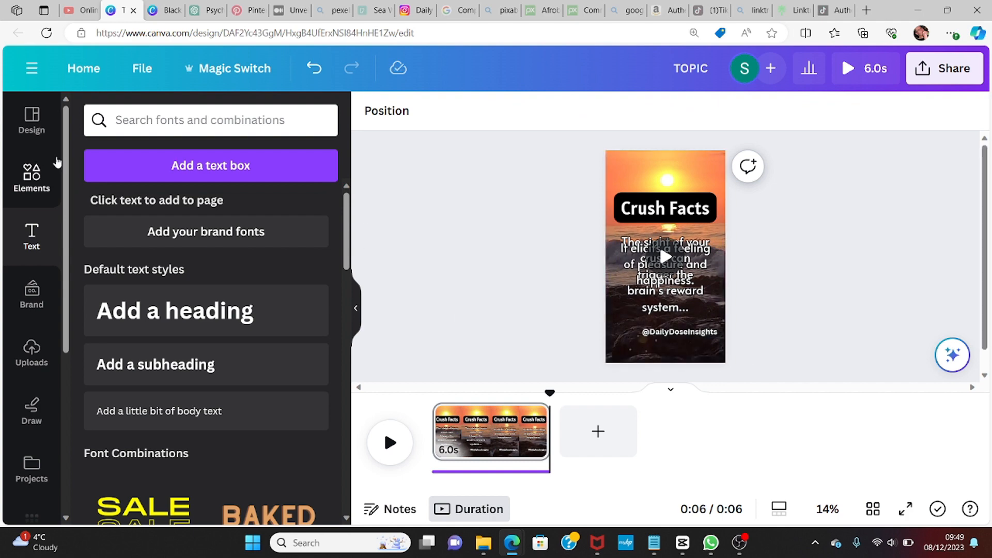
Step: Search the elements library for instagram reels and add the gradient Instagram logo graphic to the page
left_click(32, 178)
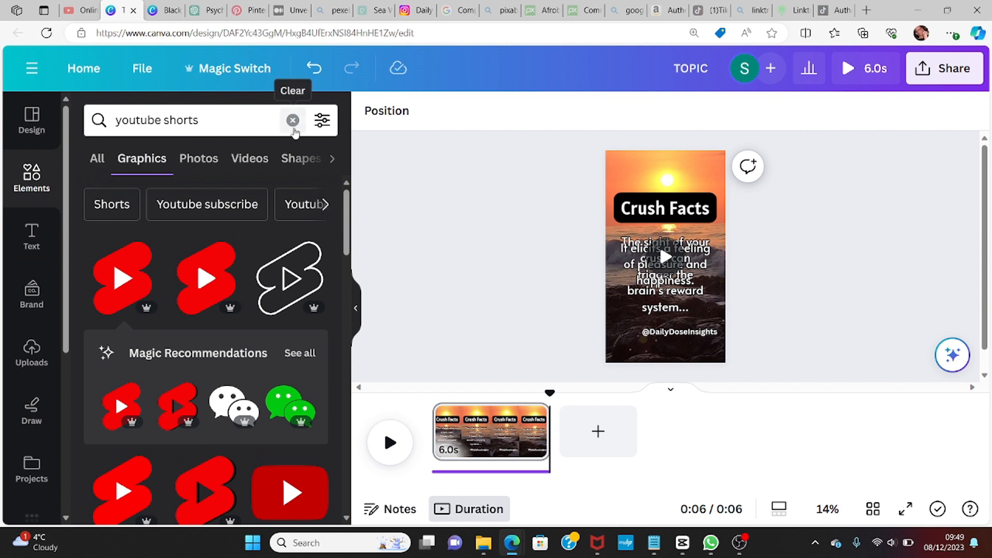
left_click(292, 119)
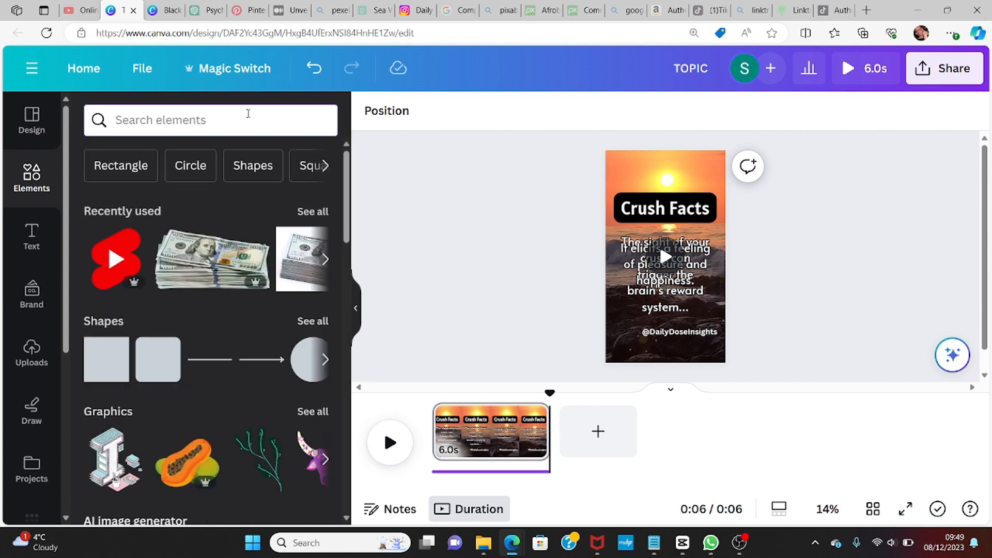
type("ins")
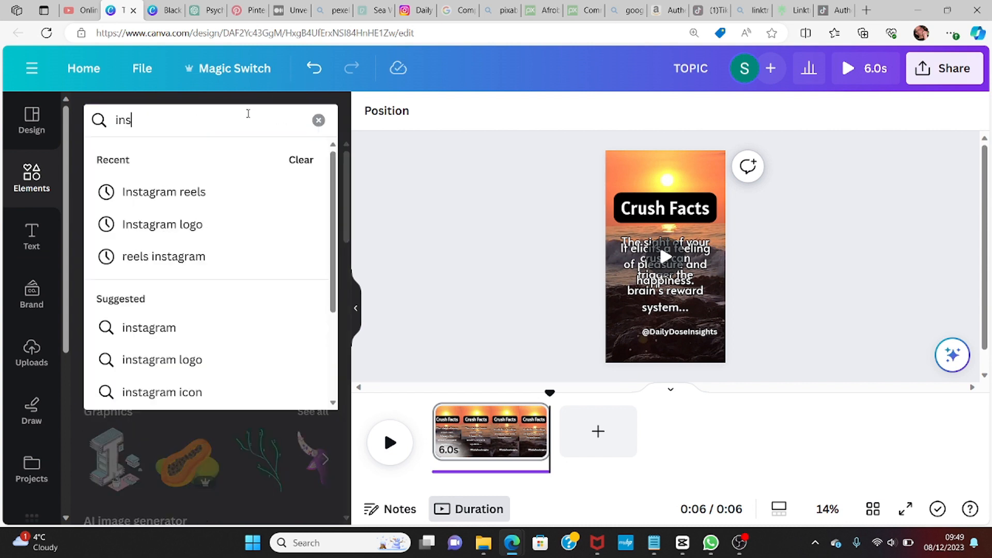
type("tagran")
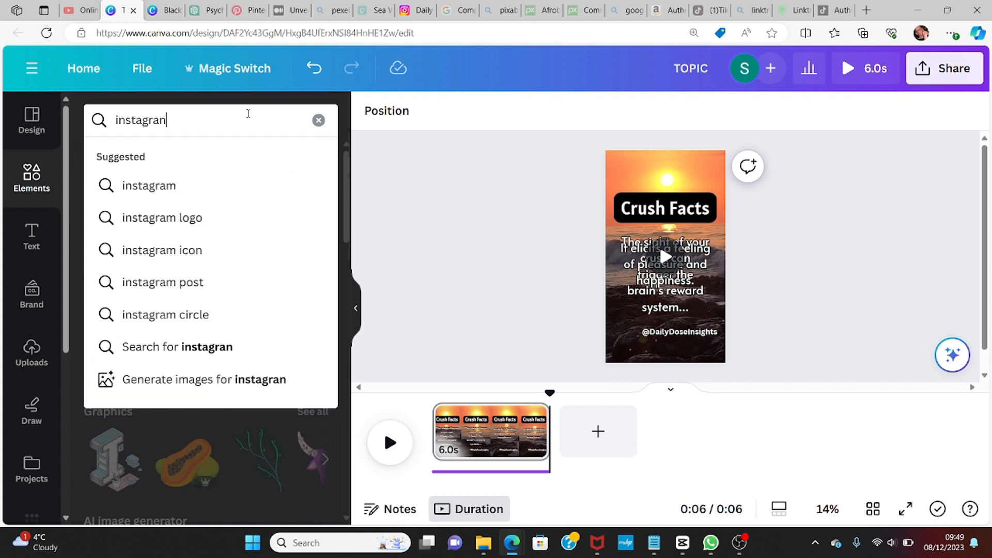
key("BackSpace")
type("m ")
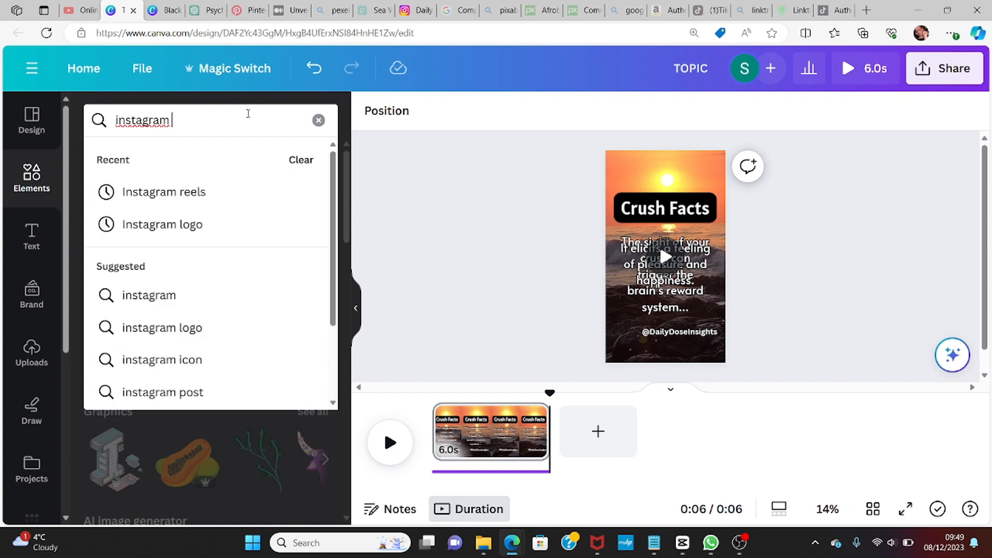
type("reels")
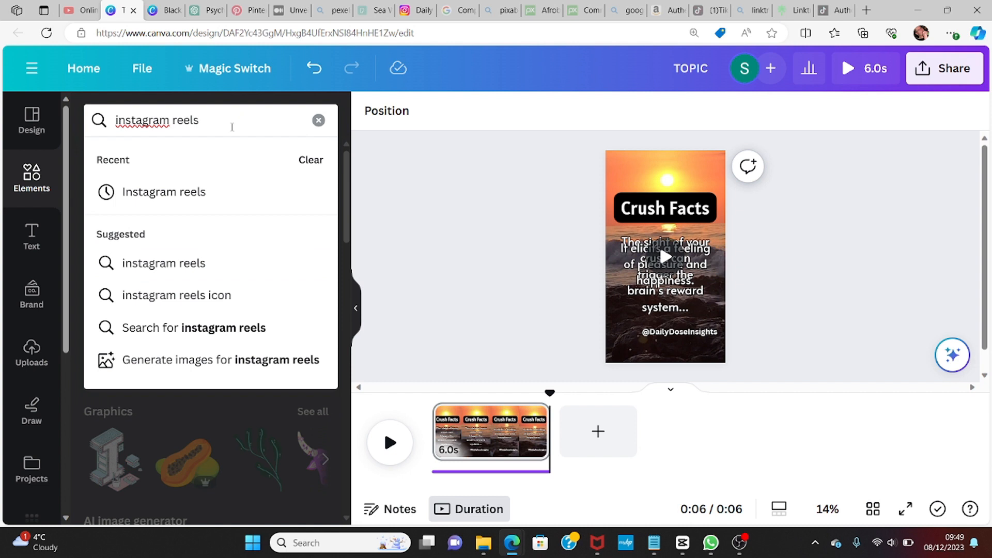
left_click(185, 265)
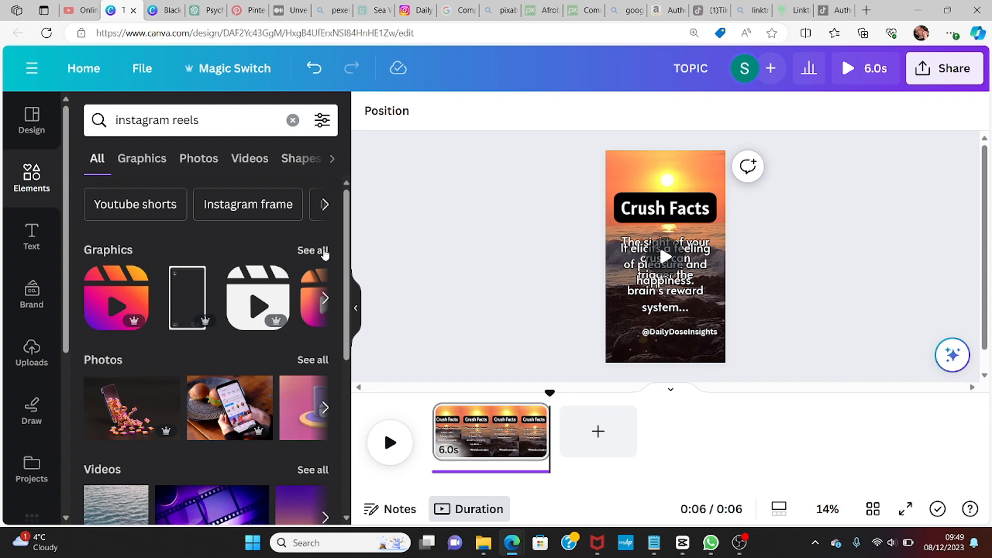
left_click(324, 252)
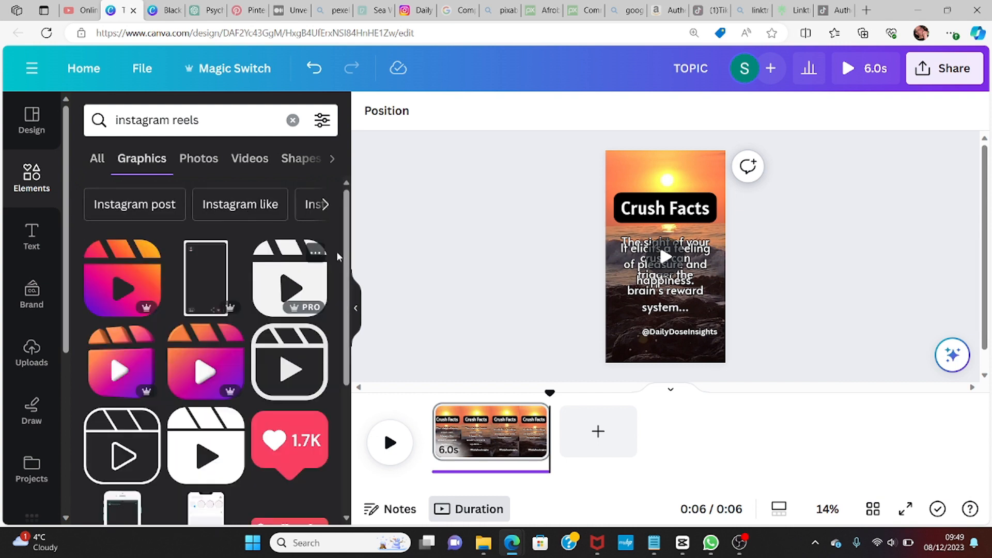
scroll(346, 288, "down", 5)
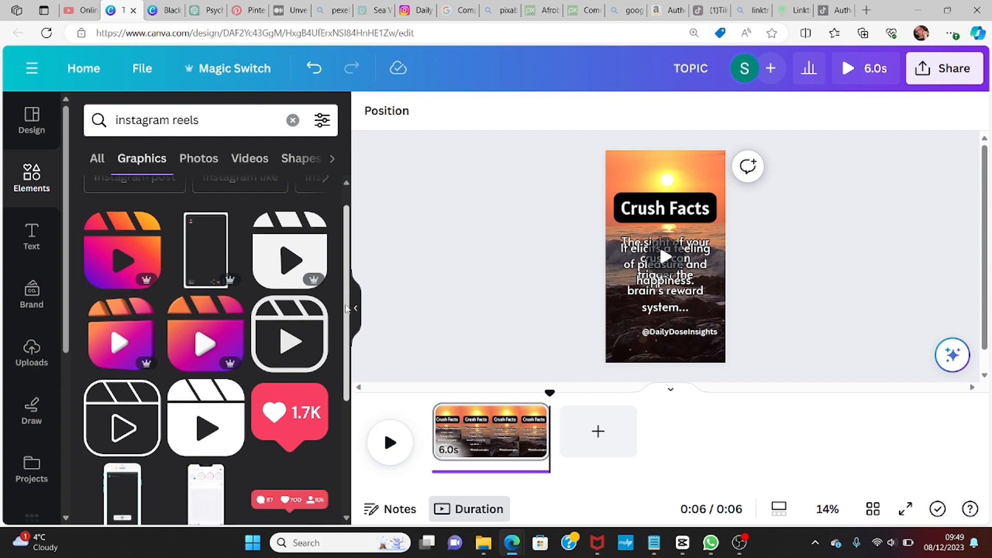
left_click_drag(357, 411, 373, 557)
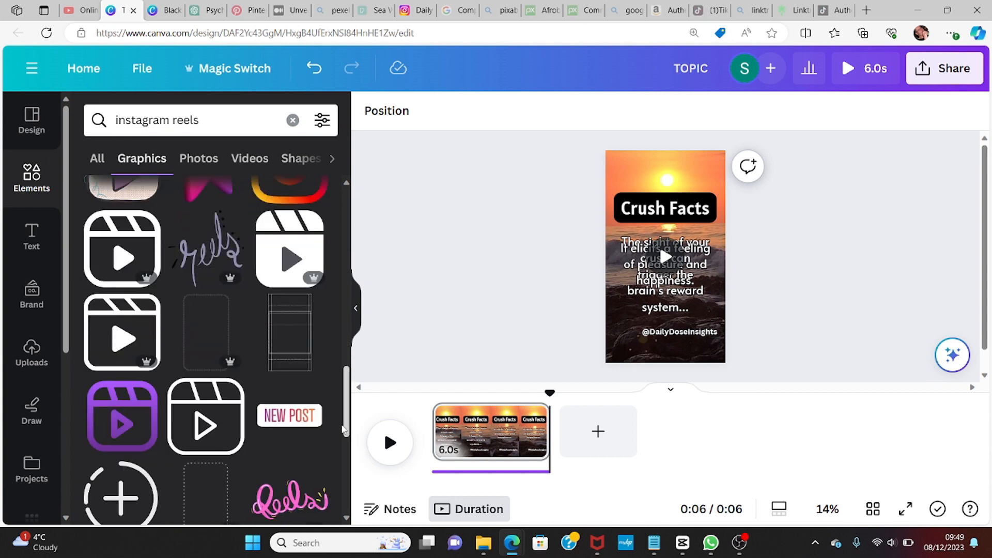
left_click_drag(344, 423, 348, 514)
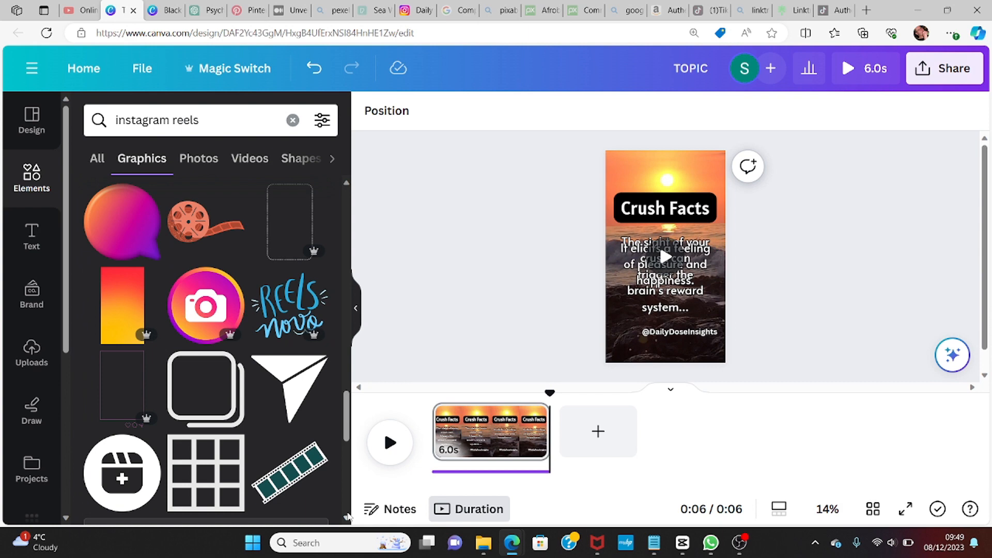
left_click_drag(344, 434, 342, 355)
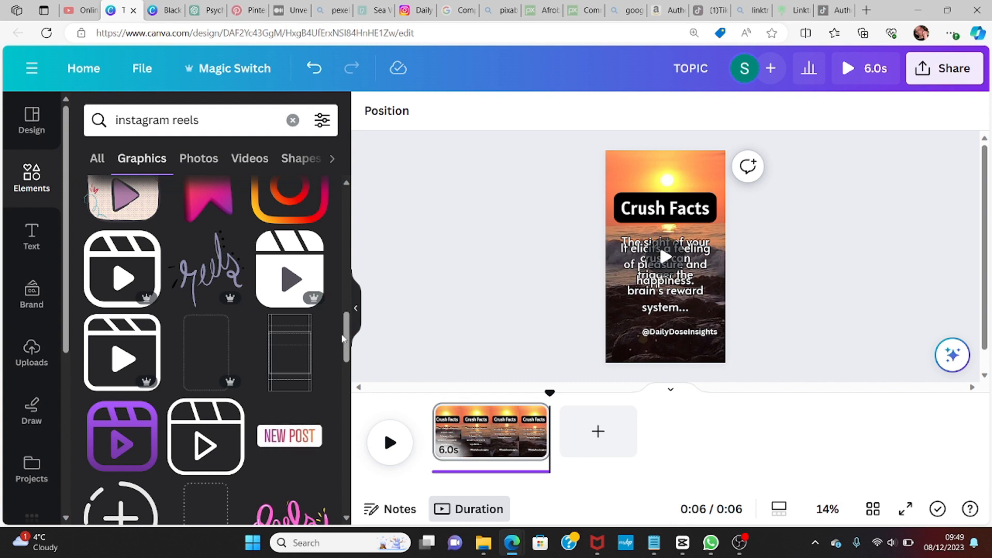
scroll(346, 323, "up", 2)
scroll(347, 323, "up", 2)
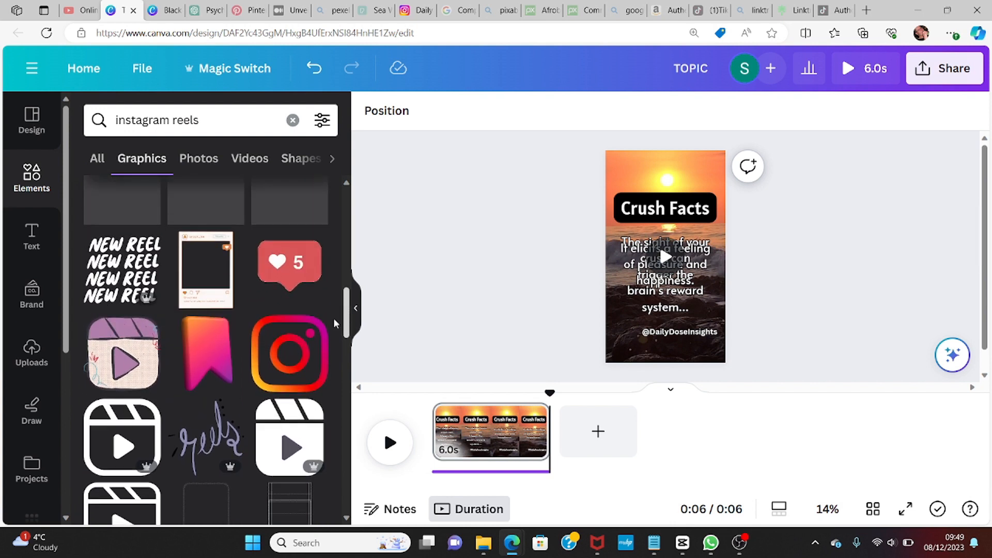
left_click(299, 350)
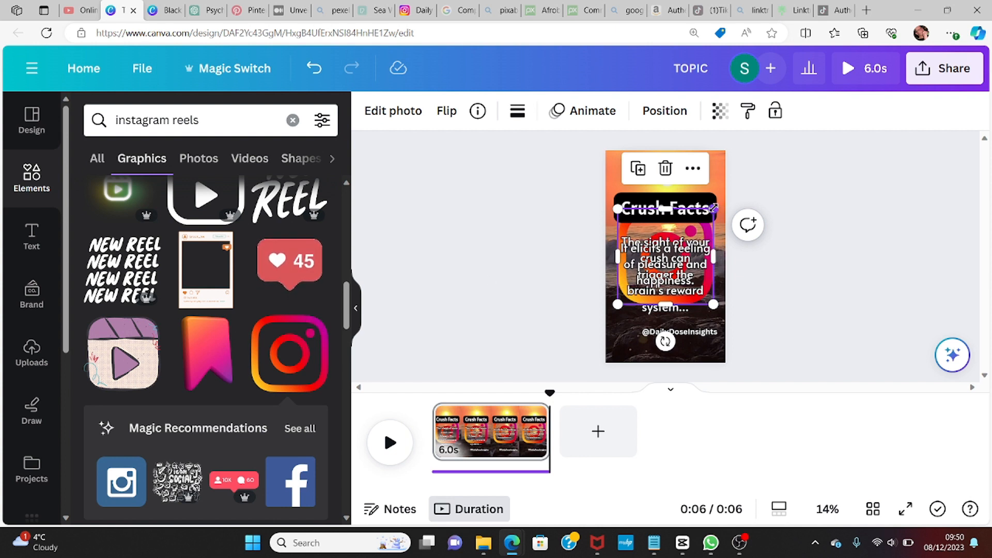
left_click_drag(714, 208, 659, 264)
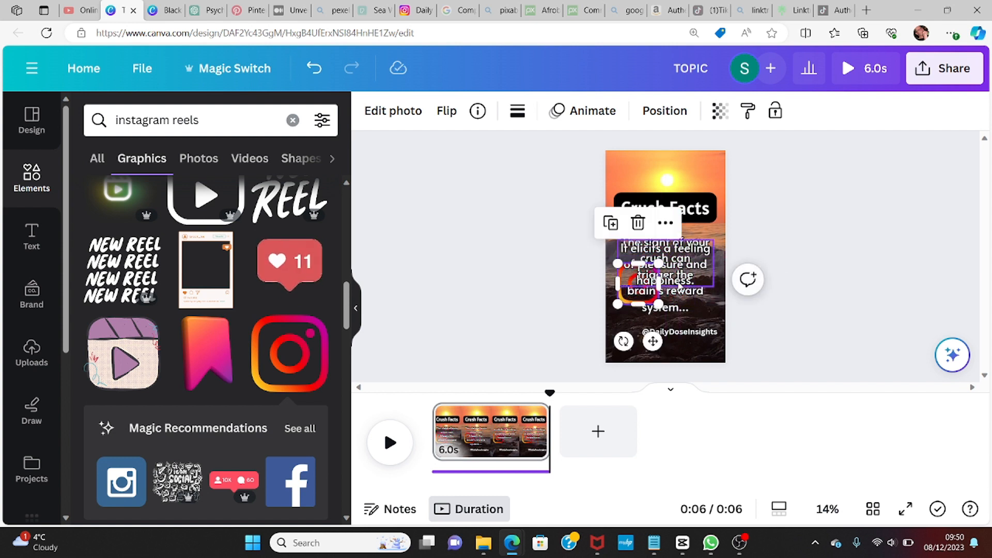
left_click_drag(652, 341, 645, 388)
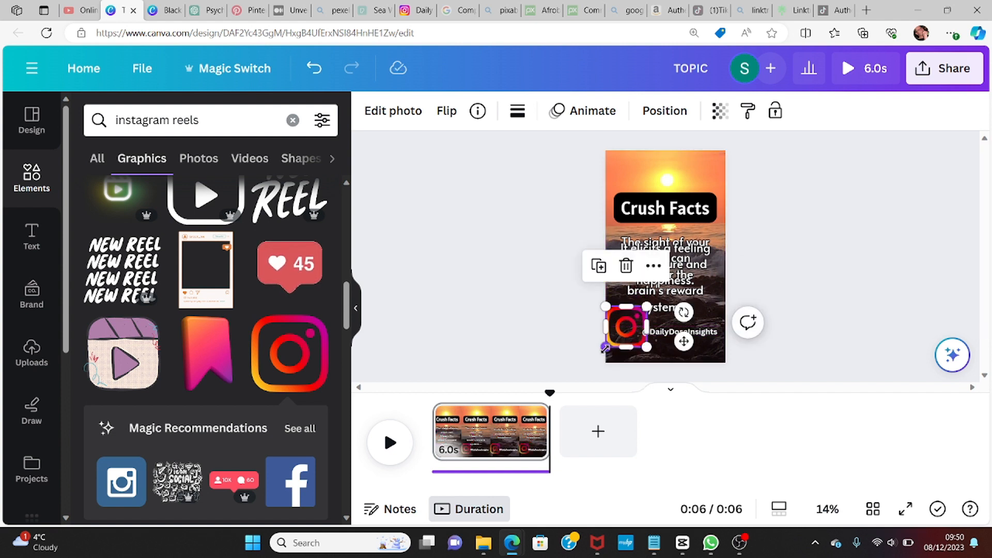
left_click_drag(605, 349, 615, 340)
left_click_drag(646, 373, 638, 391)
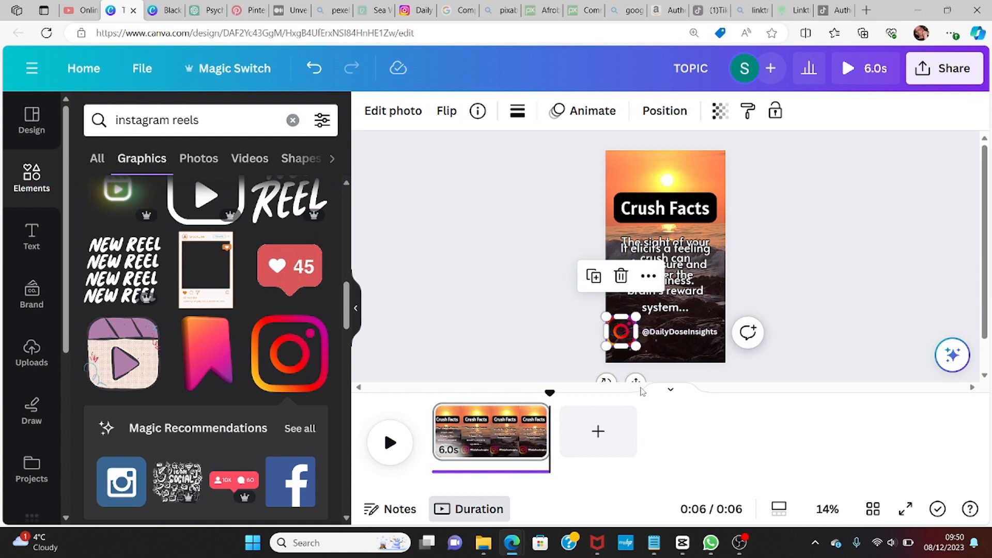
left_click(682, 349)
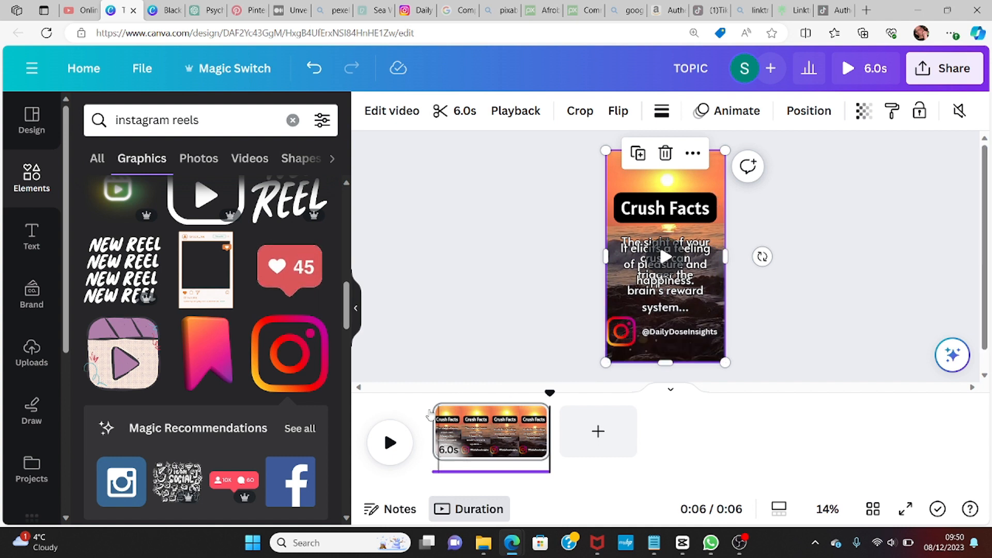
Step: Apply the Wipe animation to the Instagram logo
left_click(390, 444)
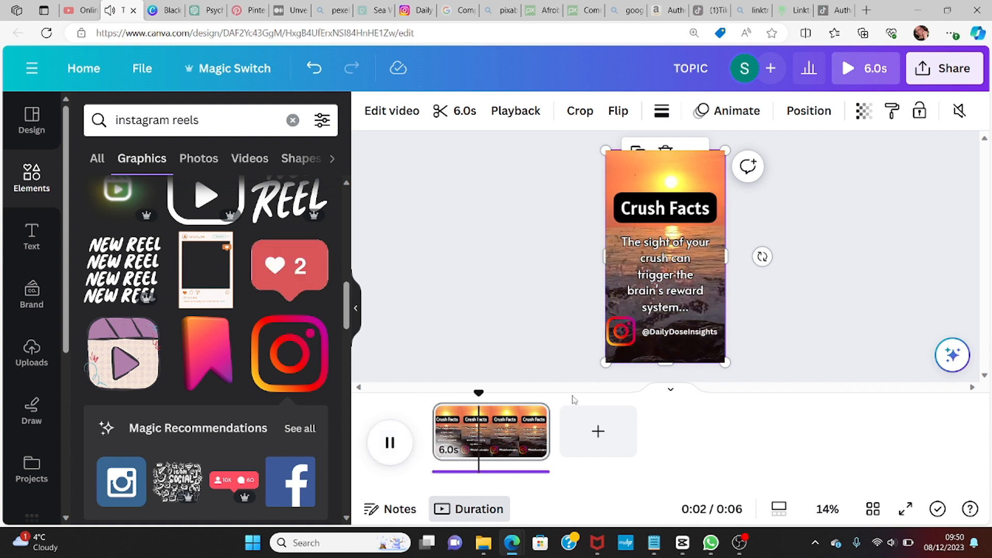
left_click(622, 331)
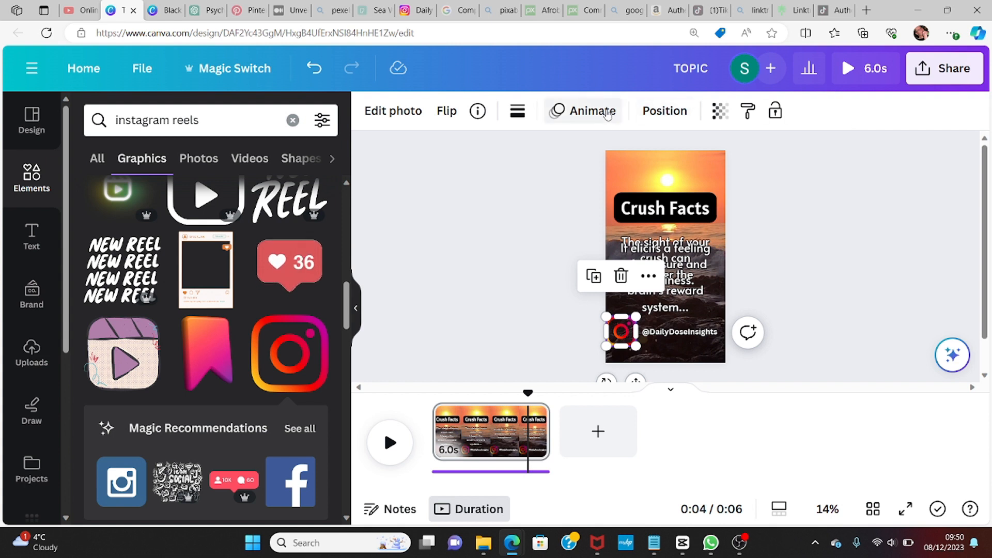
left_click(607, 112)
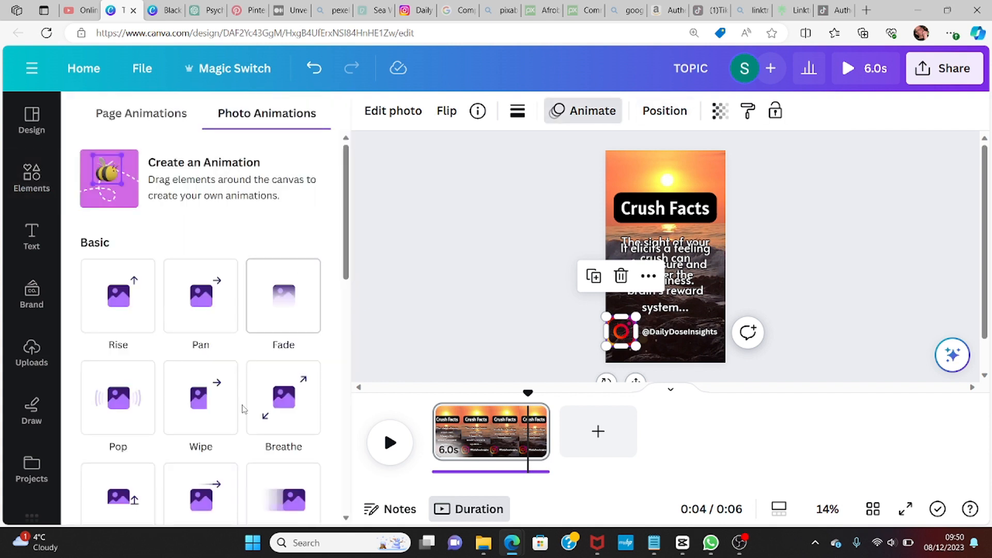
left_click(219, 402)
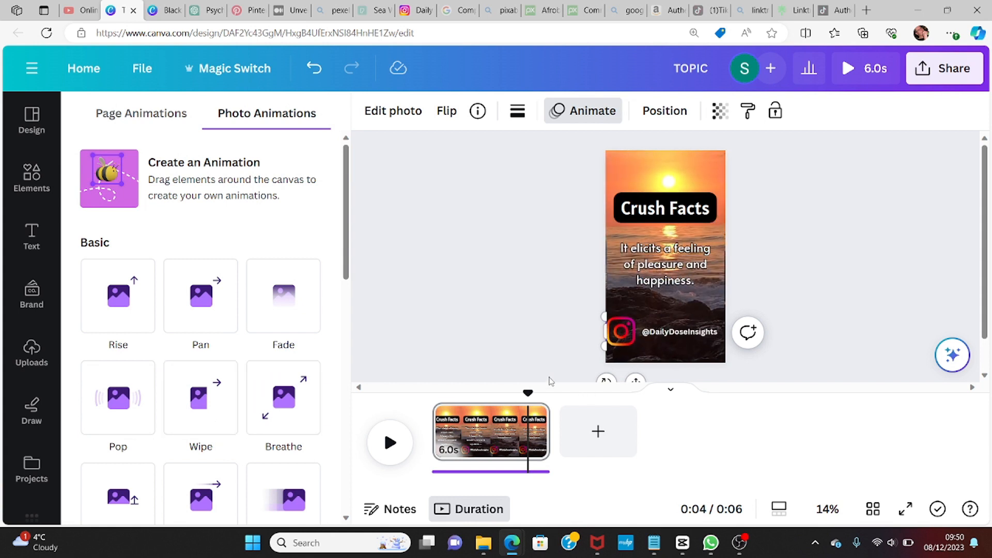
left_click(691, 305)
Step: Change the Instagram logo's animation to Drift
left_click(622, 331)
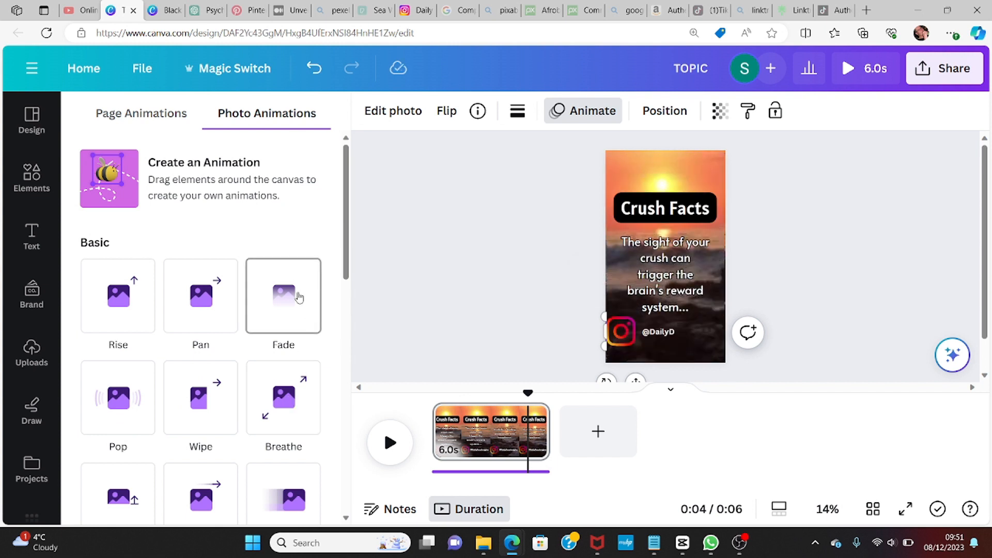
left_click_drag(346, 262, 358, 351)
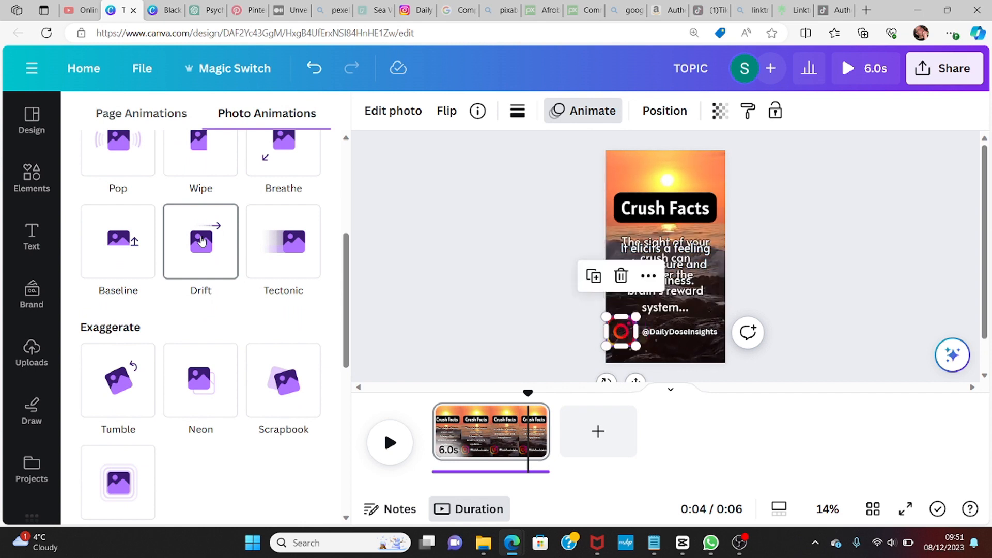
left_click(202, 241)
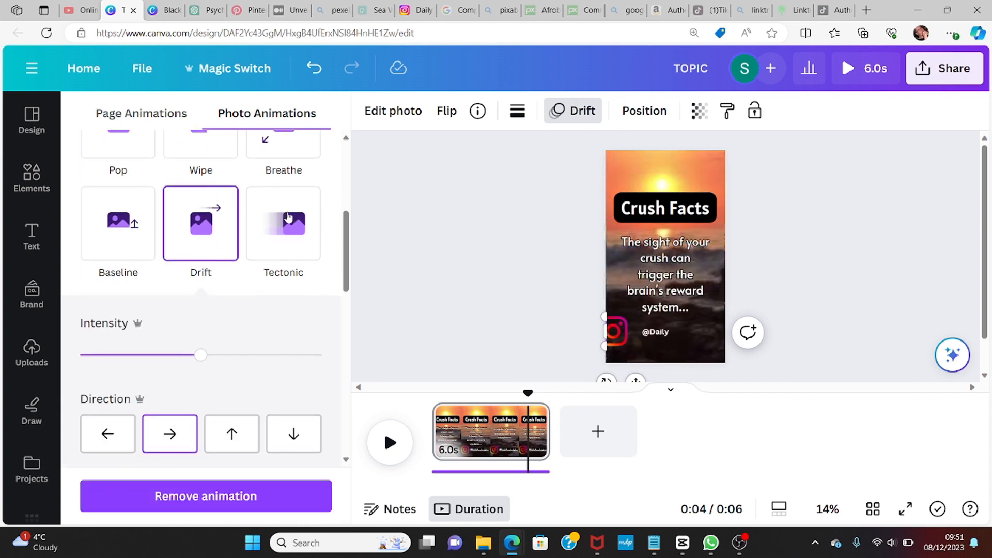
left_click(771, 188)
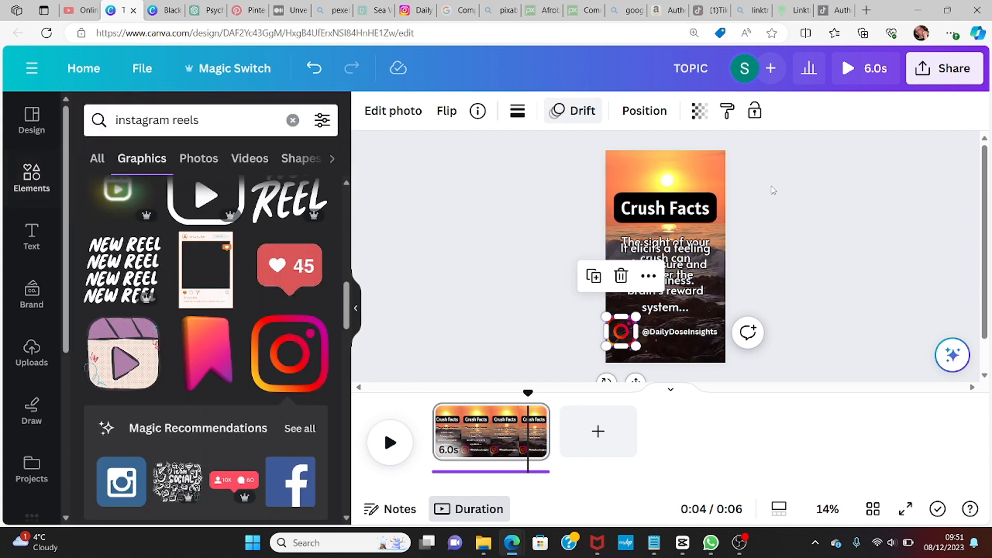
left_click(698, 169)
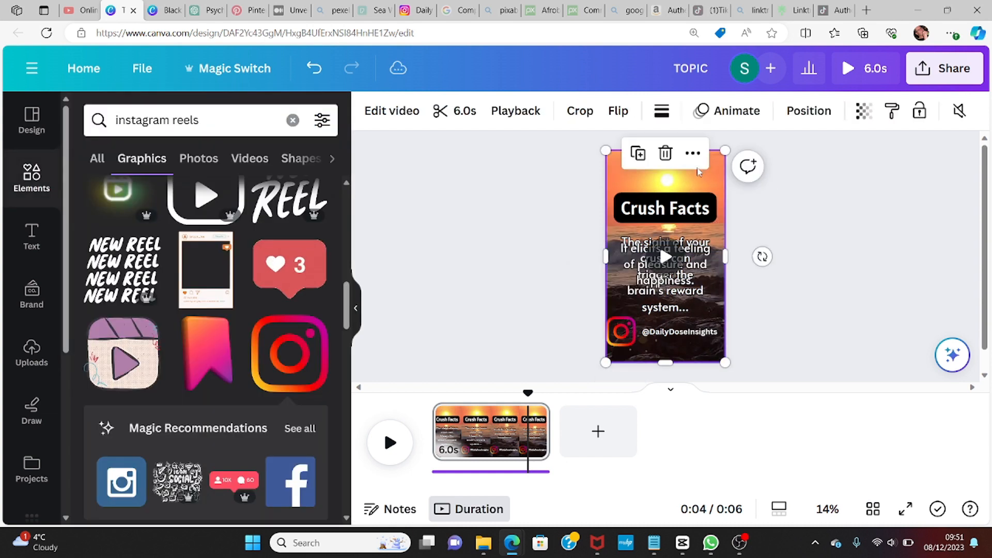
mouse_move(622, 332)
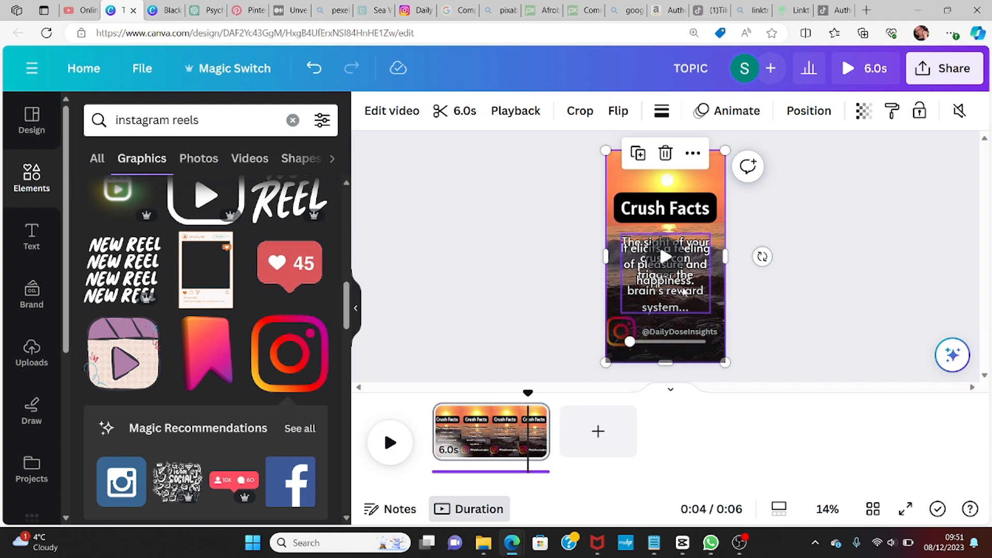
left_click(625, 336)
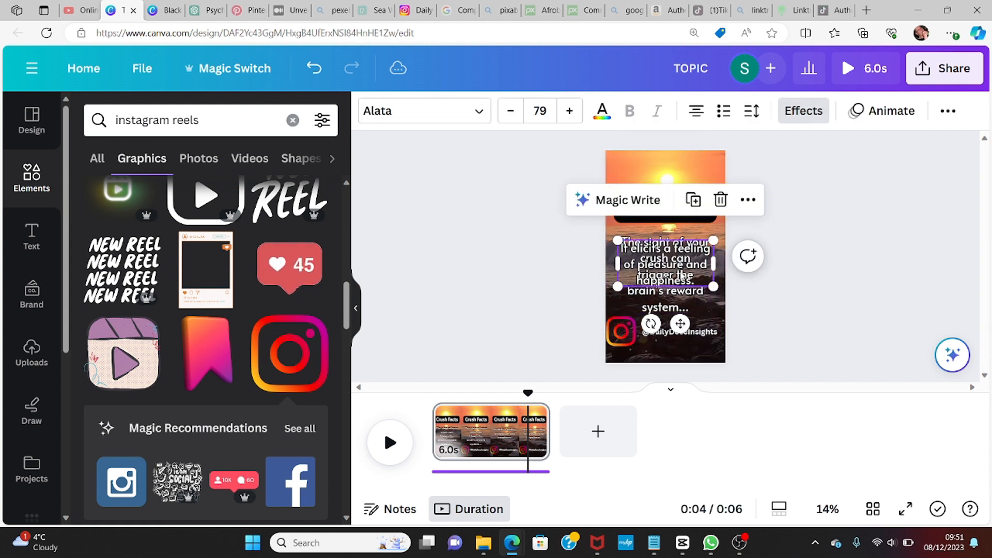
left_click(626, 337)
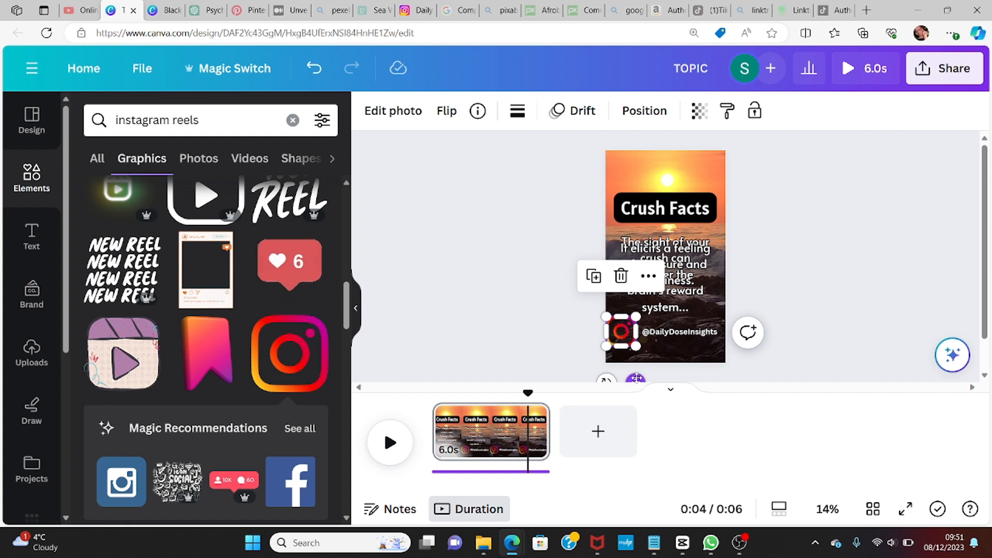
left_click_drag(635, 379, 642, 376)
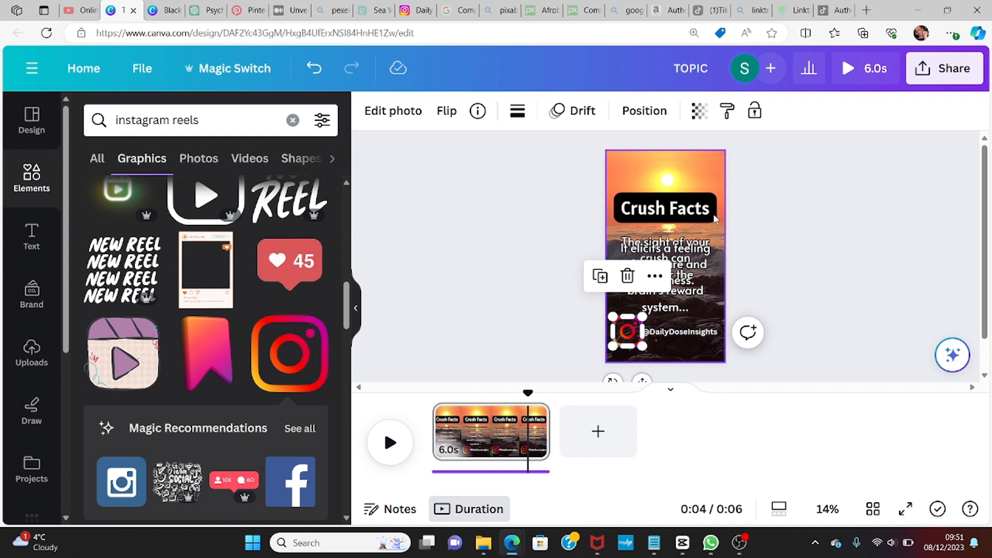
Step: Play the video on the page to preview the animations
left_click(700, 169)
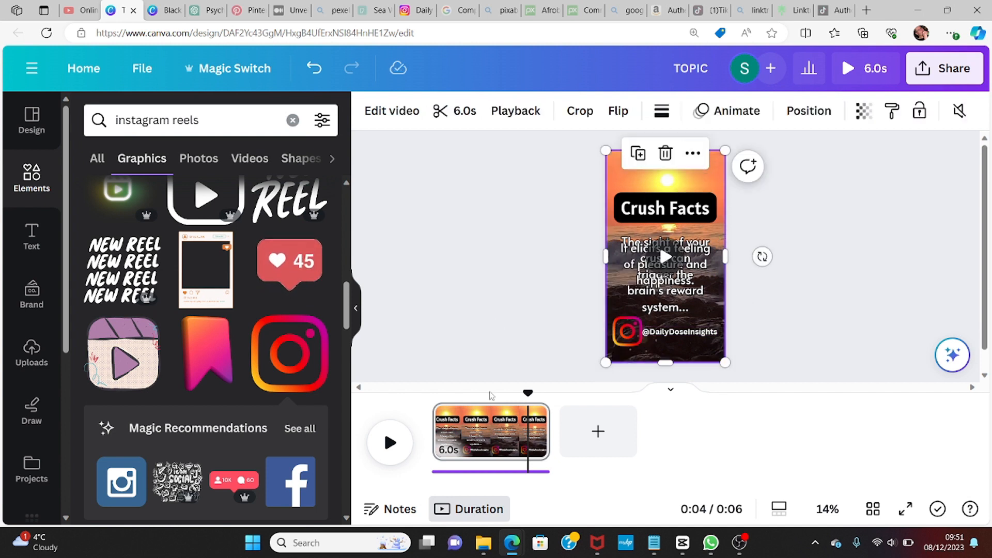
left_click(390, 441)
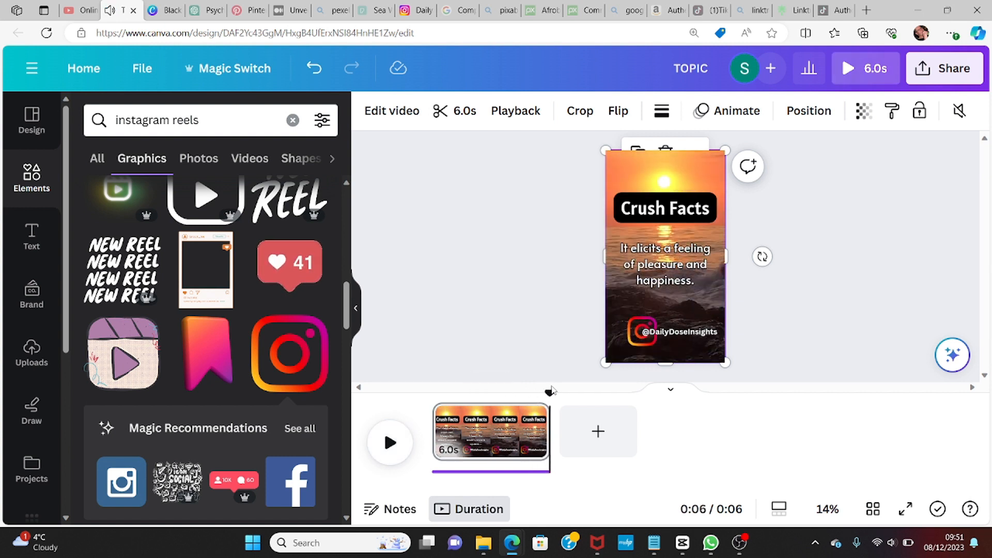
left_click(390, 442)
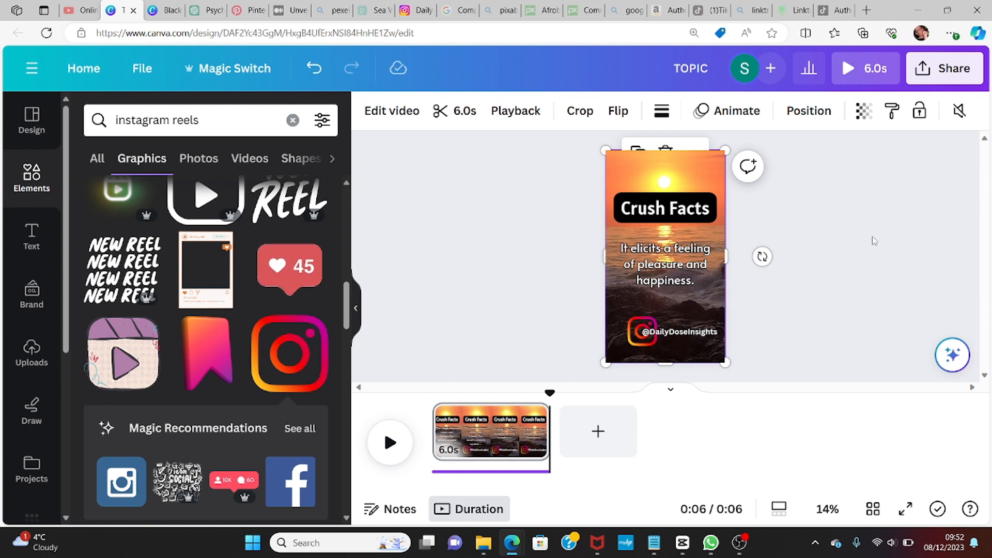
left_click(859, 250)
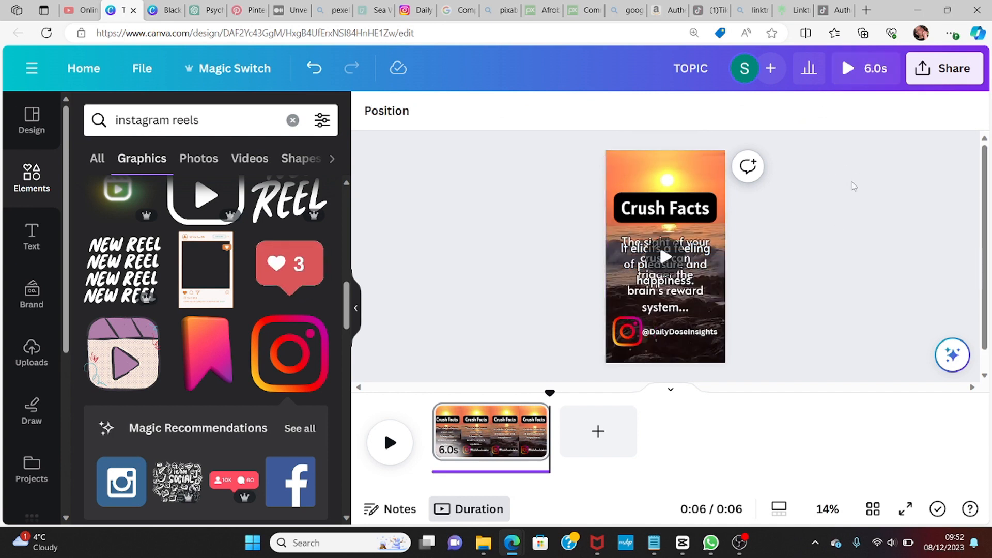
Step: Download the design as an MP4 video at 1080p (HD)
left_click(945, 70)
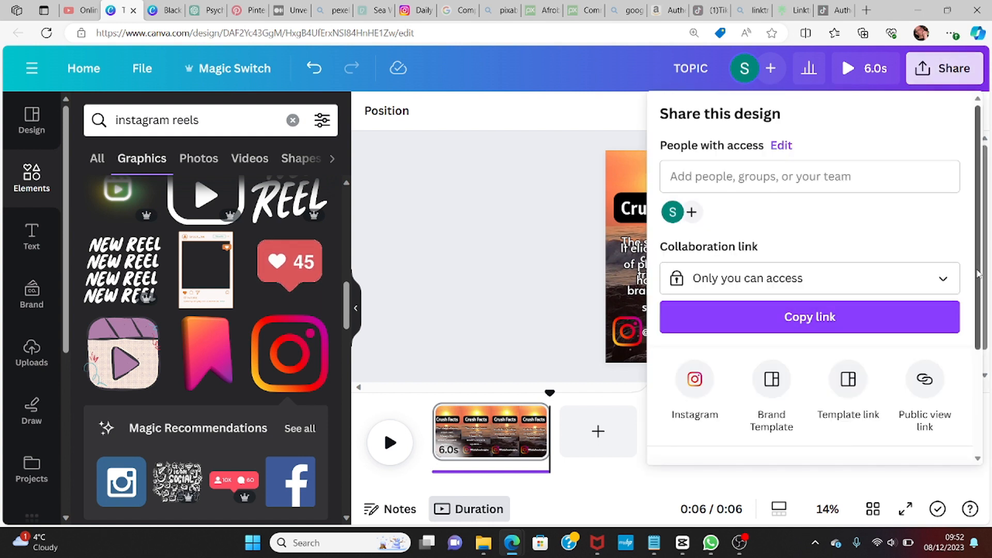
left_click_drag(977, 274, 987, 375)
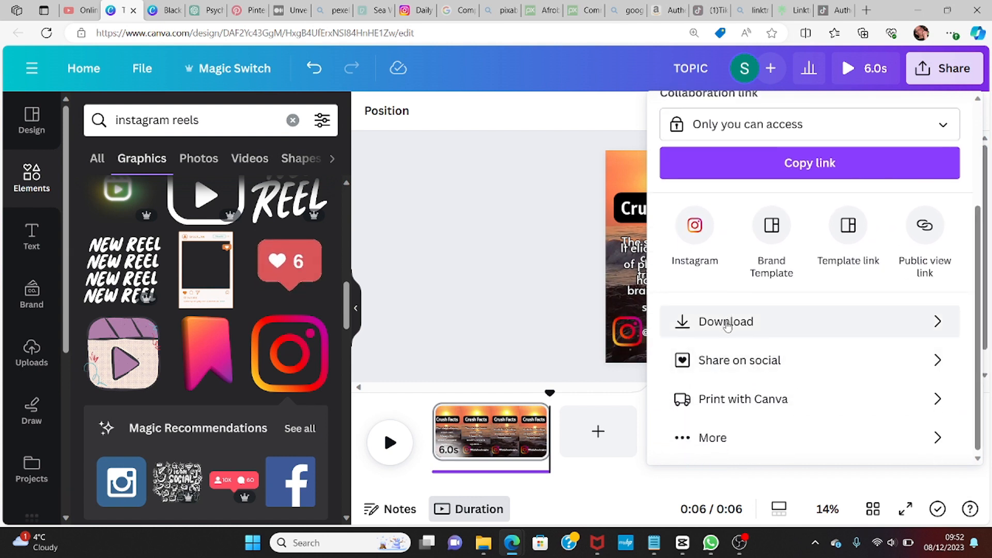
left_click(727, 323)
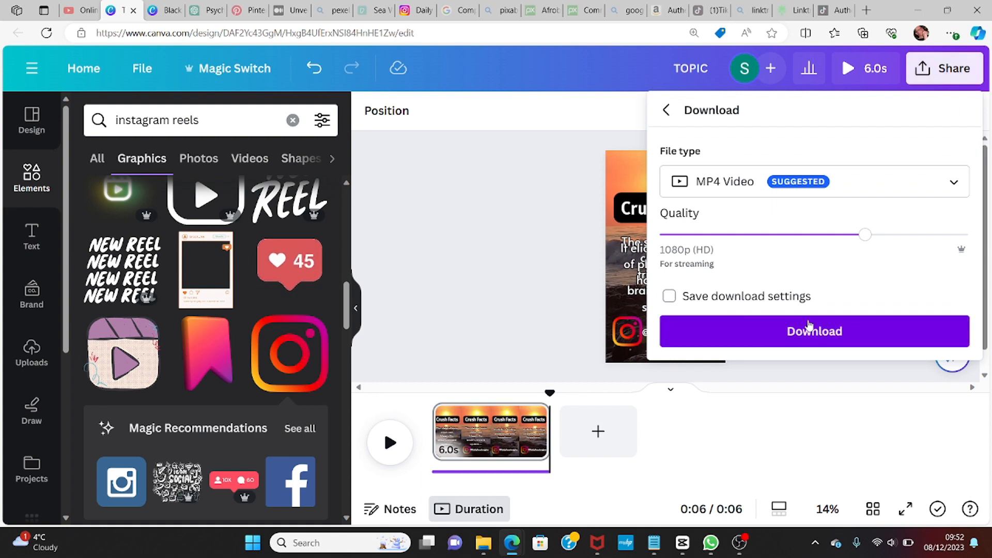
left_click(809, 331)
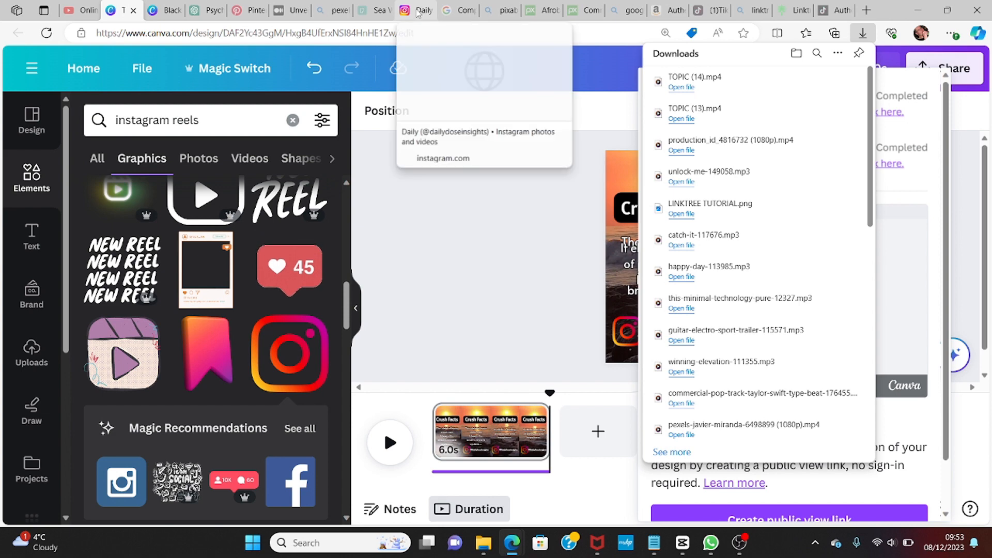
Step: Switch to the Instagram profile, browse its reels, and start a new post uploading the TOPIC (14) video from Downloads
left_click(418, 13)
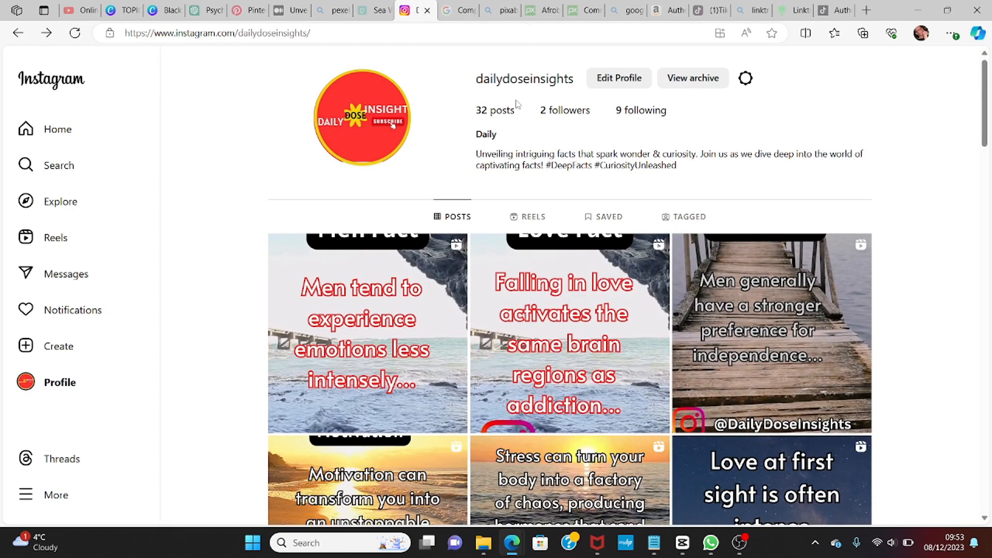
left_click(527, 216)
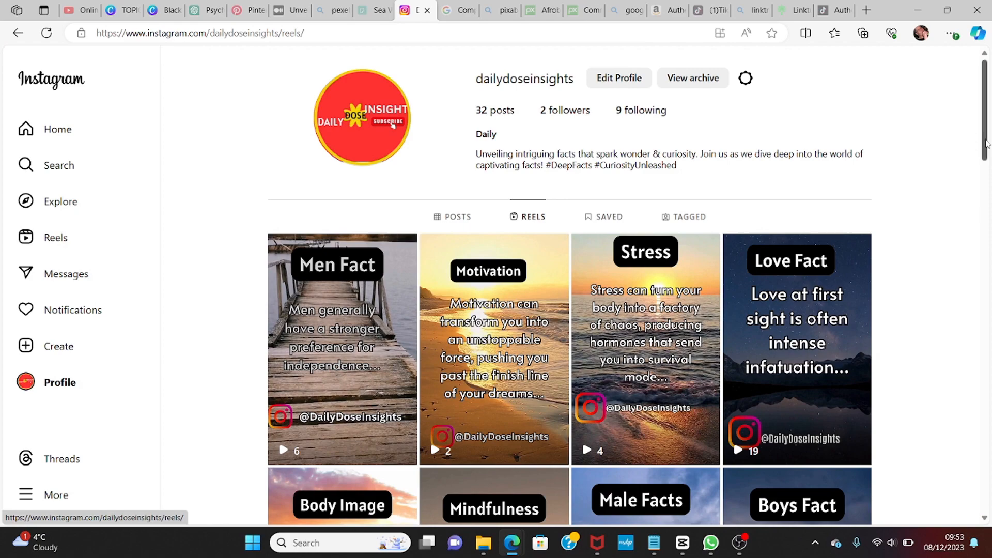
left_click_drag(987, 143, 988, 493)
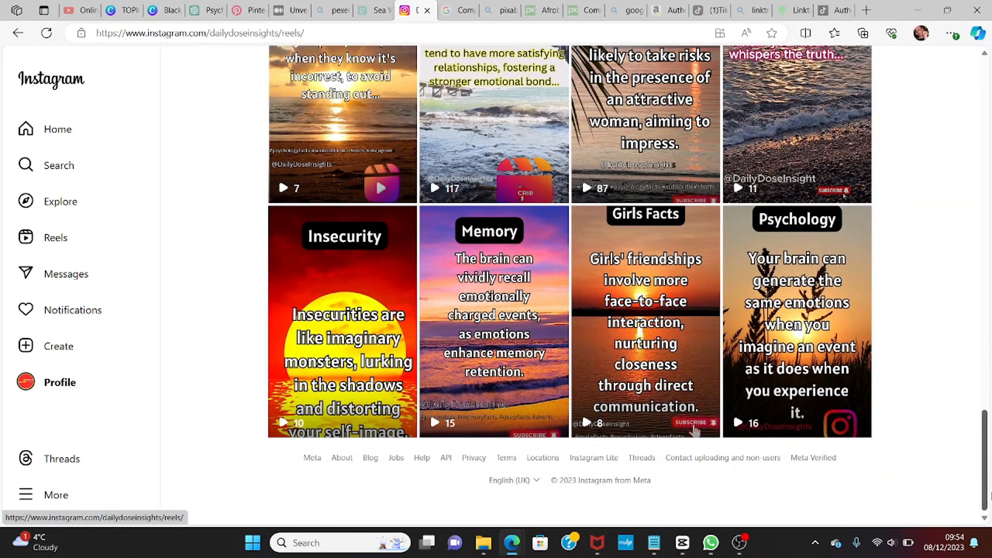
left_click_drag(989, 495, 934, 125)
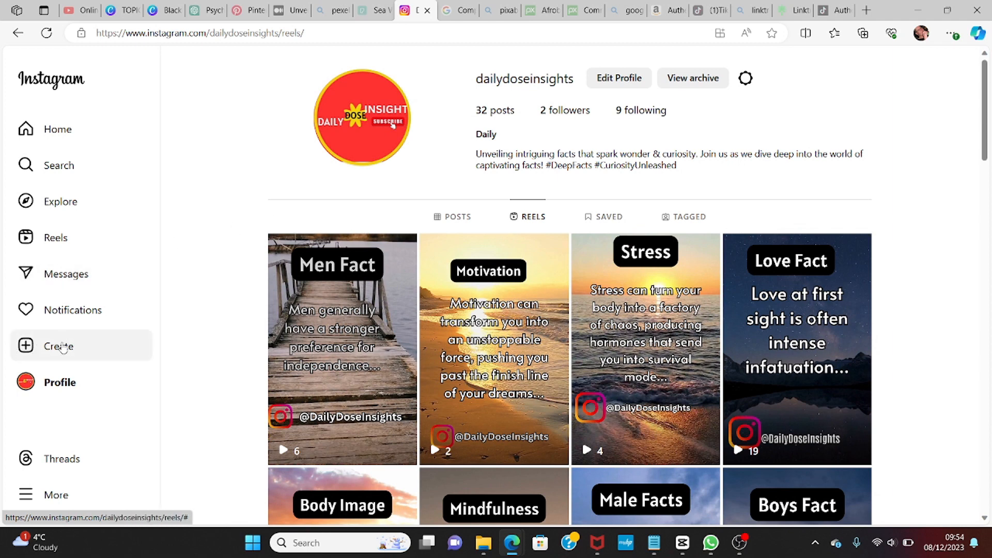
left_click(64, 348)
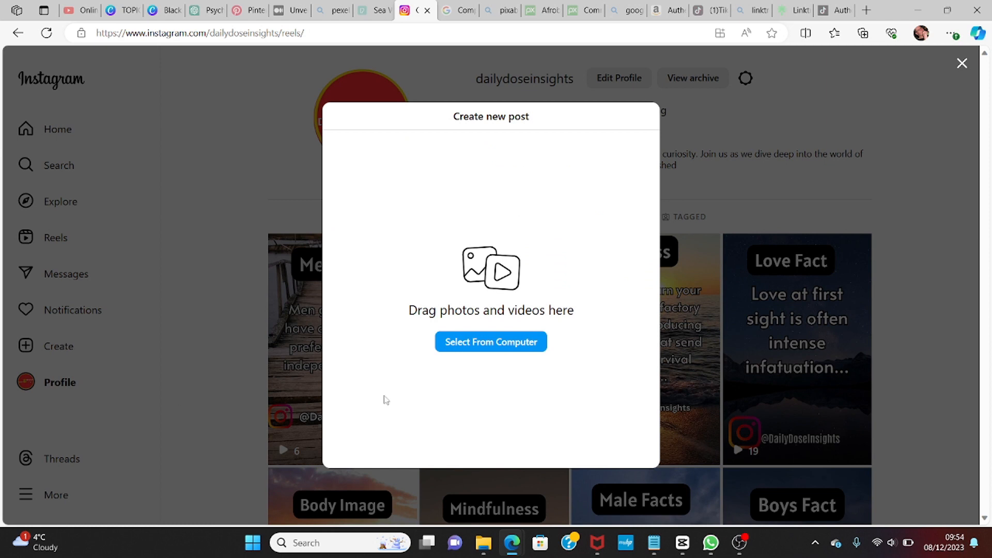
left_click(474, 342)
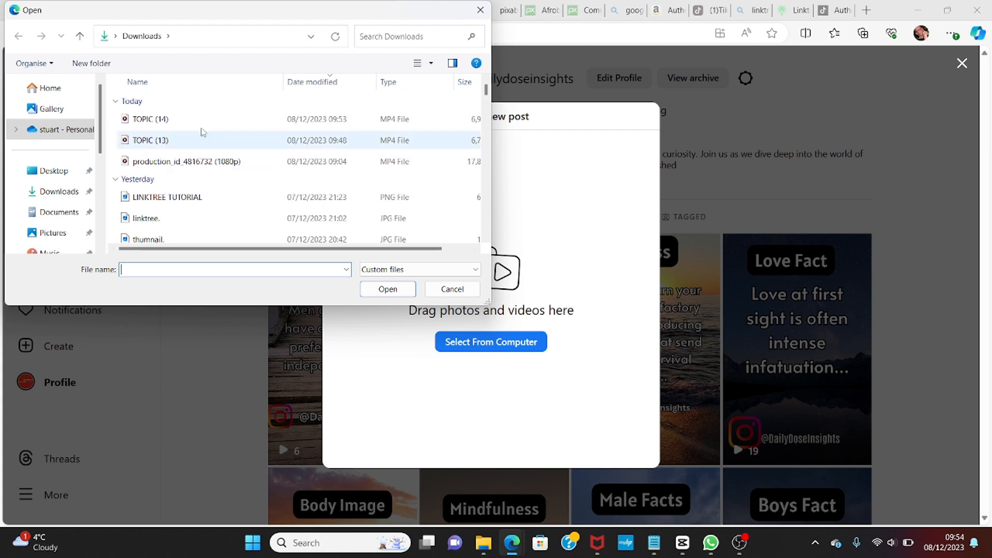
left_click(166, 120)
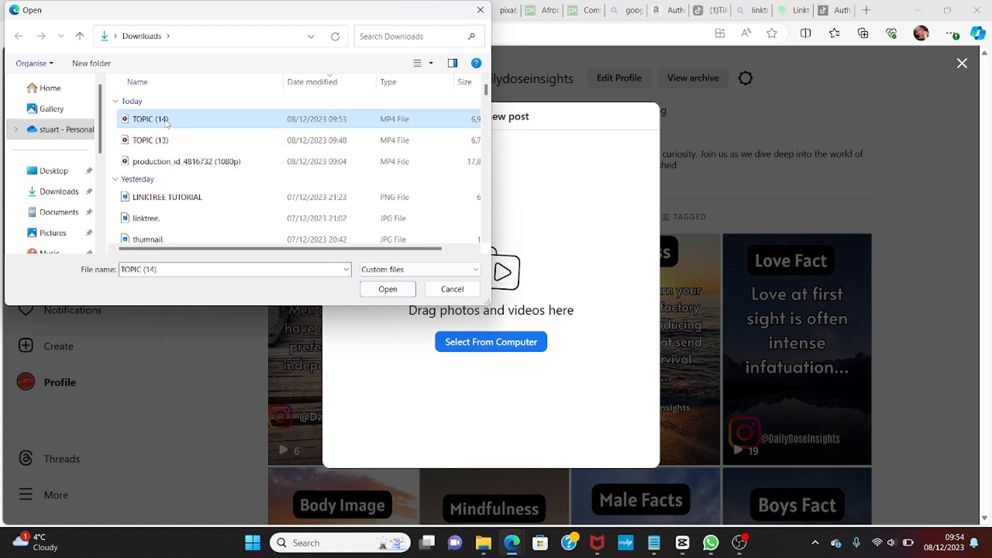
left_click(387, 289)
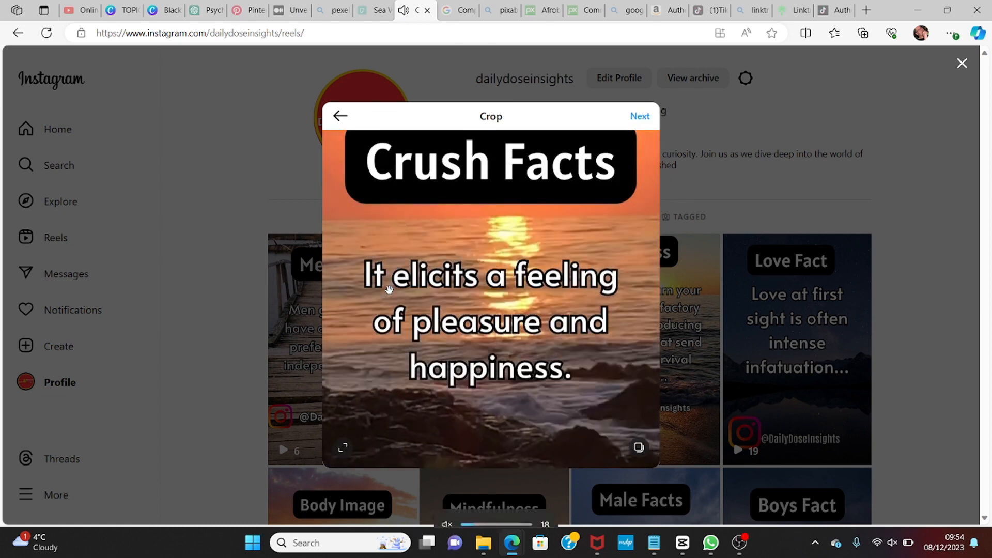
Step: Crop the uploaded video to 9:16 and continue through the edit screen to the new reel caption page
key("XF86AudioMute")
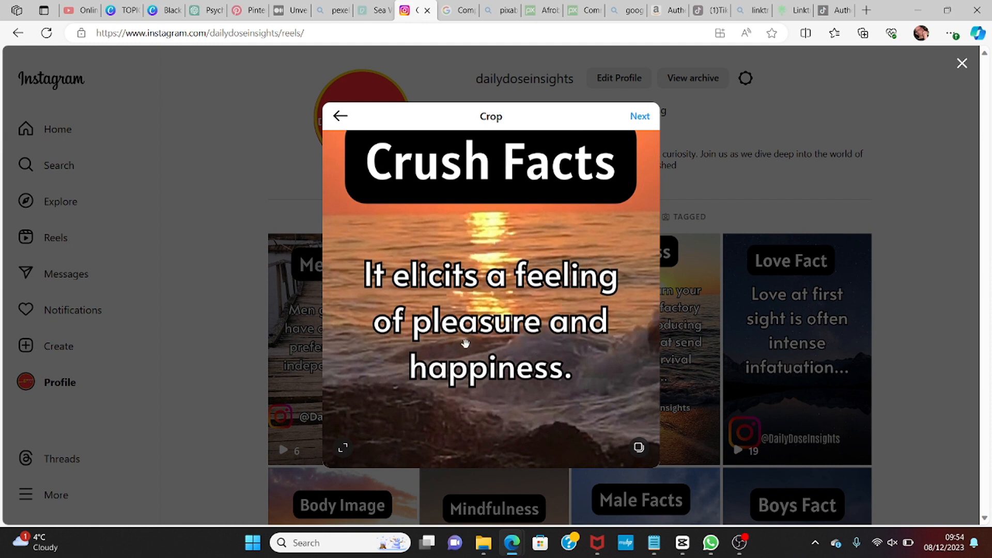
left_click(343, 451)
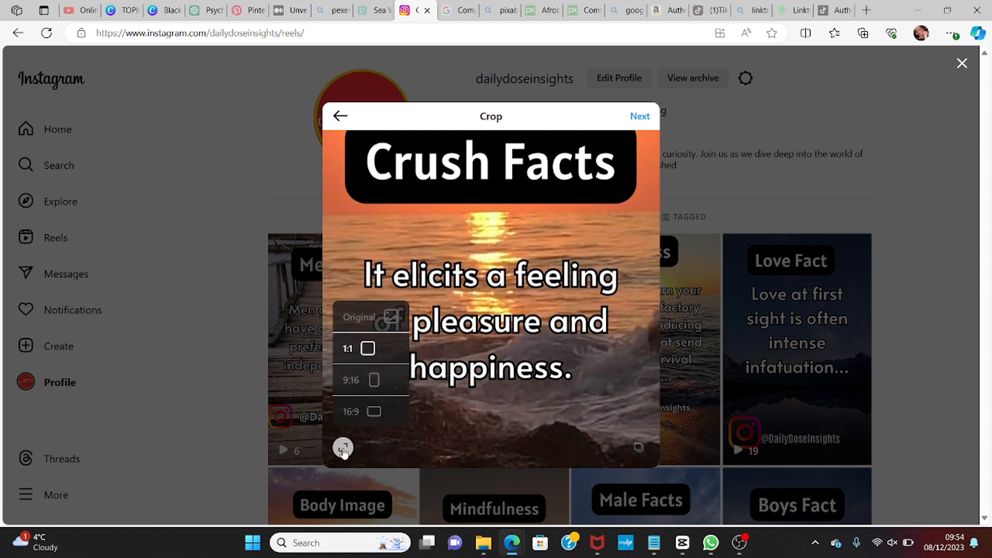
left_click(374, 380)
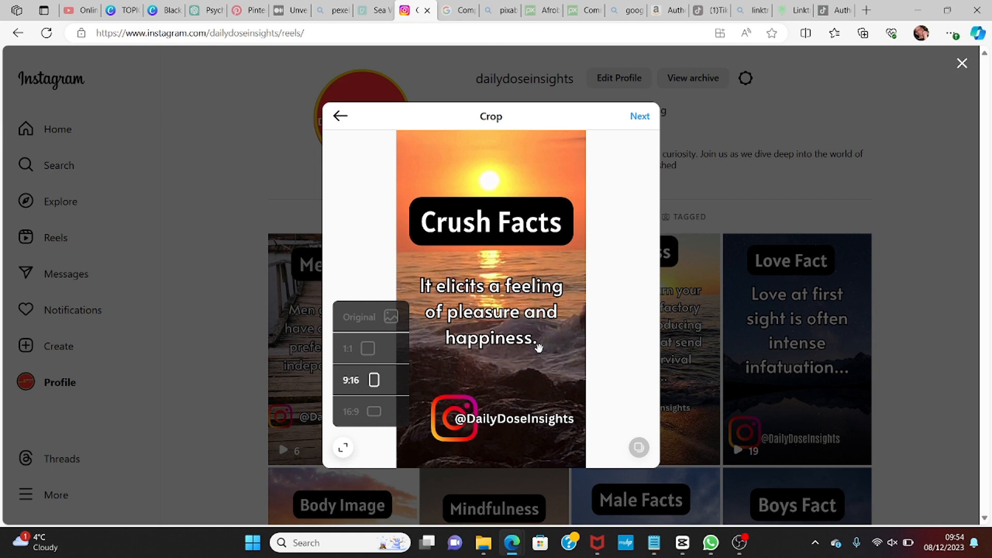
left_click(640, 117)
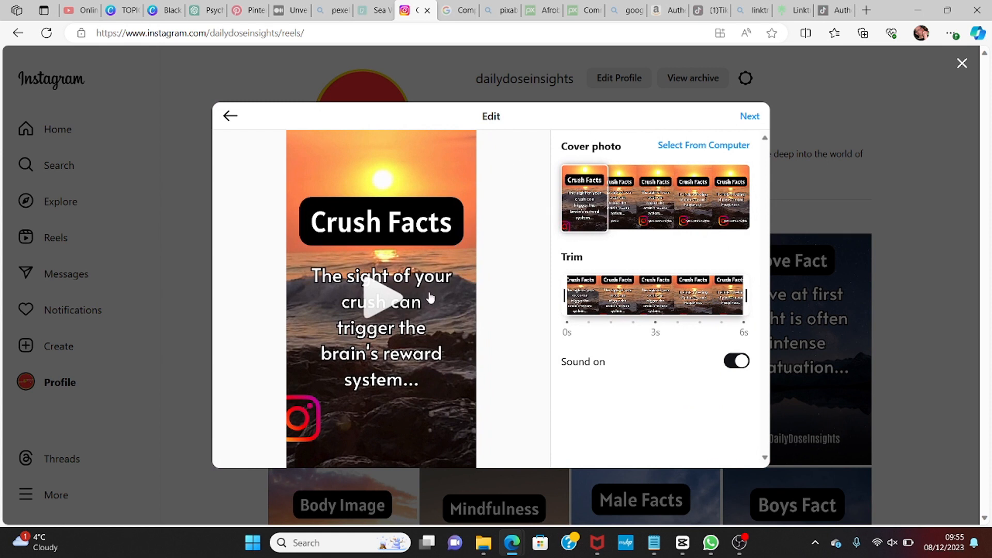
left_click(751, 116)
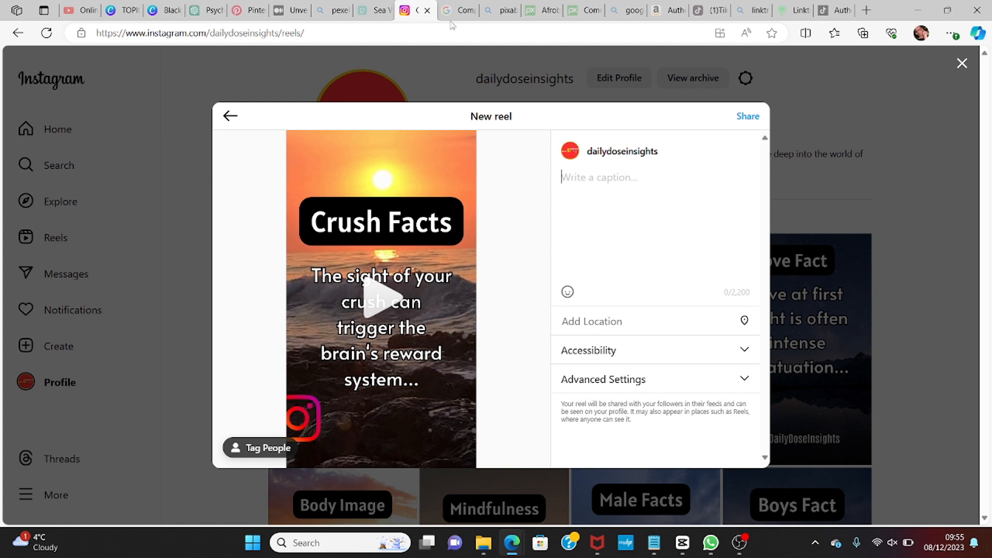
Step: Switch to ChatGPT and copy the Crush Facts Part 1 sentence about the brain's reward system
left_click(220, 14)
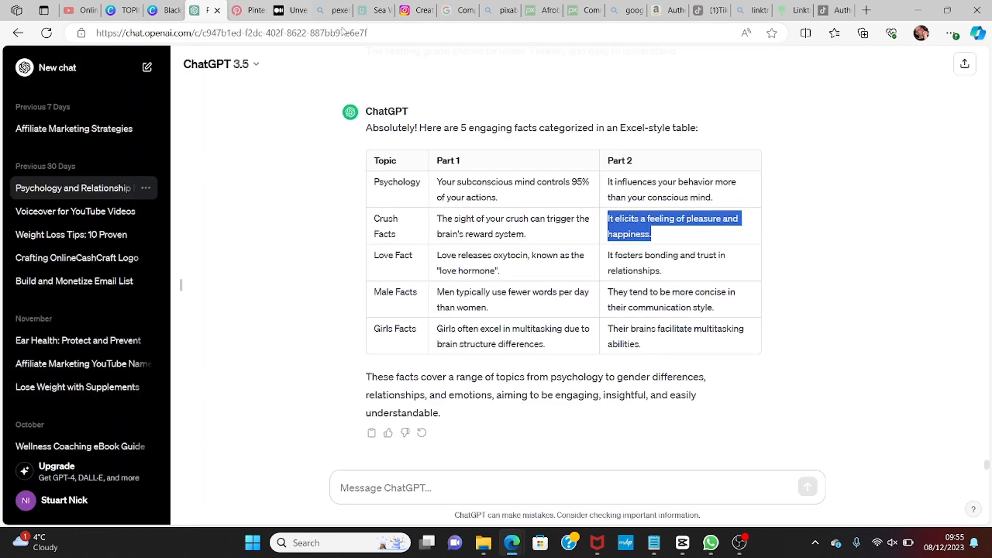
left_click(474, 231)
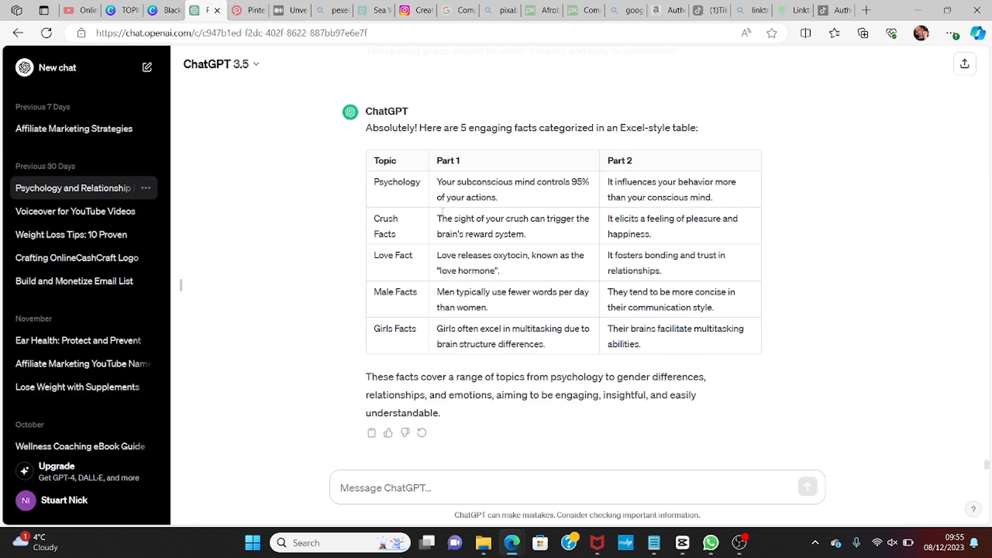
left_click_drag(436, 217, 566, 239)
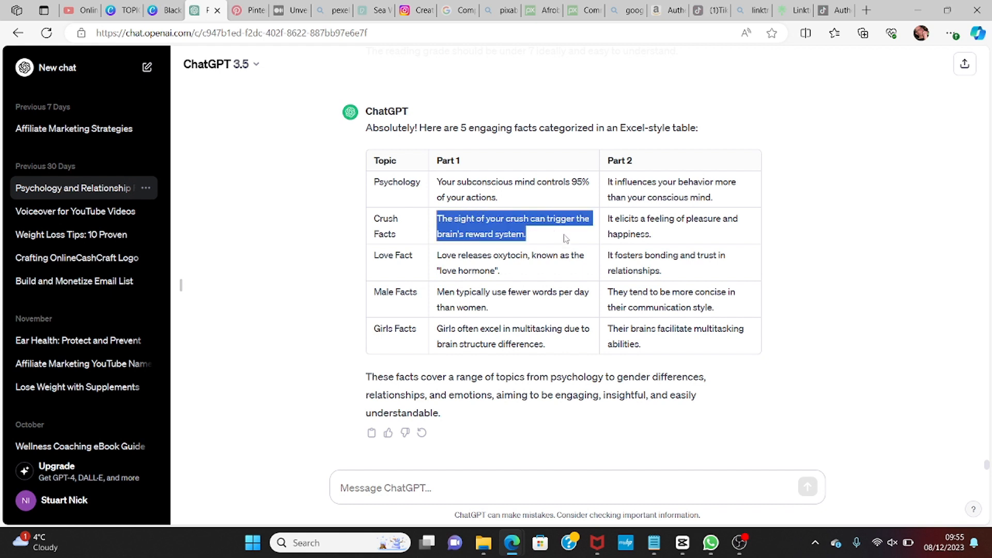
right_click(516, 228)
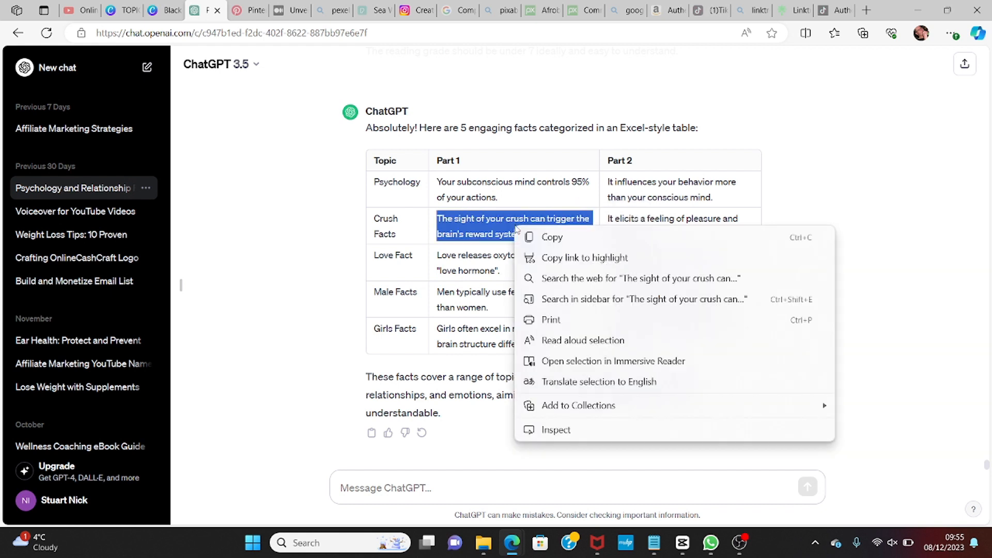
left_click(552, 238)
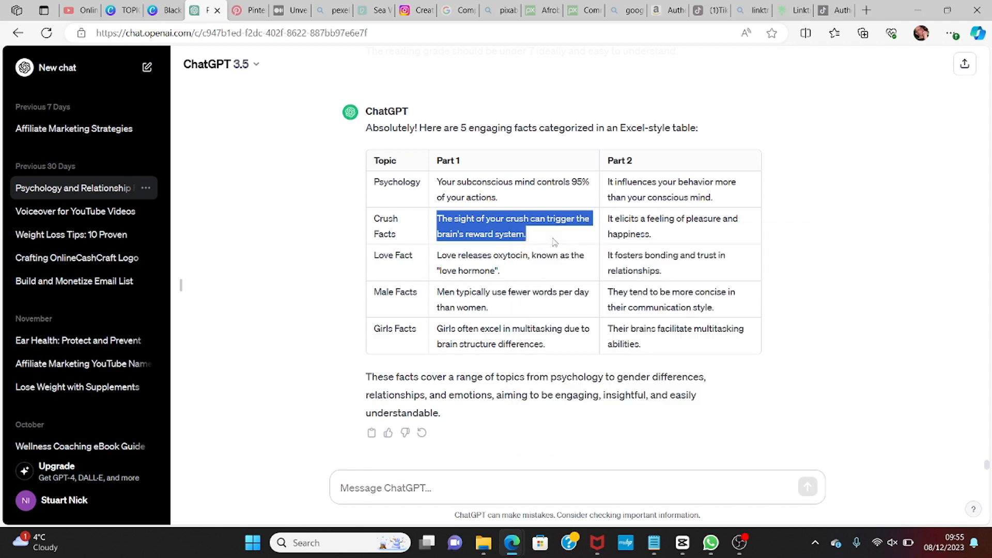
Step: Switch back to Instagram and paste the copied sentence into the new reel's caption
left_click(418, 16)
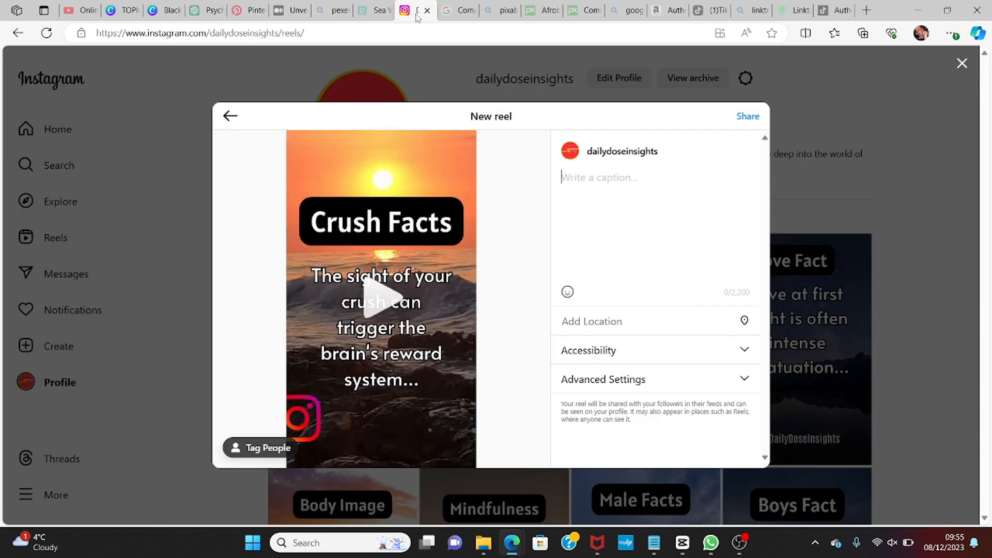
right_click(565, 177)
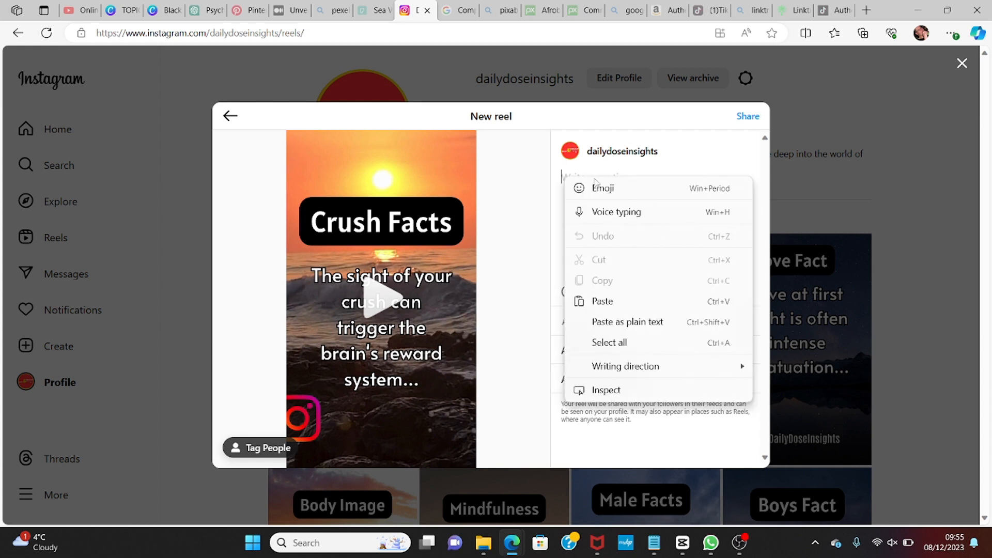
left_click(600, 301)
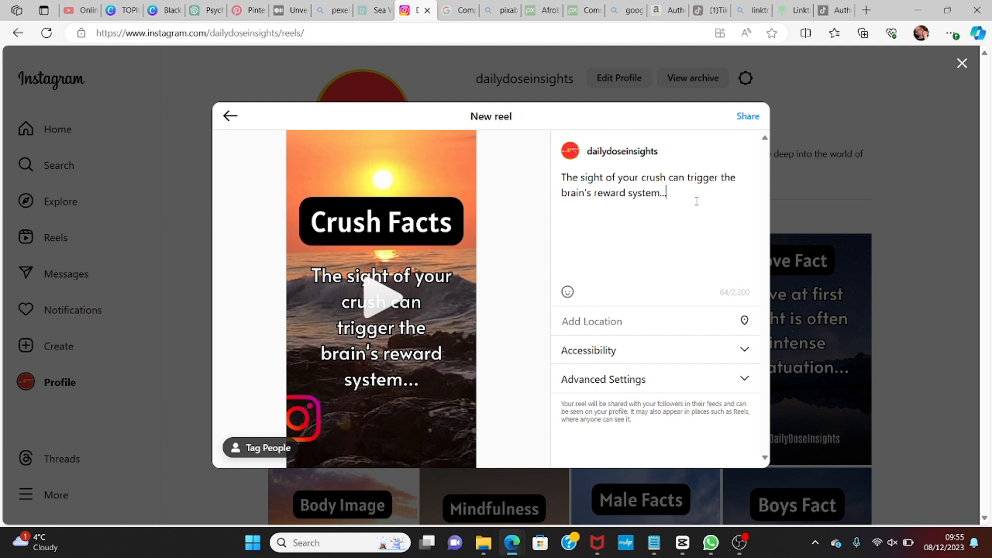
Step: Append the hashtags #reelsvideo and #instagramreels to the caption
type("#reels")
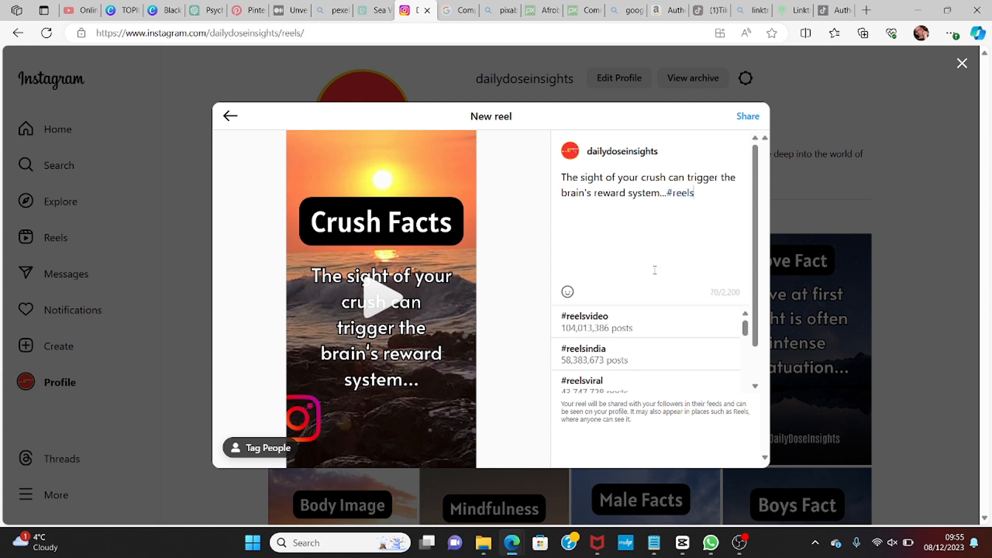
left_click(579, 321)
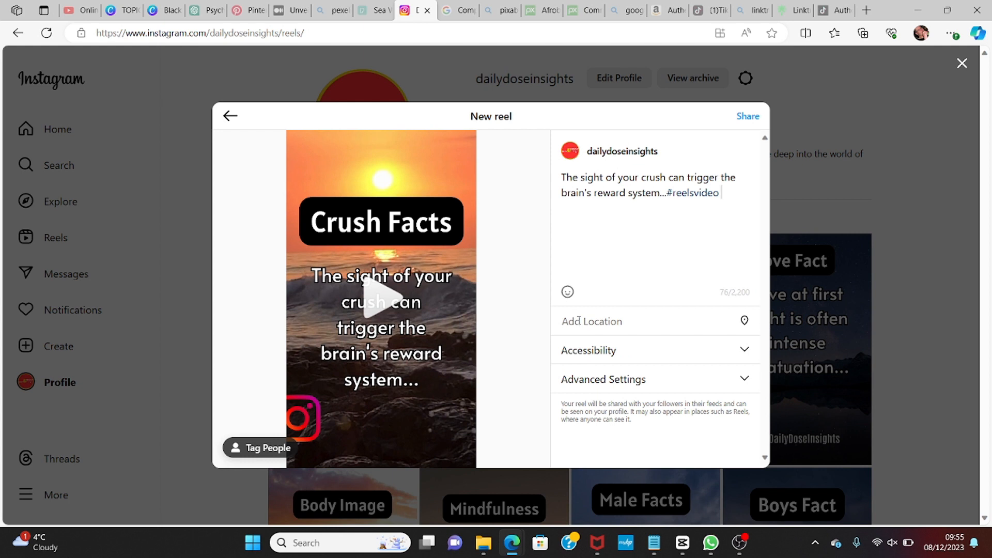
type("#instagram")
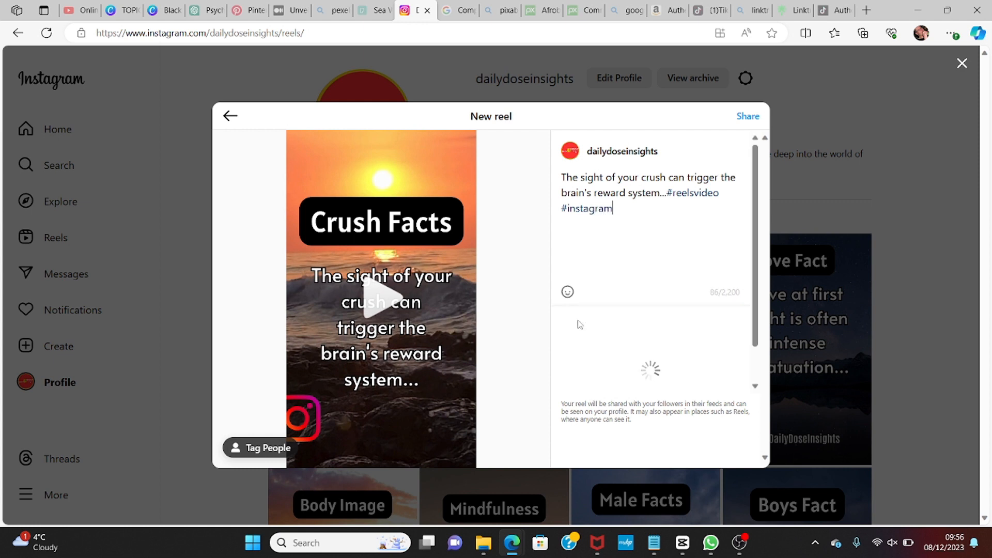
type("r")
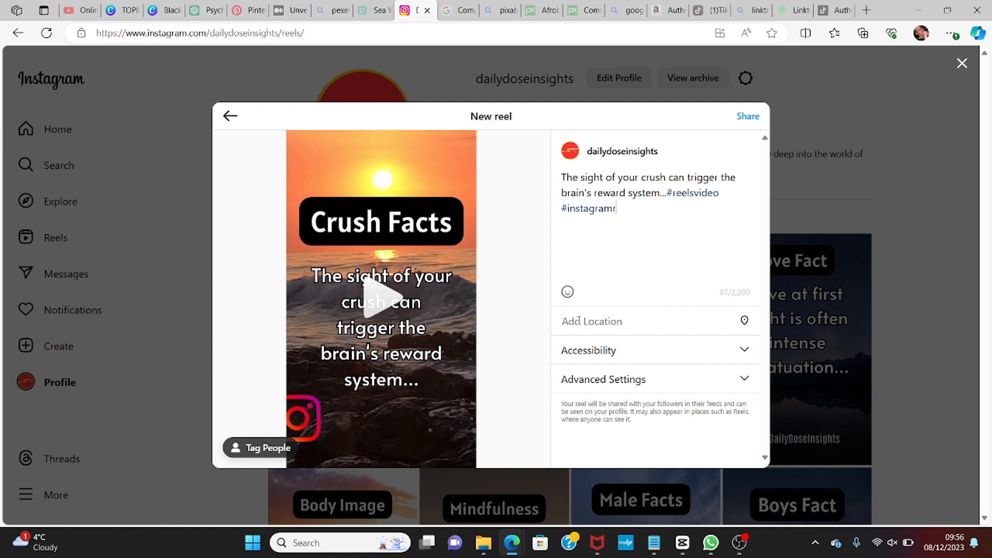
type("eels")
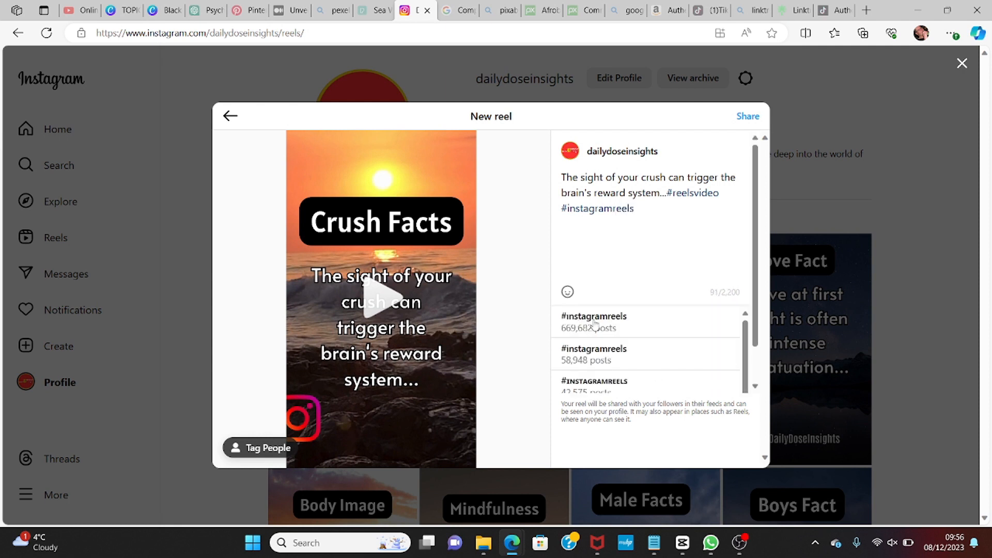
left_click(595, 323)
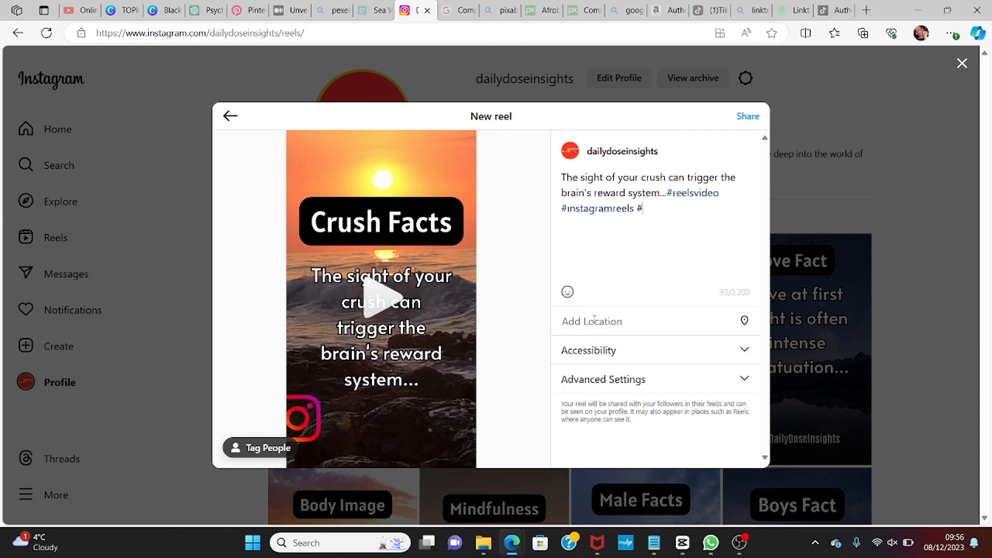
Step: Add the hashtags #crushfacts and #psychology to the caption
type("c")
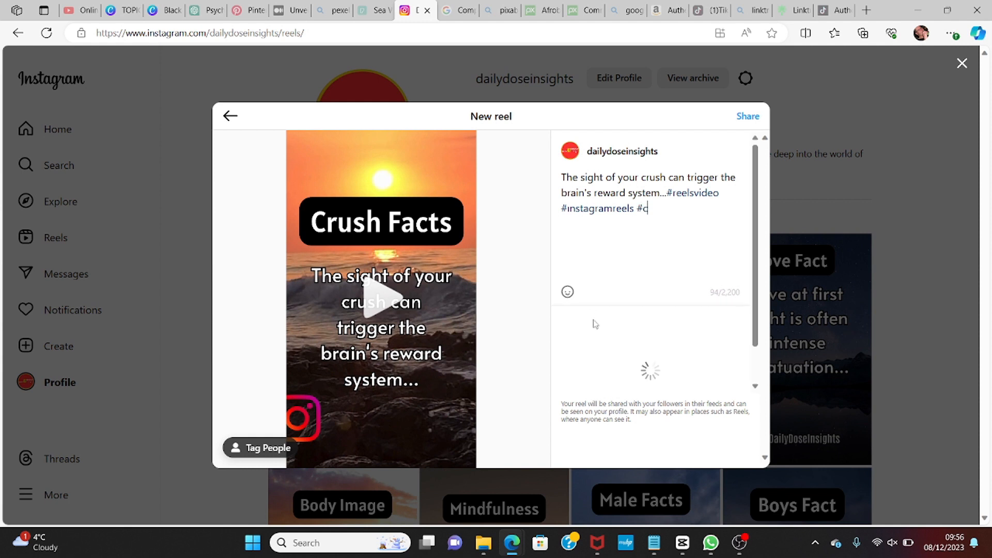
type("rushfacts")
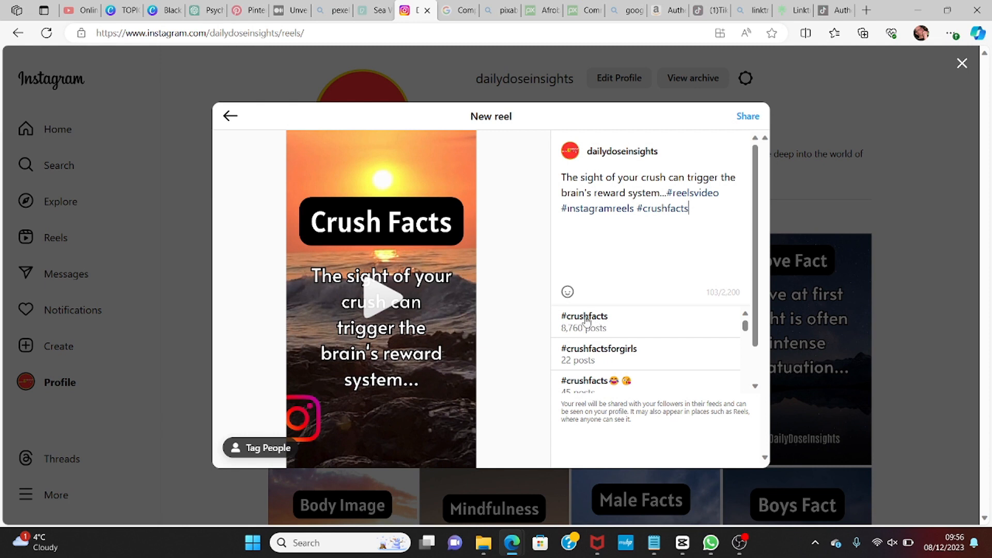
left_click(586, 317)
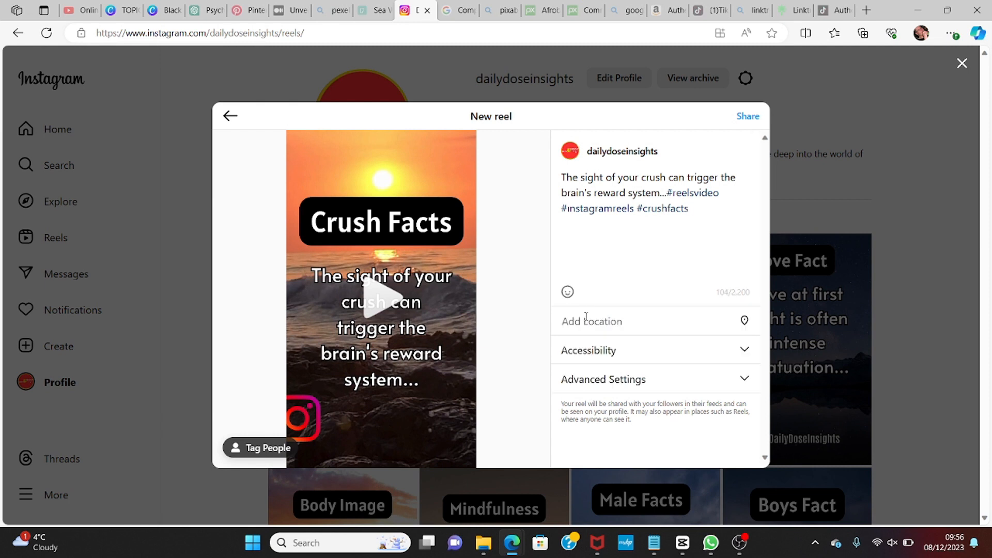
type("#")
type("ps")
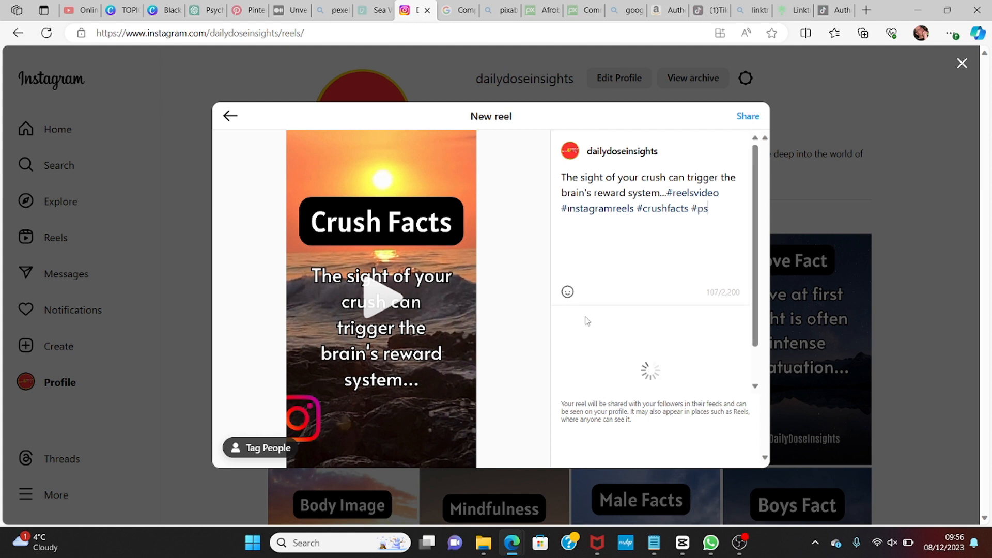
type("ycholo")
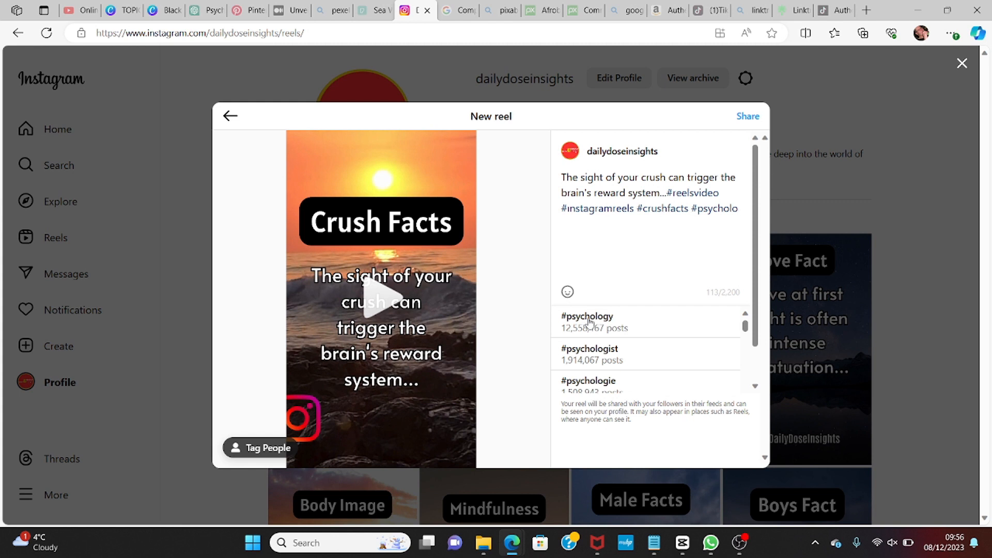
left_click(589, 321)
Step: Add the hashtags #followforfollowback and #facts to the caption
type("#")
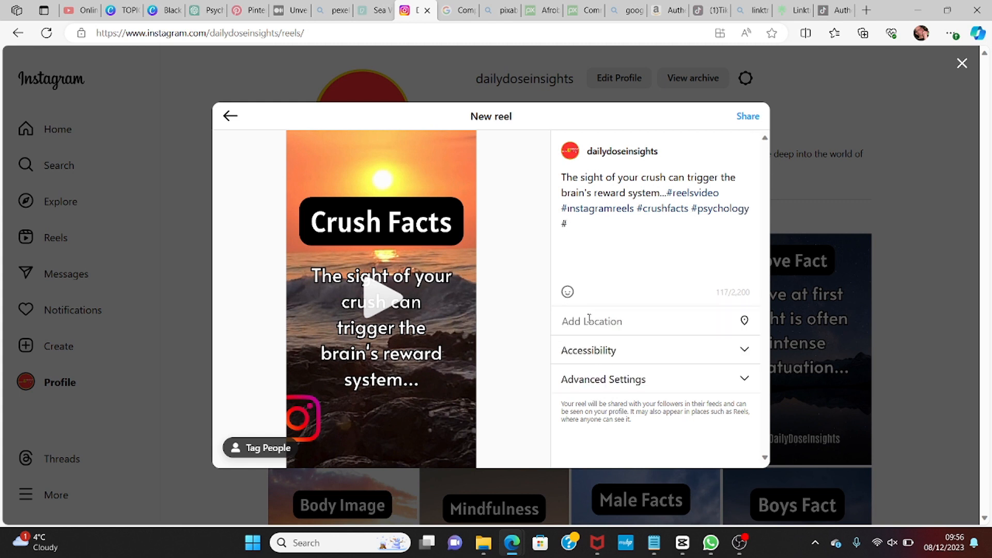
type("follow")
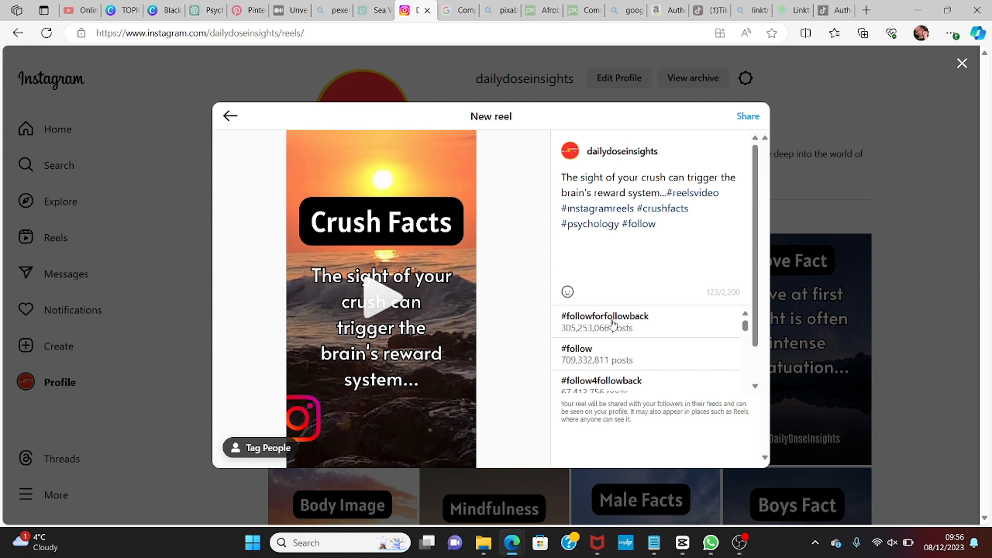
left_click(613, 321)
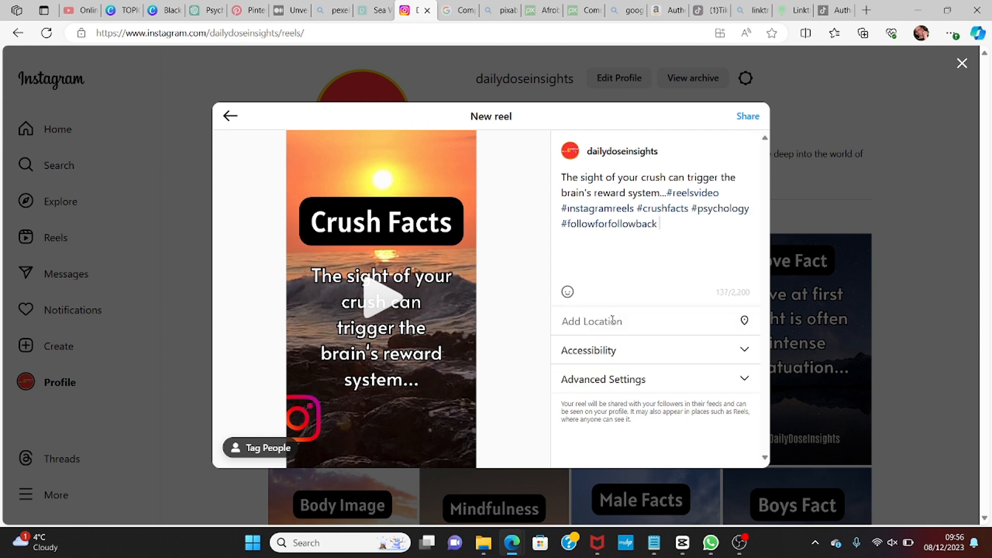
type("#")
type("facts")
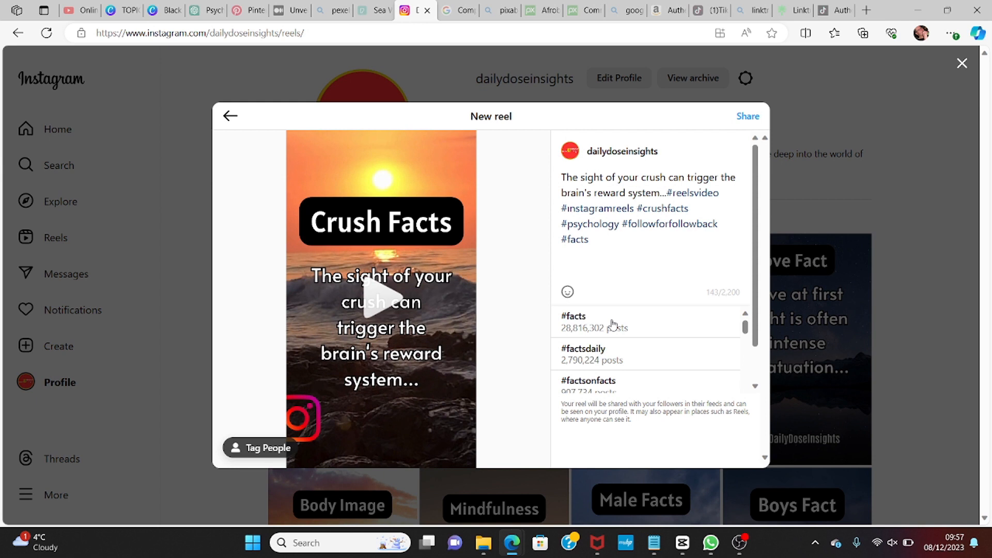
type("fac")
key("BackSpace")
key("BackSpace")
key("BackSpace")
left_click(573, 324)
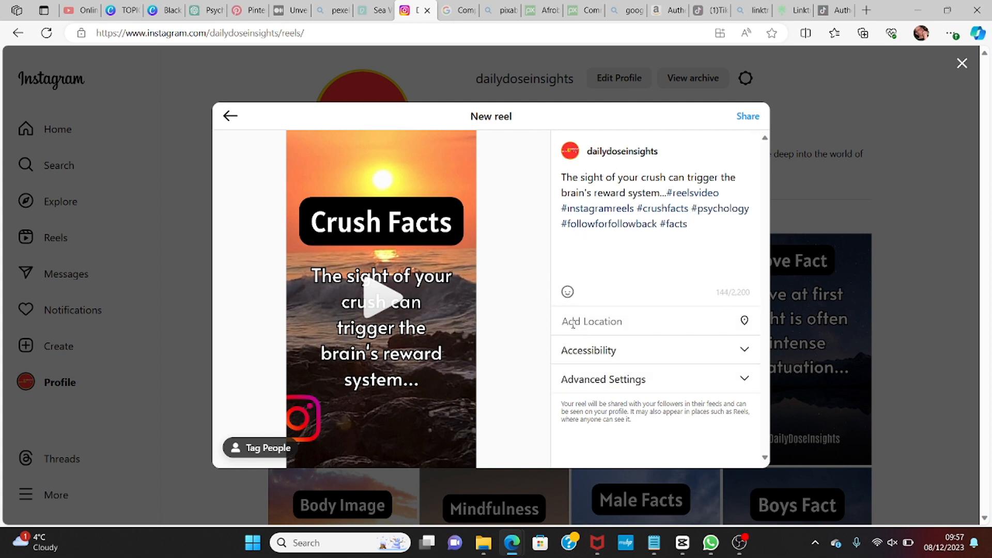
Step: Add the hashtag #dailyfacts and share the reel
type("#dail")
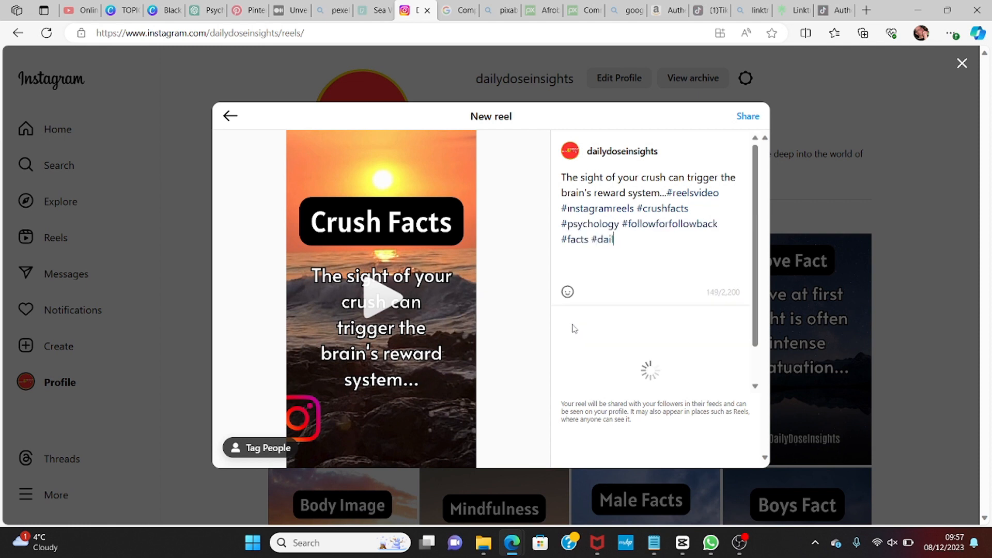
type("yfac")
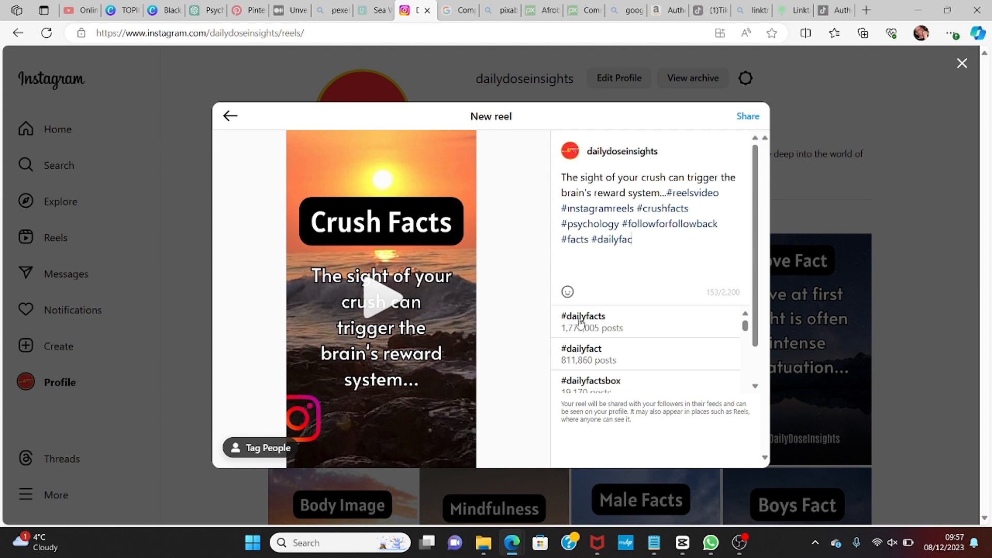
left_click(578, 322)
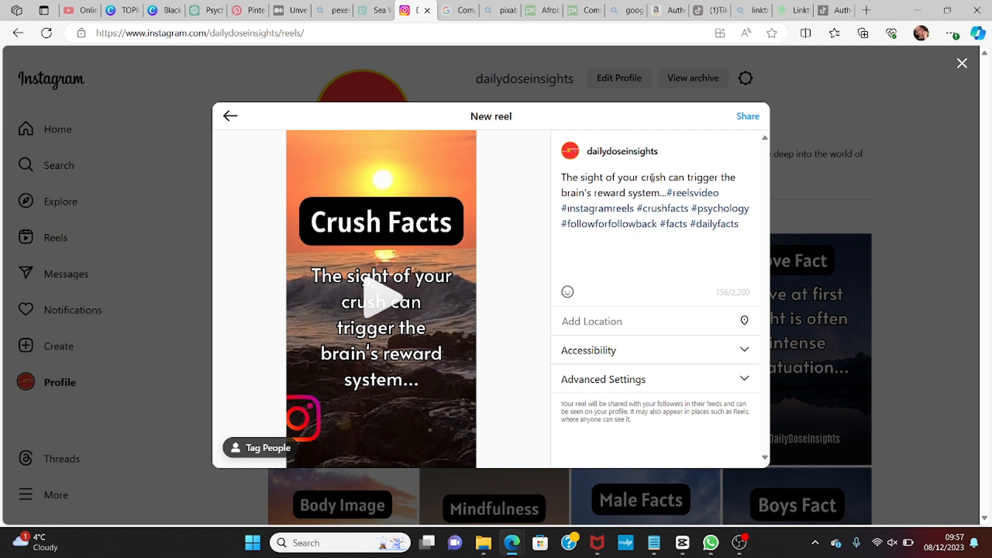
left_click(746, 118)
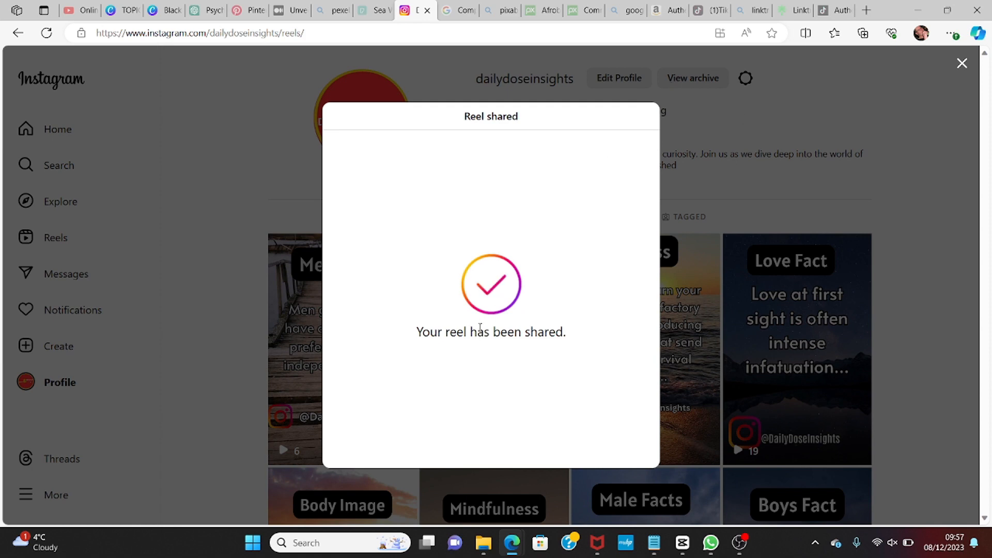
Step: Close the confirmation and play the newly shared reel on the home feed to review it
left_click(962, 65)
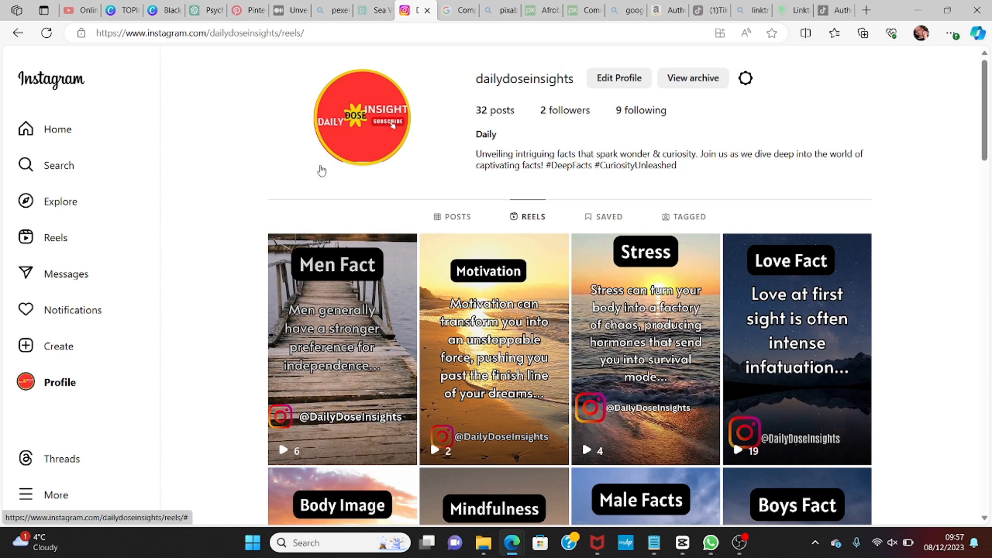
left_click(63, 135)
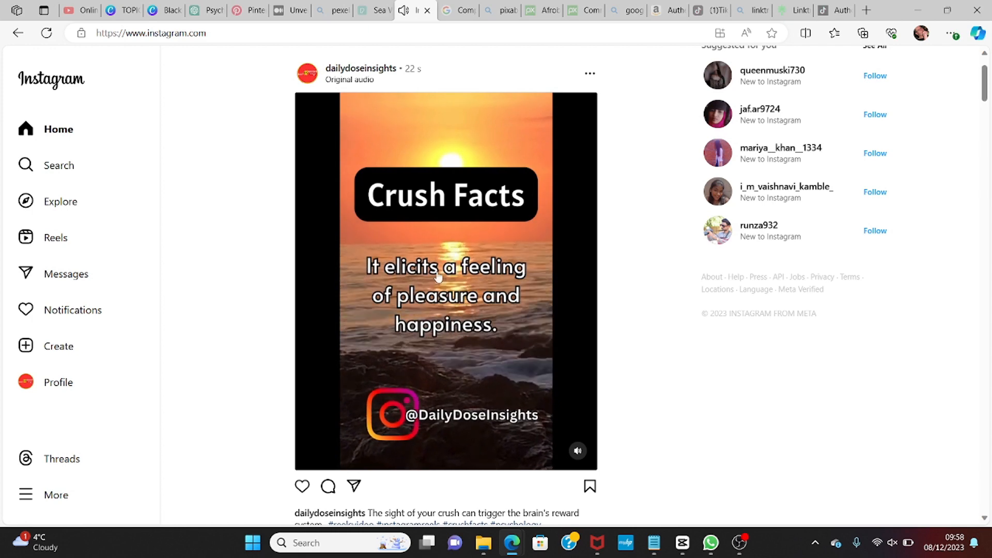
left_click(547, 259)
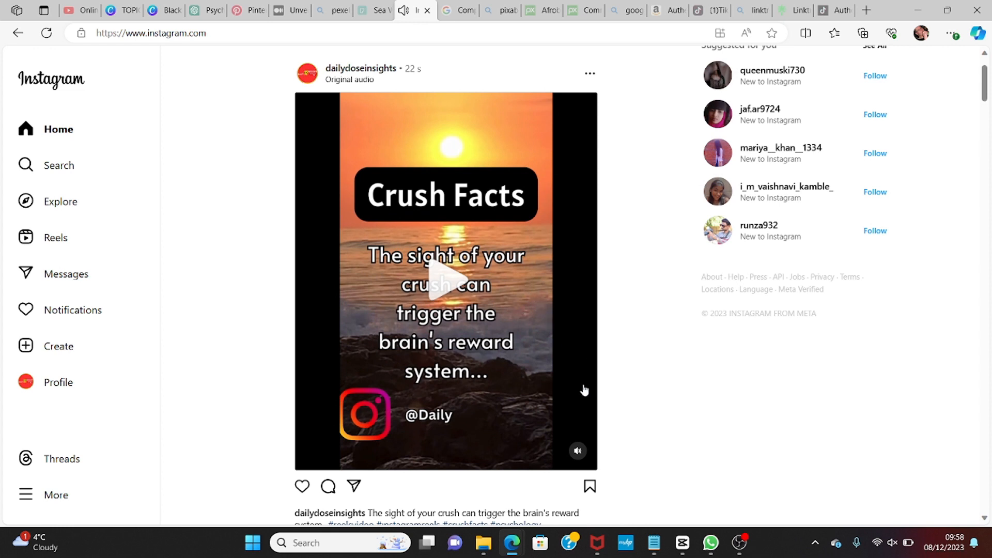
key("XF86AudioRaiseVolume")
left_click(450, 283)
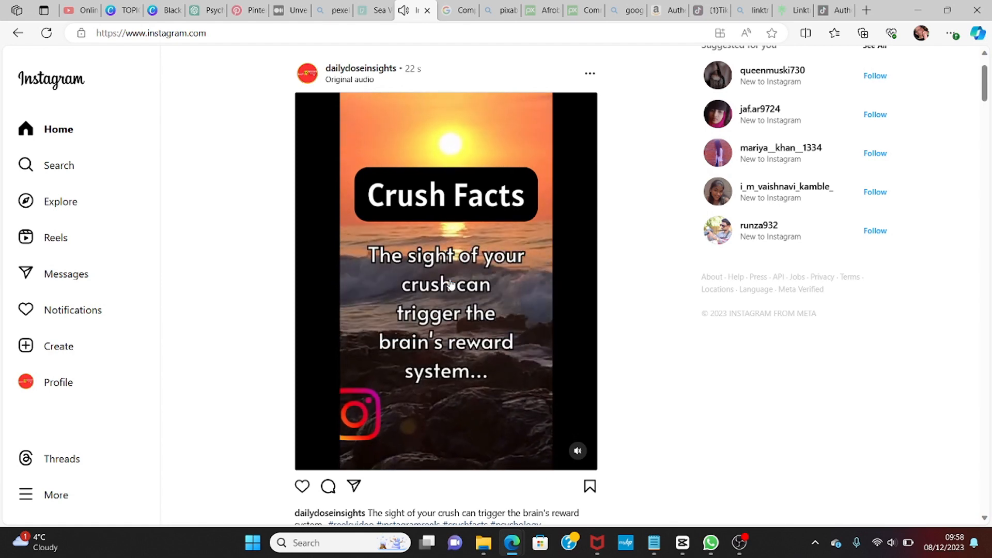
left_click(523, 368)
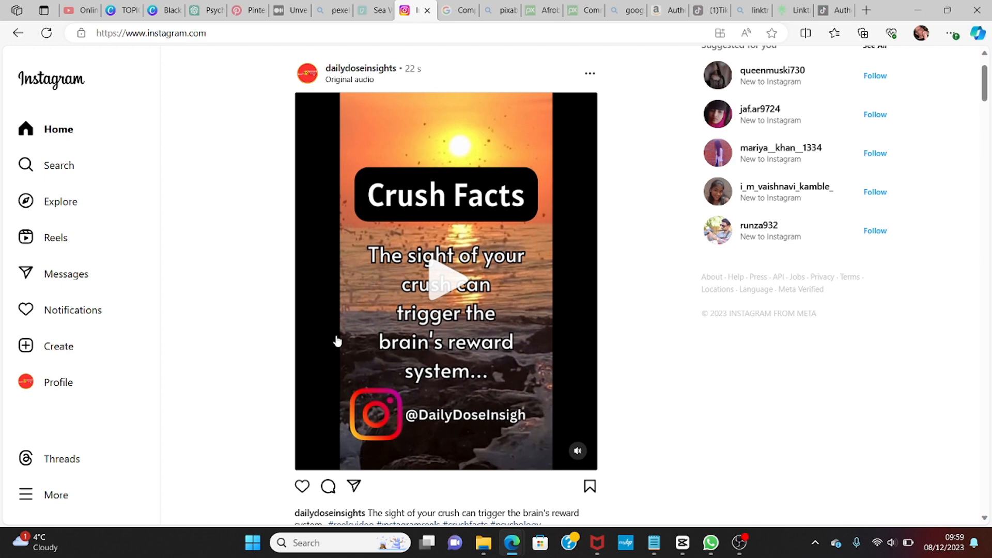
Step: Switch to the YouTube tab and sign out of the current channel account
left_click(73, 12)
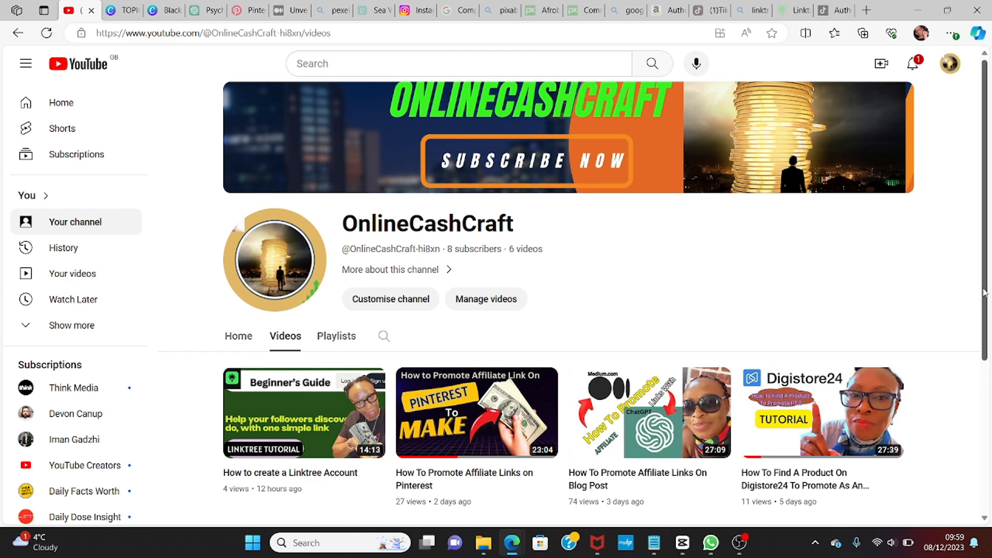
mouse_move(985, 292)
left_mouse_down()
mouse_move(989, 411)
mouse_move(973, 280)
left_mouse_up()
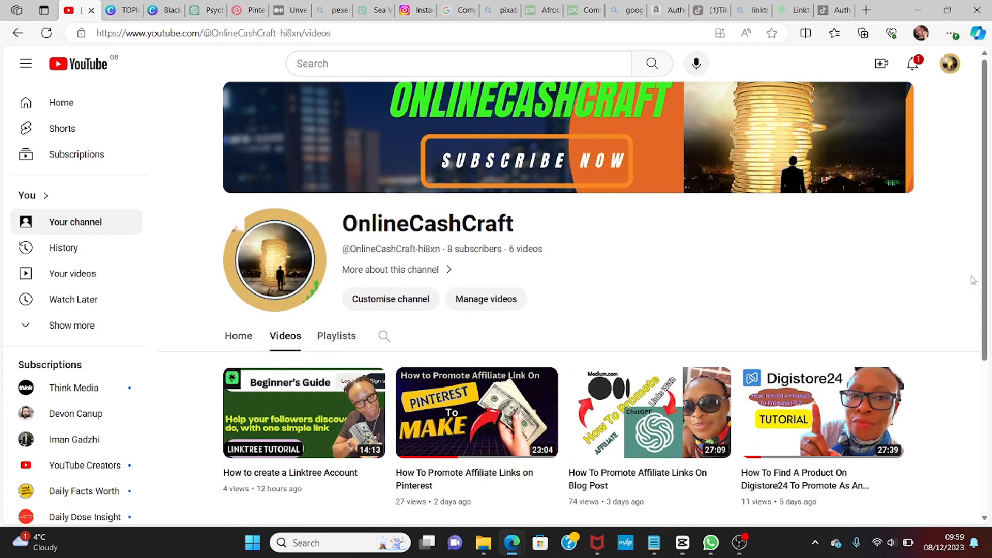
left_click(914, 65)
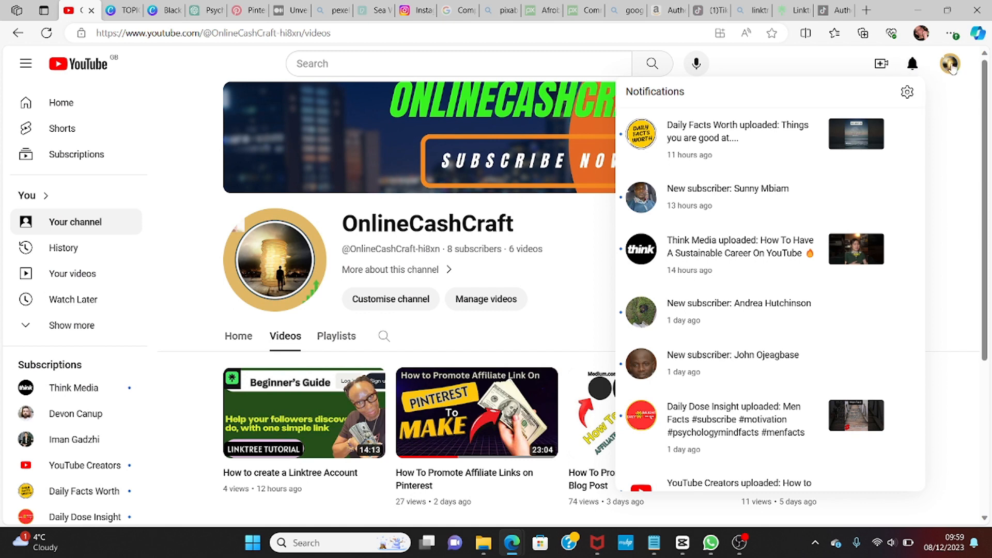
left_click(951, 66)
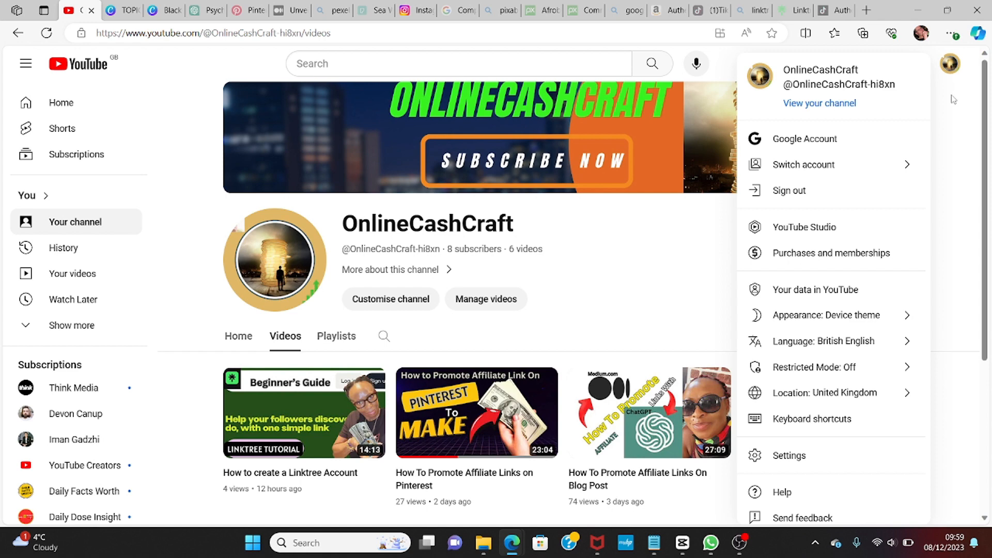
left_click(803, 191)
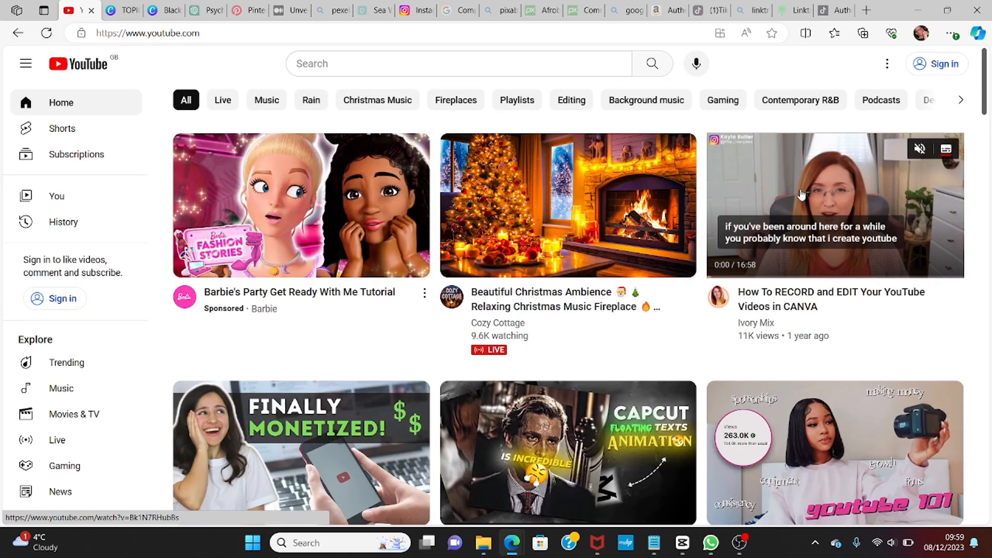
Step: Sign in to YouTube with the Daily Dose Insight Google account by entering its account password
left_click(945, 64)
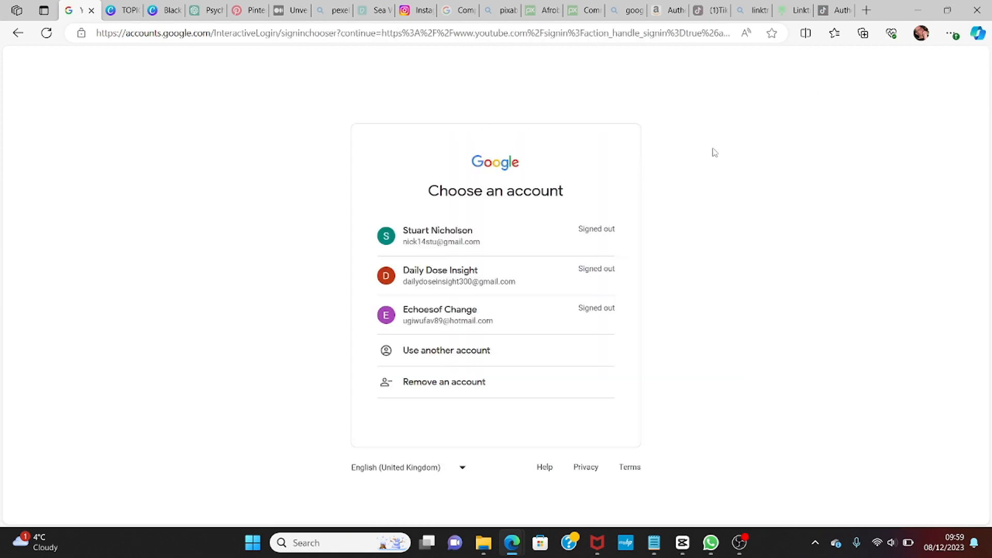
left_click(447, 275)
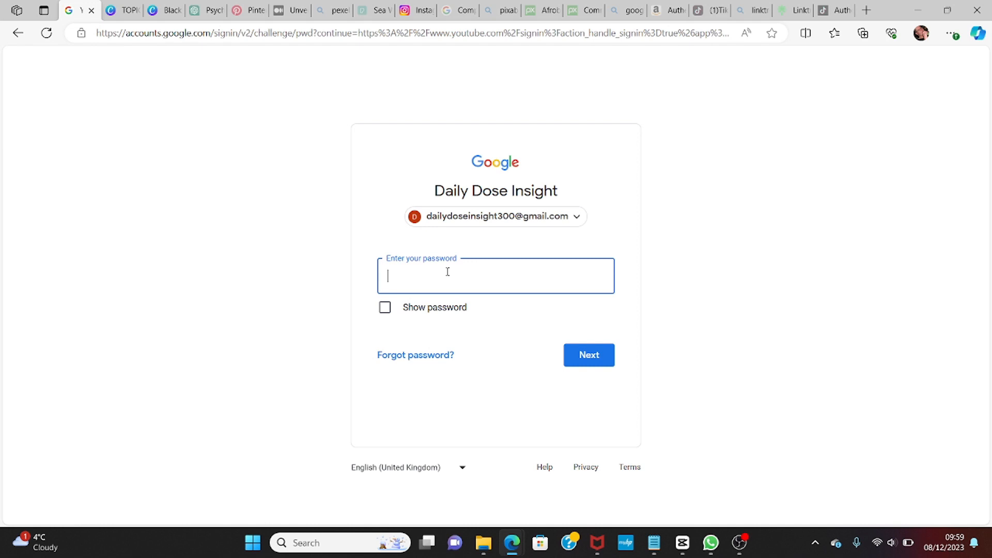
type("•••••••")
type("••")
left_click(589, 356)
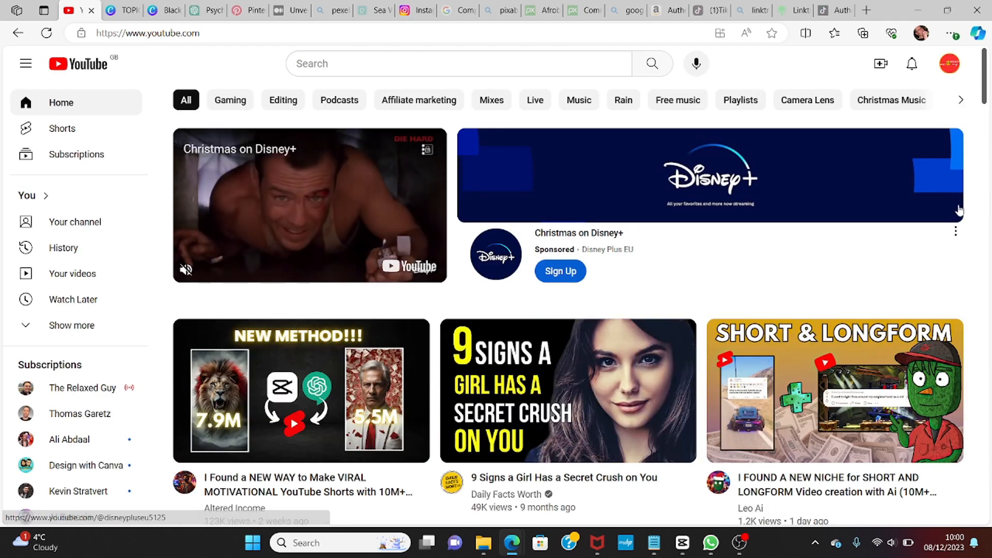
Step: Open the channel page from the account menu and browse its Shorts tab
left_click(949, 65)
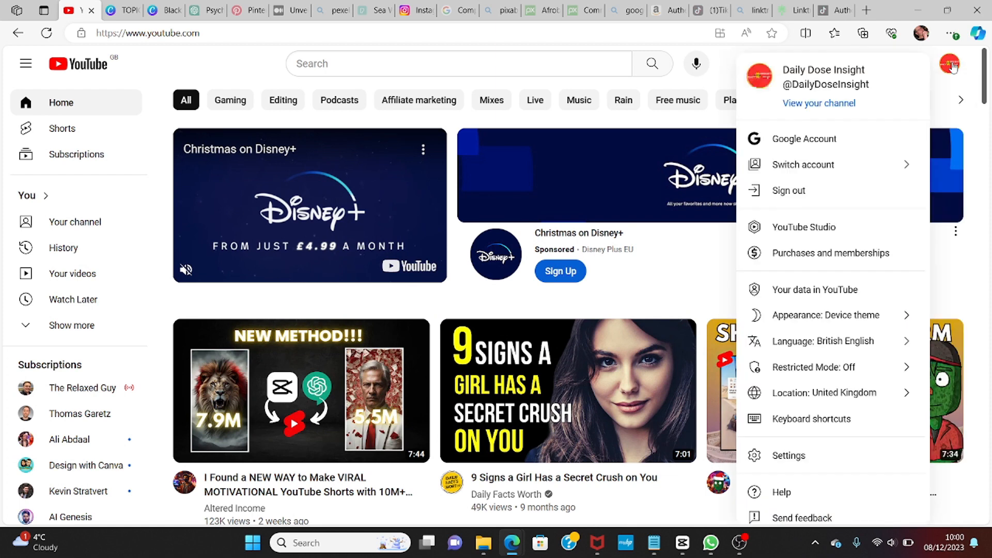
left_click(843, 105)
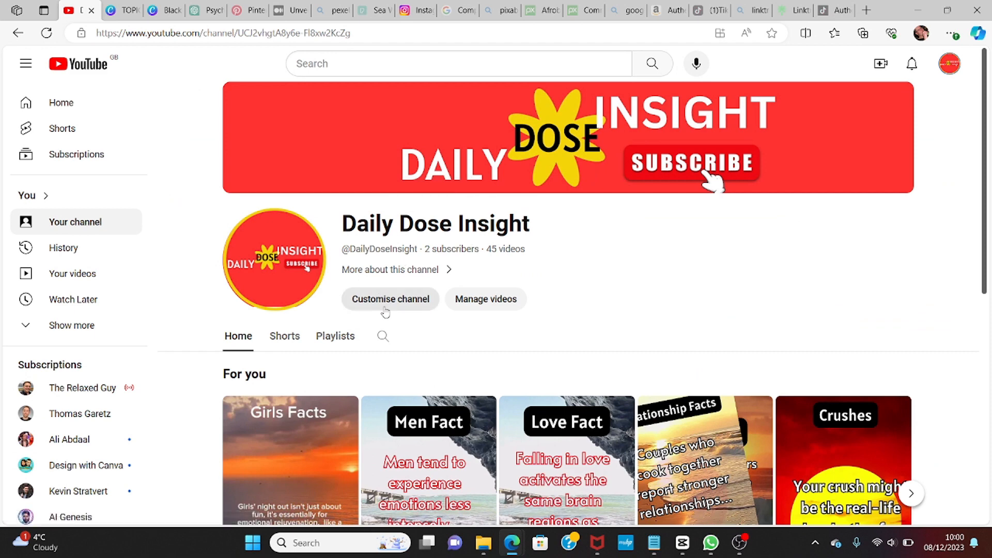
left_click(290, 341)
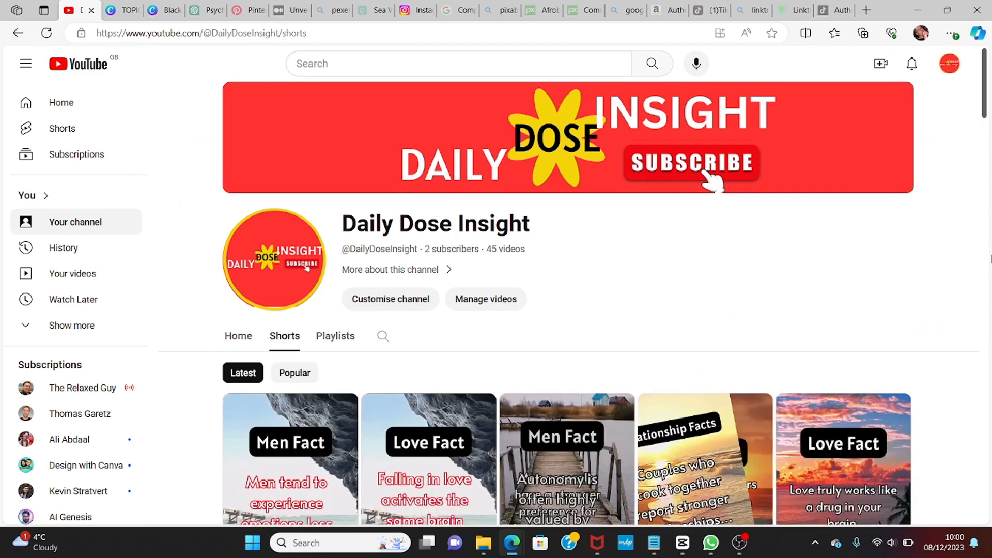
left_click_drag(984, 105, 989, 186)
left_click_drag(941, 154, 989, 94)
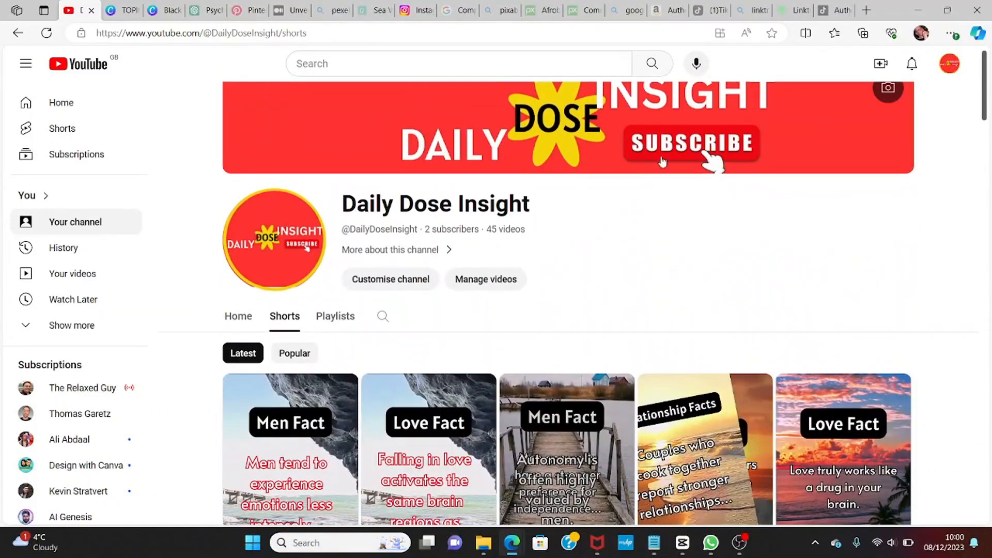
Step: Start a video upload and select the TOPIC (13) file from Downloads
left_click(881, 67)
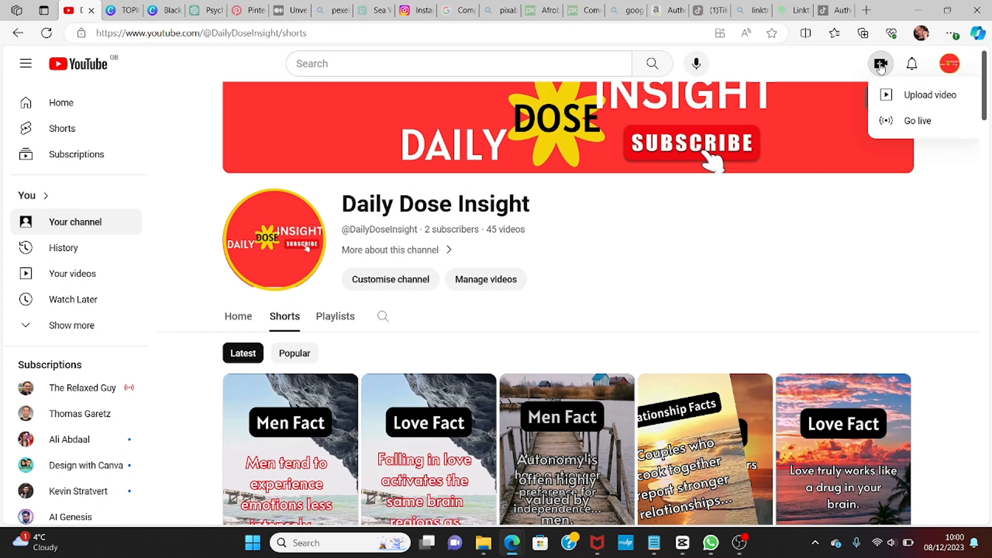
left_click(924, 98)
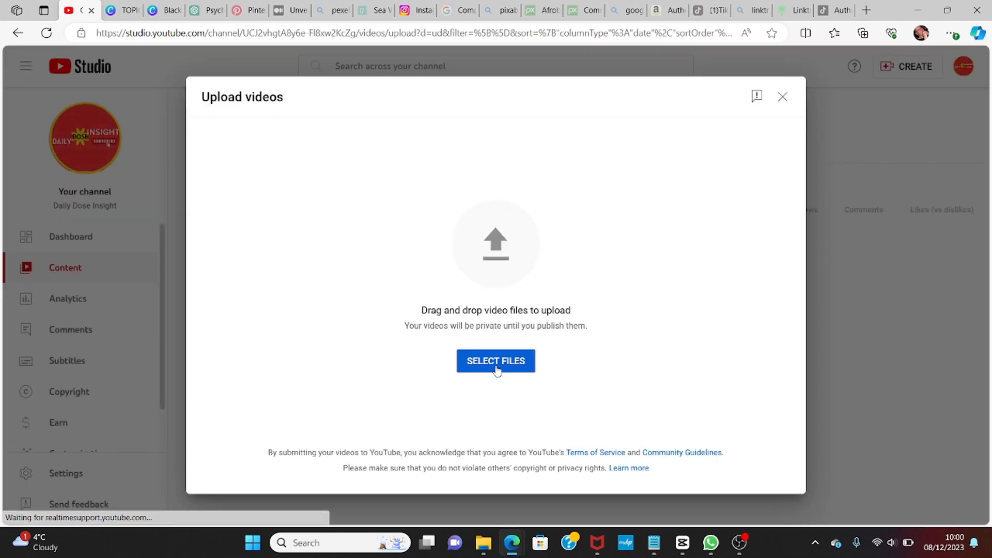
left_click(495, 362)
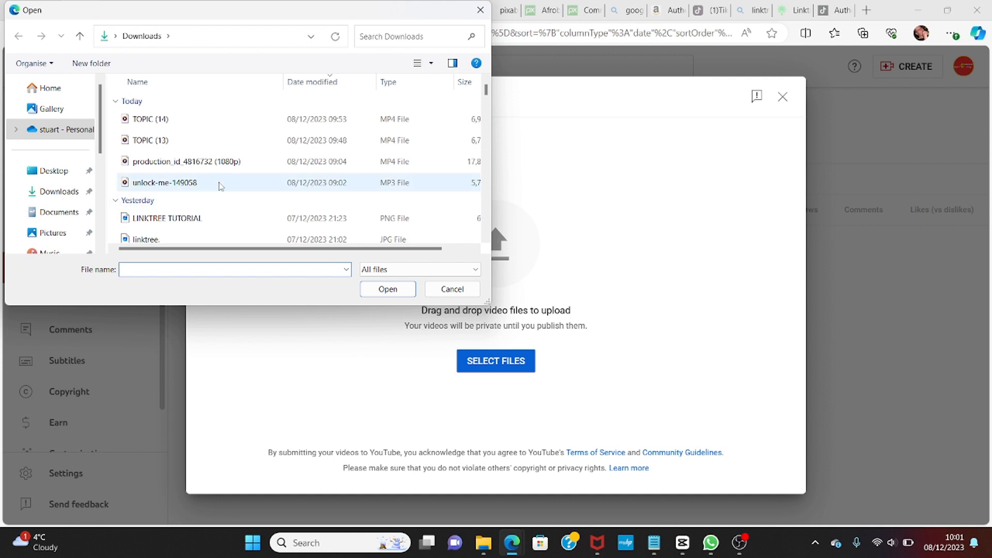
left_click(203, 141)
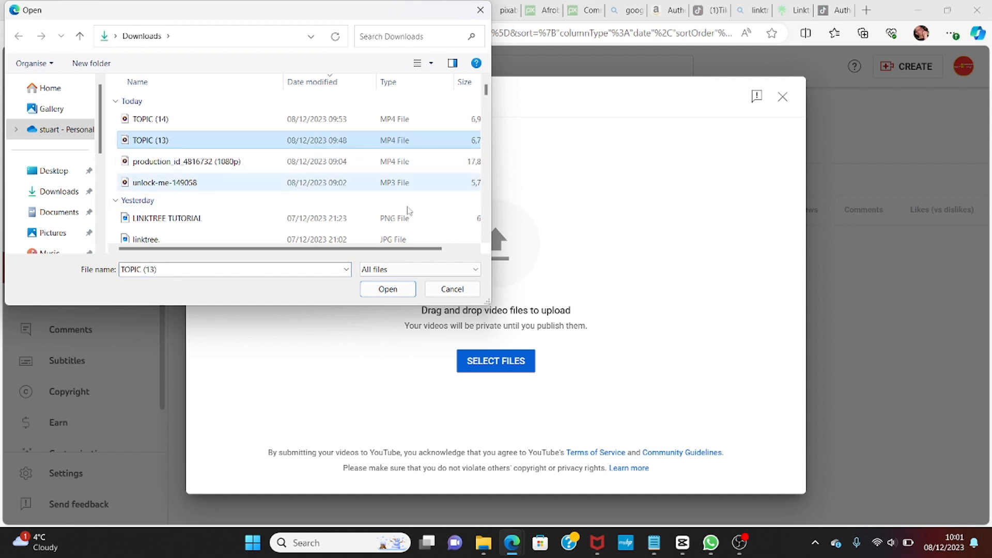
left_click(385, 289)
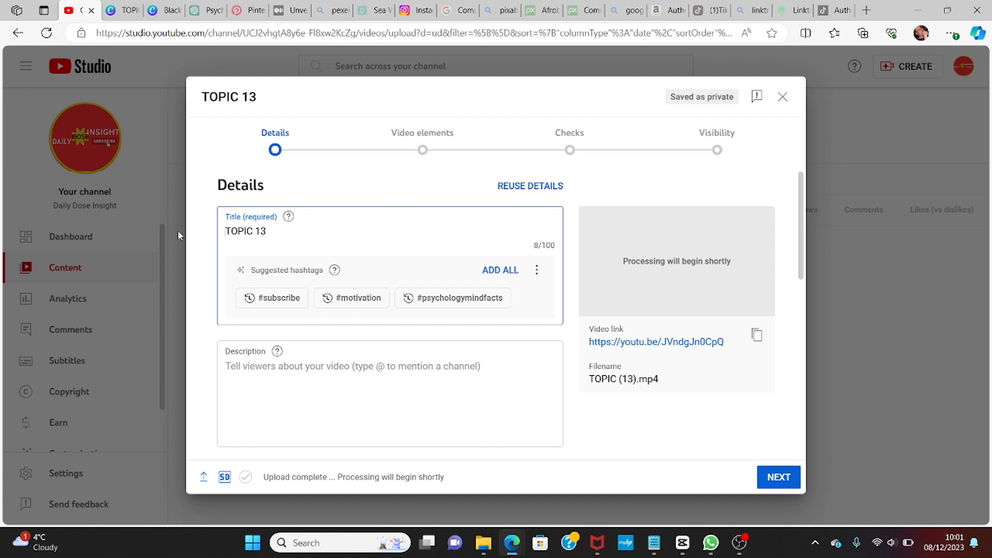
Step: Set the video title to Crush Facts and add all the suggested hashtags to it
left_click_drag(270, 229, 217, 230)
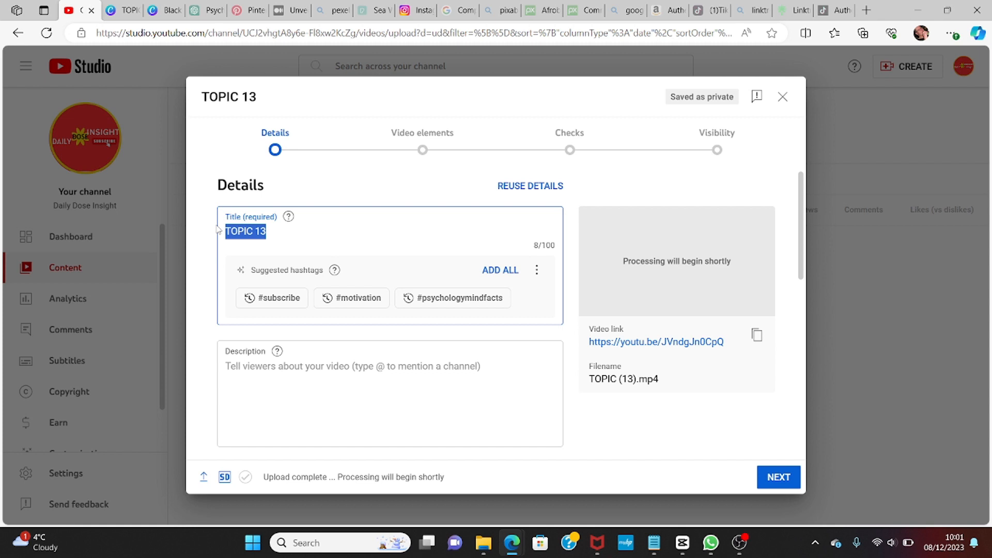
type("C")
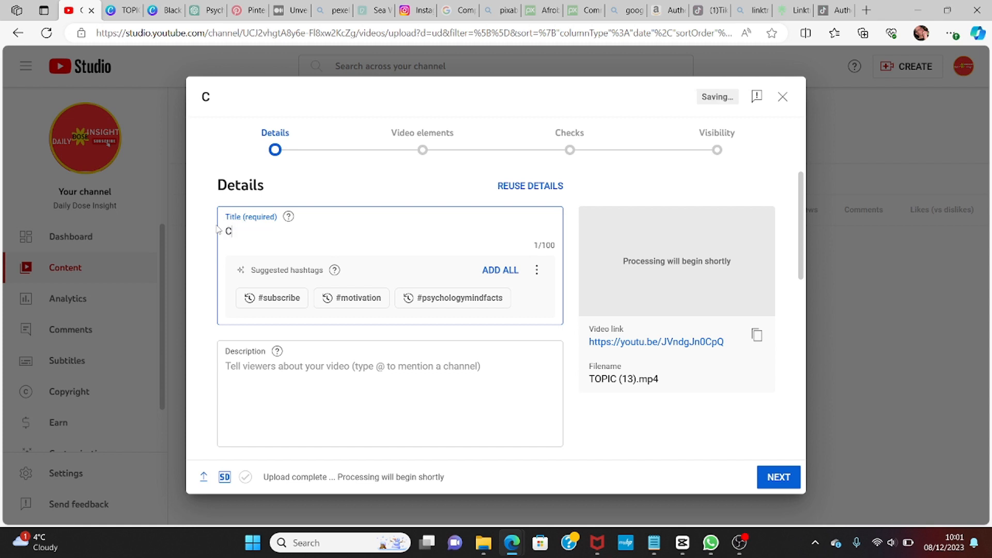
type("rush Facts")
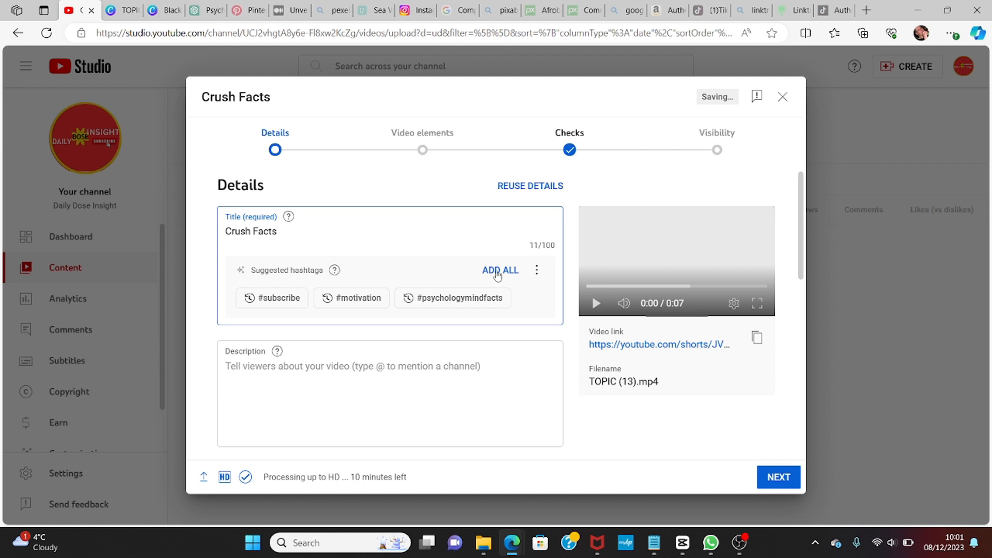
left_click(499, 270)
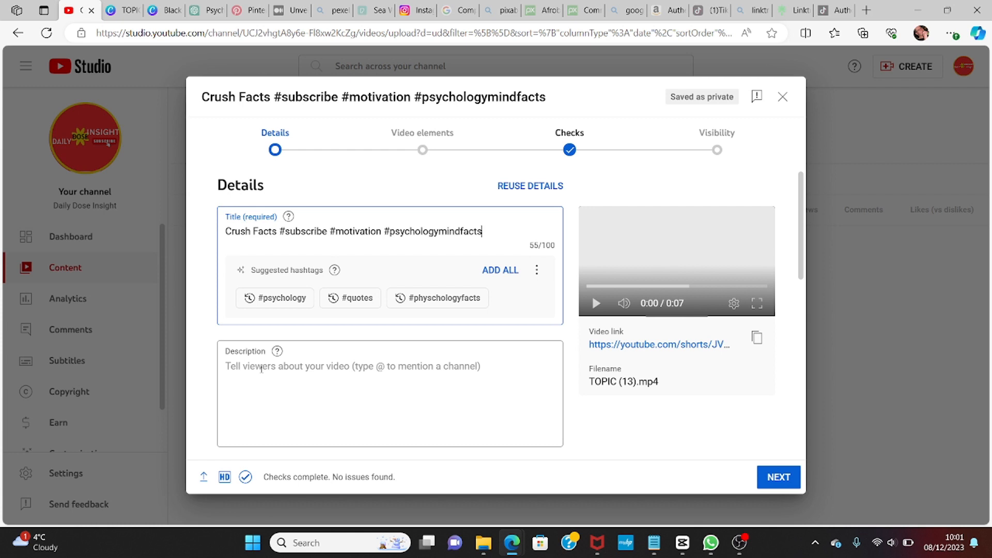
Step: Paste the description "The sight of your crush can trigger the brain's reward system..."
right_click(261, 369)
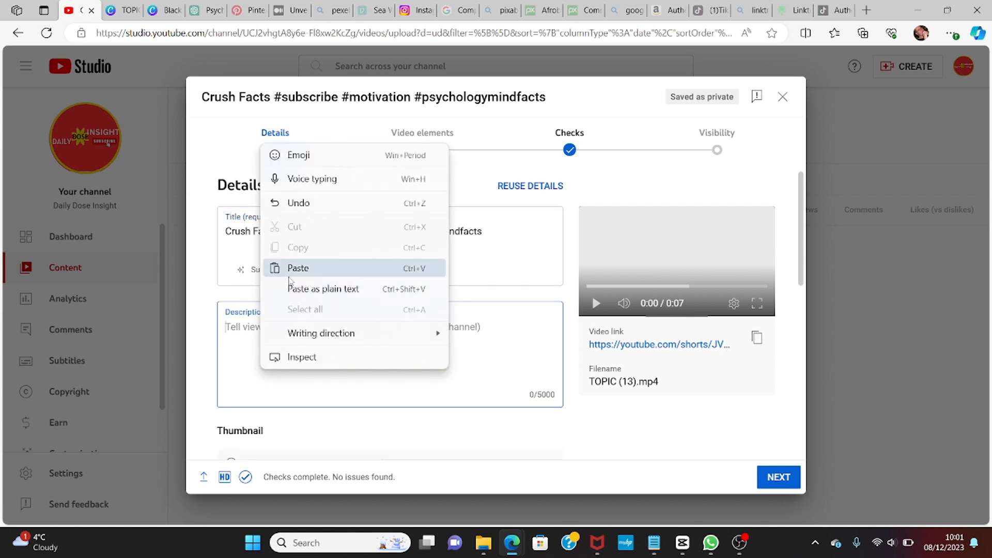
left_click(296, 269)
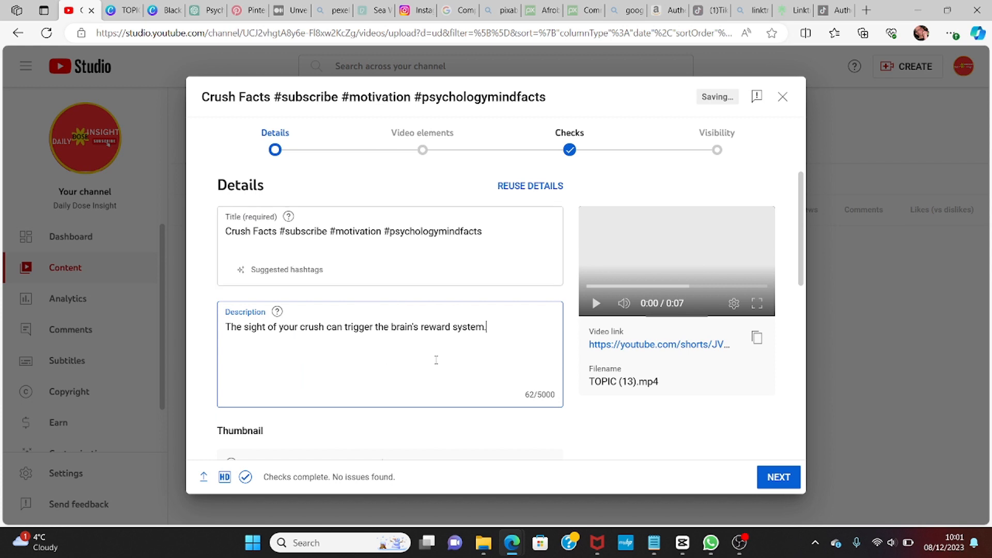
type("..")
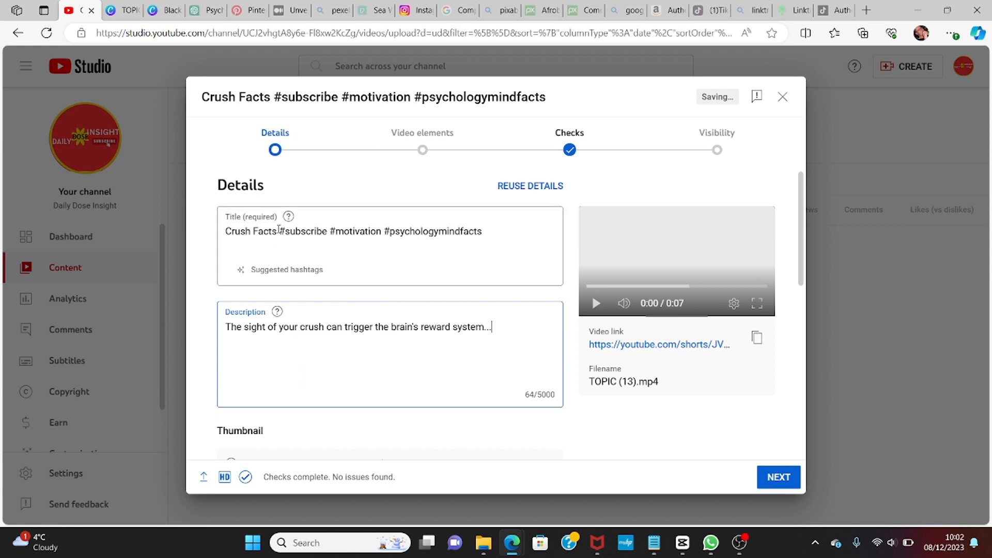
Step: Copy the hashtags from the title and paste them at the end of the description
left_click_drag(279, 229, 489, 245)
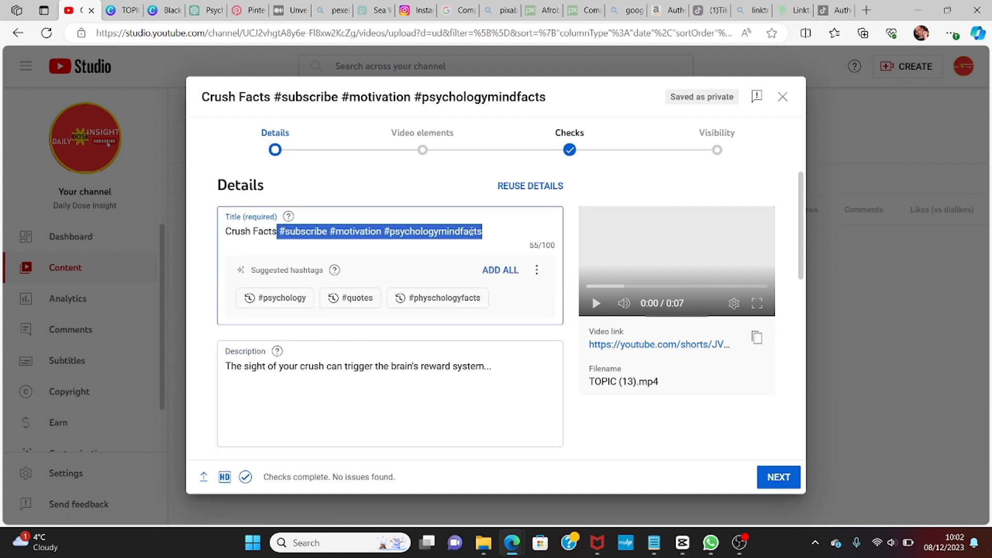
right_click(471, 231)
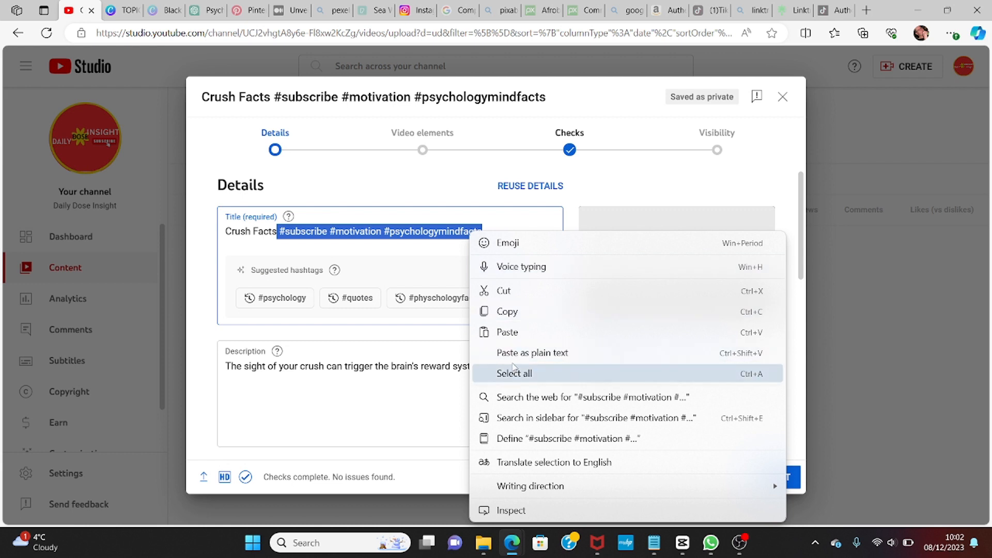
left_click(507, 313)
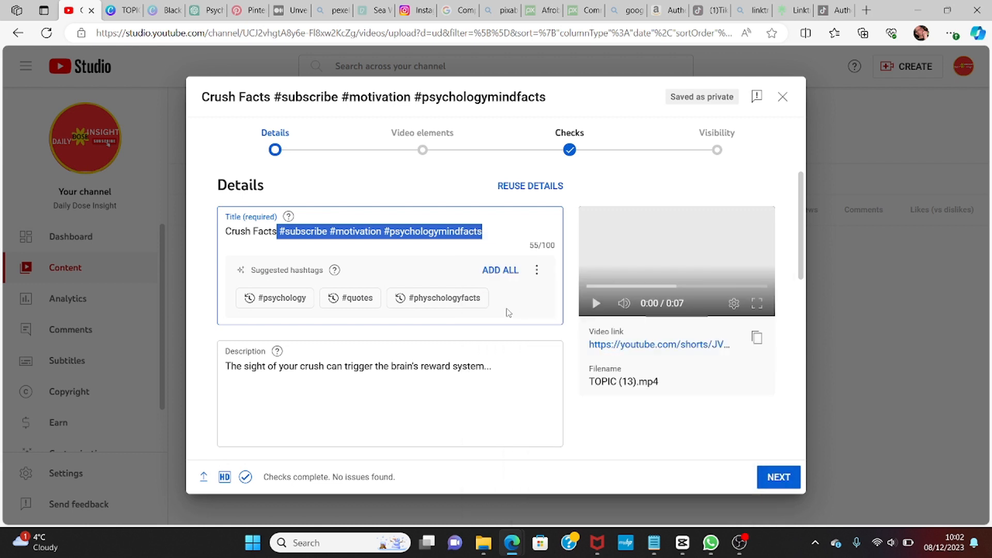
left_click(514, 362)
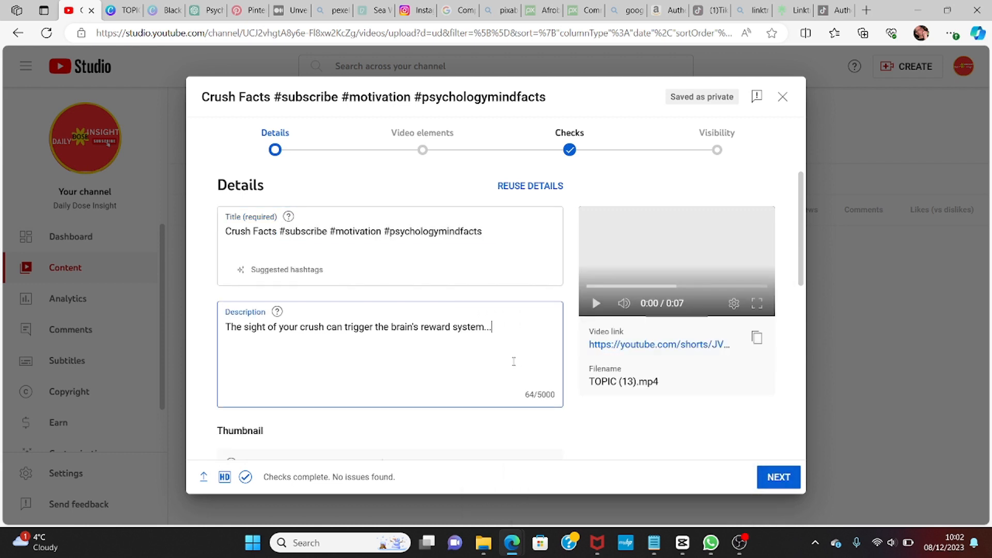
right_click(514, 361)
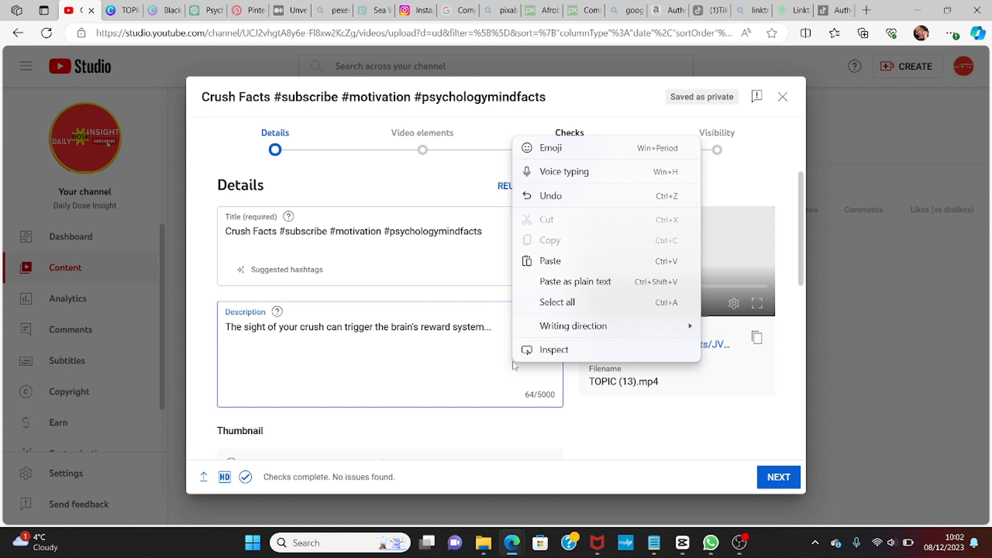
left_click(550, 261)
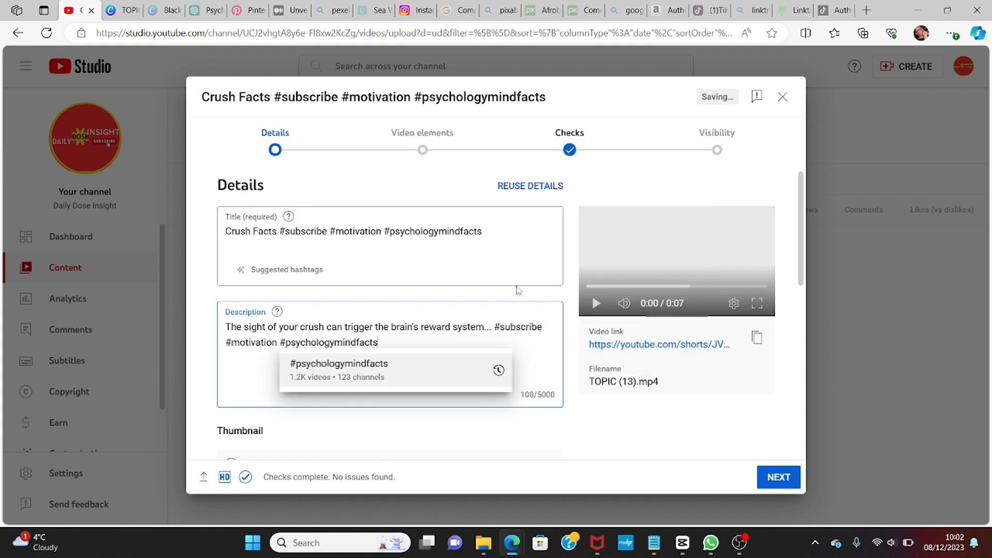
left_click(423, 366)
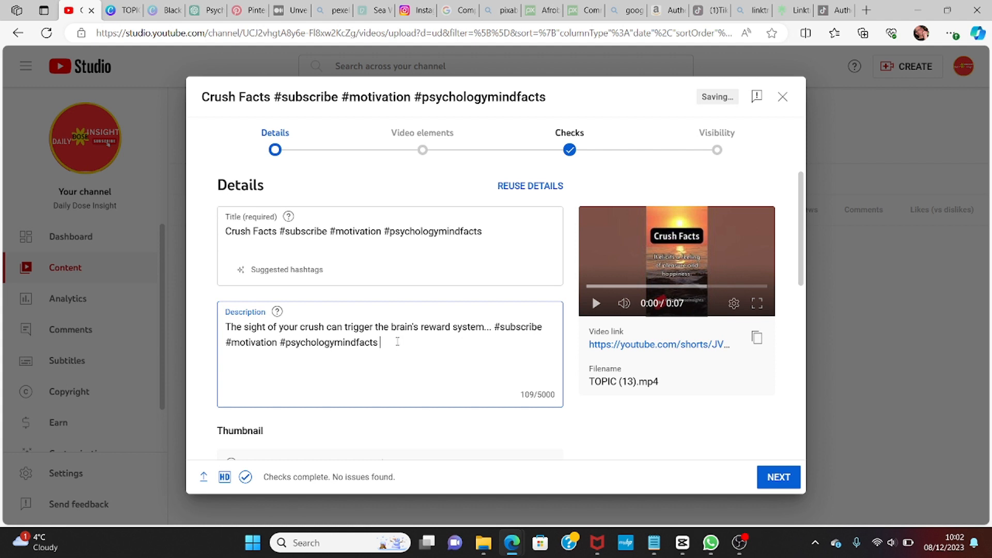
Step: Add the hashtag #shorts to the end of the description
type("#")
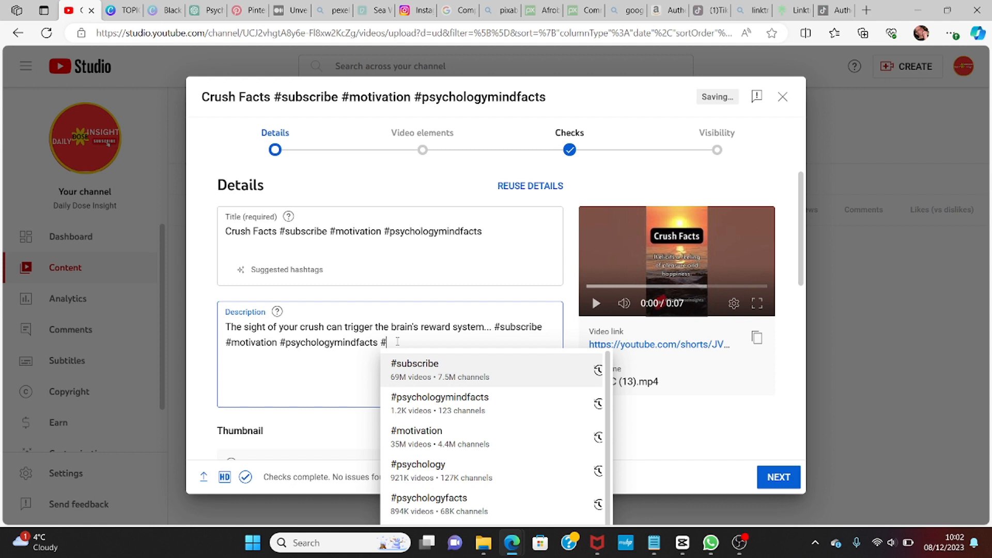
type("shorts")
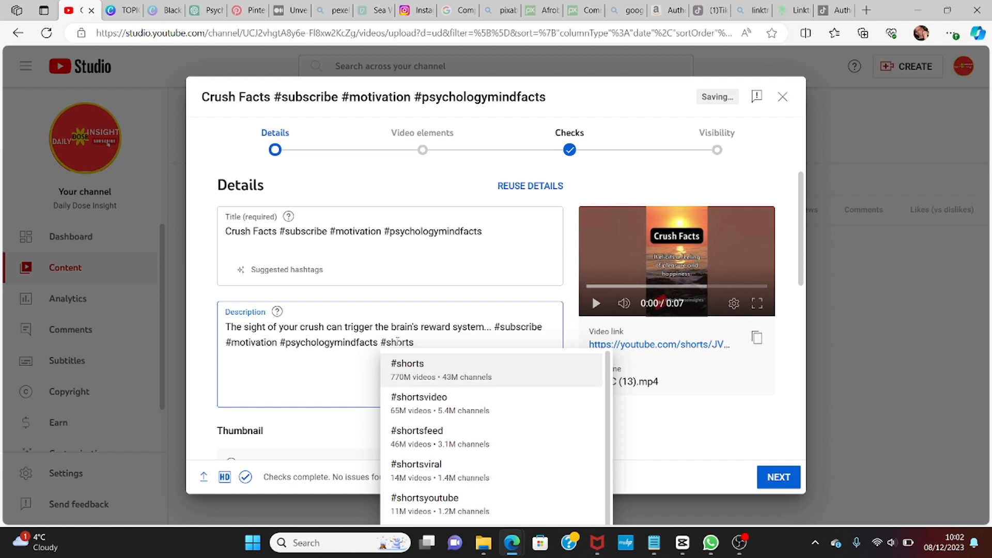
left_click(421, 368)
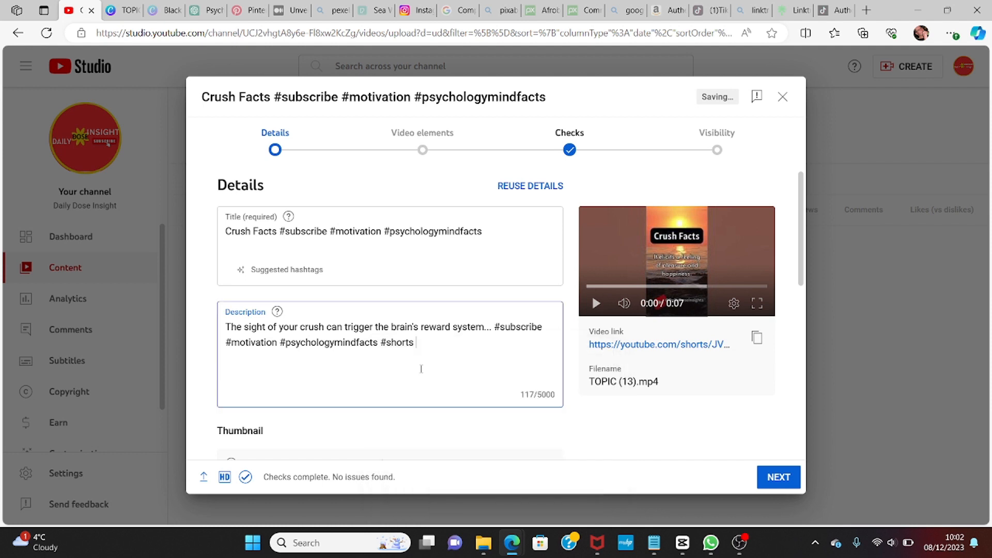
Step: Add the hashtag #crushfacts to the end of the description instead of #subscribe
type("#sub")
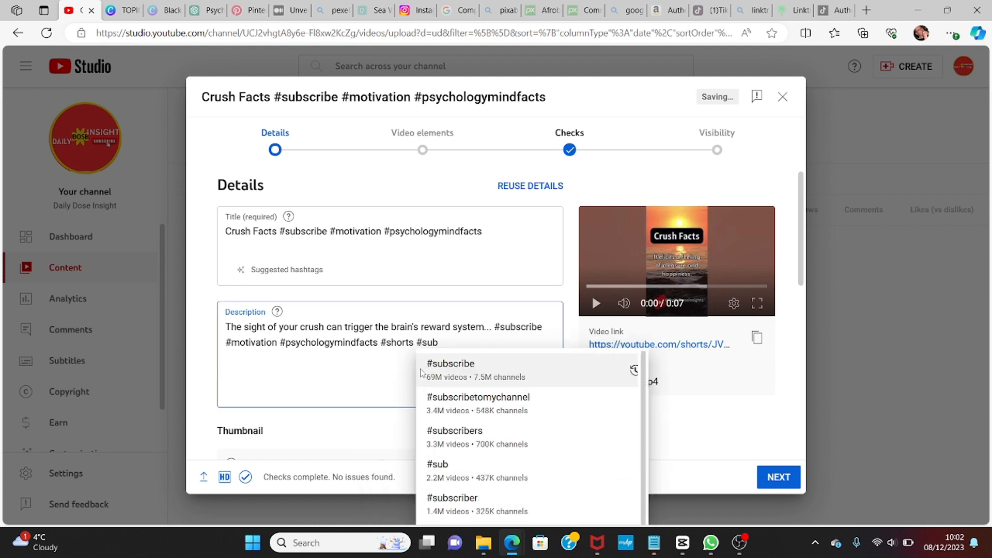
left_click(421, 371)
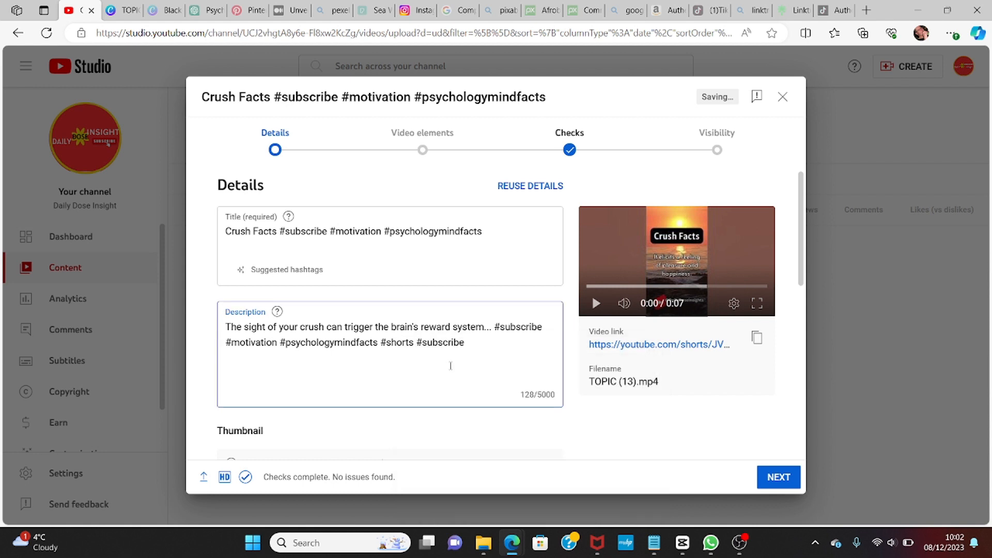
key("BackSpace")
key("BackSpace")
key("BackSpace")
key("BackSpace")
key("BackSpace")
key("BackSpace")
key("BackSpace")
key("BackSpace")
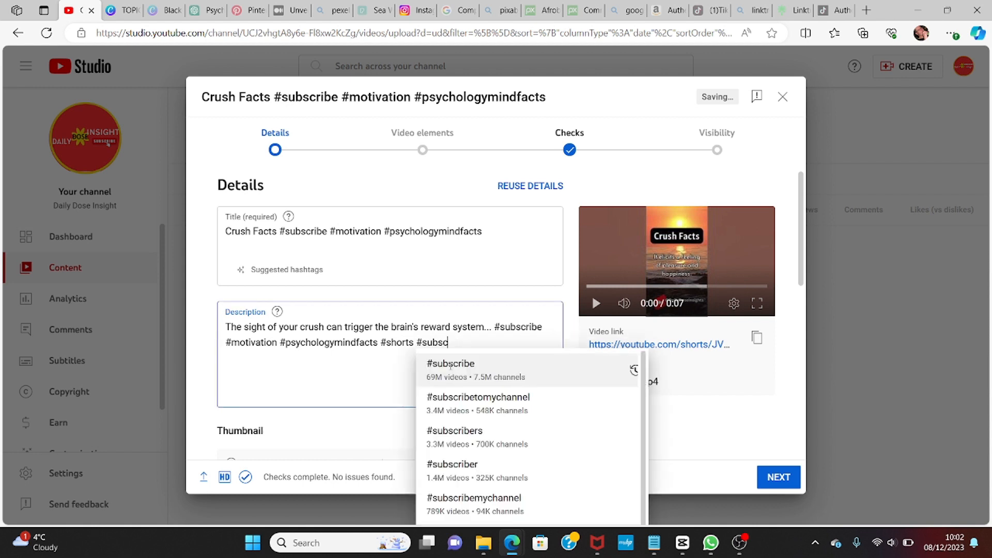
key("BackSpace")
key("BackSpace")
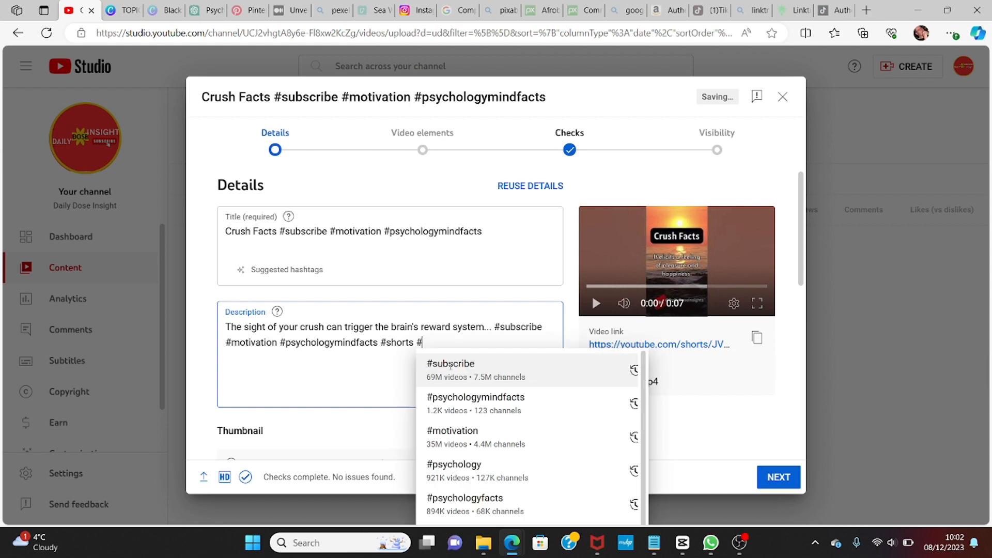
type("crush")
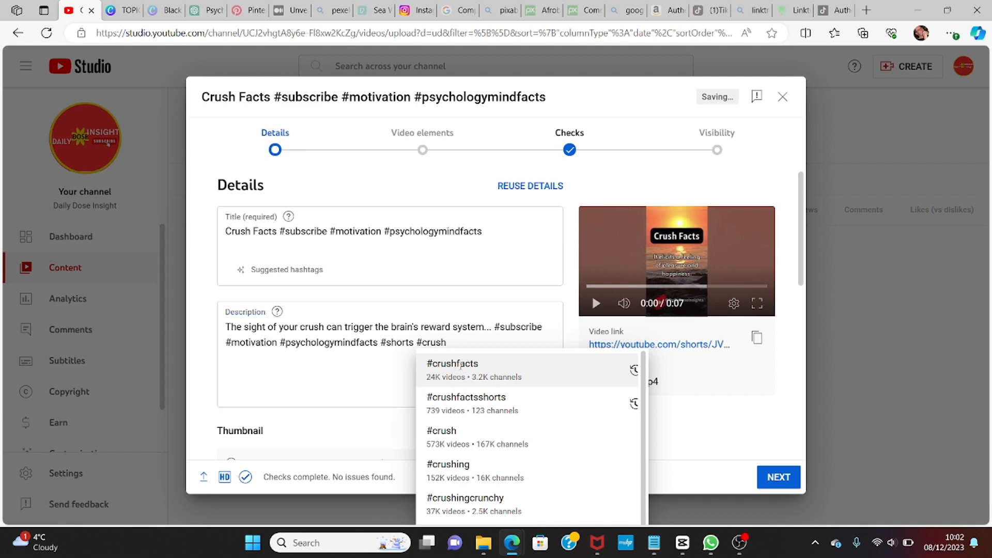
left_click(460, 365)
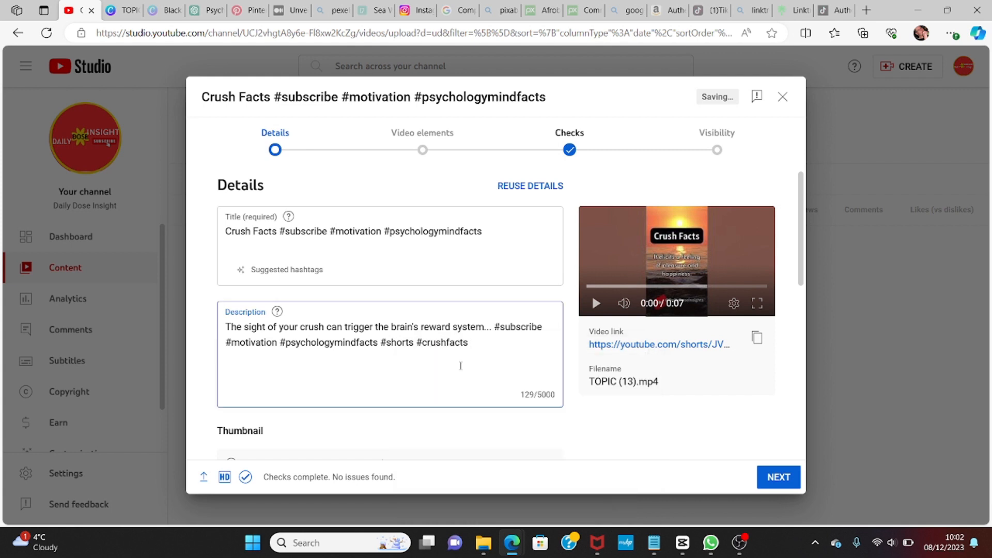
Step: Add the hashtag #motivation to the end of the description
type("#")
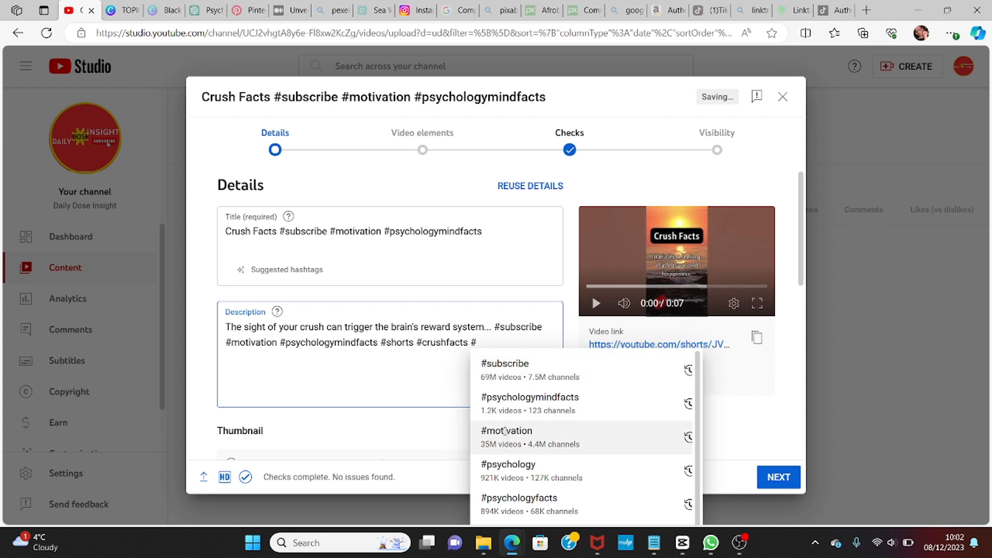
left_click(507, 437)
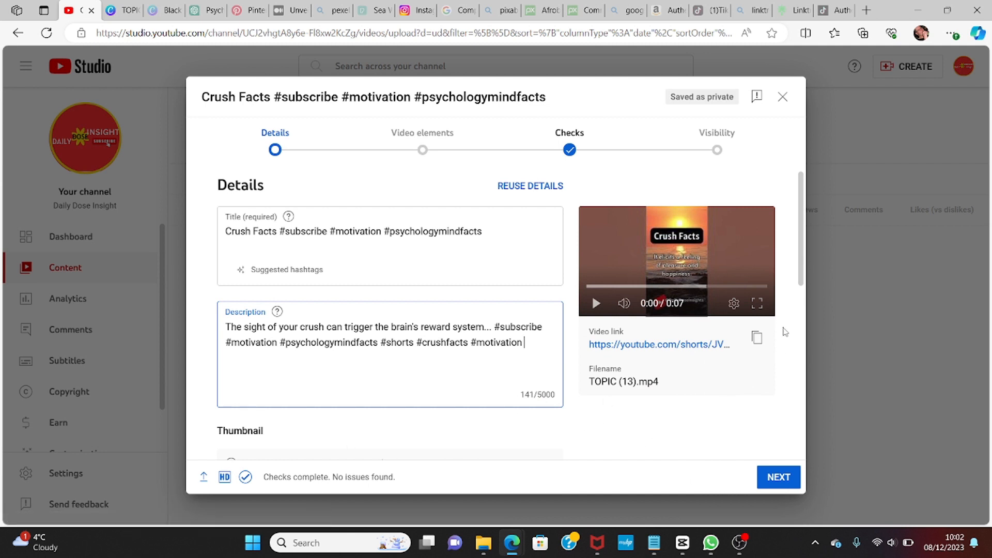
left_click(800, 279)
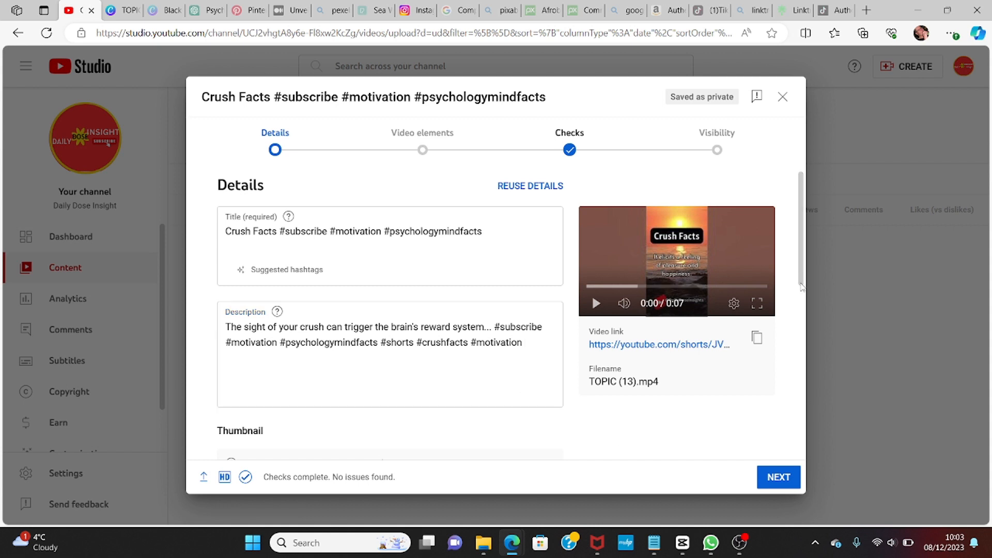
Step: Advance past the details, video elements and checks pages to the visibility settings
left_click_drag(801, 273, 812, 356)
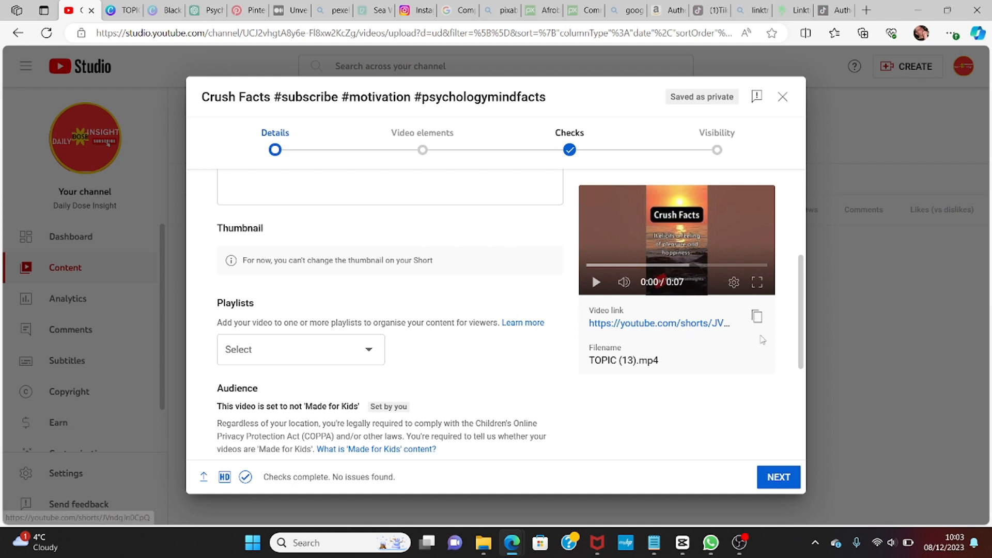
left_click_drag(801, 341, 820, 445)
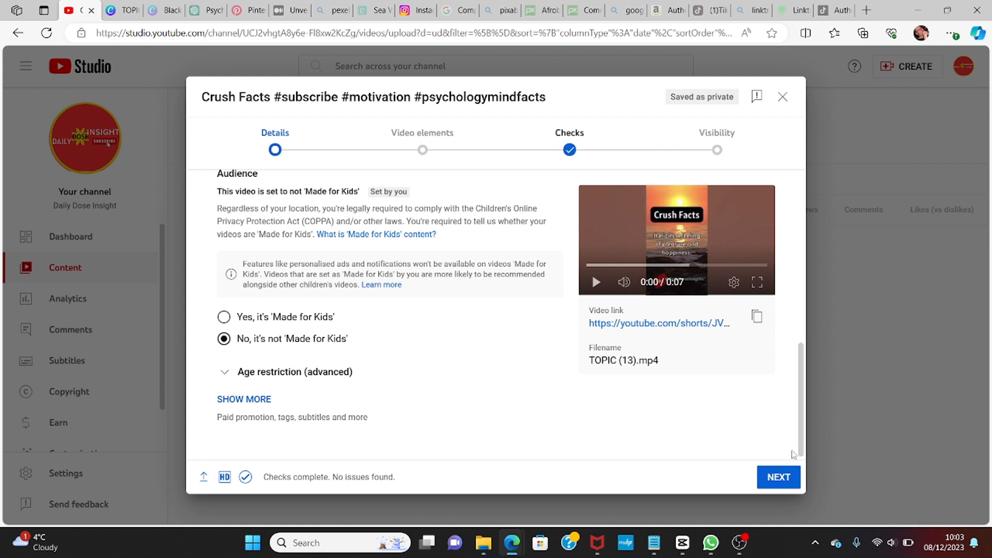
left_click(781, 477)
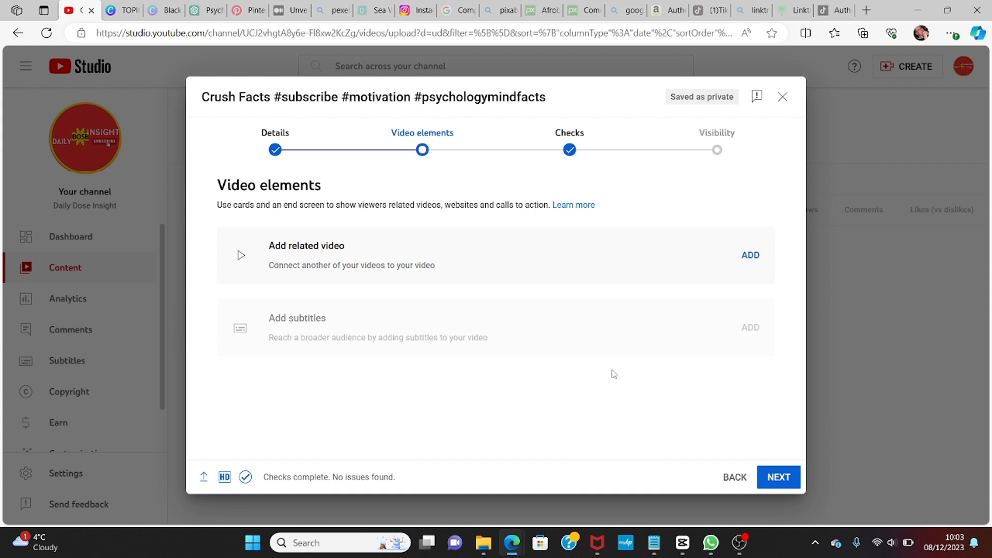
left_click(776, 478)
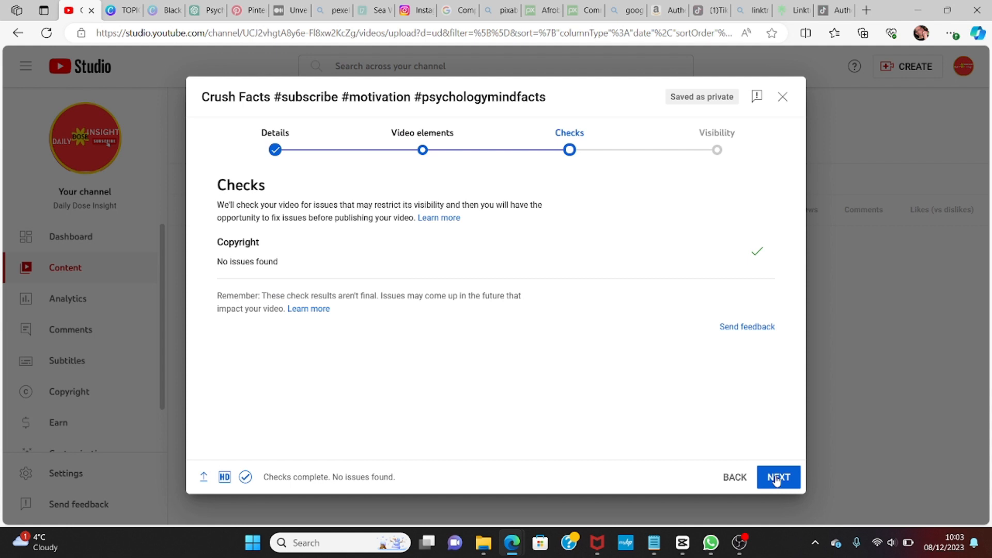
left_click(780, 479)
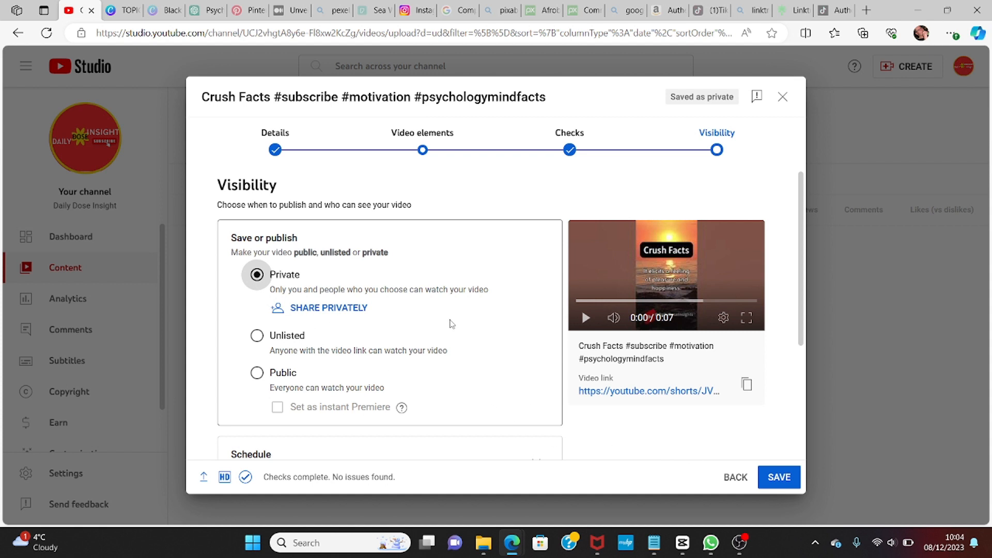
Step: Try the Public, Unlisted and Private visibility options in turn
left_click(256, 373)
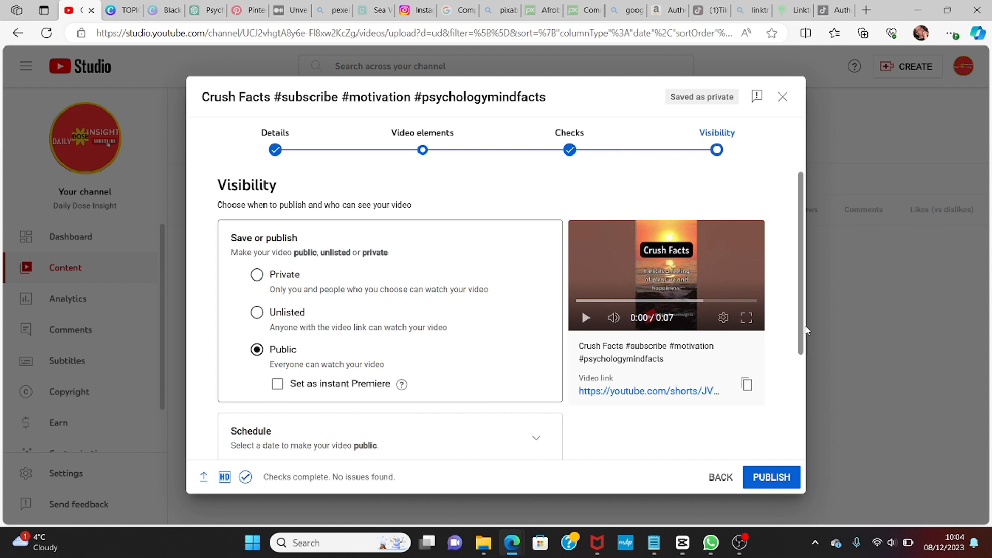
left_click_drag(801, 329, 821, 409)
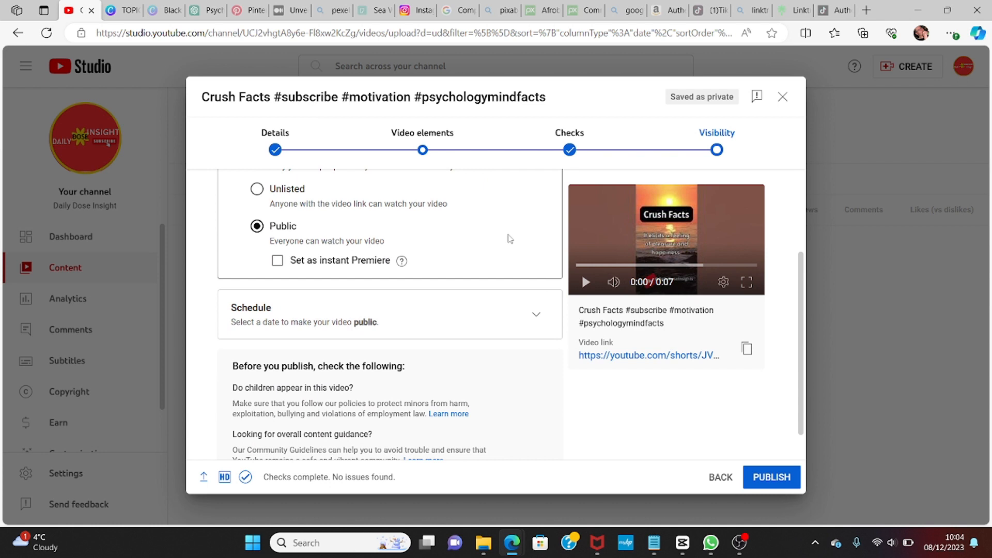
left_click(257, 190)
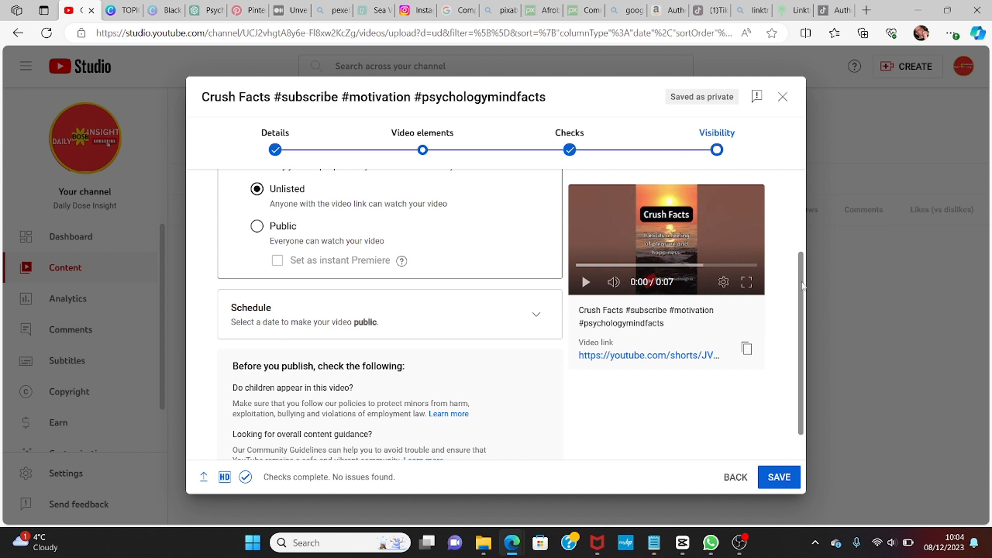
left_click_drag(801, 288, 786, 219)
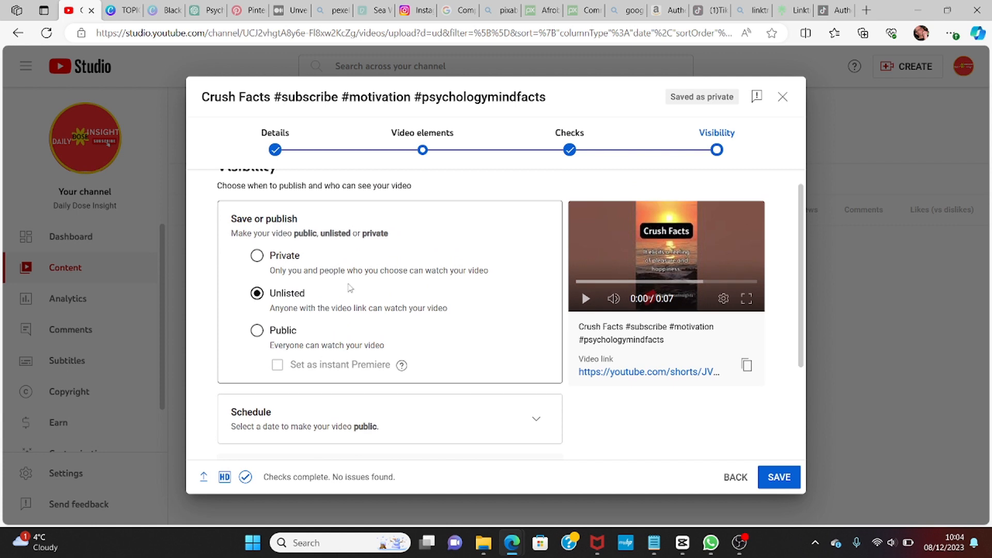
left_click(258, 257)
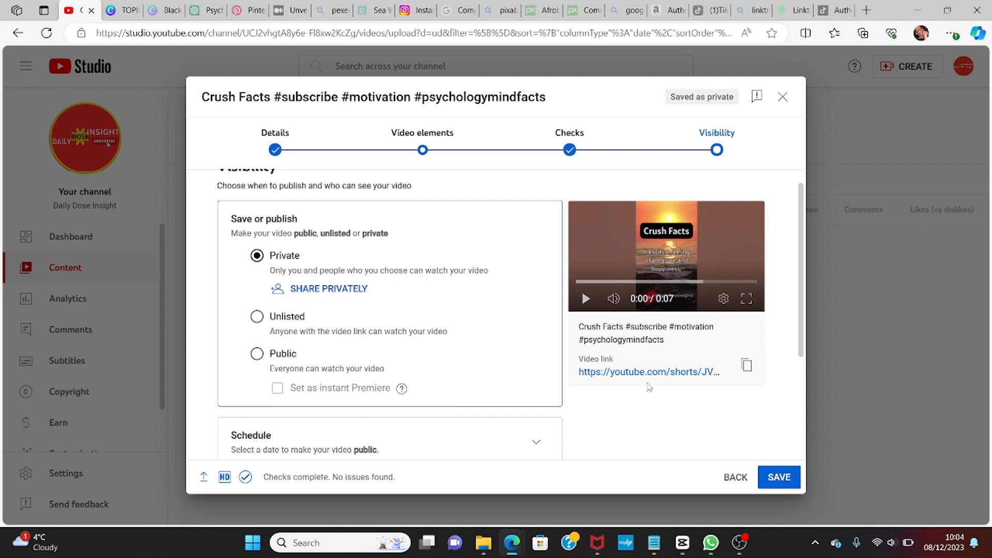
Step: Examine the Schedule section's publish date and time options
left_click_drag(801, 338, 838, 463)
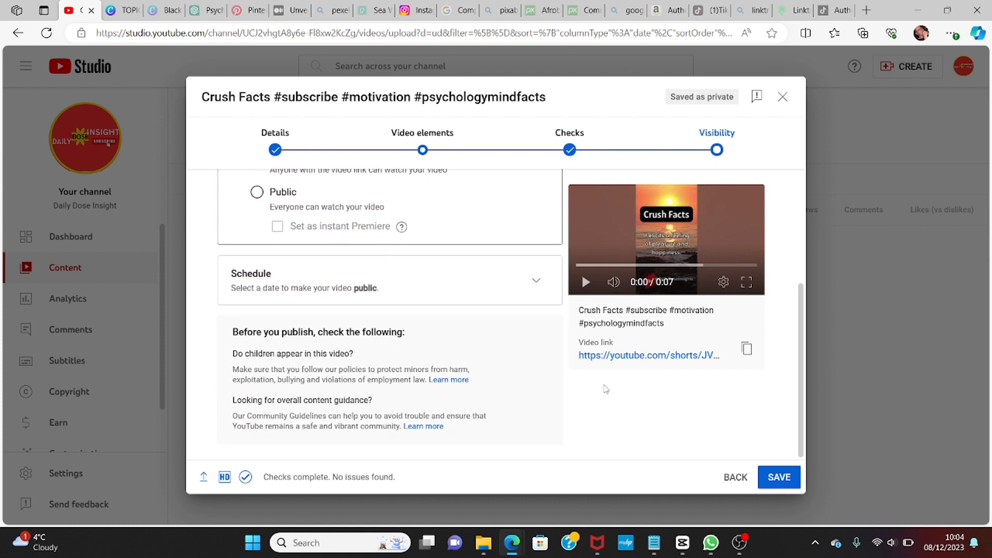
left_click(537, 283)
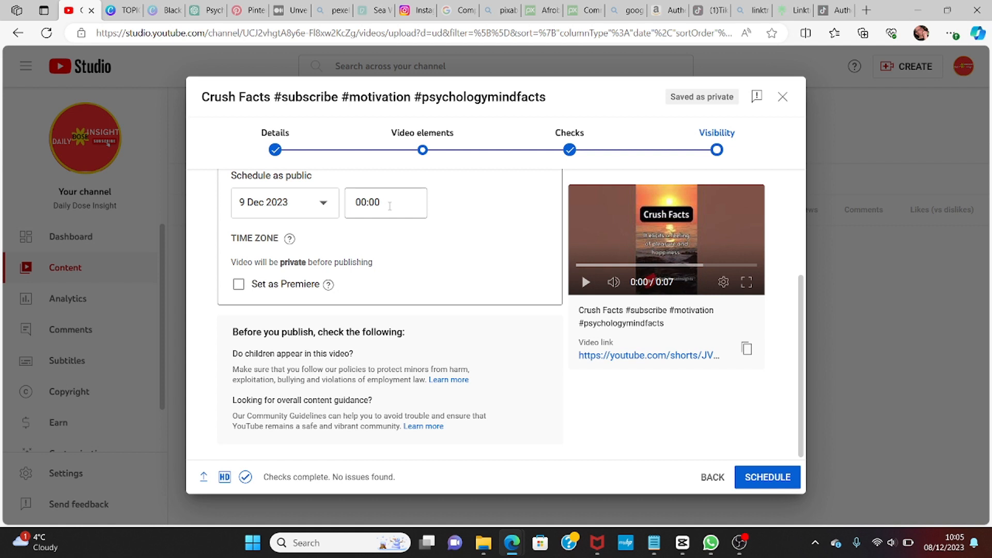
left_click(323, 204)
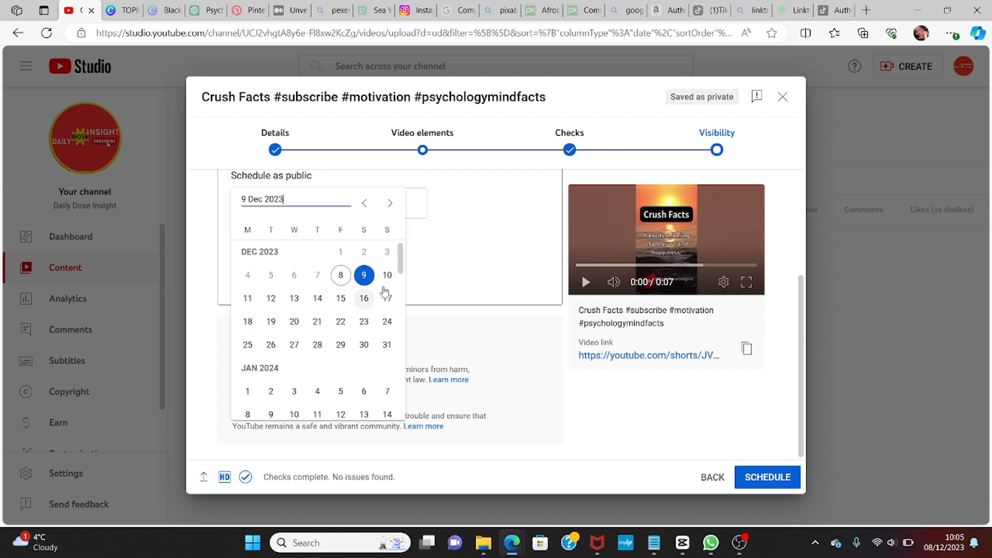
left_click(452, 250)
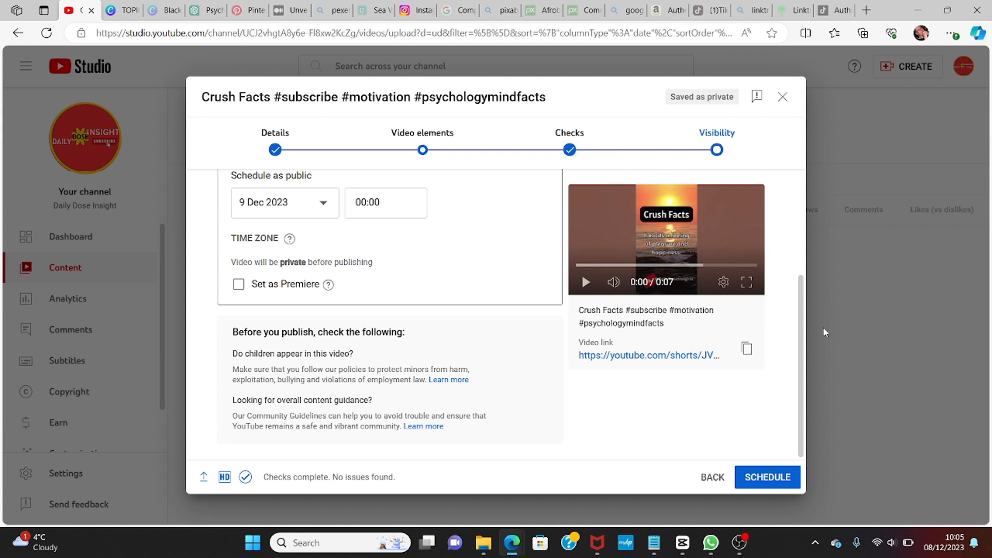
left_click_drag(802, 336, 800, 245)
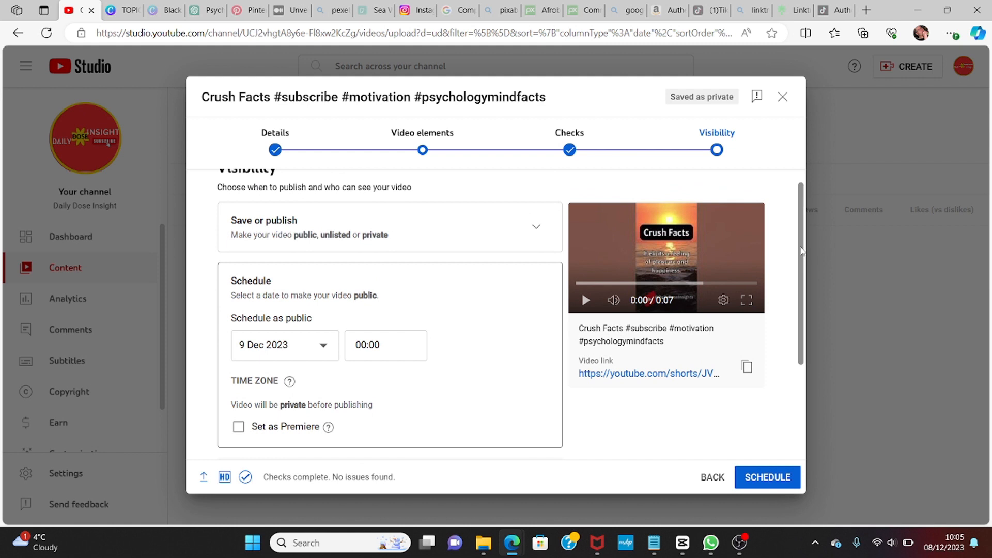
left_click_drag(802, 249, 796, 220)
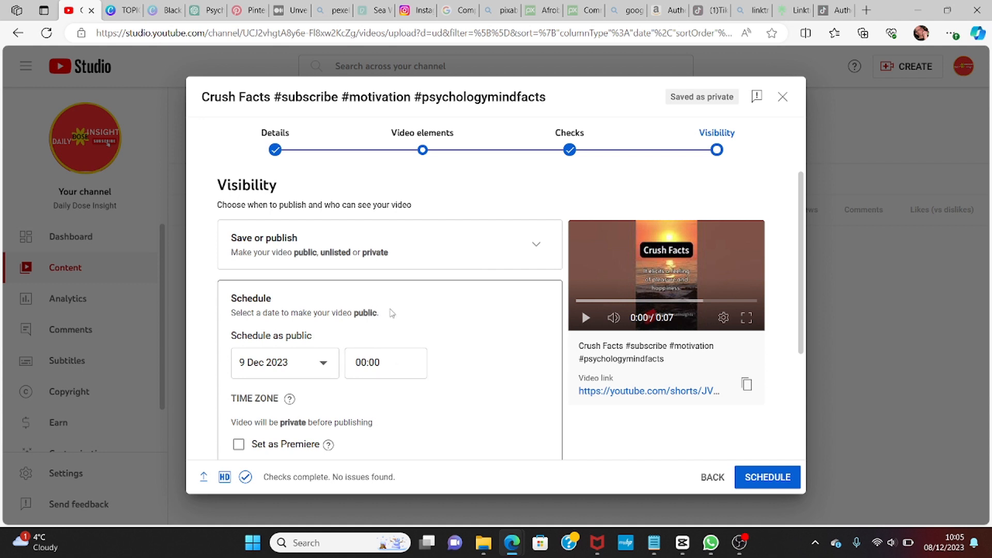
Step: Set the visibility to Public and publish the Short, then close the confirmation
left_click(535, 247)
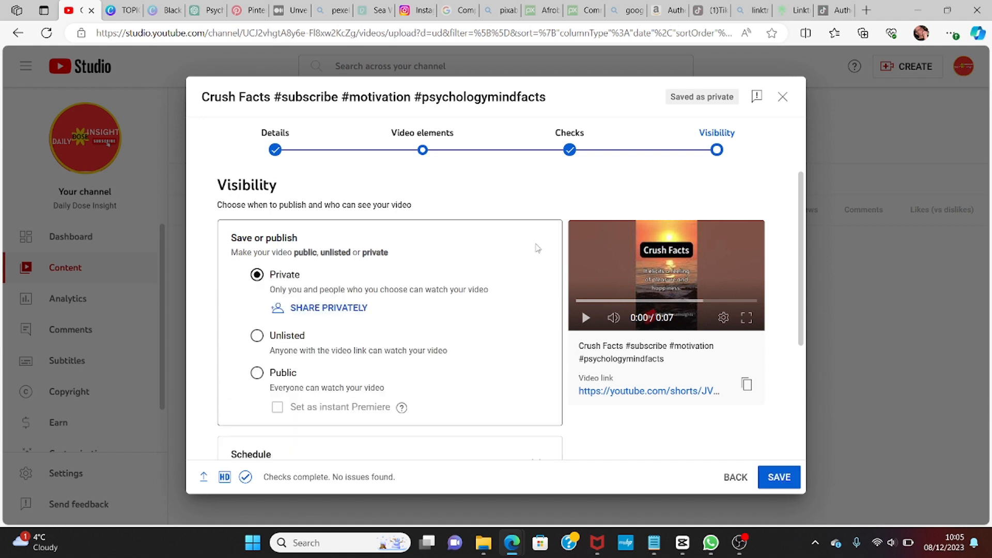
left_click(258, 373)
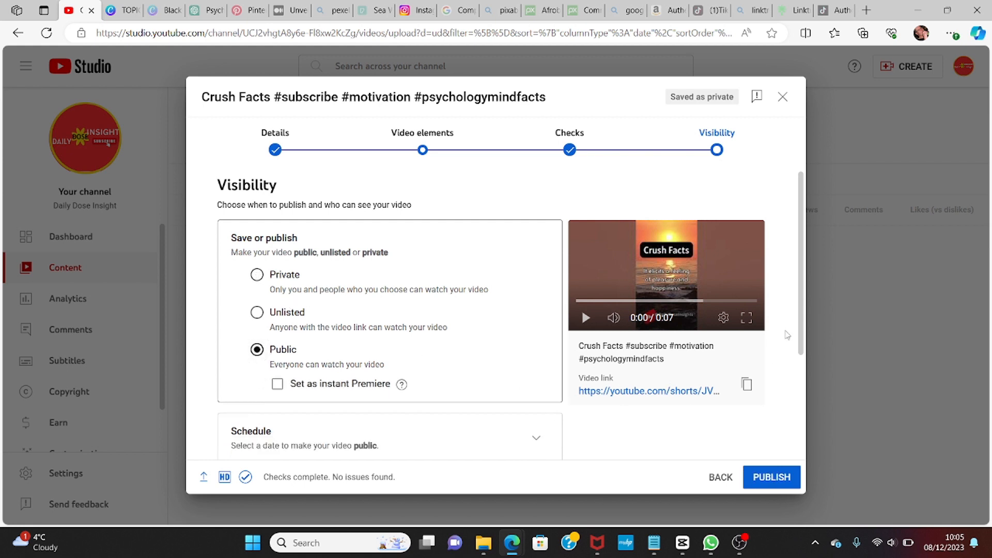
left_click_drag(802, 324, 816, 432)
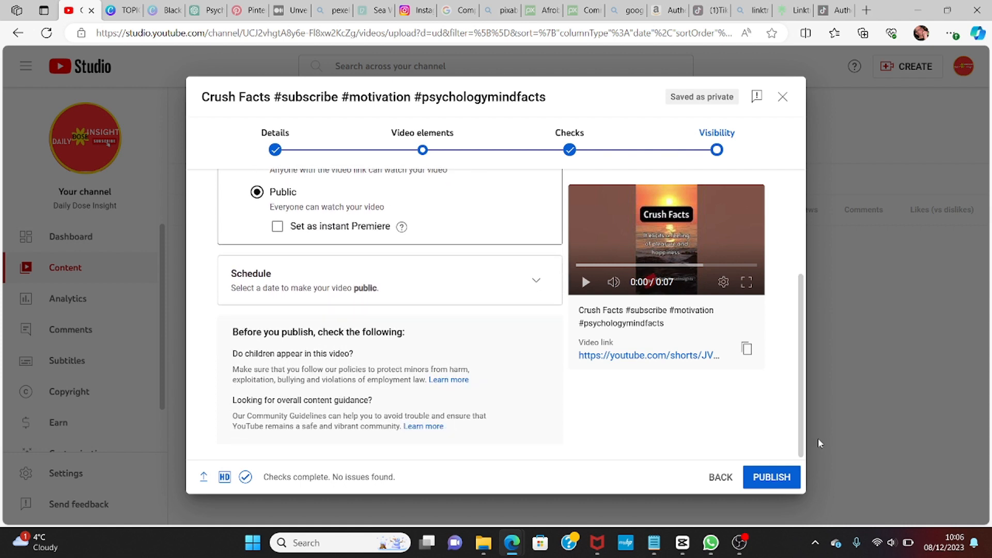
left_click(770, 473)
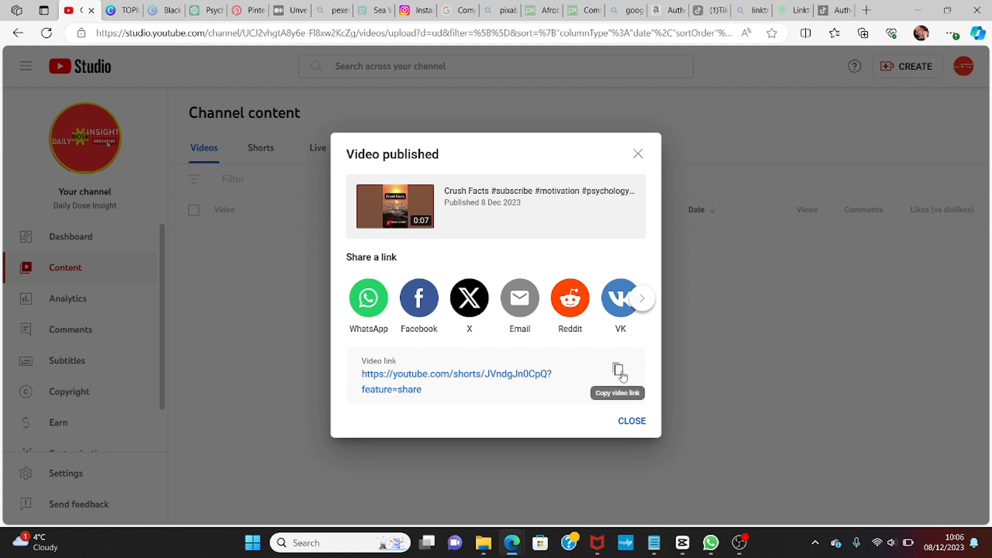
left_click(631, 421)
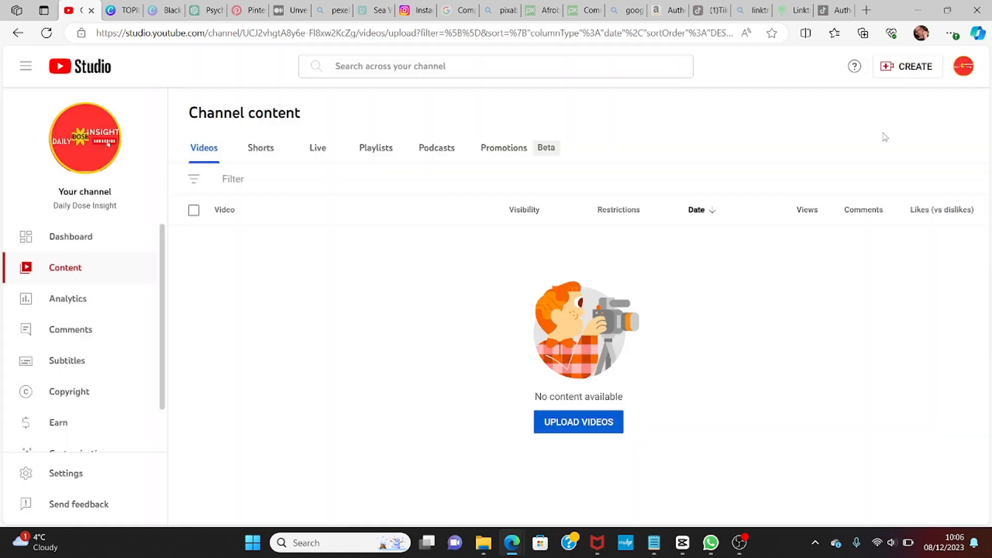
Step: Open the channel page and play the new Crush Facts Short
left_click(963, 66)
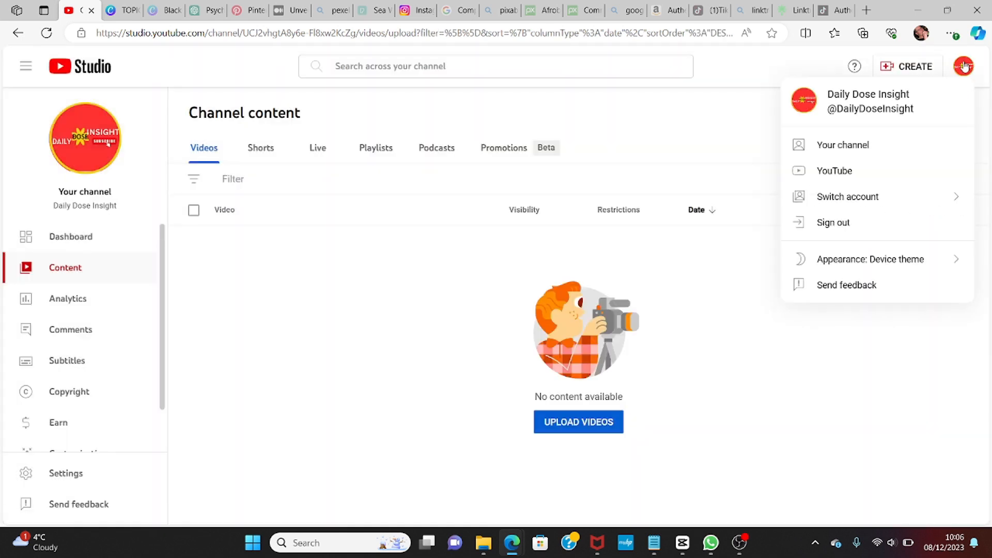
left_click(861, 149)
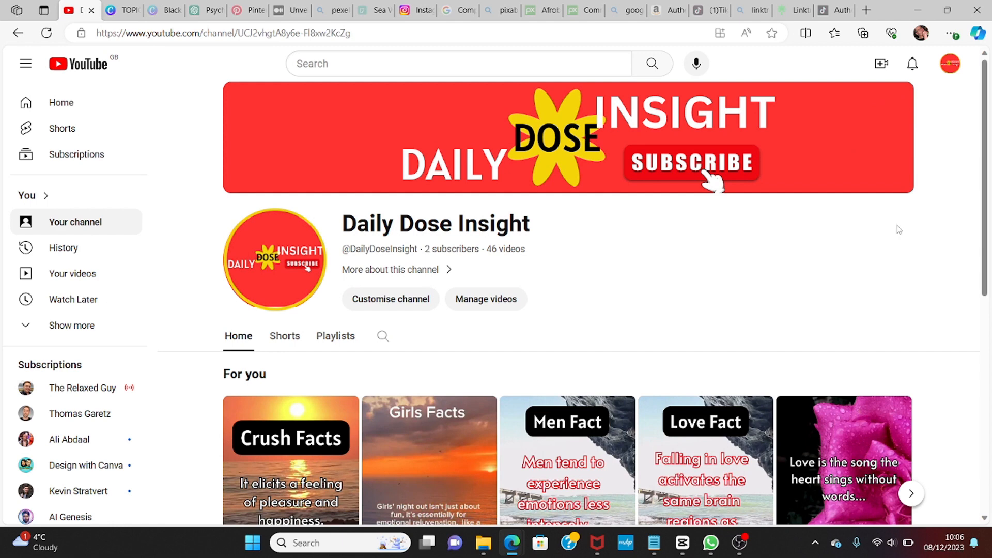
left_click_drag(985, 265, 986, 363)
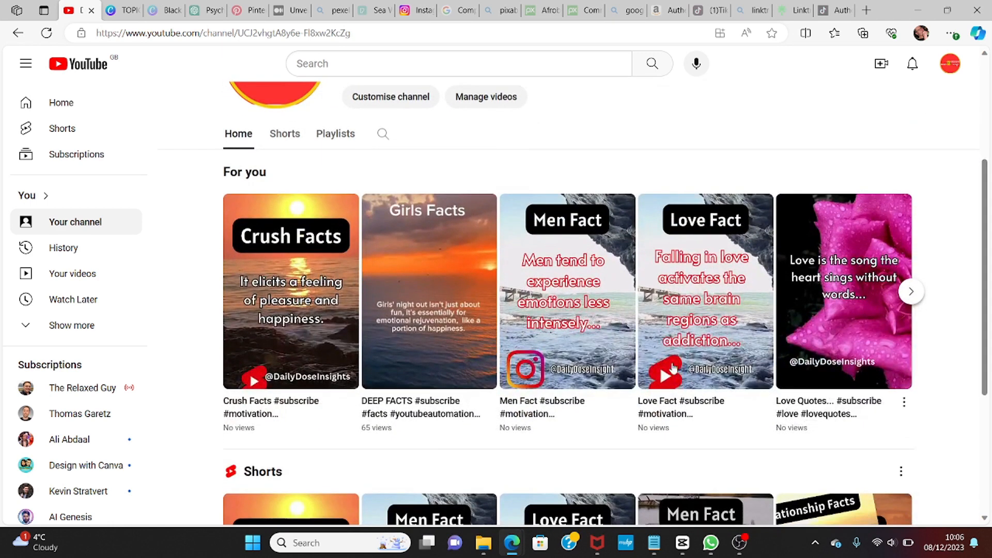
left_click(324, 305)
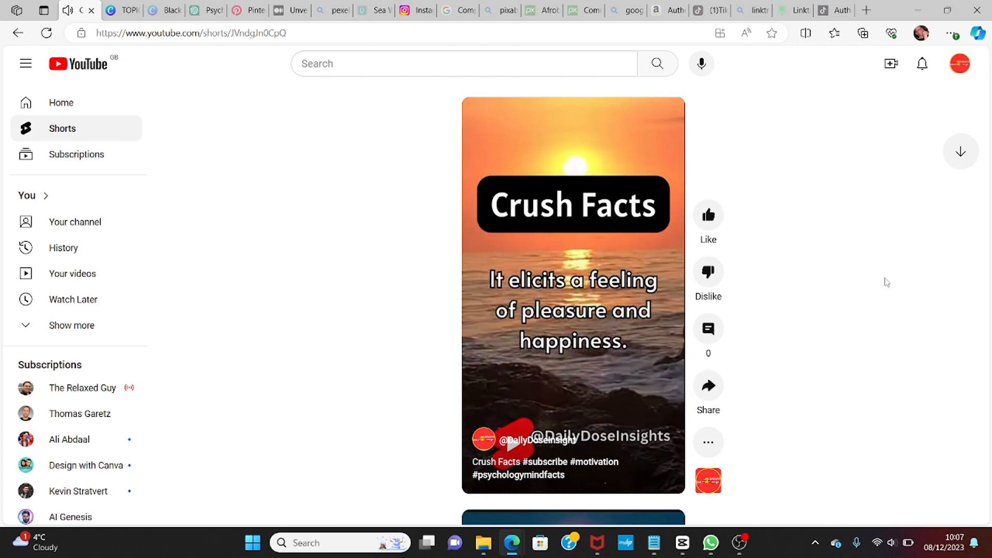
left_click(922, 40)
mouse_move(880, 240)
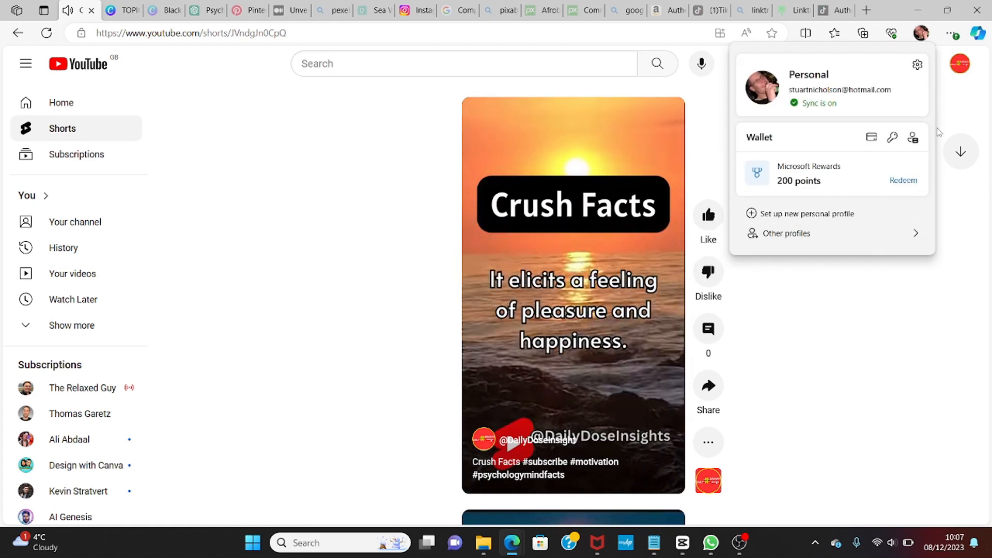
left_click(875, 315)
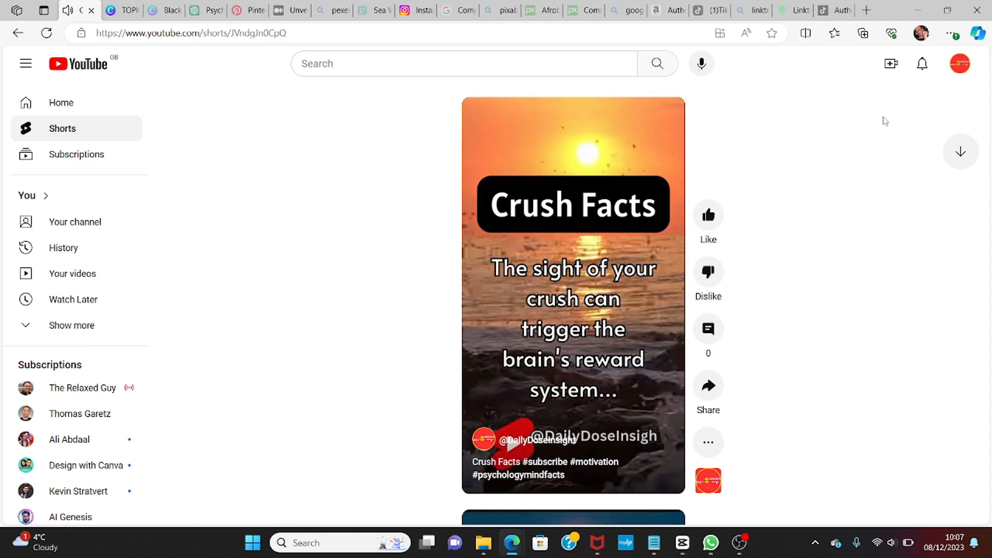
key("XF86AudioMute")
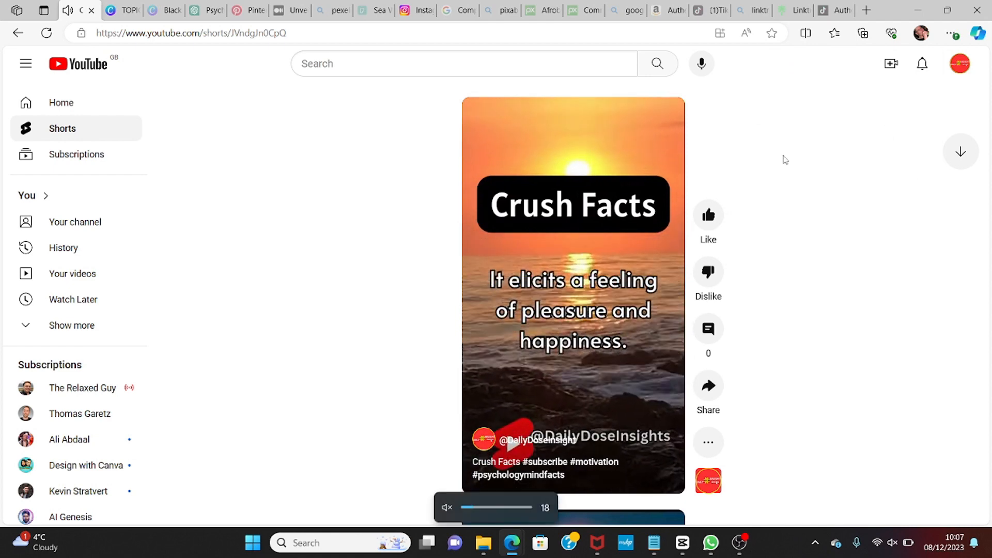